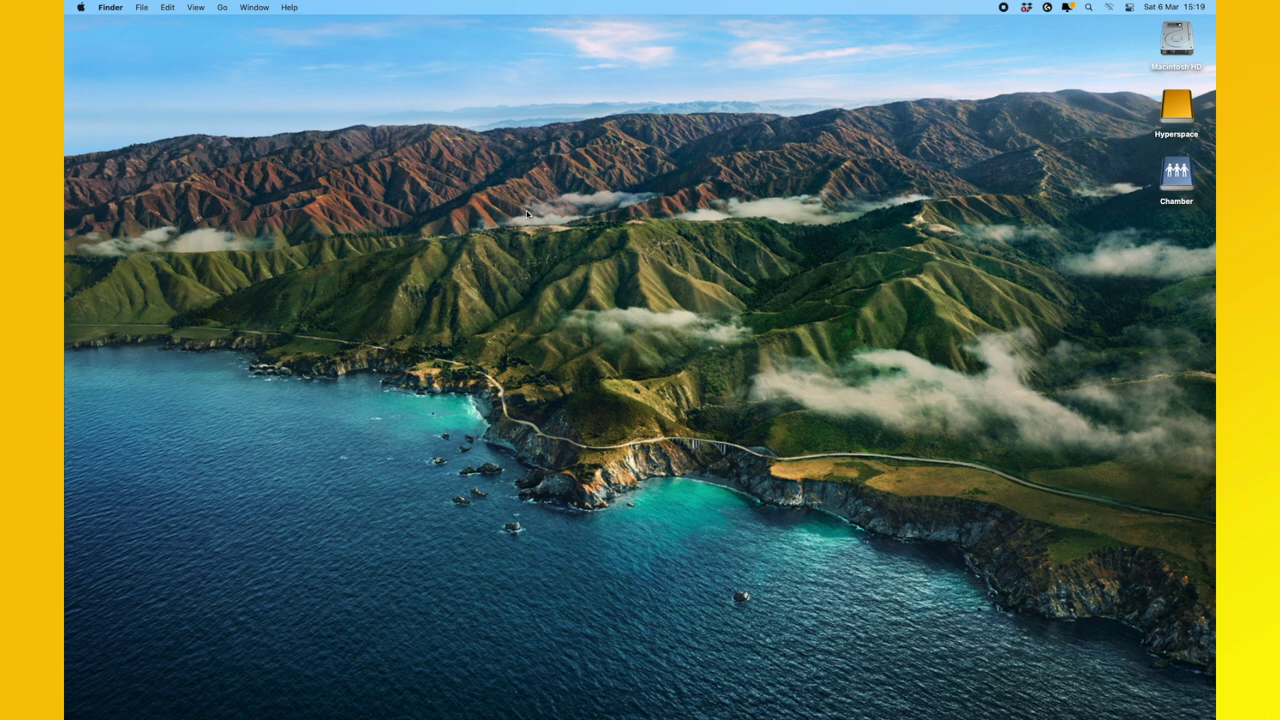
- Launch Qfinder Pro, centre its window, and accept running the Smart Installation Guide for NAS548766
key(super+space)
text(qf)
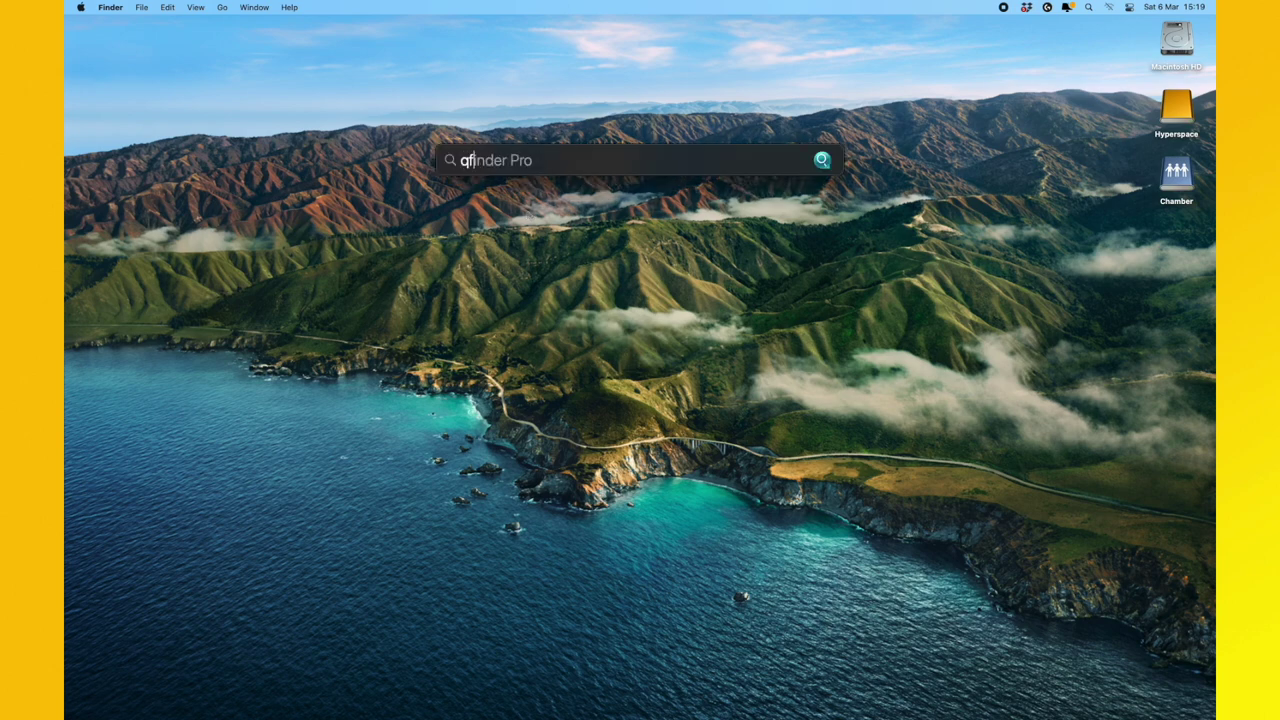
key(Return)
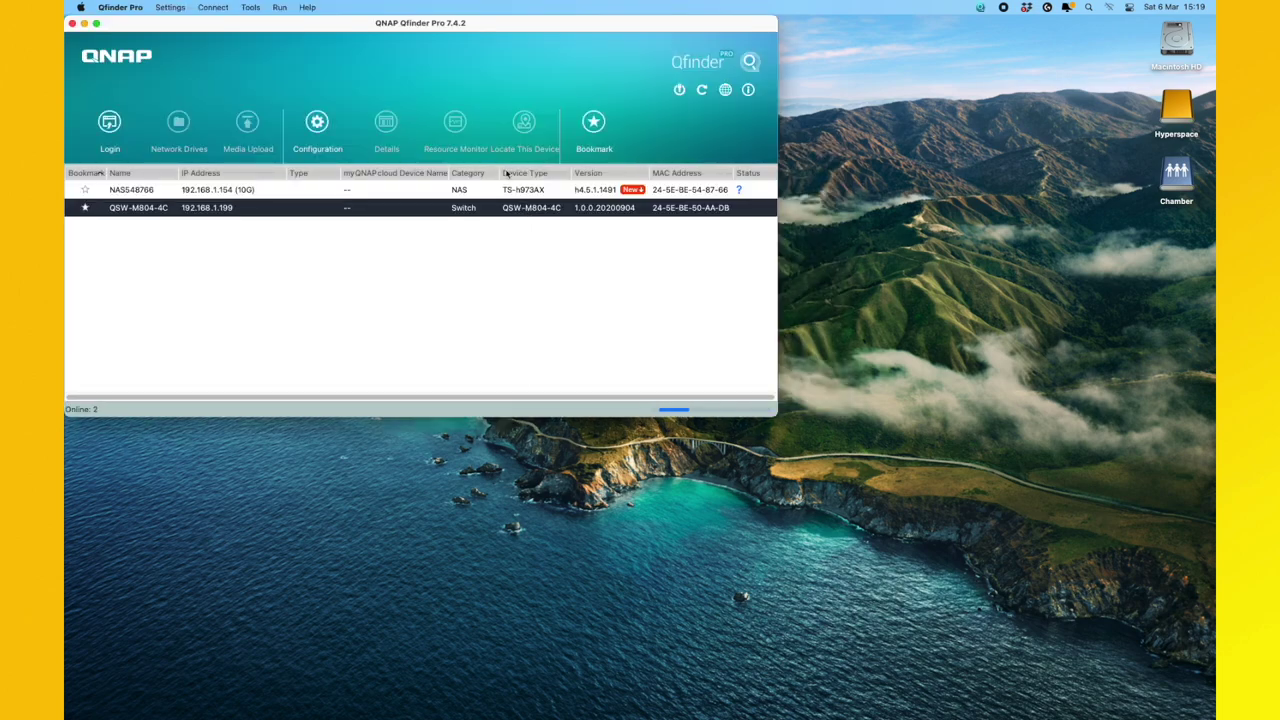
drag(531, 19, 765, 119)
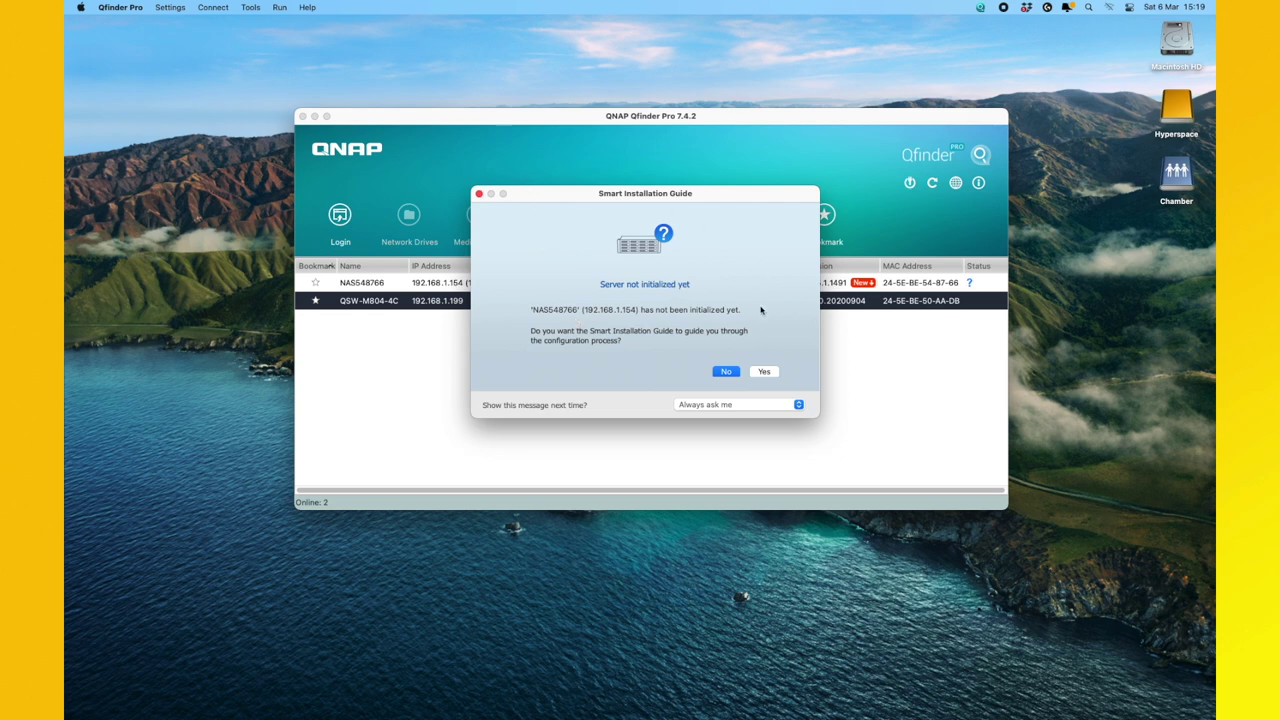
click(763, 372)
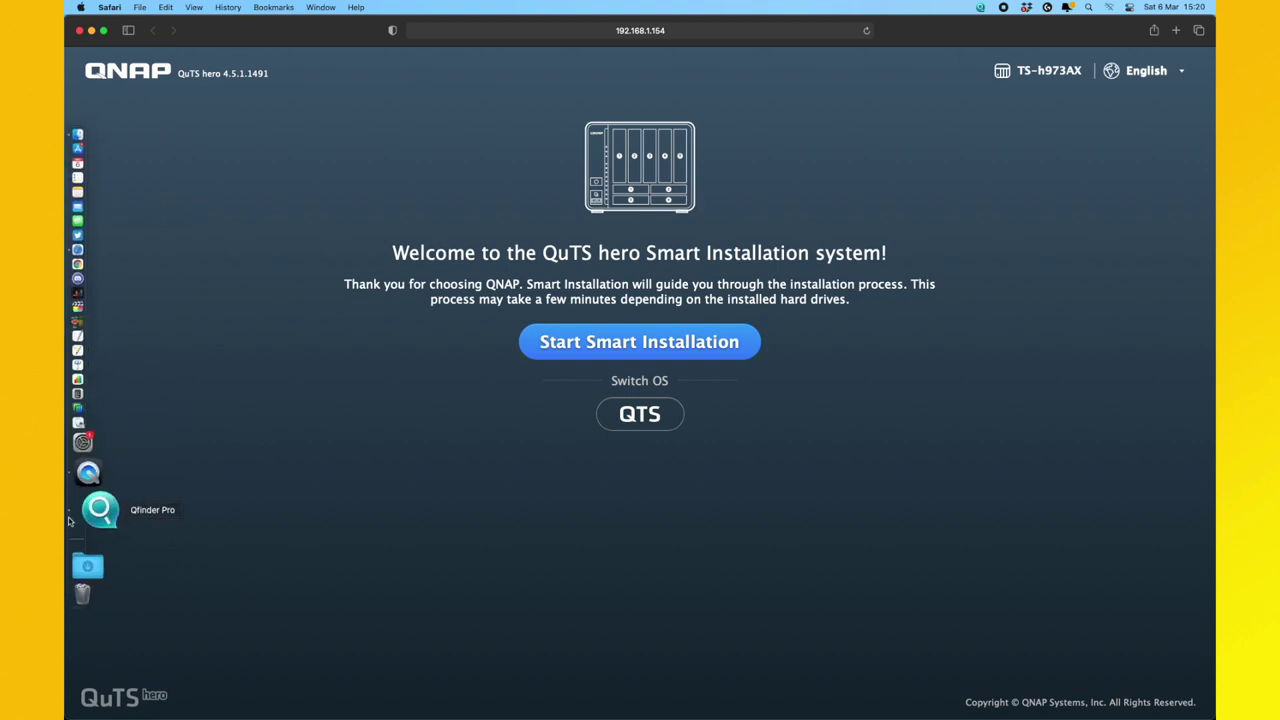
- Decline the Email Notification SMTP setup in Qfinder Pro and return to the Safari welcome page
click(74, 514)
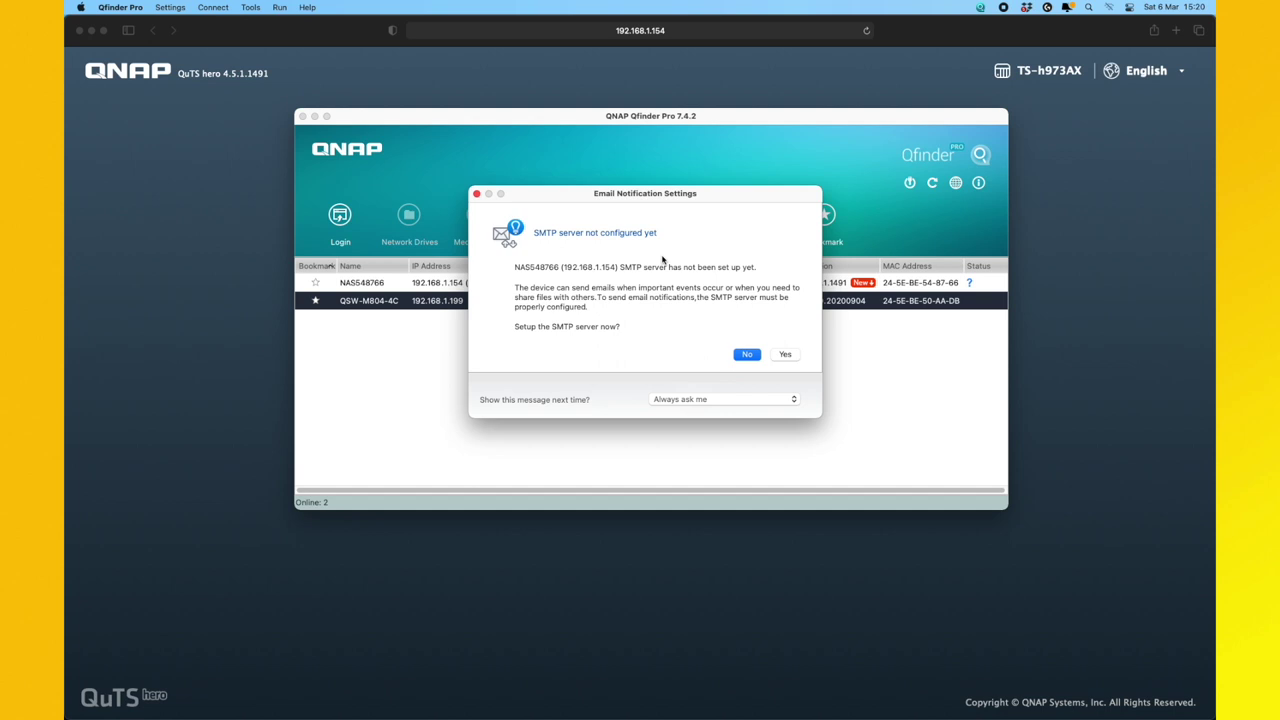
click(747, 354)
click(211, 343)
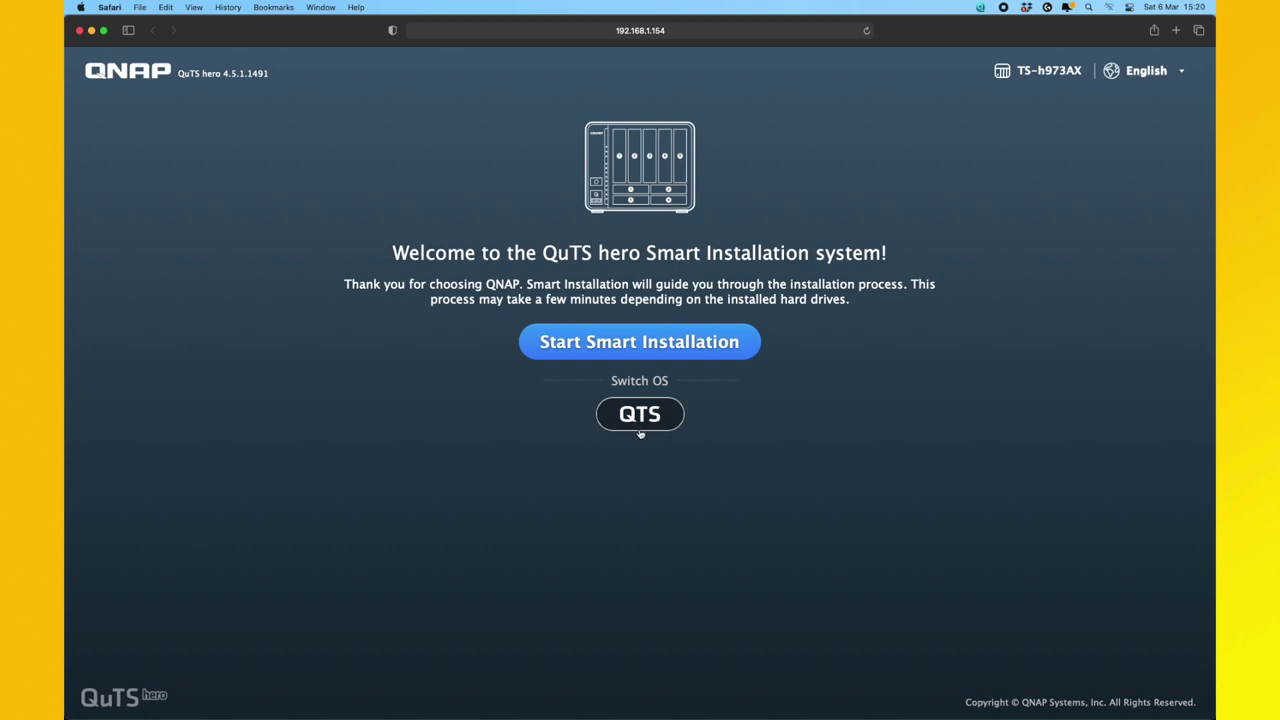
- Start Smart Installation and auto-install the latest firmware, 4.5.1.1582
click(603, 358)
click(602, 350)
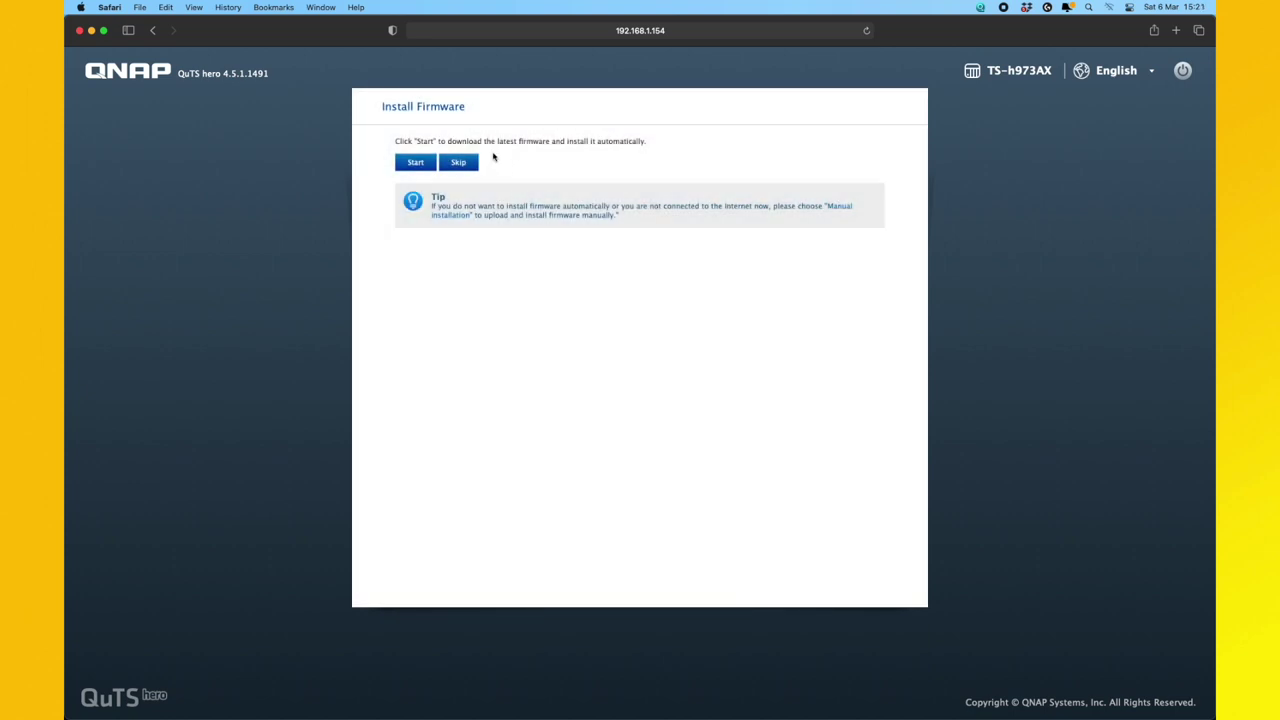
click(408, 162)
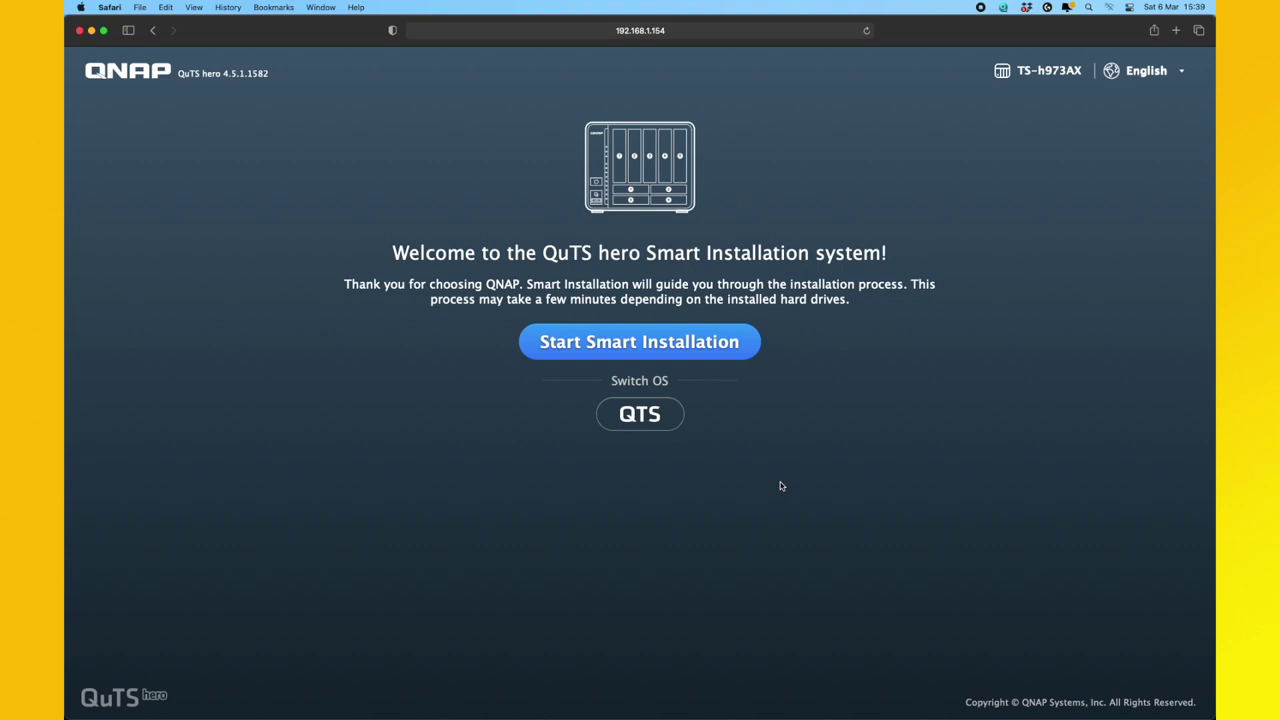
- Restart Smart Installation and replace the NAS name with Gallifrey
click(608, 341)
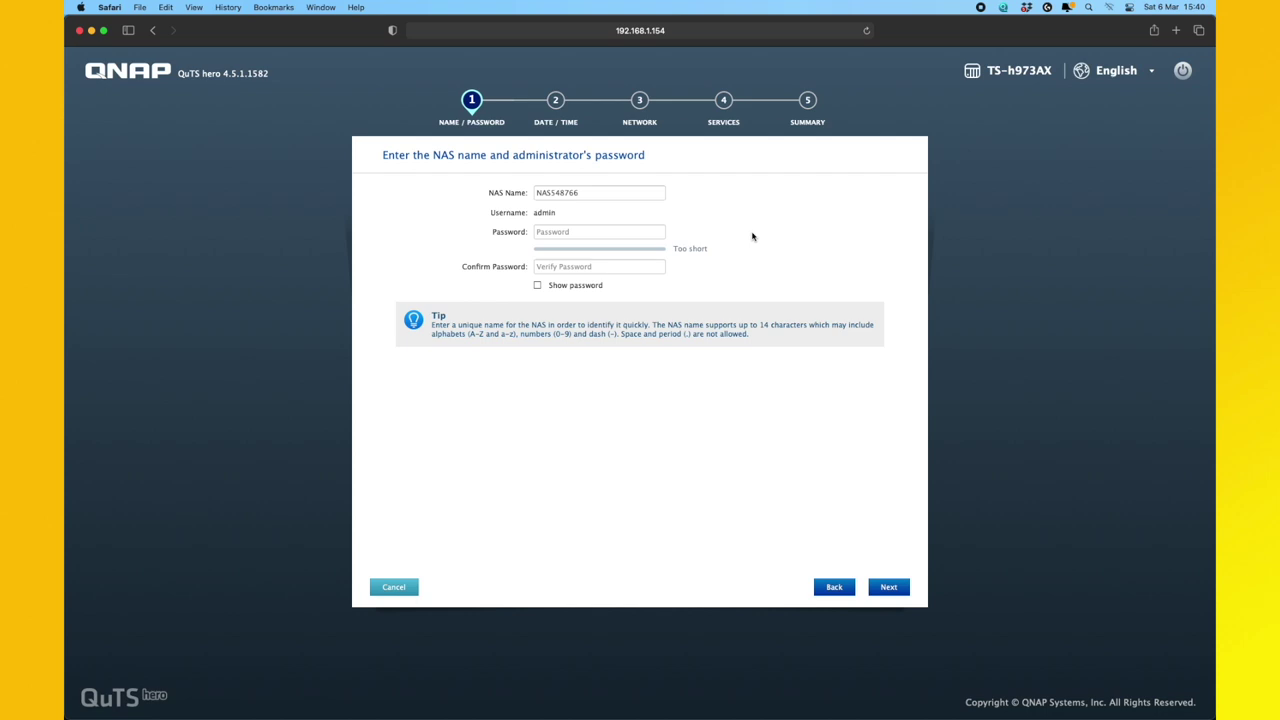
double_click(597, 194)
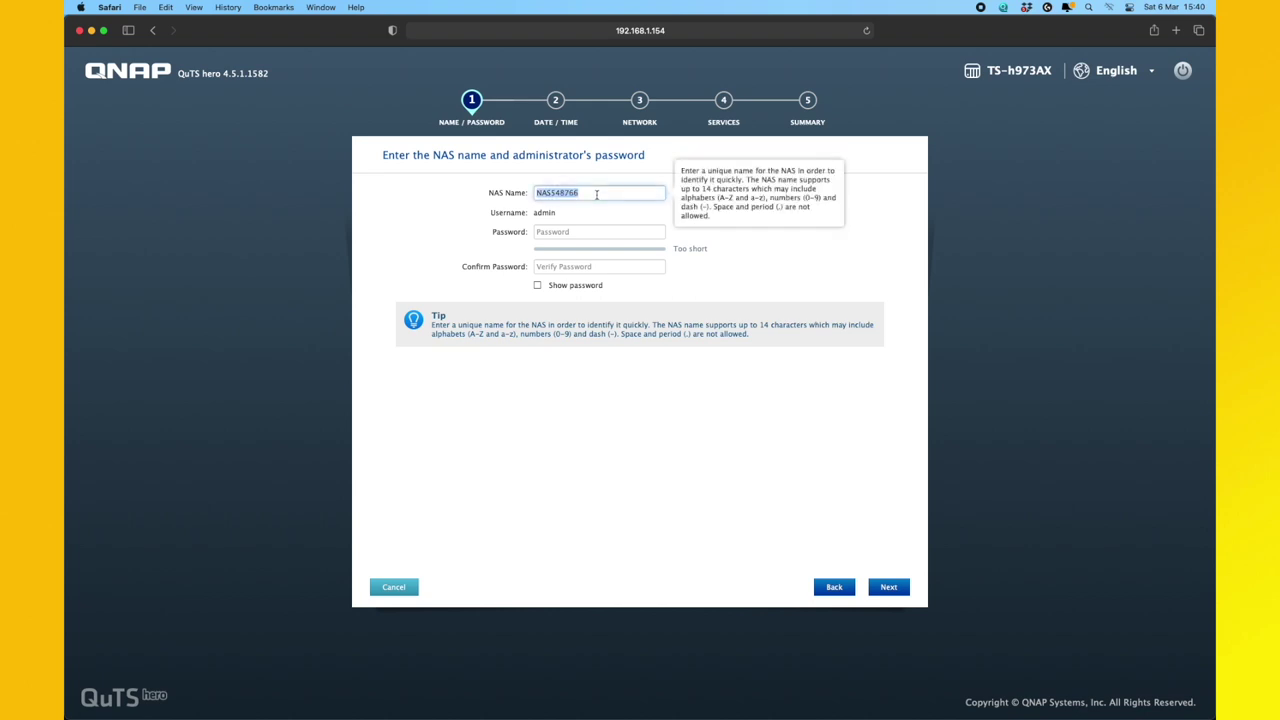
text(Gallifrey)
- Enter and confirm the administrator password, rejecting Safari's suggested strong password
click(607, 229)
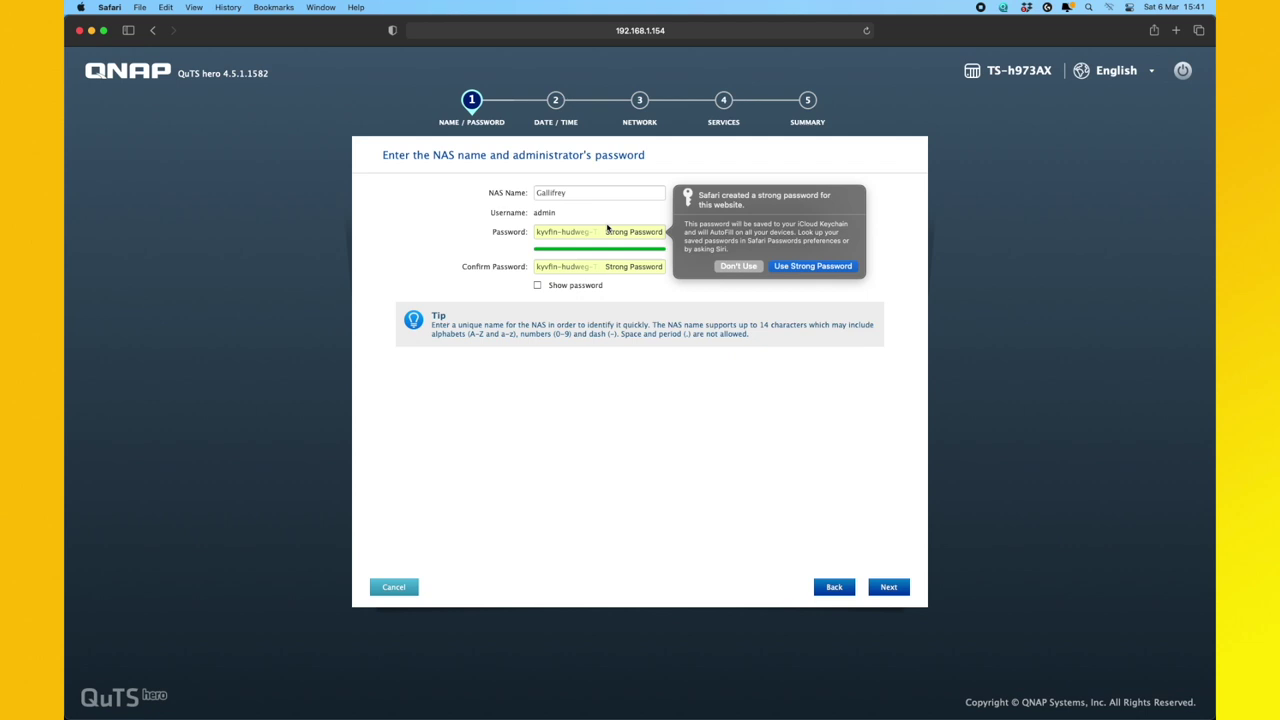
click(738, 266)
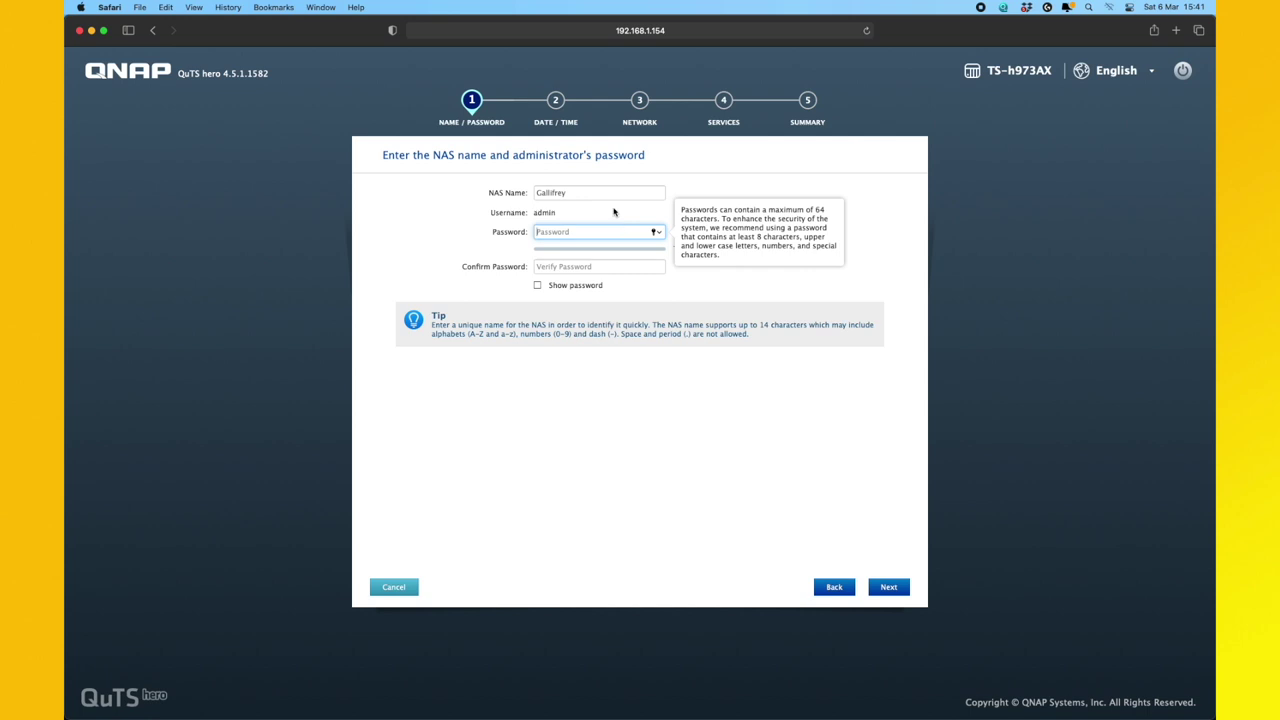
text(••••••••••)
key(Tab)
text(••••••••••)
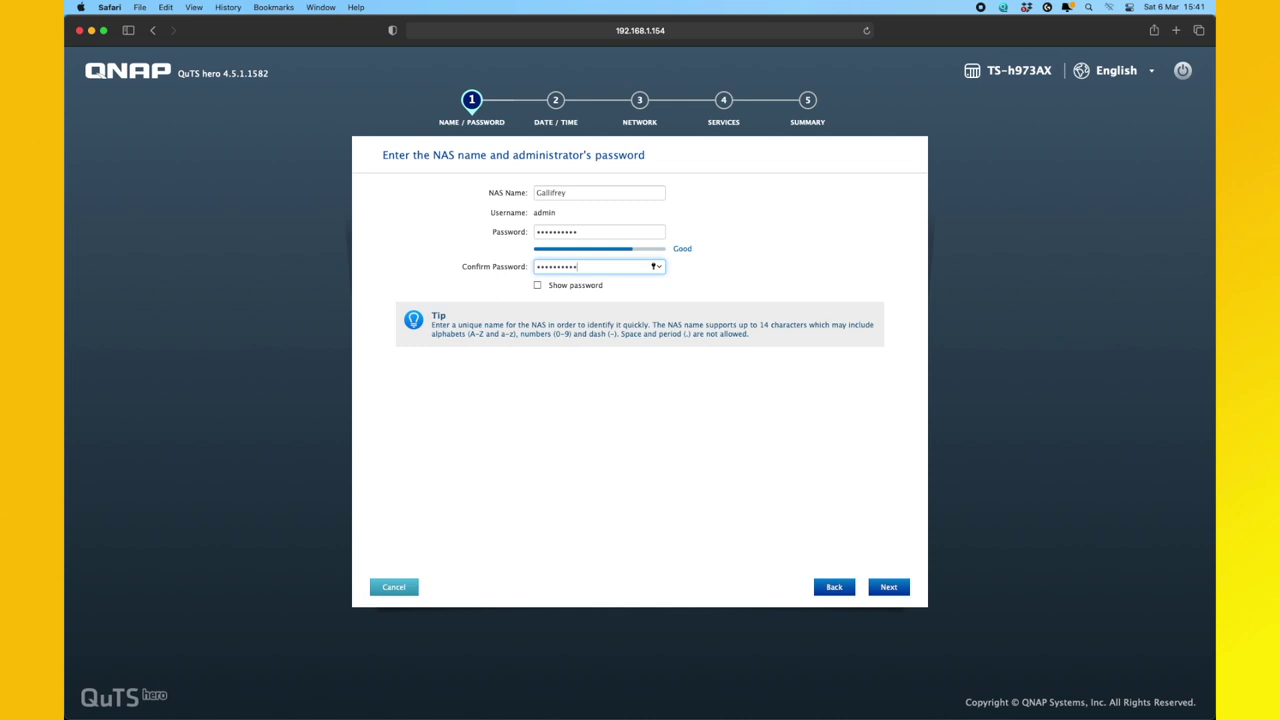
click(463, 231)
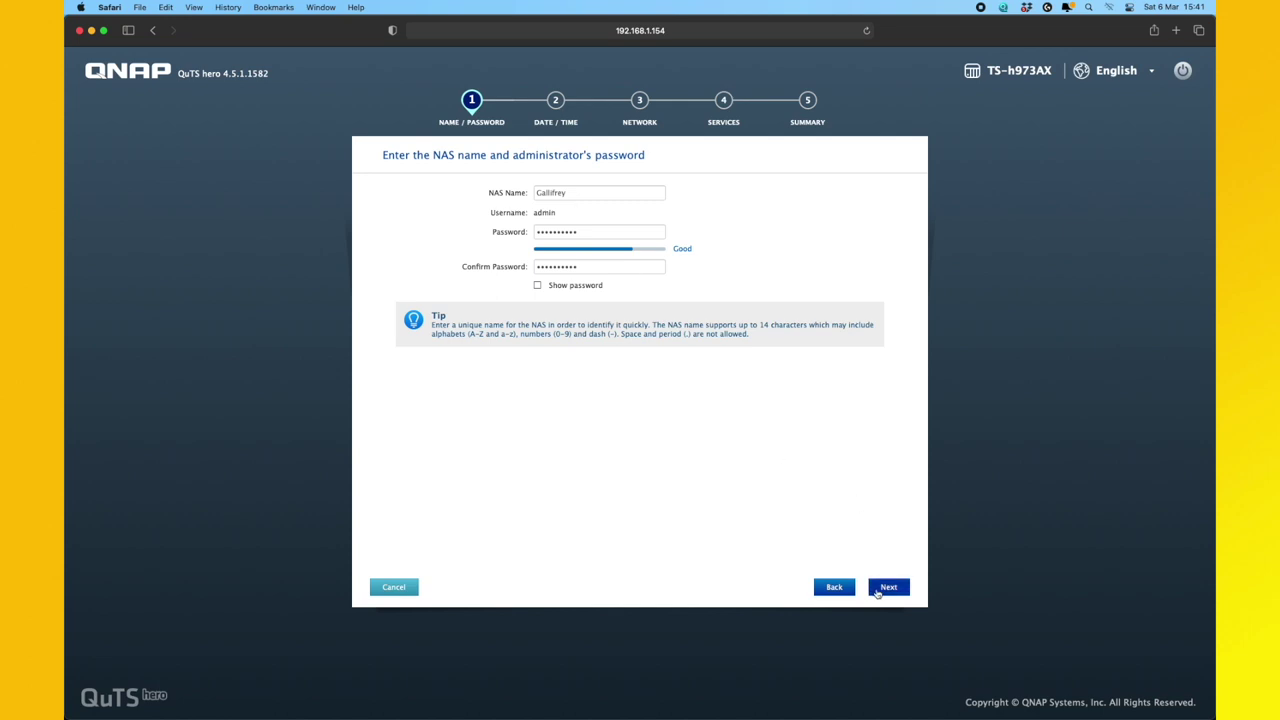
- Accept the name/password step, then keep GMT with pool.ntp.org time sync
click(876, 593)
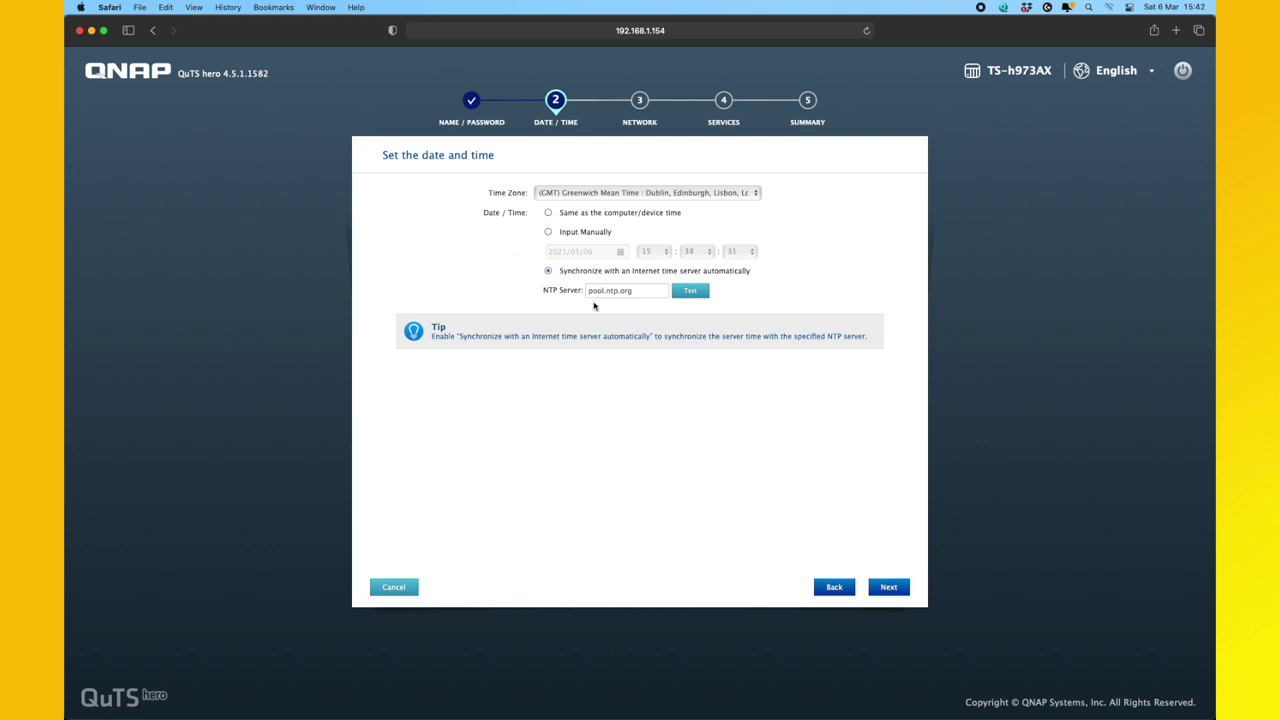
click(896, 592)
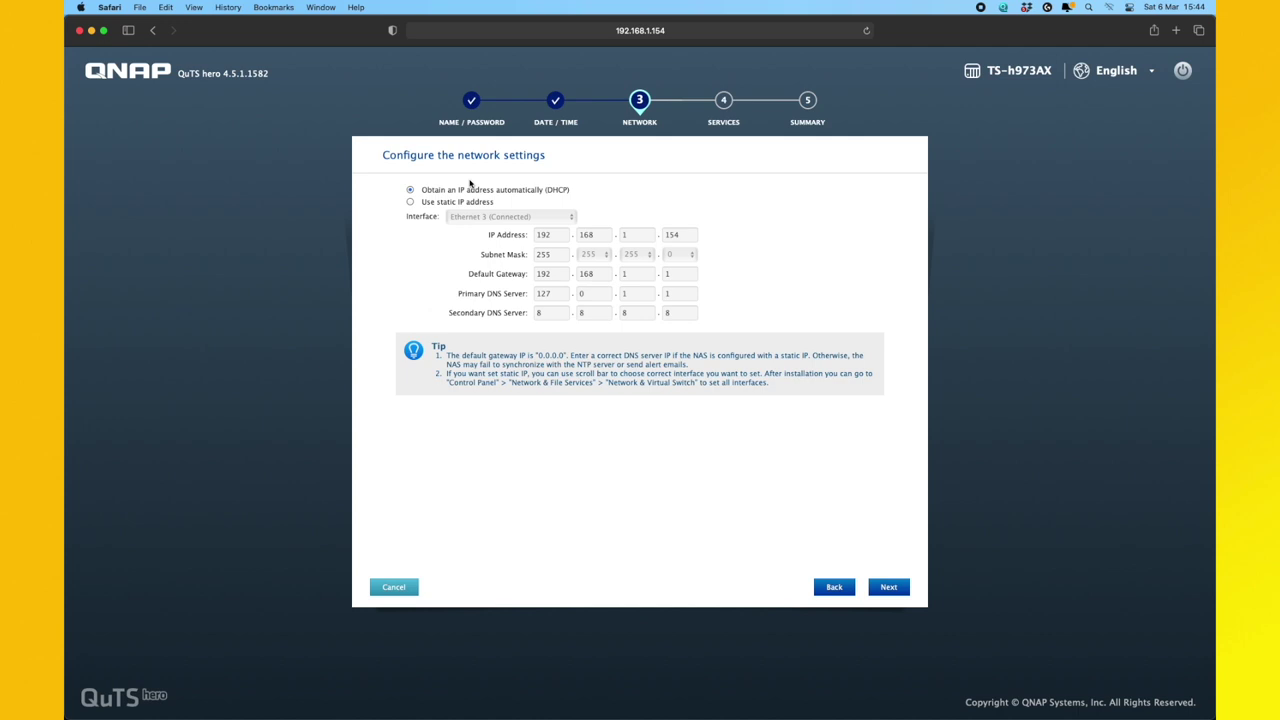
- Leave the network on DHCP at 192.168.1.154 after trying static IP, and continue
click(66, 6)
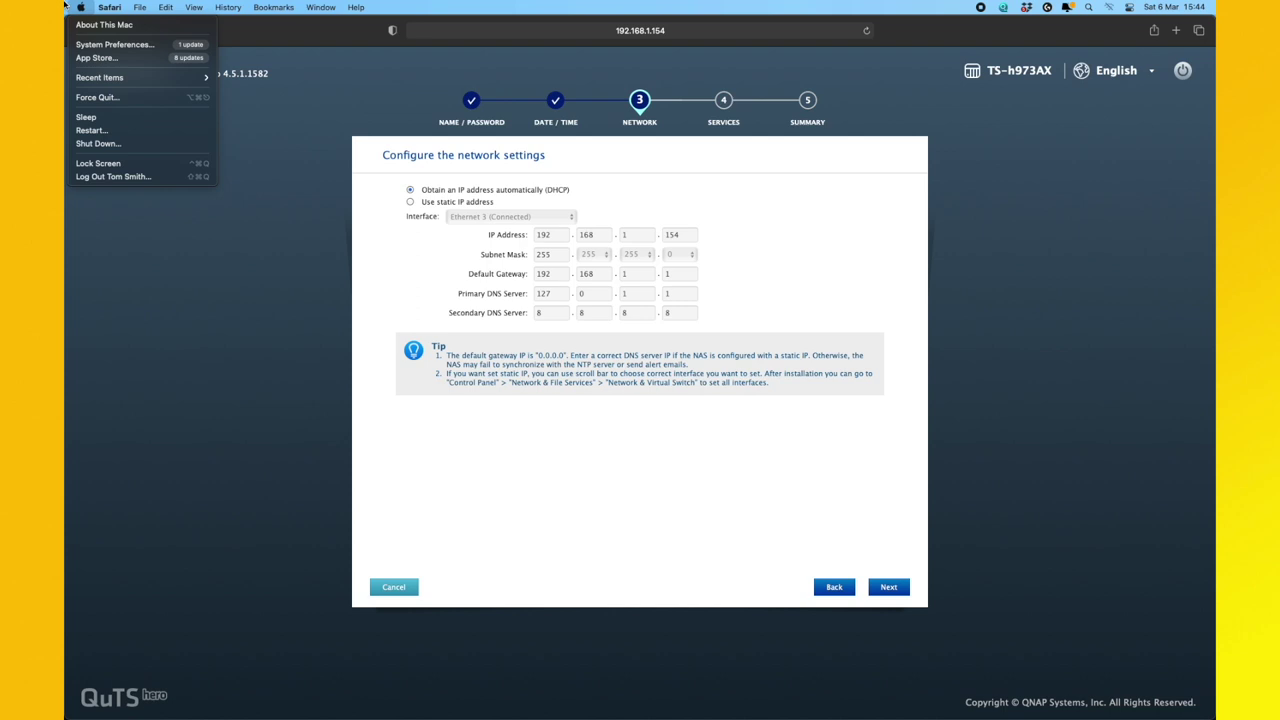
click(82, 10)
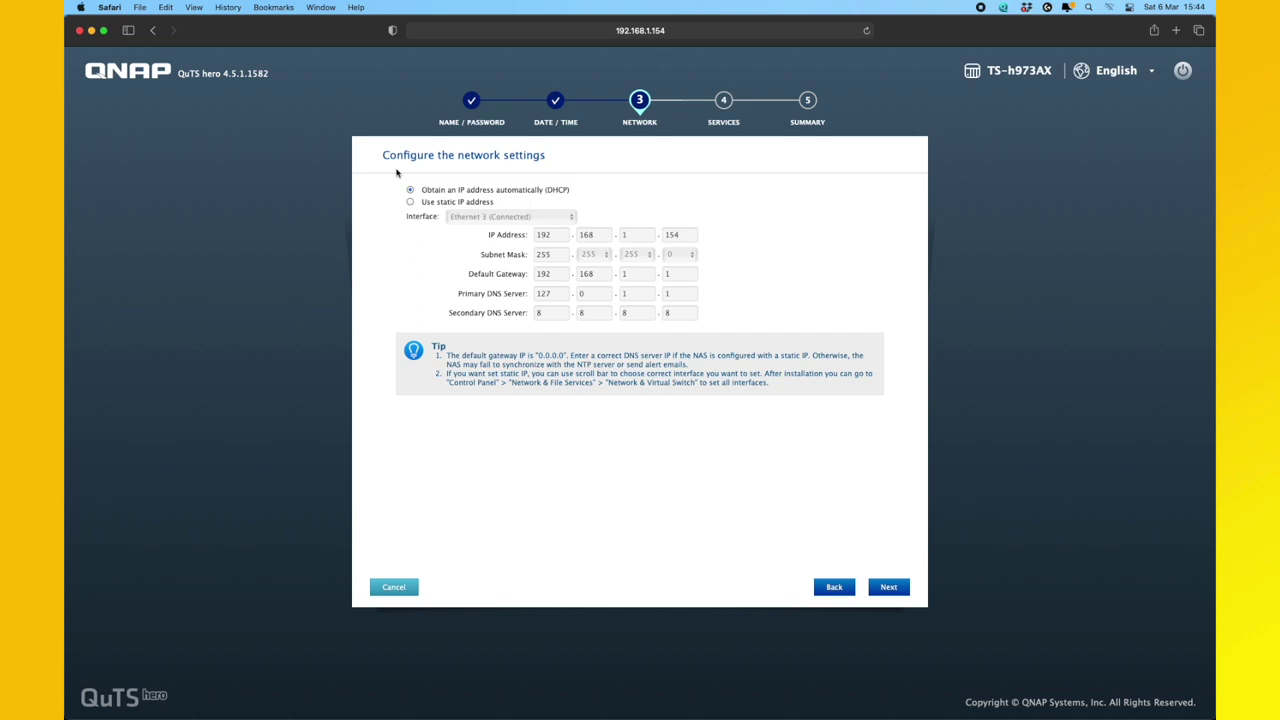
click(410, 201)
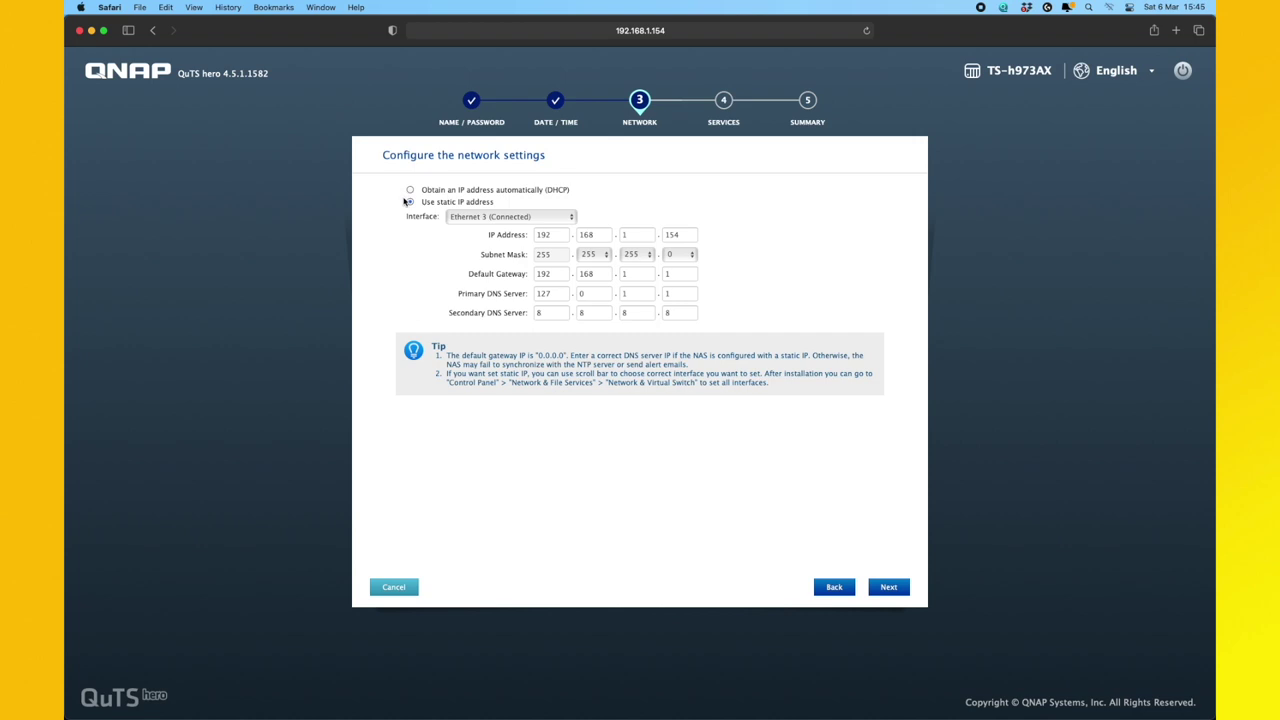
click(409, 190)
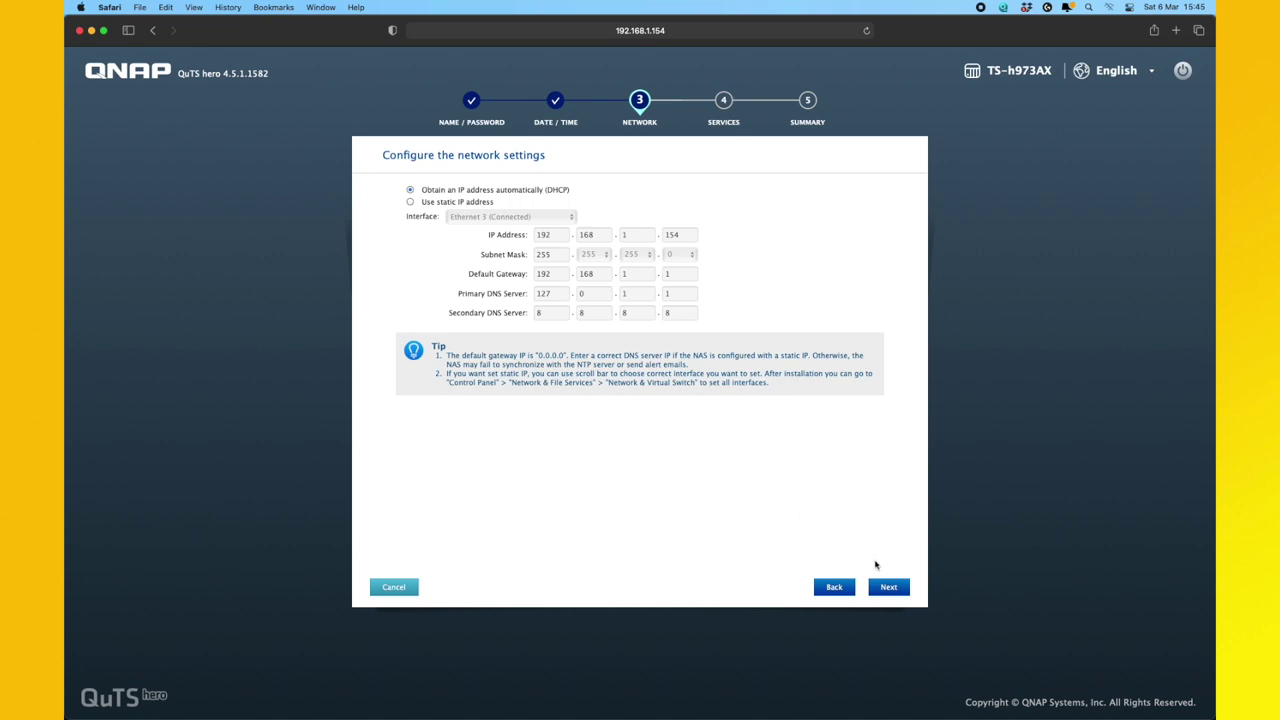
click(874, 592)
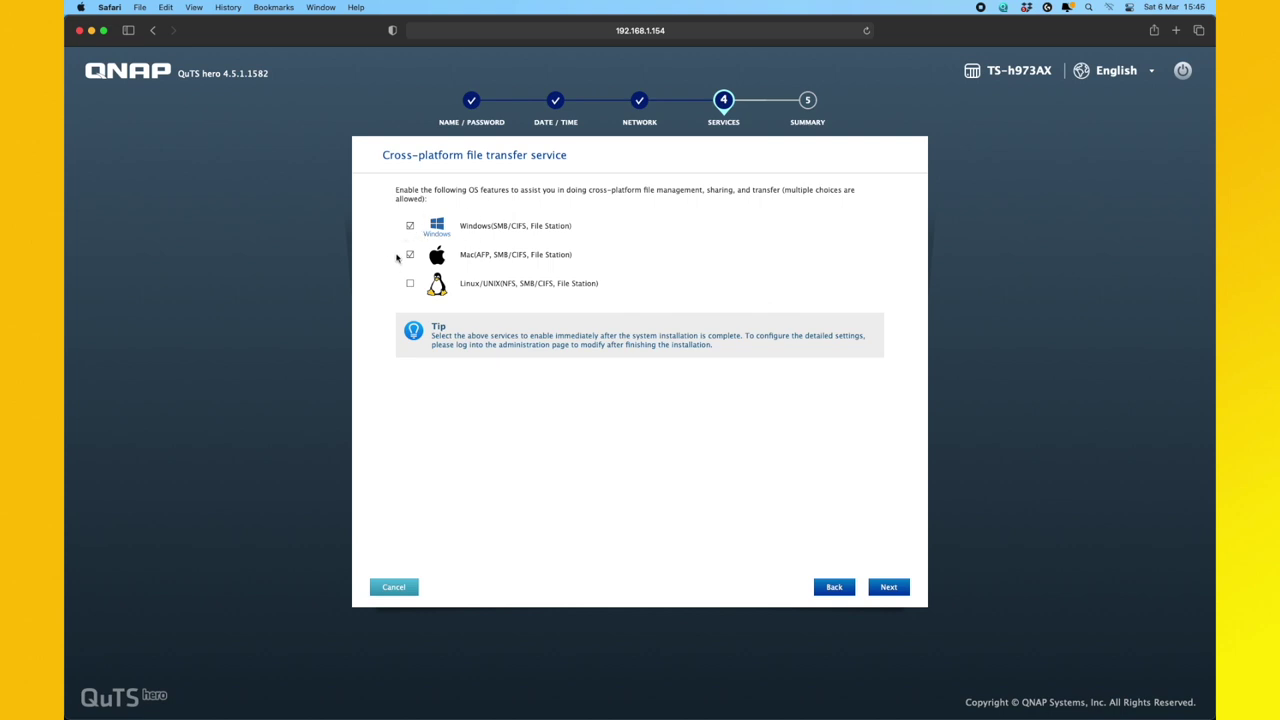
- Untick Windows SMB/CIFS, keeping only Mac file service, and go to the Summary
click(410, 226)
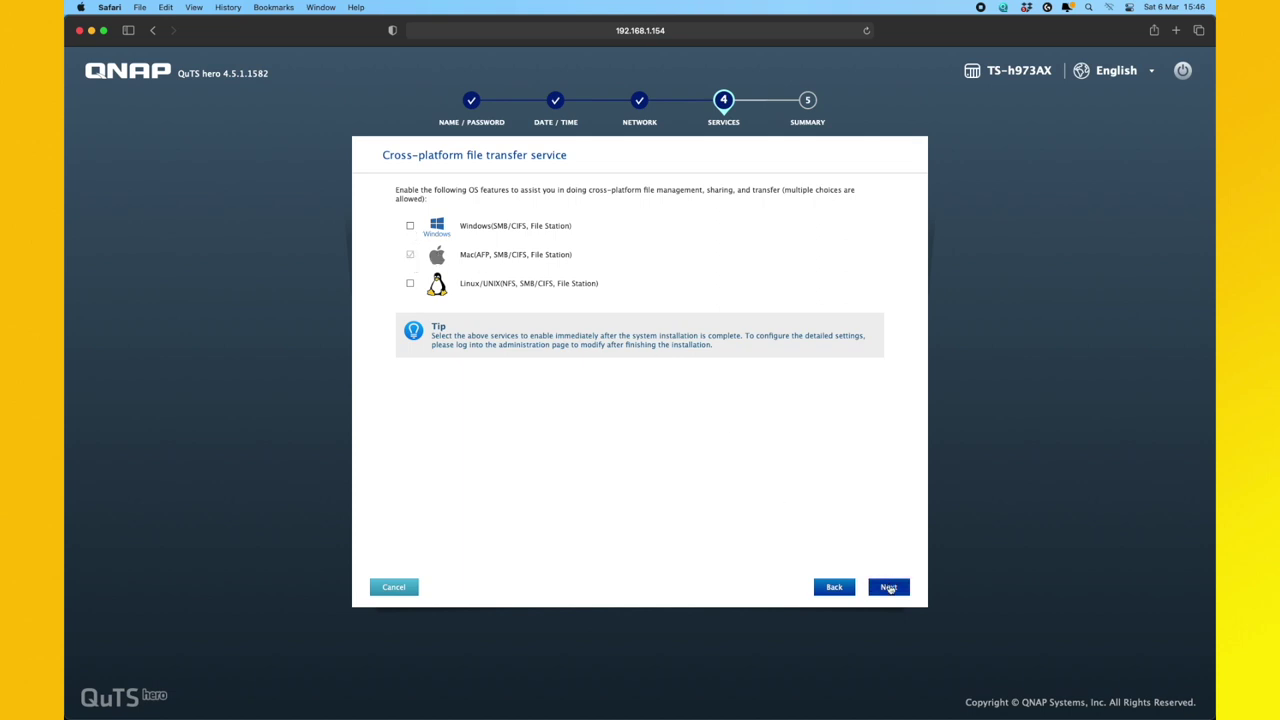
click(889, 588)
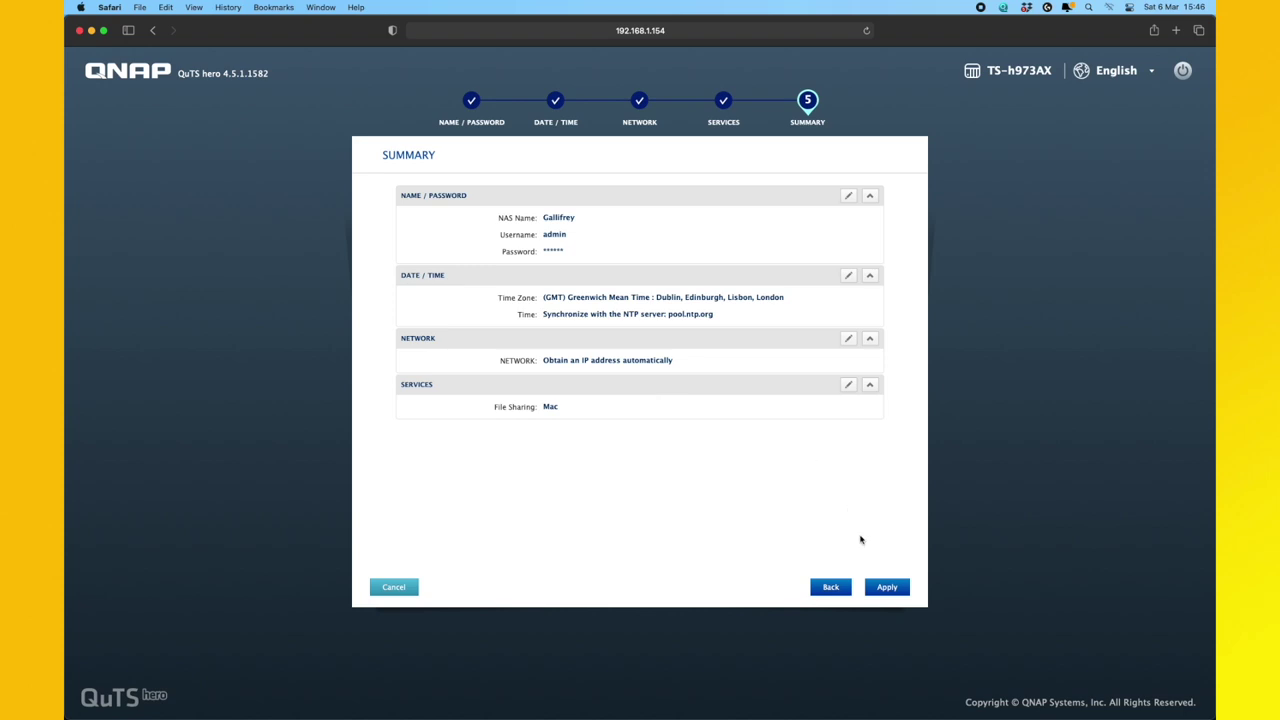
- Apply the settings, confirm erasing drive data, never save the password, then go to NAS Management
click(886, 588)
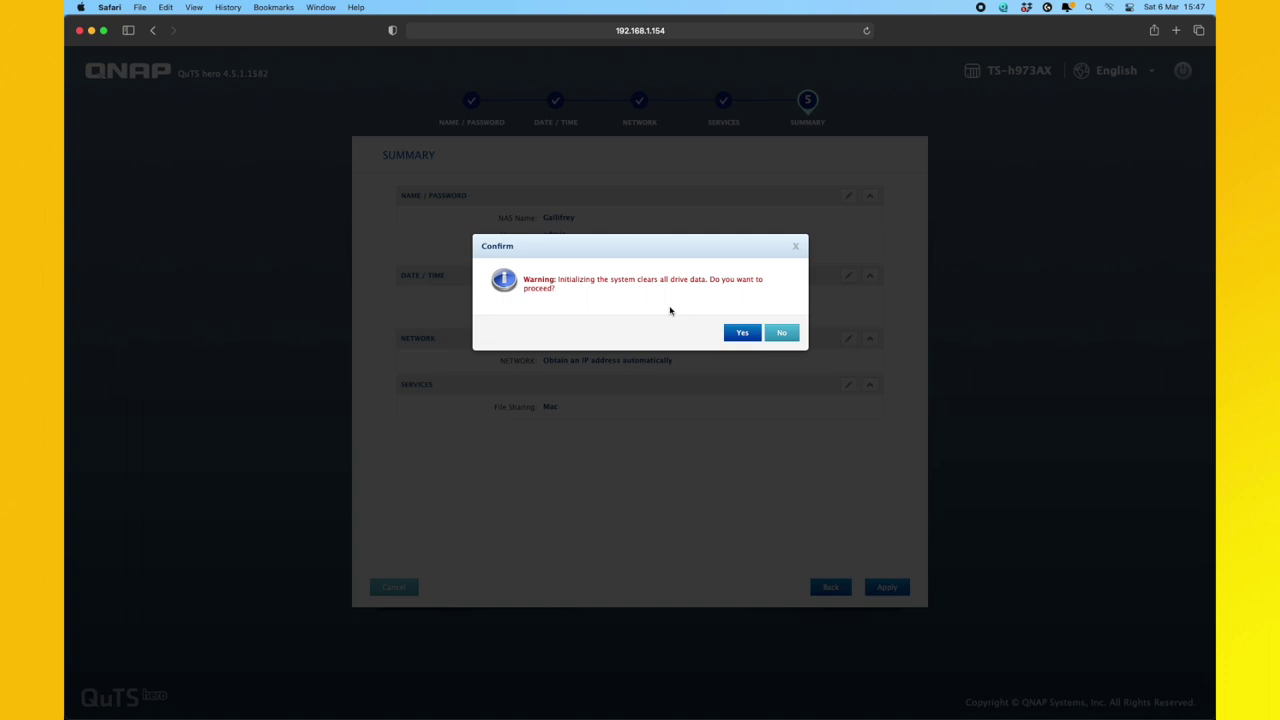
click(735, 339)
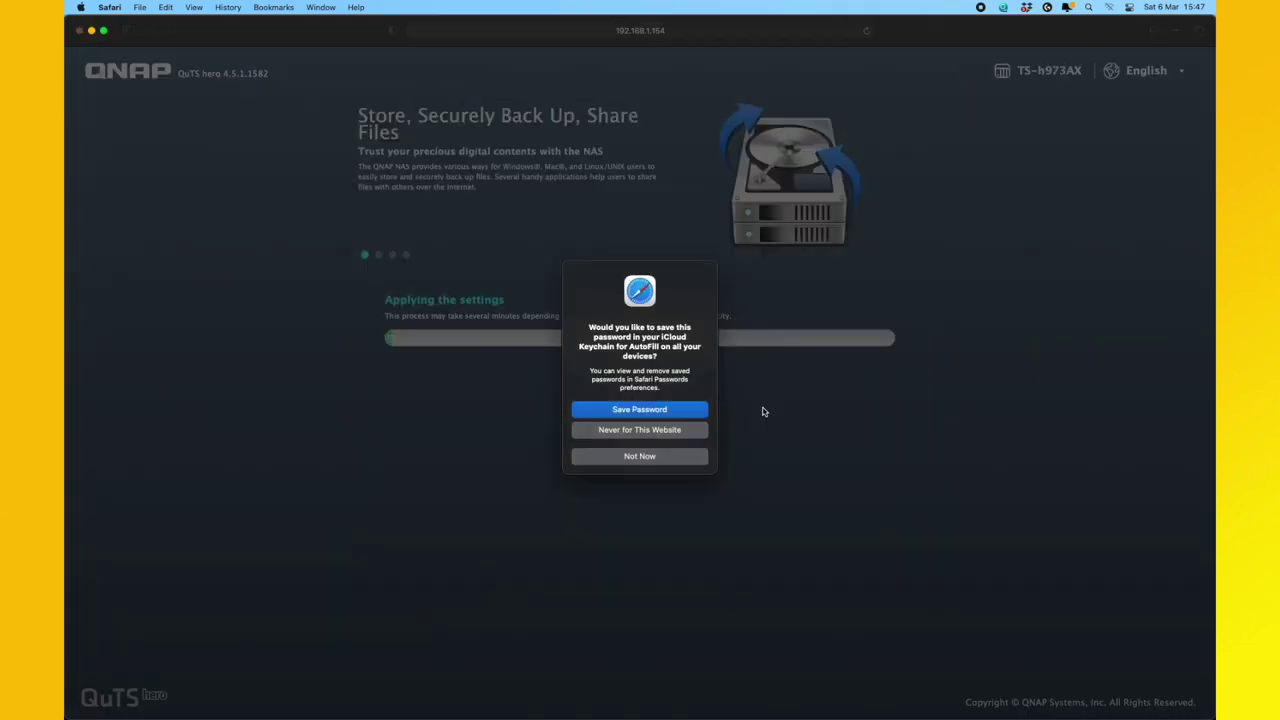
click(665, 430)
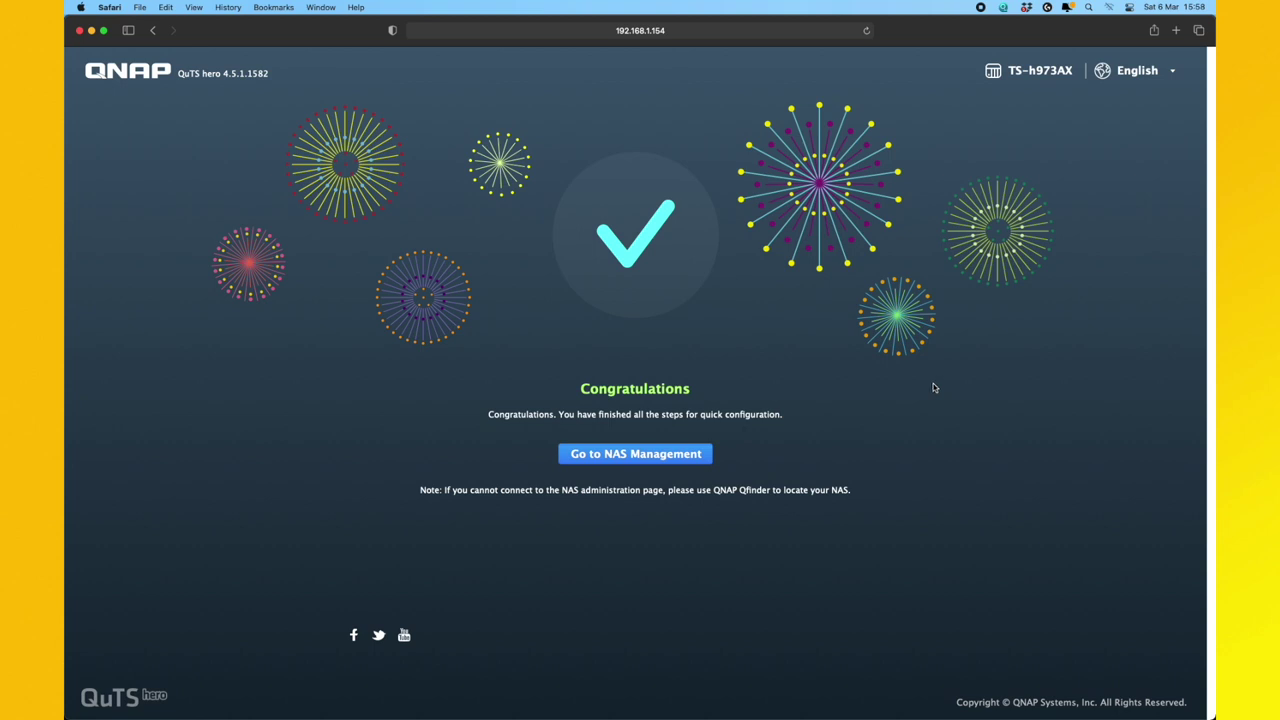
click(636, 460)
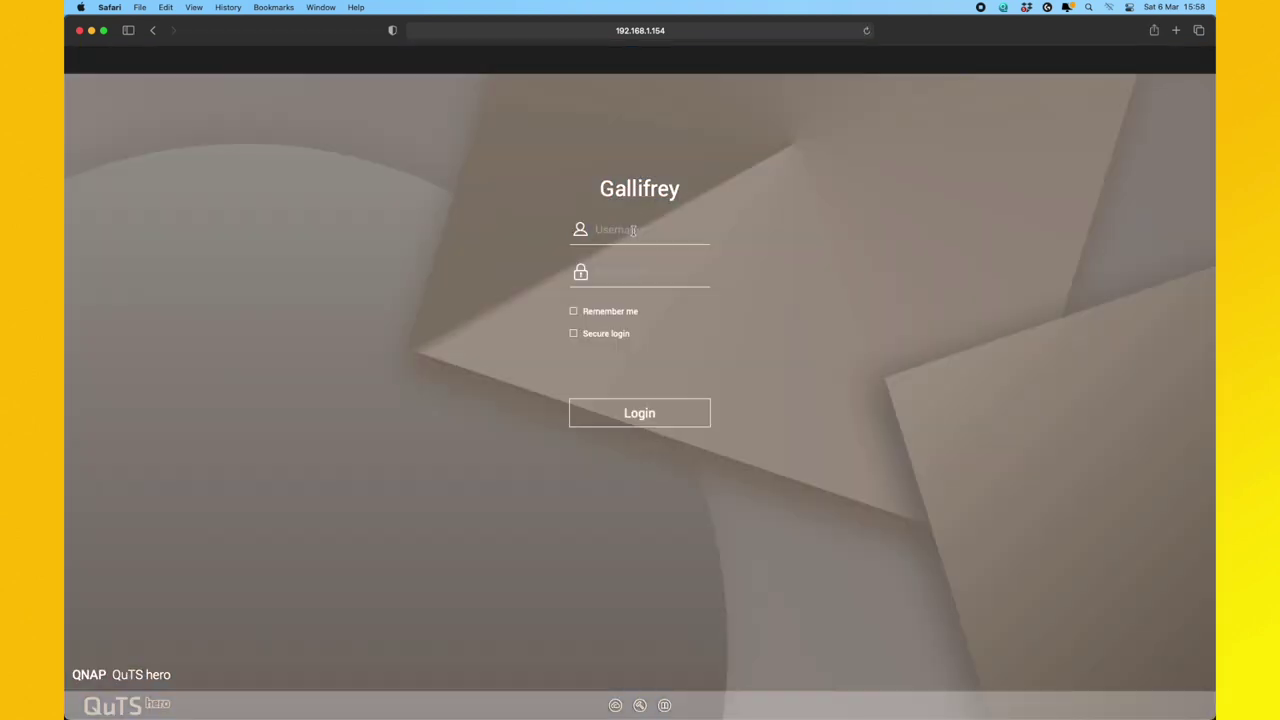
- Log in to Gallifrey as admin with the administrator password
text(admin)
key(Tab)
text(••••••••••)
key(Return)
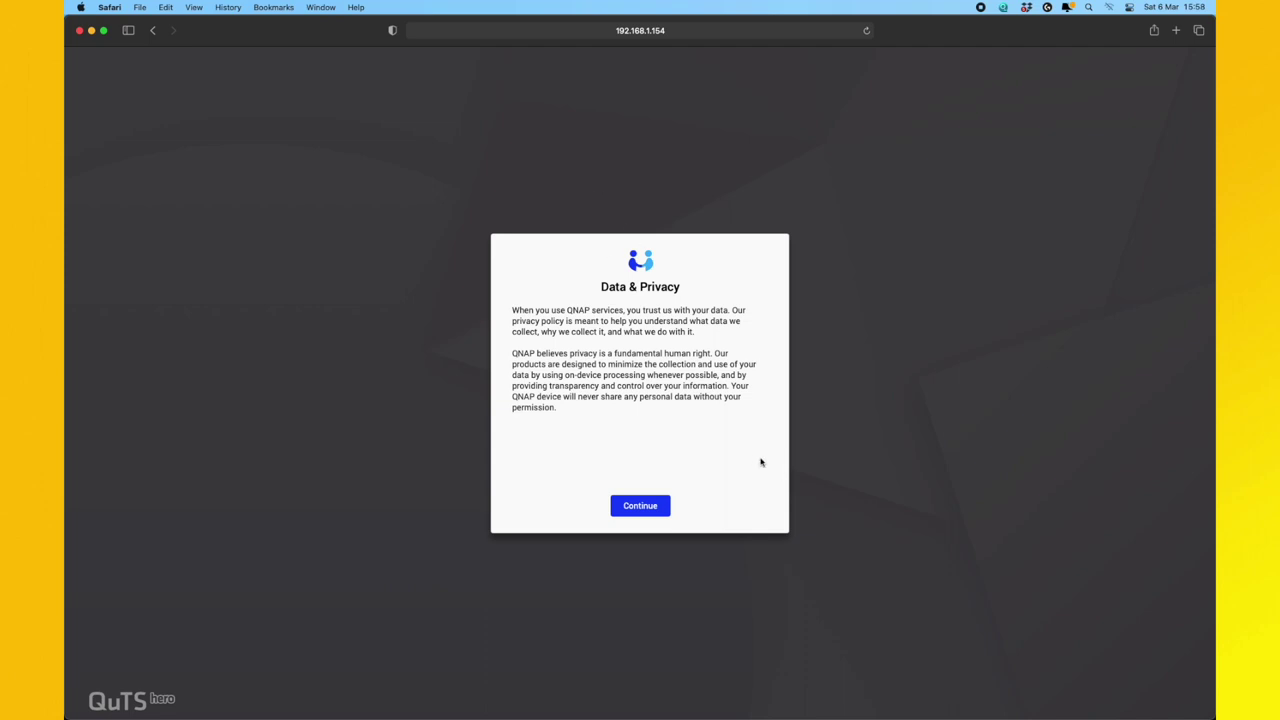
- Continue through the Data & Privacy notice, reading to its end, to load the desktop
click(649, 503)
scroll(646, 454, down, 3)
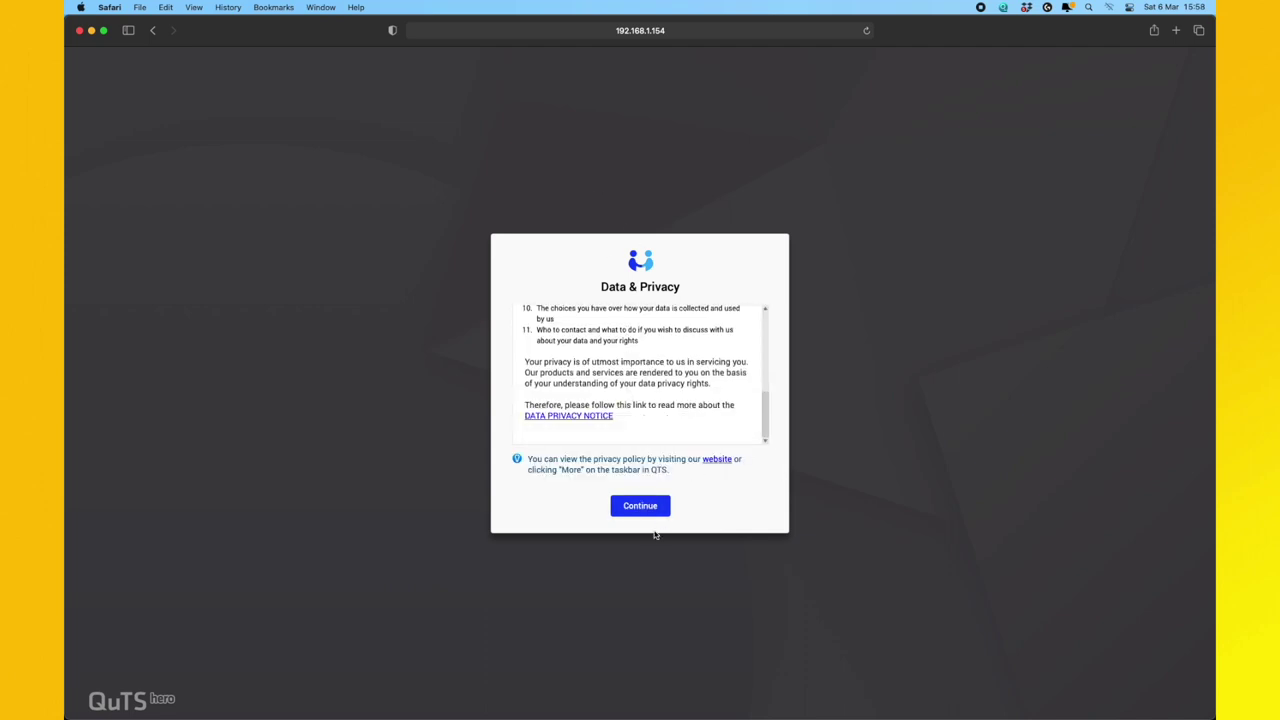
click(649, 505)
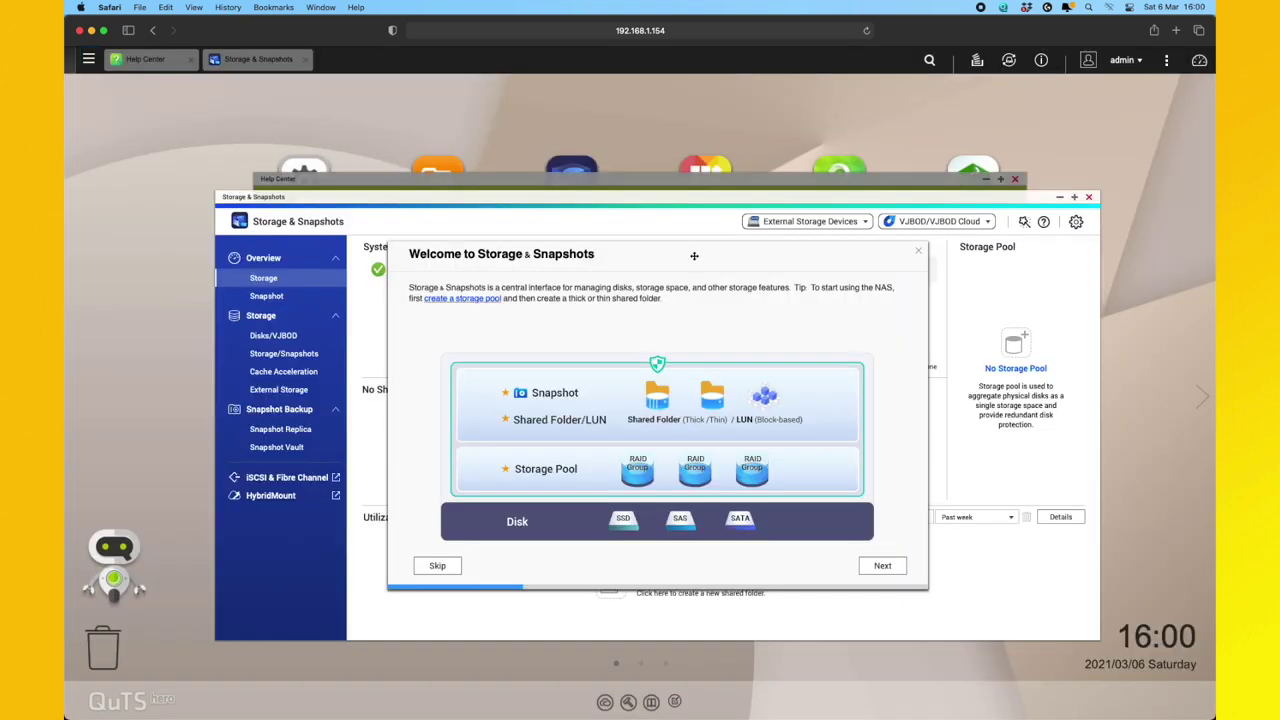
- Reposition the Welcome dialog and advance the welcome tour to the File Station snapshots page
drag(694, 256, 518, 277)
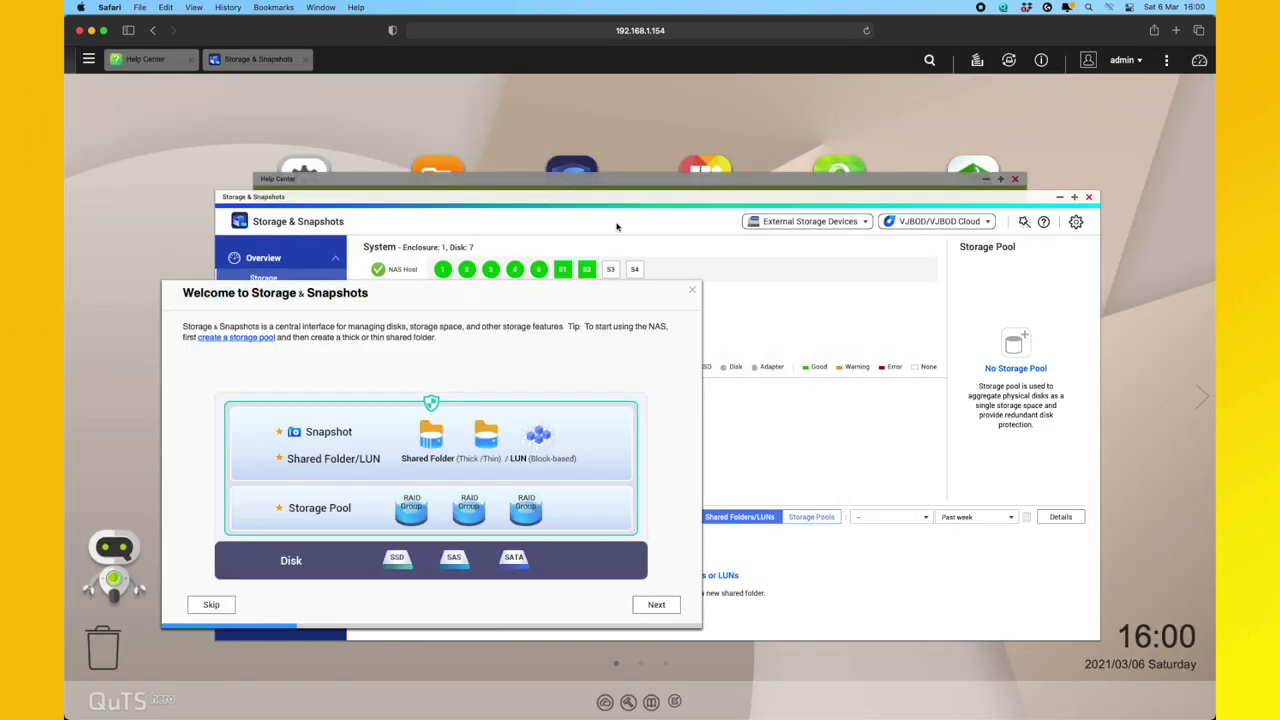
drag(531, 304, 626, 240)
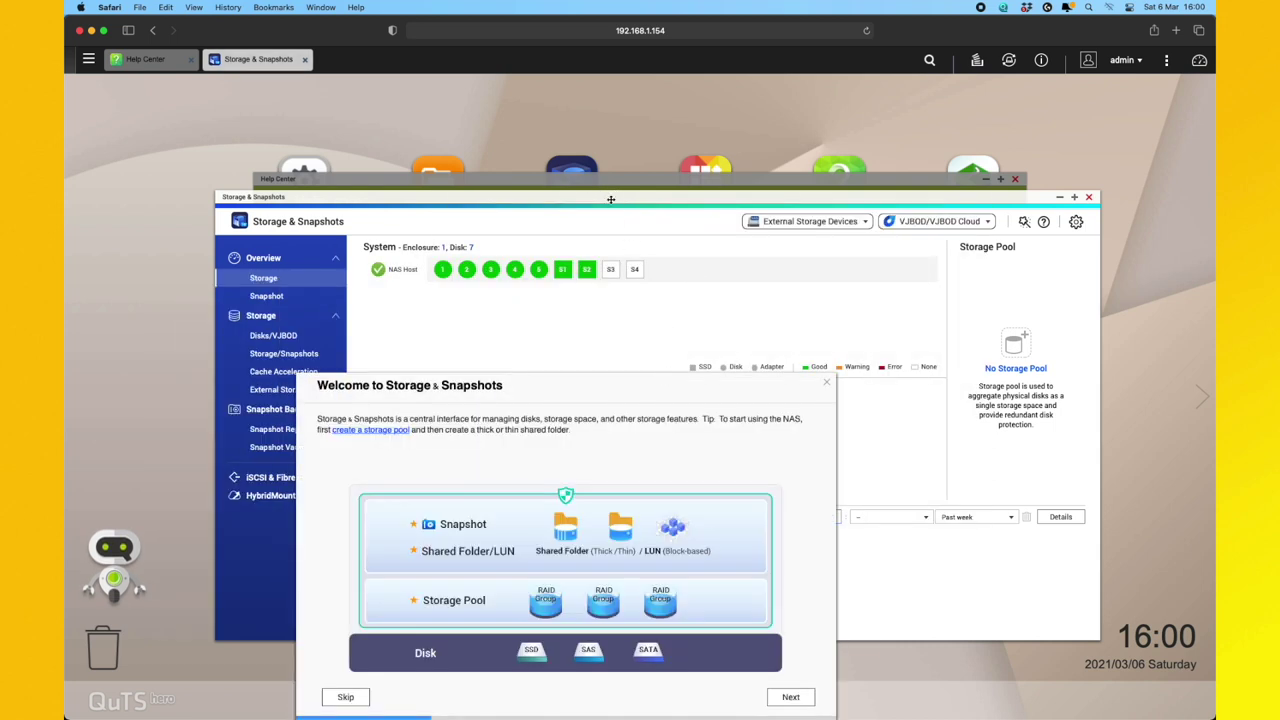
click(607, 186)
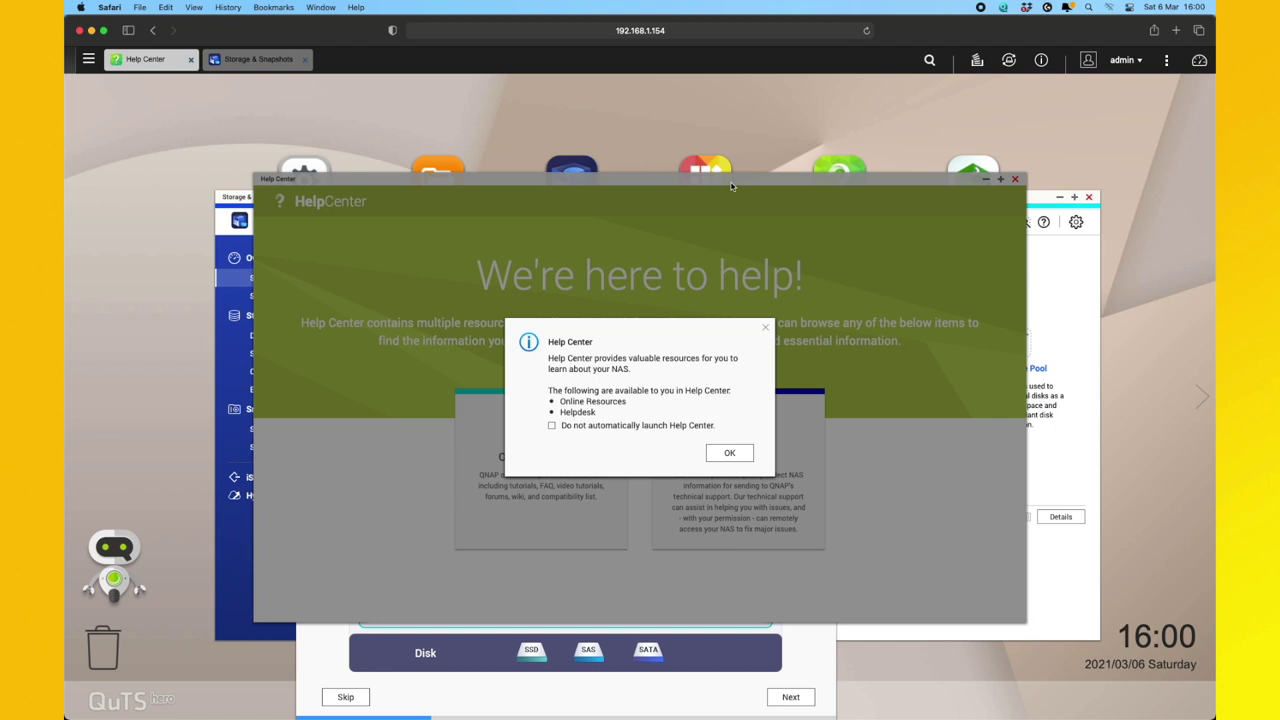
click(578, 700)
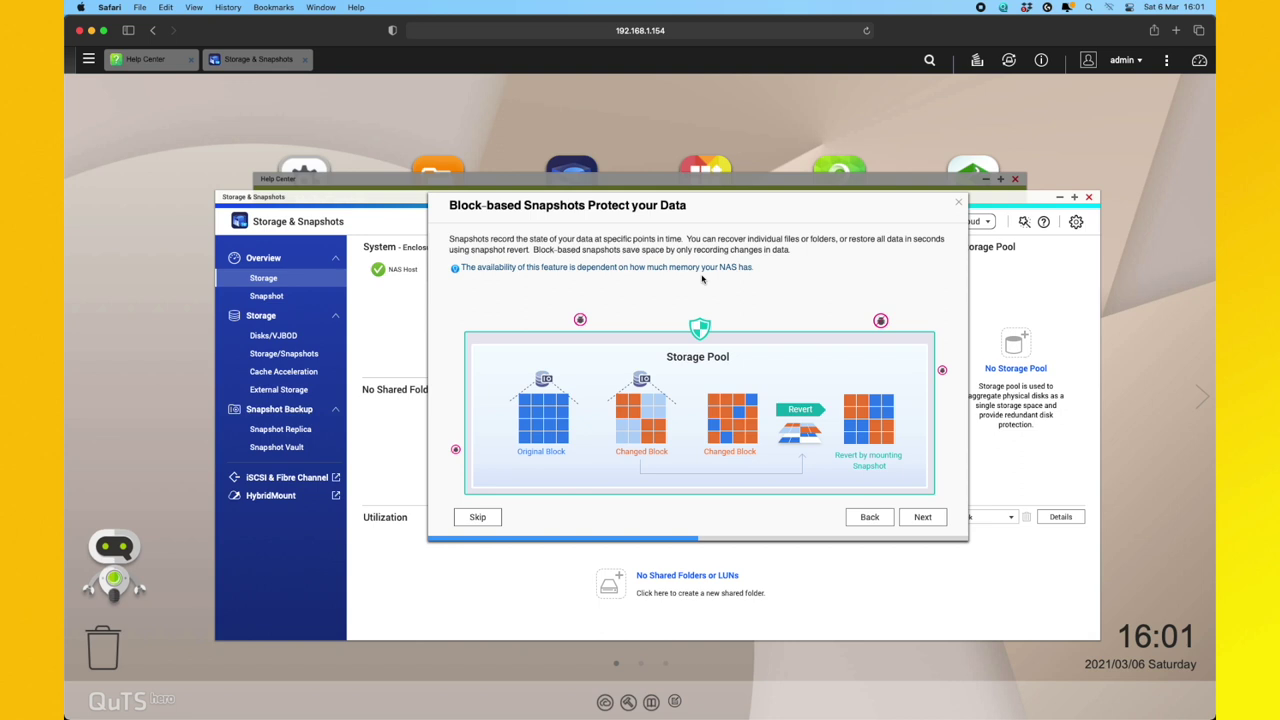
click(922, 517)
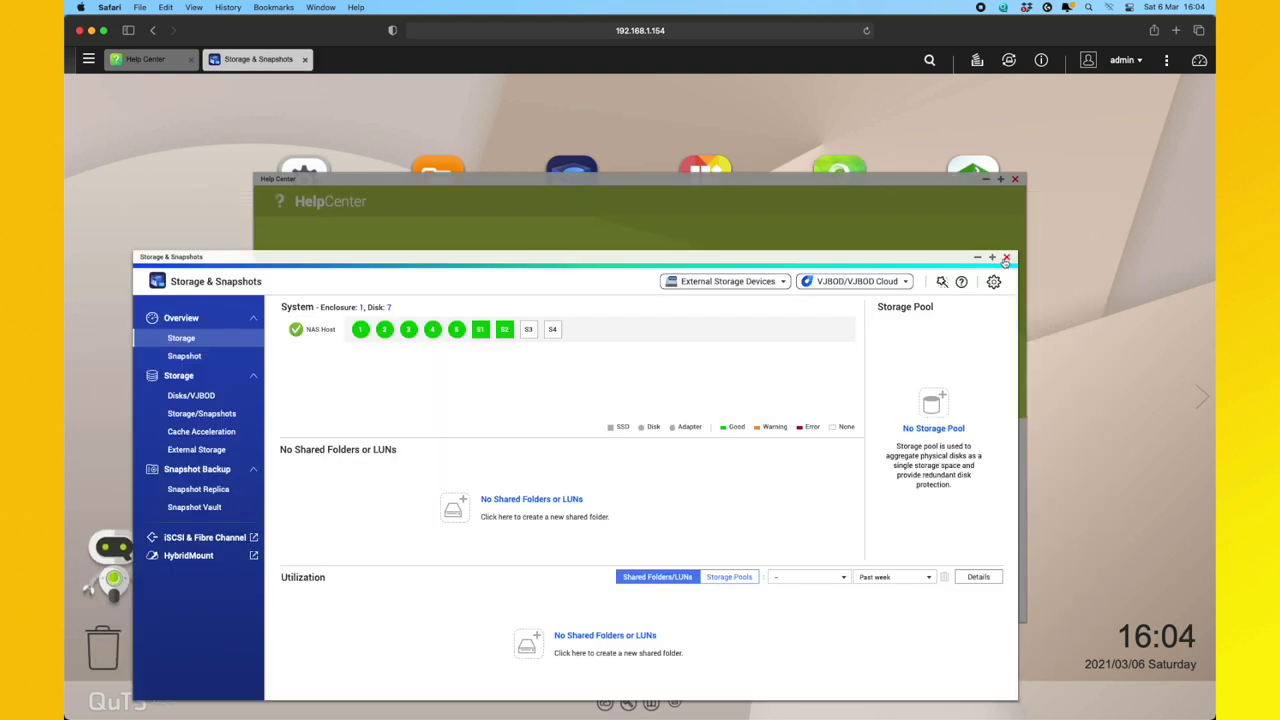
- Bring Storage & Snapshots in front of Help Center and move it out of the way
click(1010, 210)
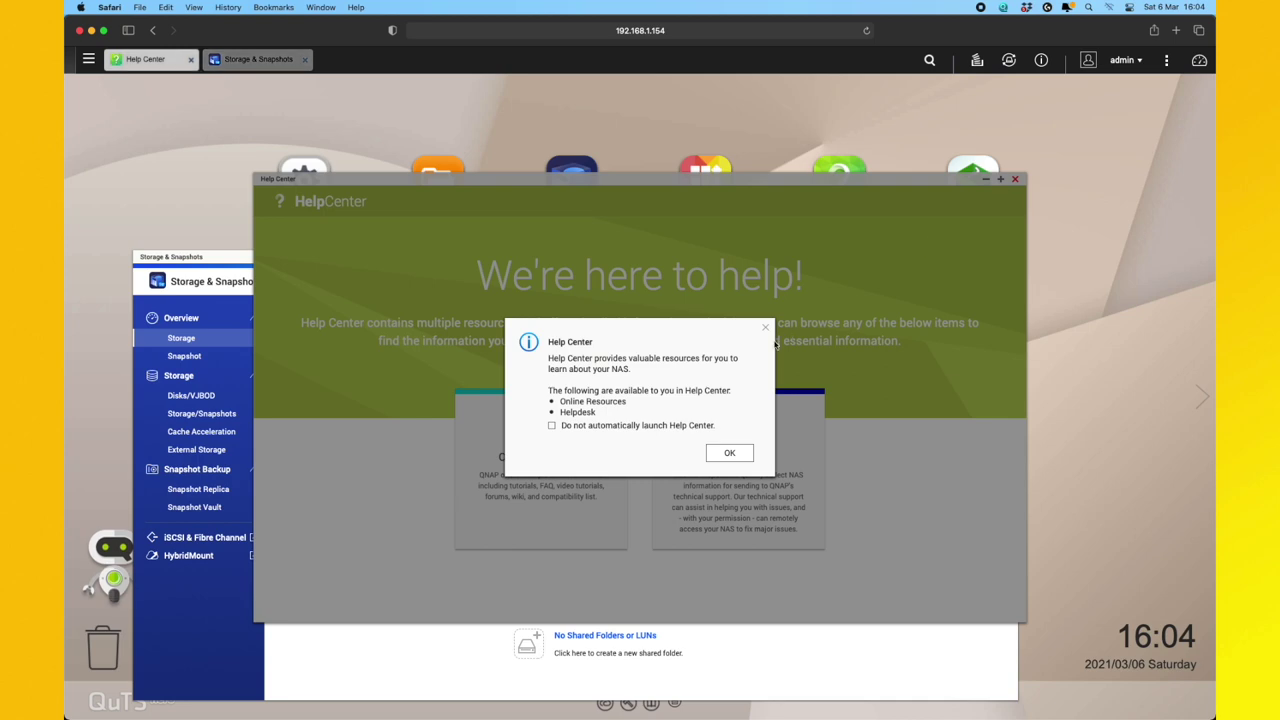
click(234, 266)
drag(290, 258, 410, 181)
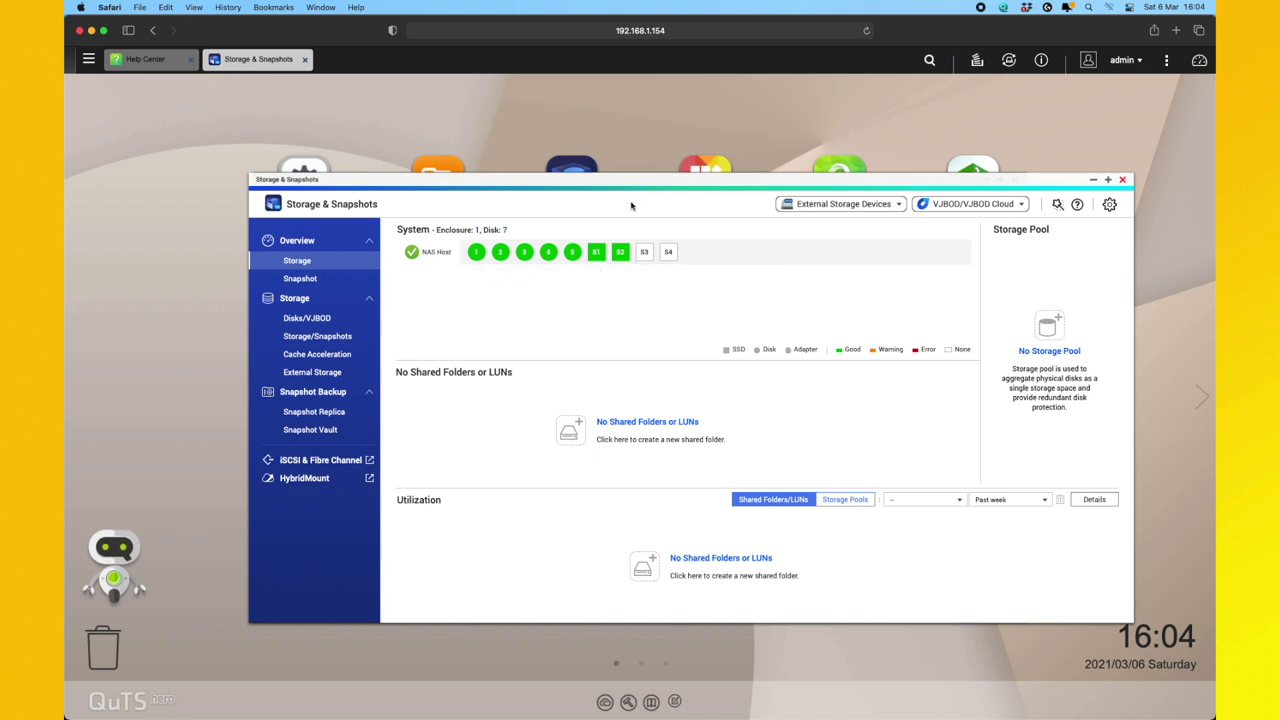
drag(636, 184, 577, 530)
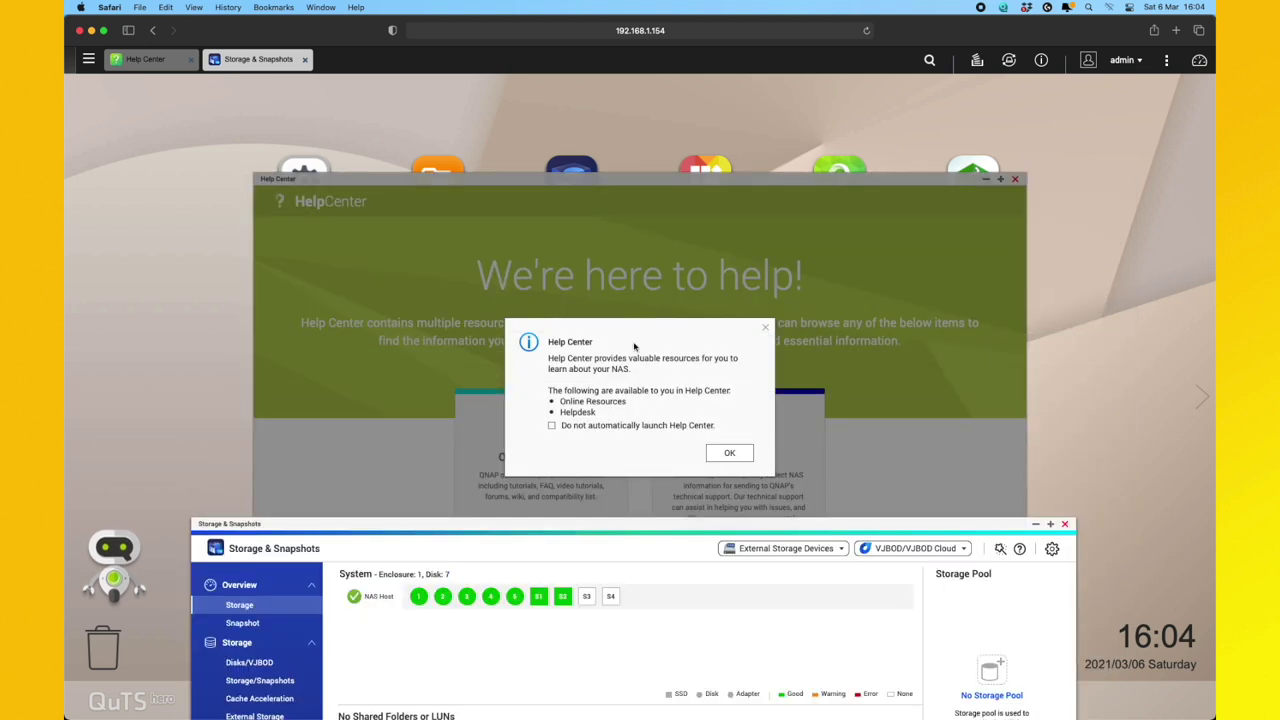
- Dismiss the Help Center message, close Help Center, and permanently suppress the License Store offer
click(716, 455)
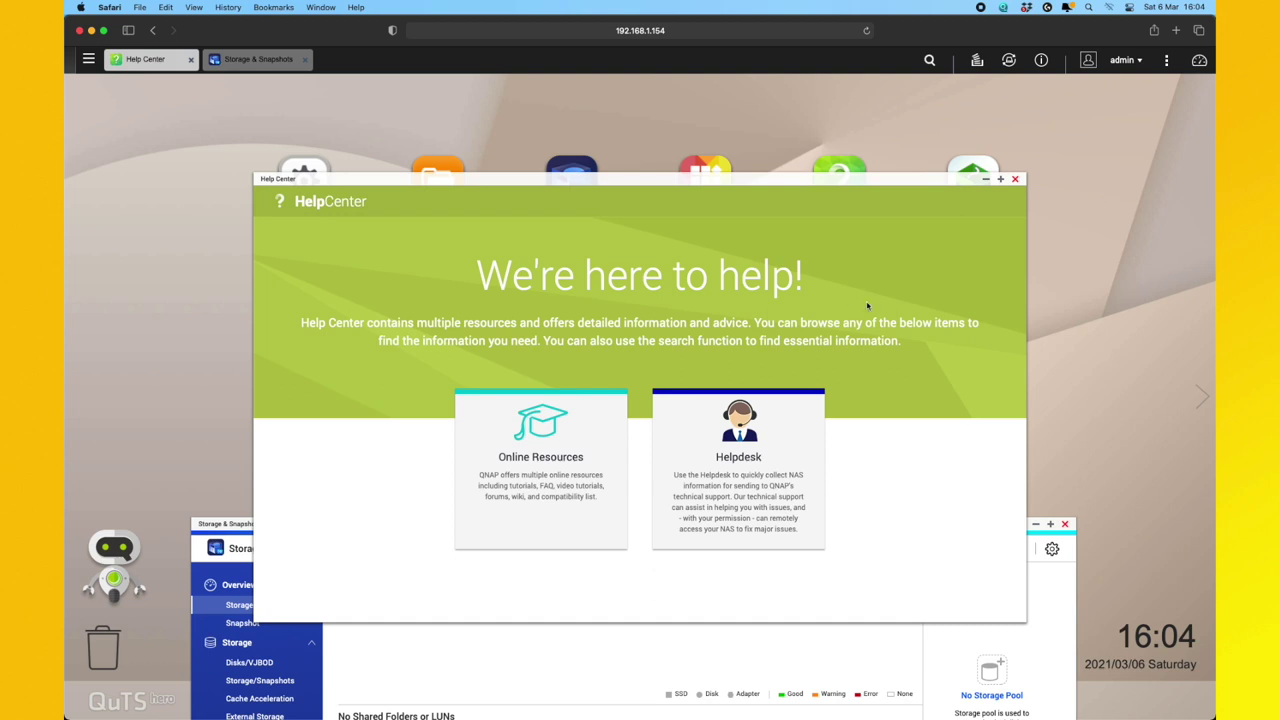
click(1015, 178)
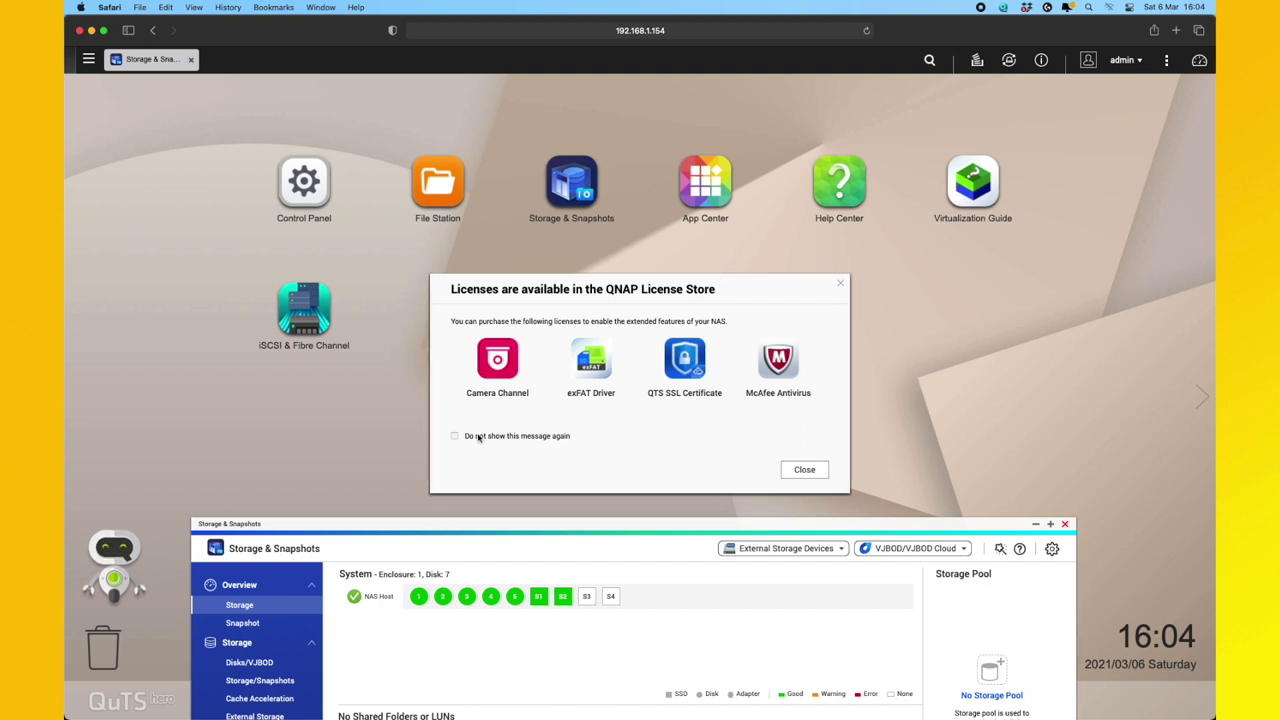
click(478, 437)
click(806, 470)
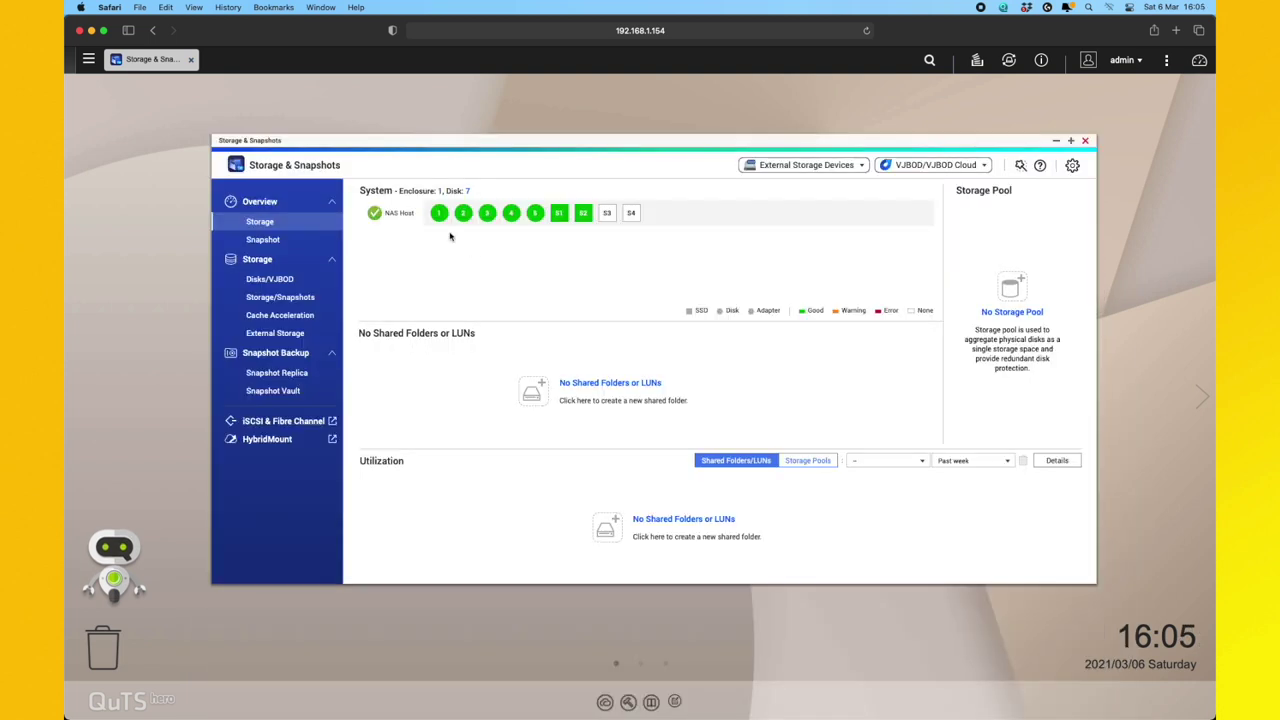
mouse_move(465, 219)
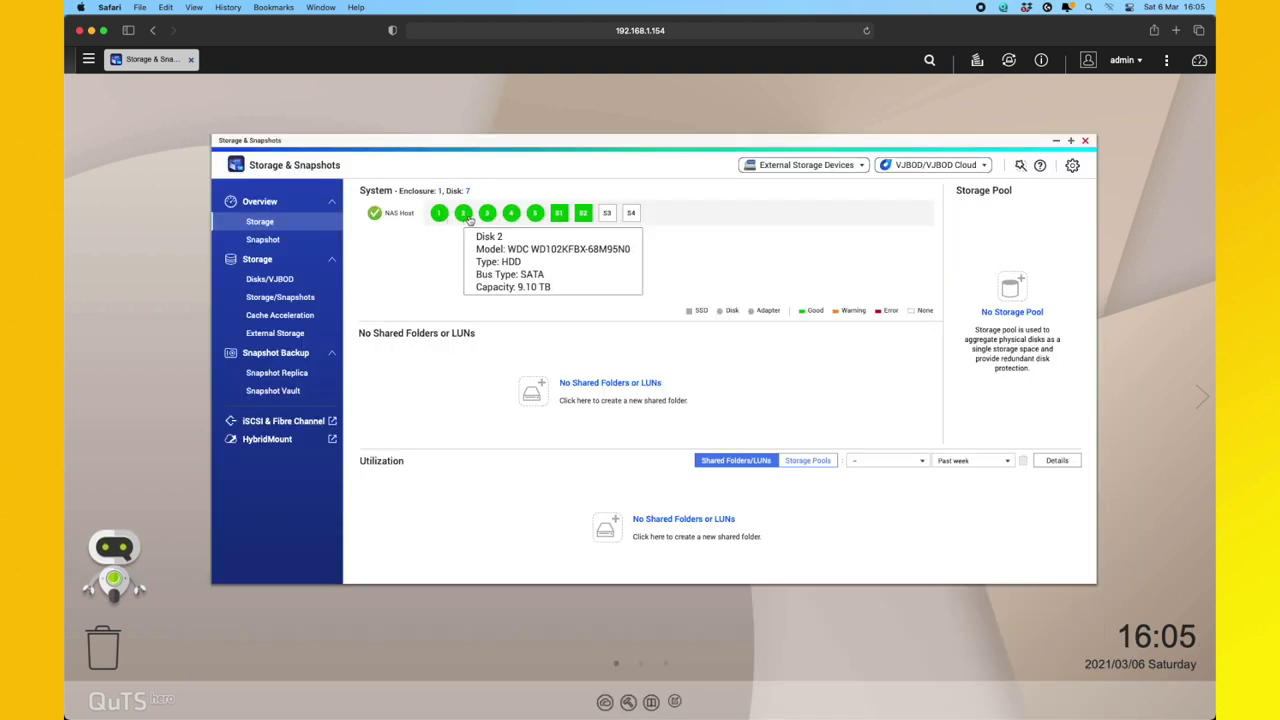
mouse_move(510, 215)
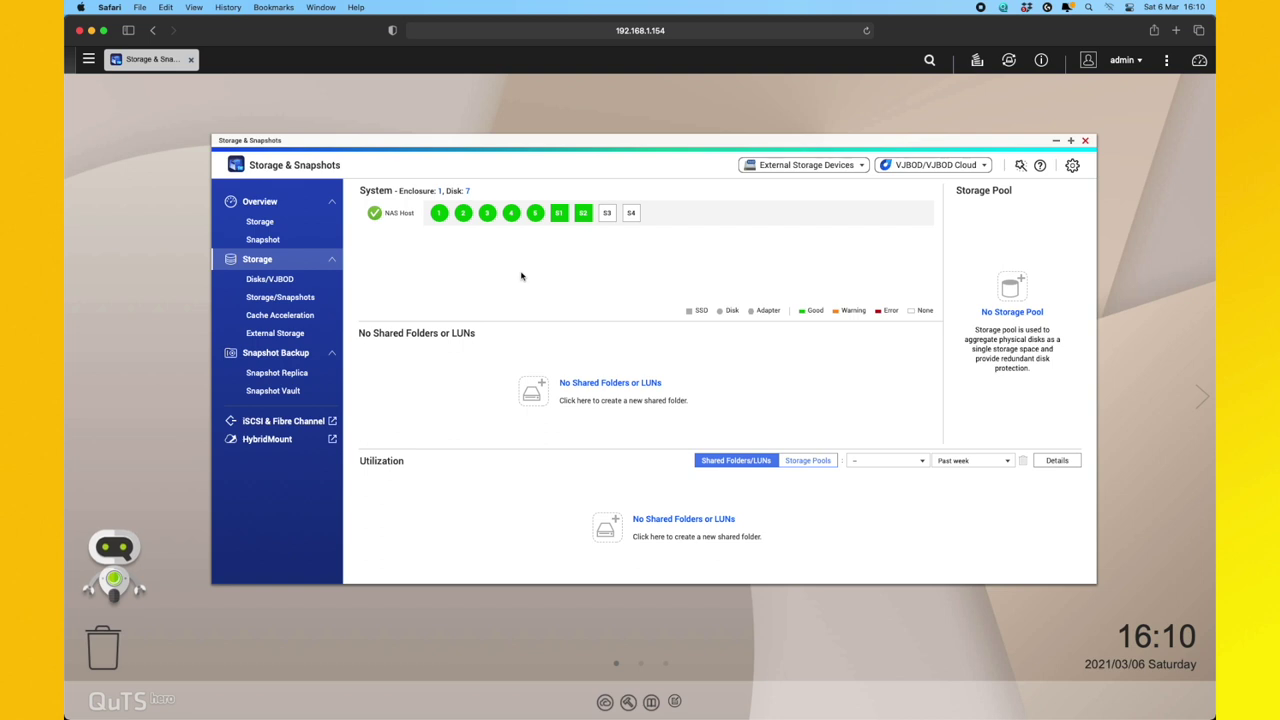
- Use the 'No Storage Pool' add icon to launch the Create Storage Pool Wizard
click(1008, 286)
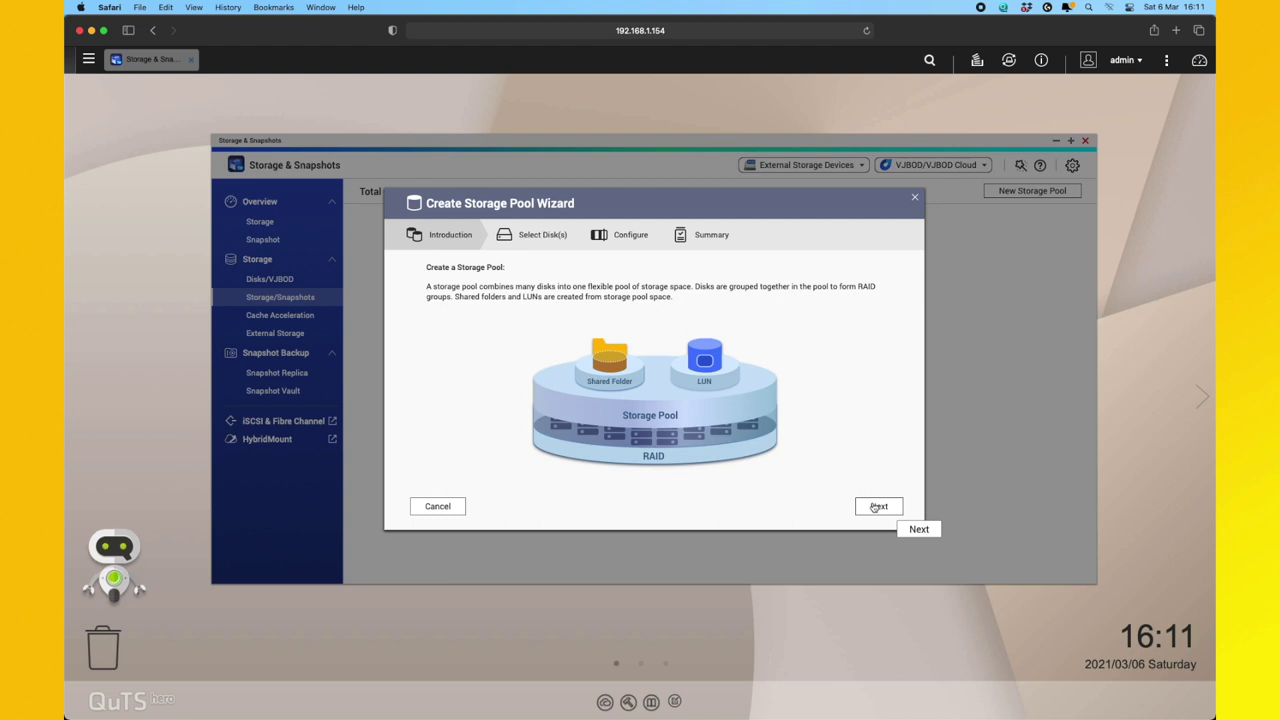
- Go to the Select Disk(s) step and review the enclosure unit list, keeping NAS Host
click(877, 507)
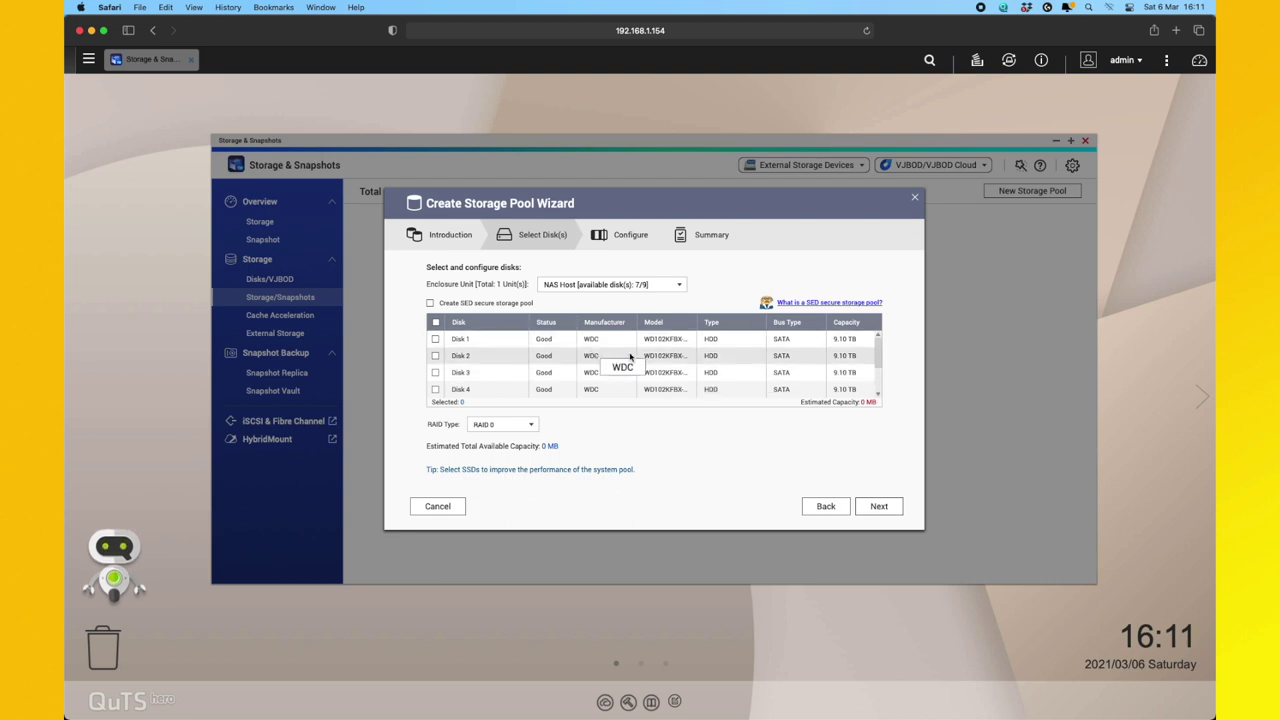
scroll(630, 356, down, 3)
scroll(610, 350, up, 3)
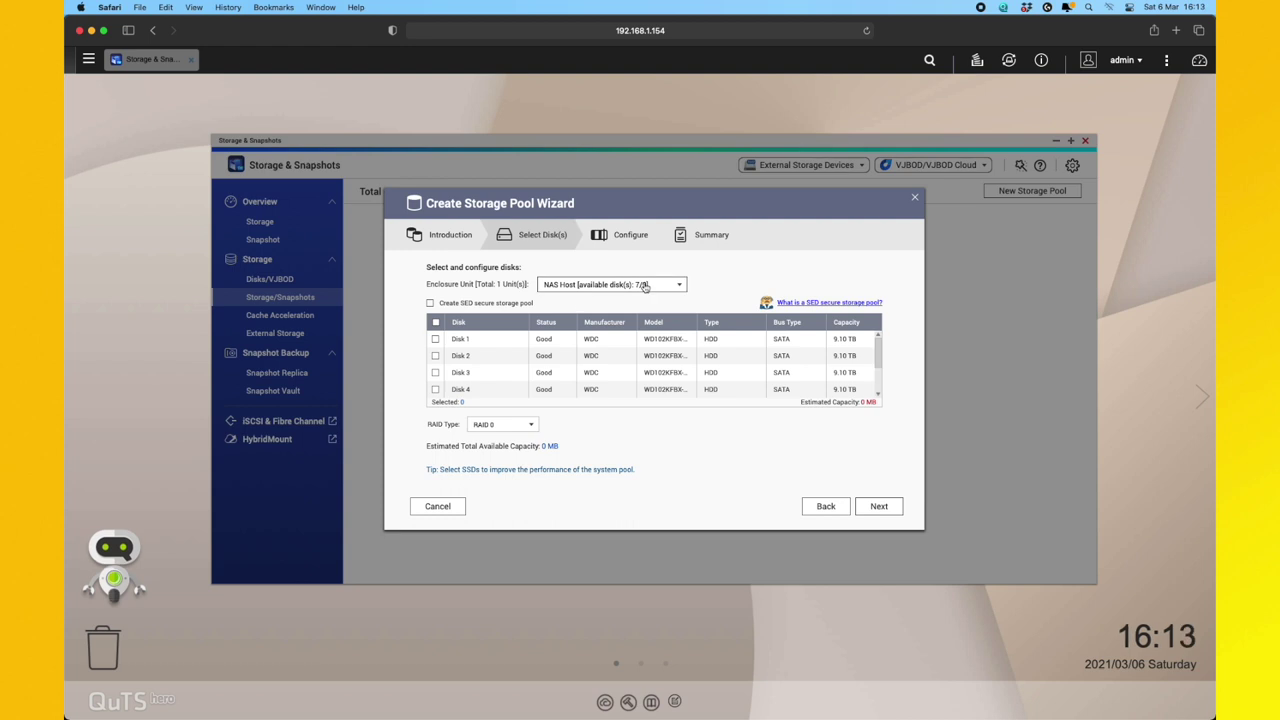
click(645, 285)
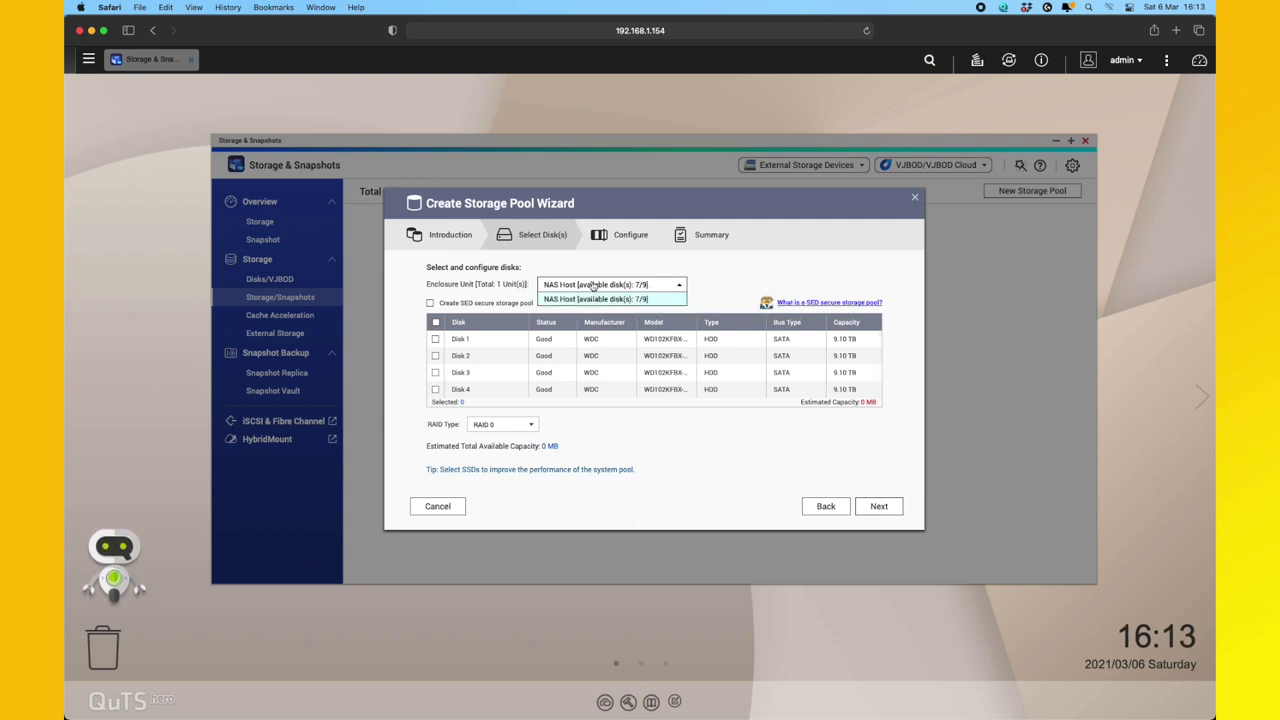
click(594, 285)
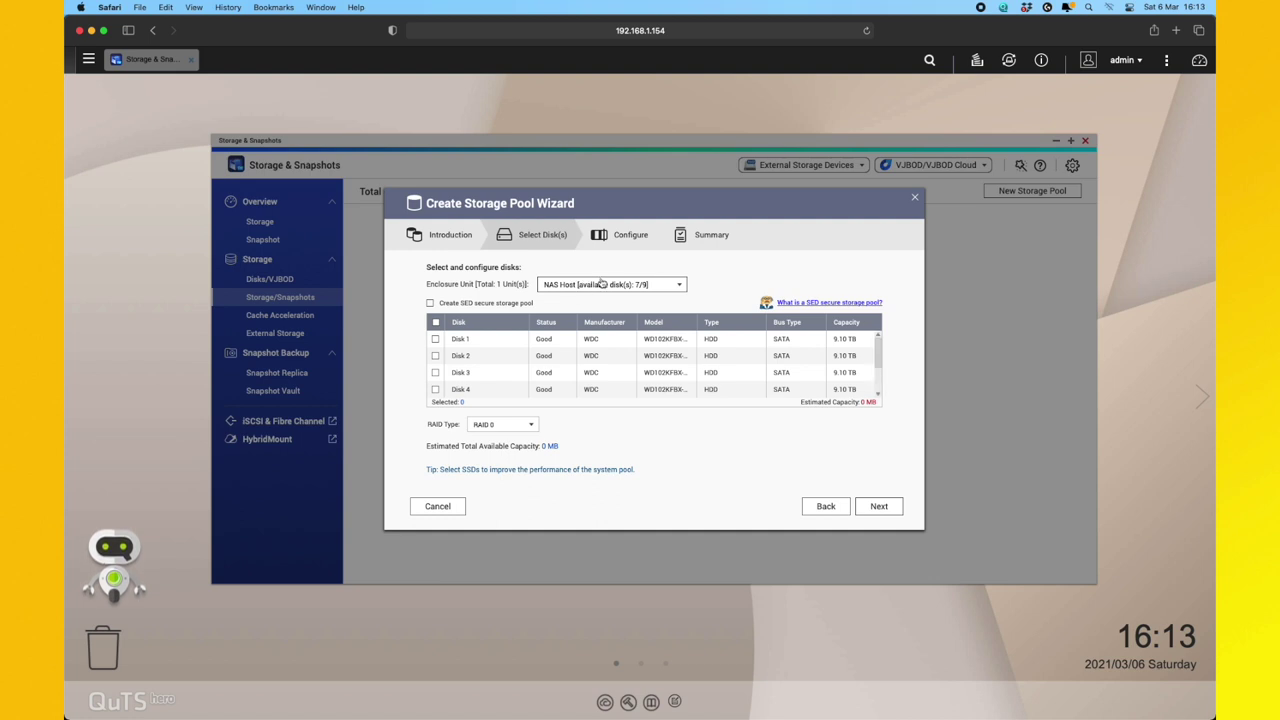
click(607, 285)
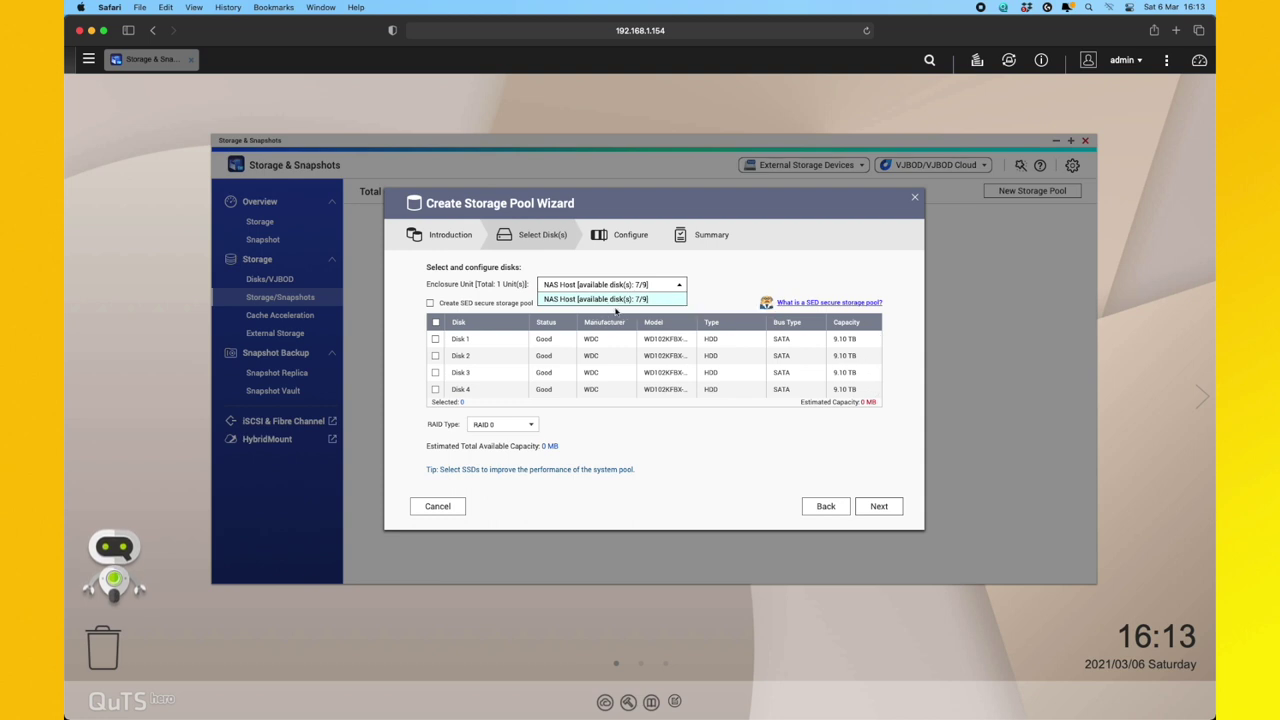
click(590, 272)
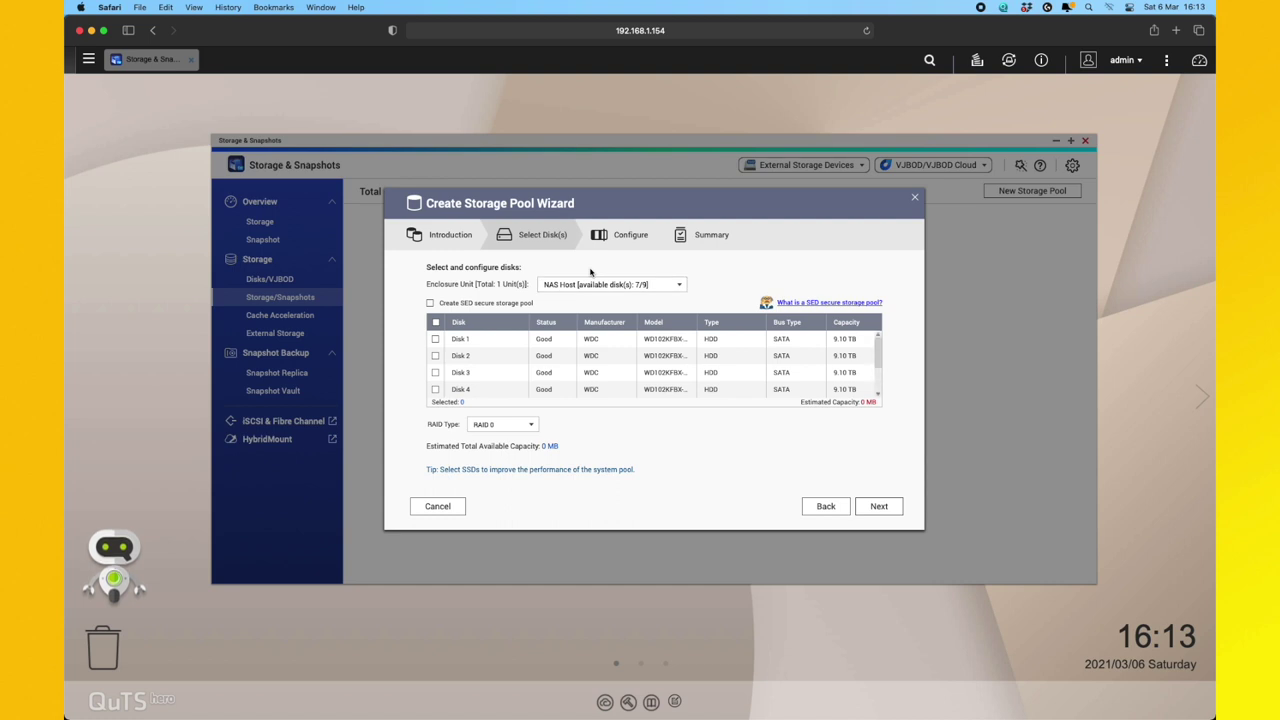
click(622, 286)
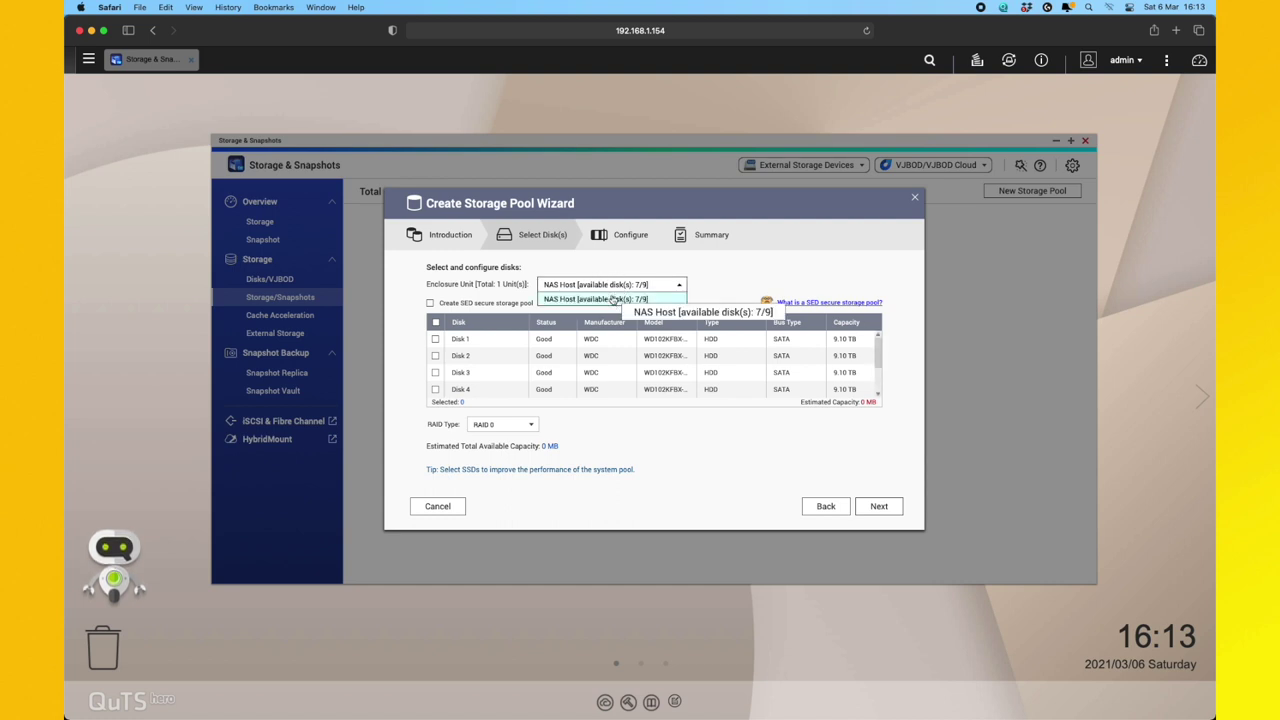
click(614, 273)
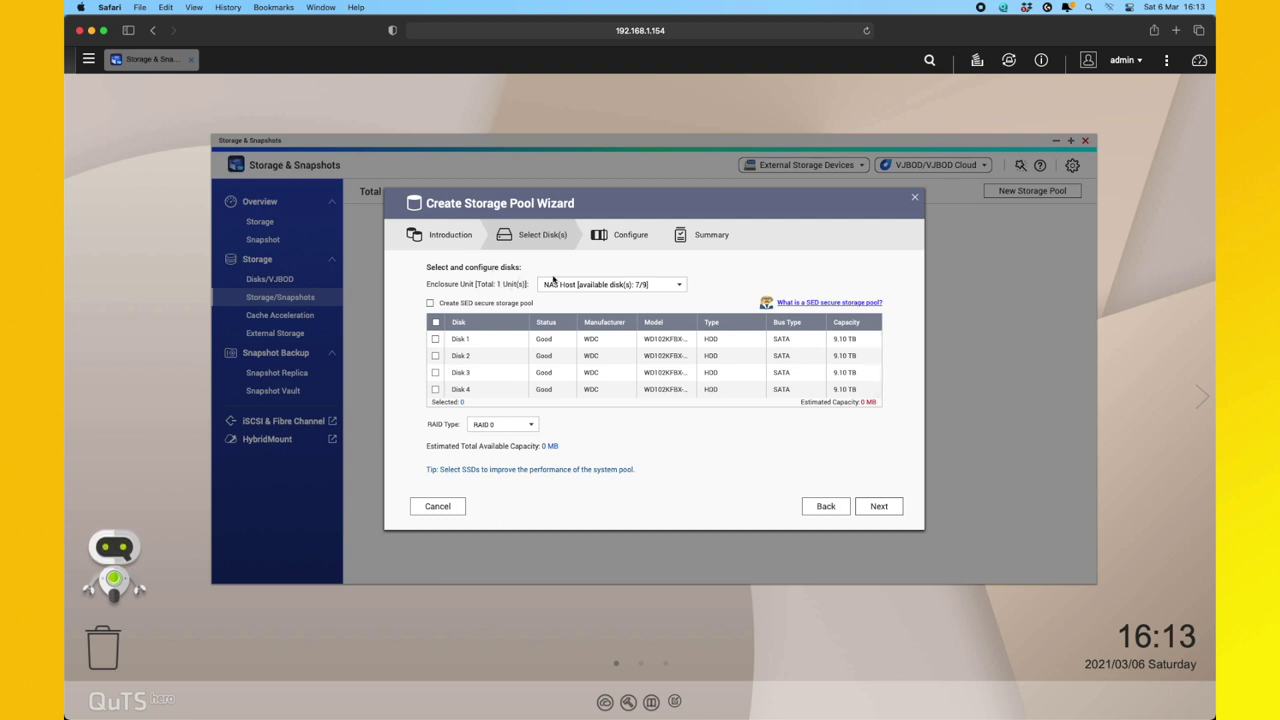
scroll(531, 355, down, 3)
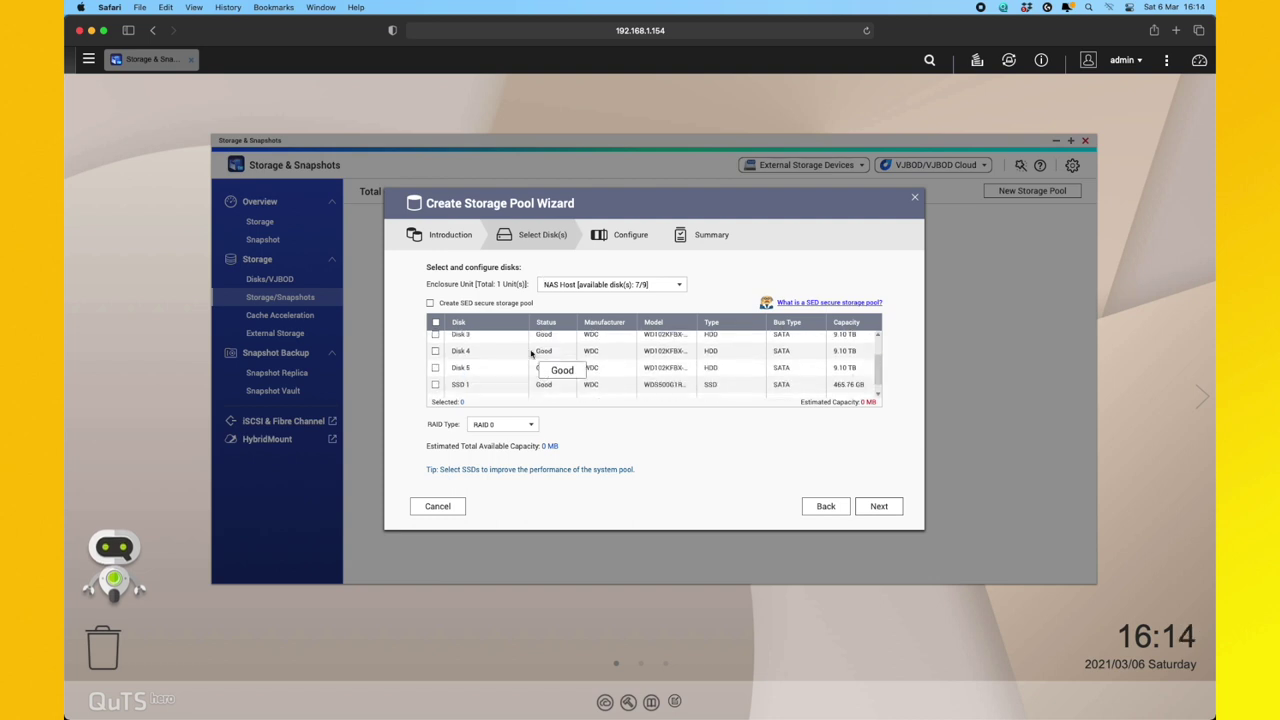
scroll(491, 358, up, 3)
scroll(491, 358, down, 2)
scroll(520, 359, up, 2)
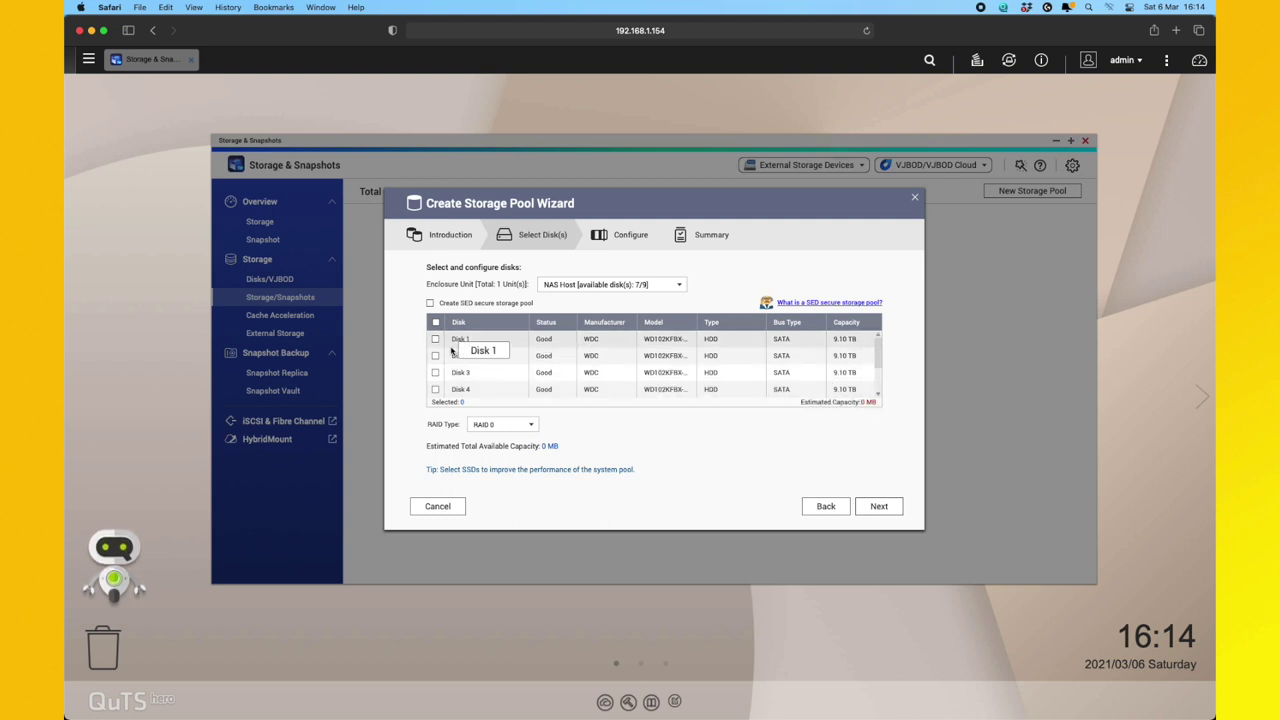
- Tick Disk 1 through Disk 5 for the new pool
click(435, 340)
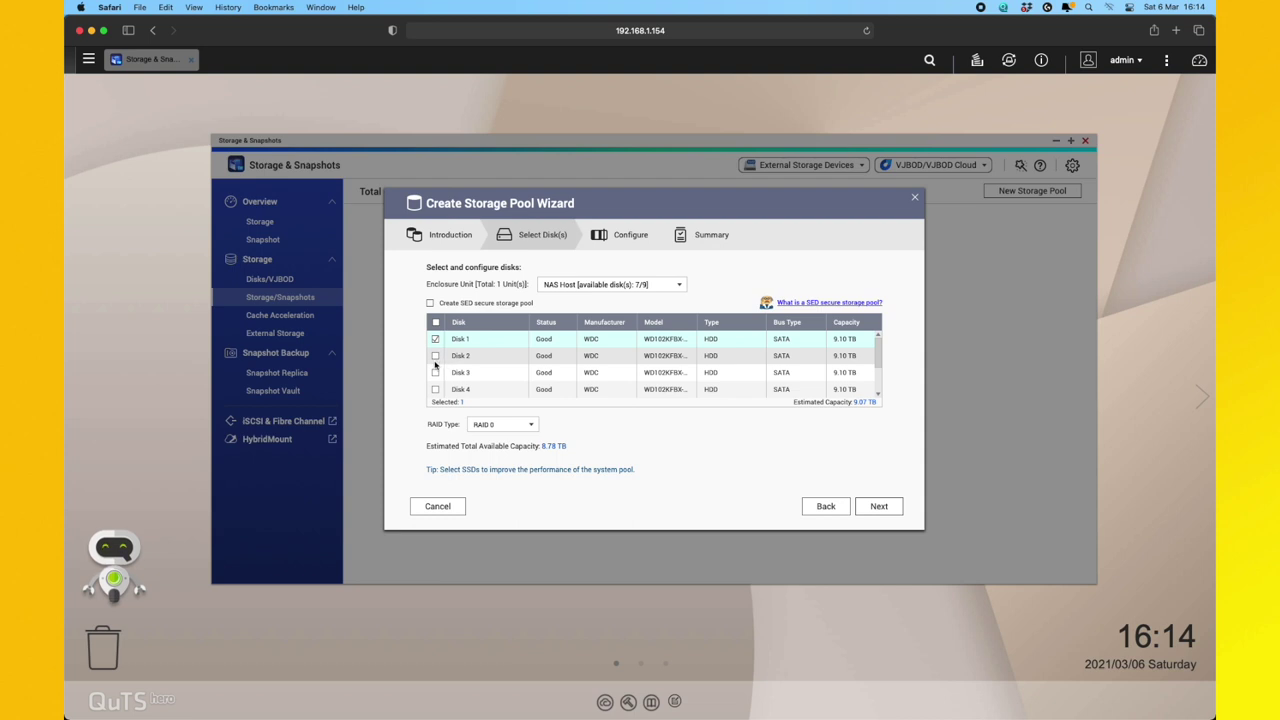
click(435, 356)
click(435, 372)
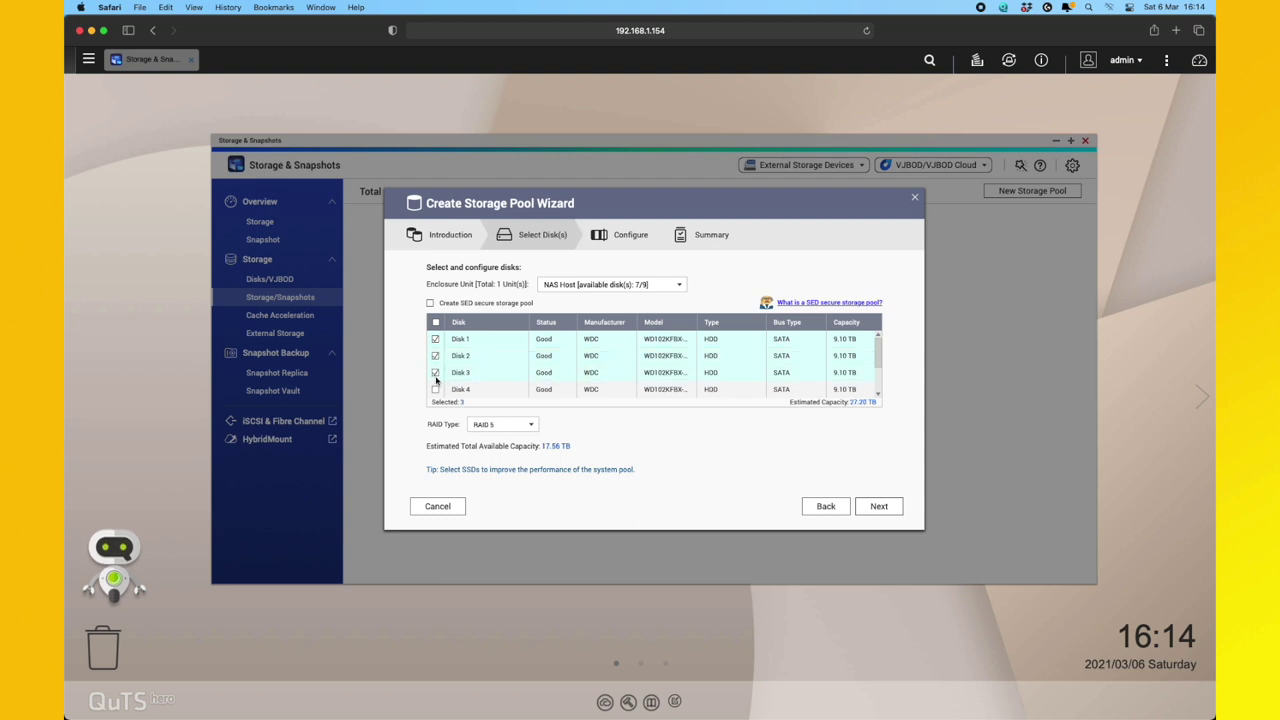
click(436, 389)
scroll(436, 380, down, 2)
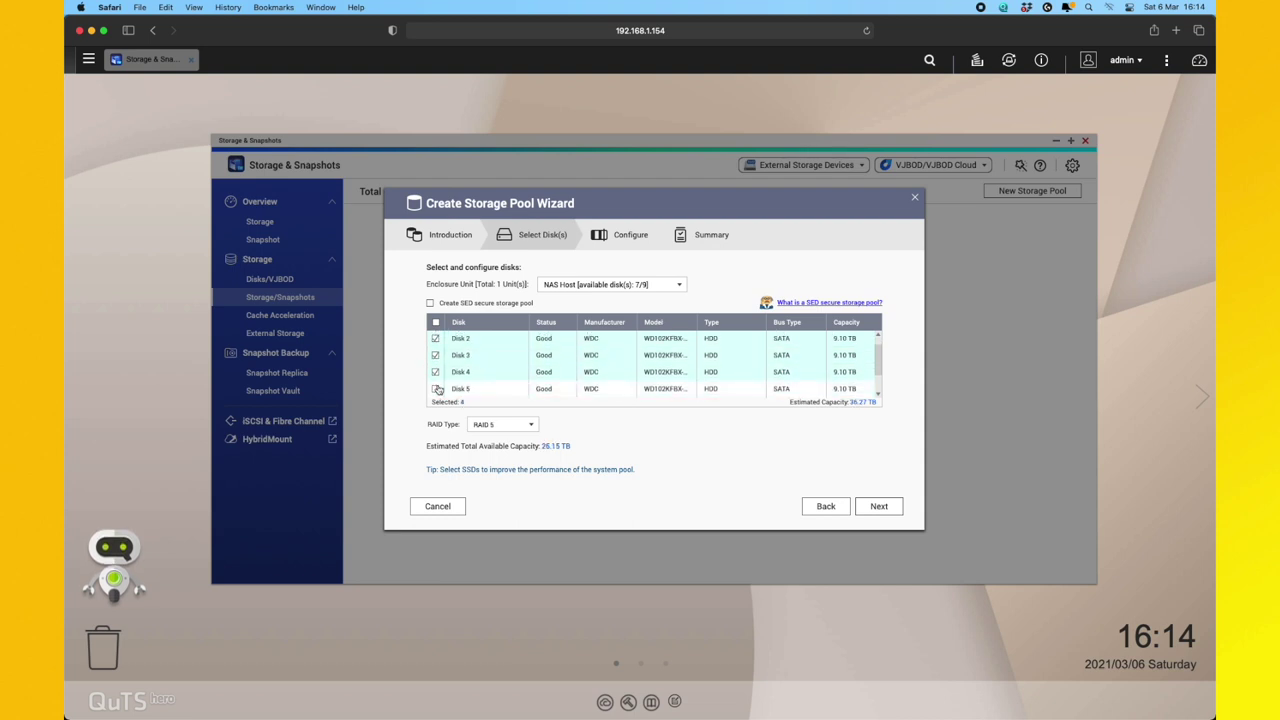
click(435, 355)
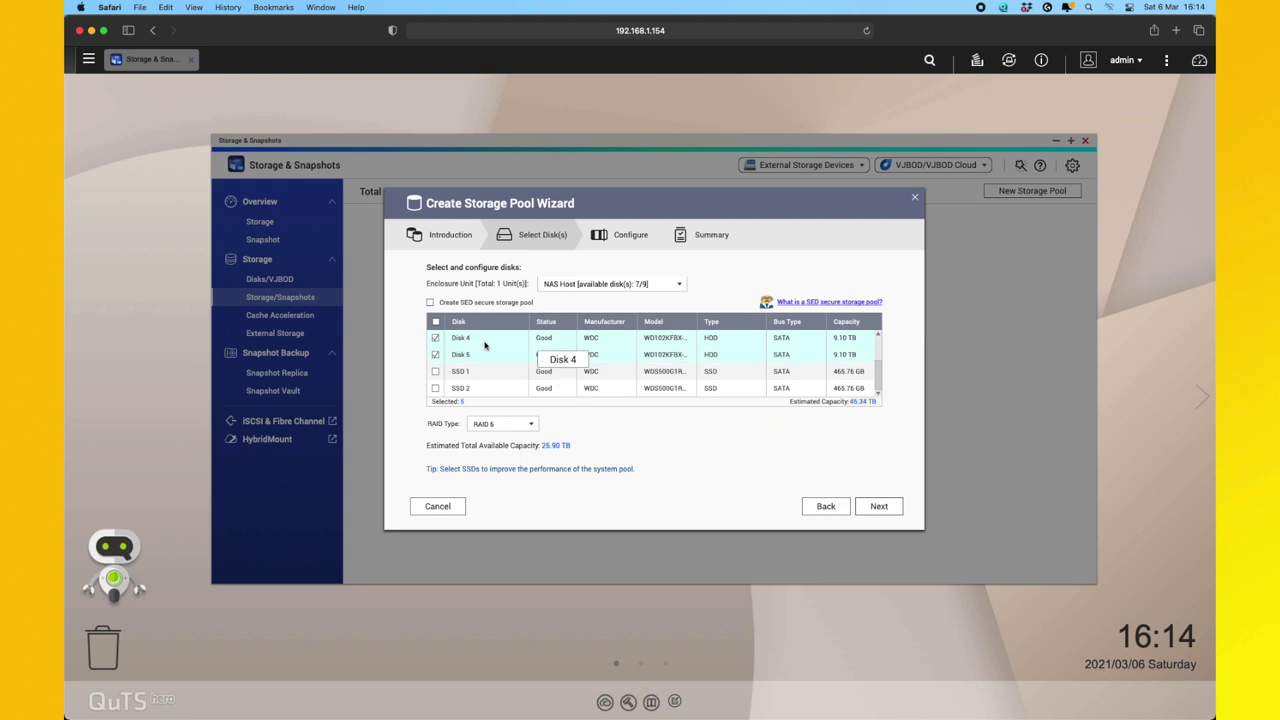
- Change the RAID type from RAID 6 to RAID 0 (43.83 TB), then reopen the RAID list
click(494, 425)
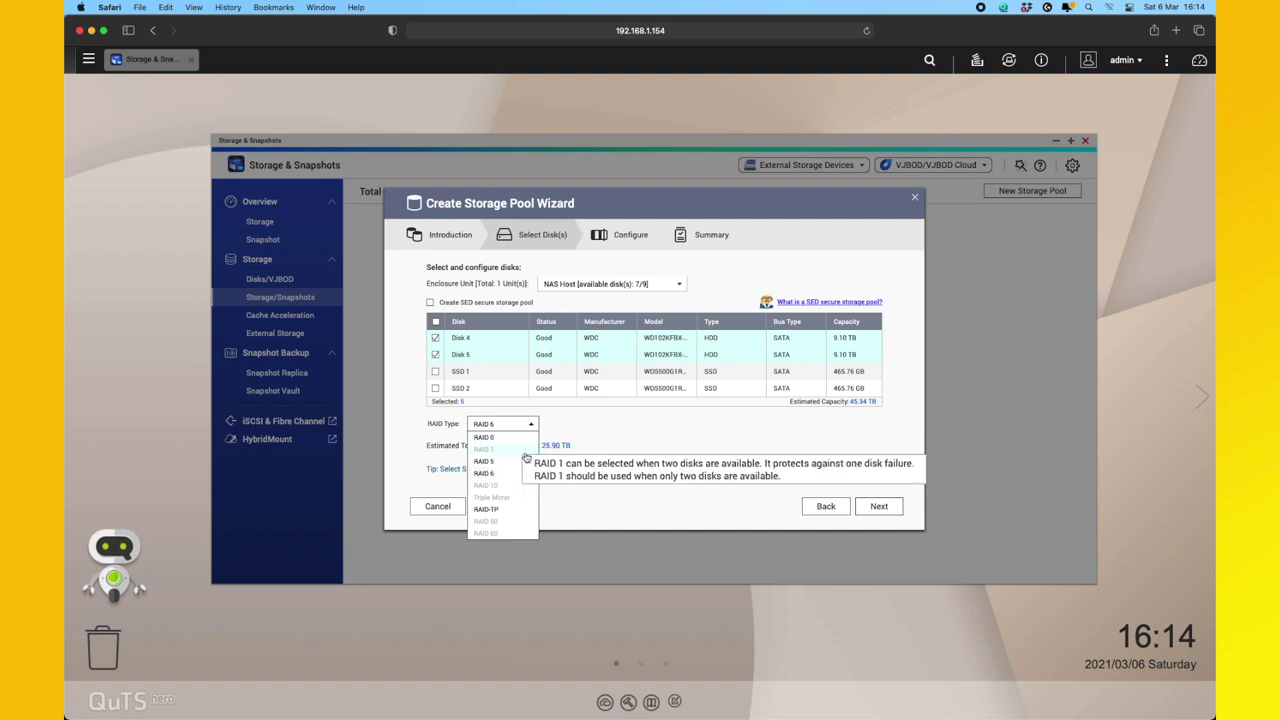
mouse_move(521, 443)
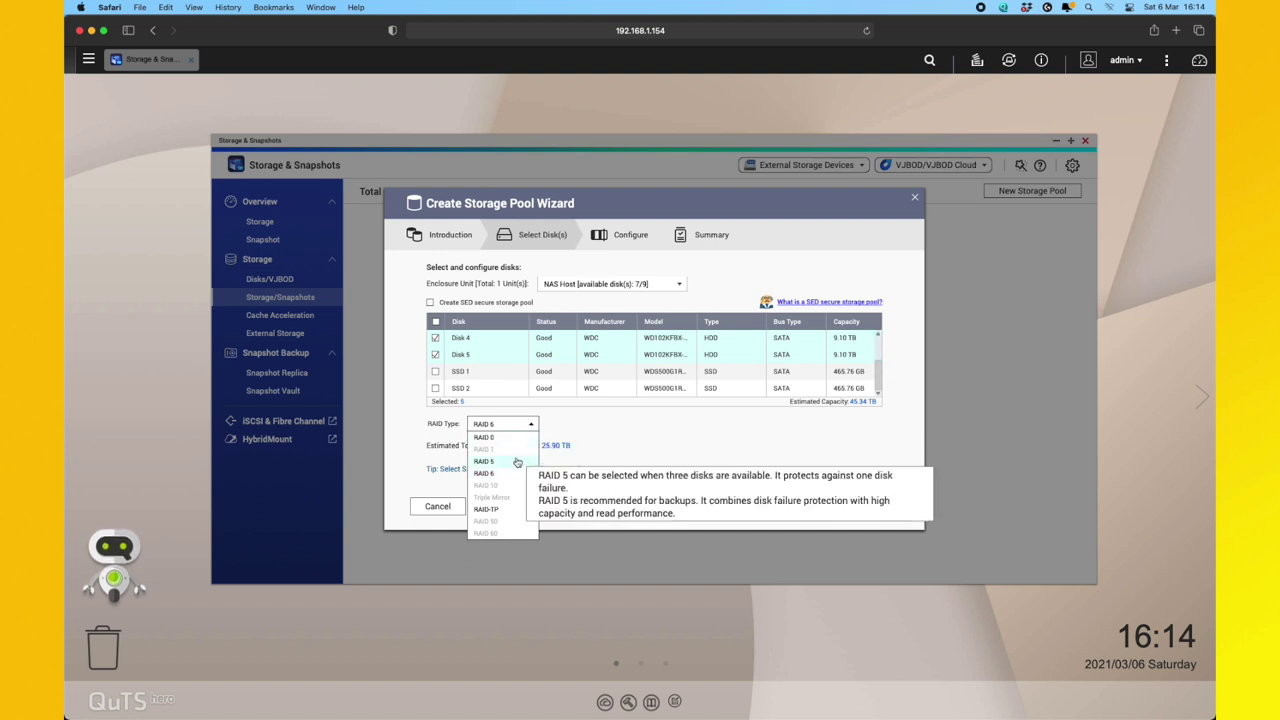
mouse_move(512, 479)
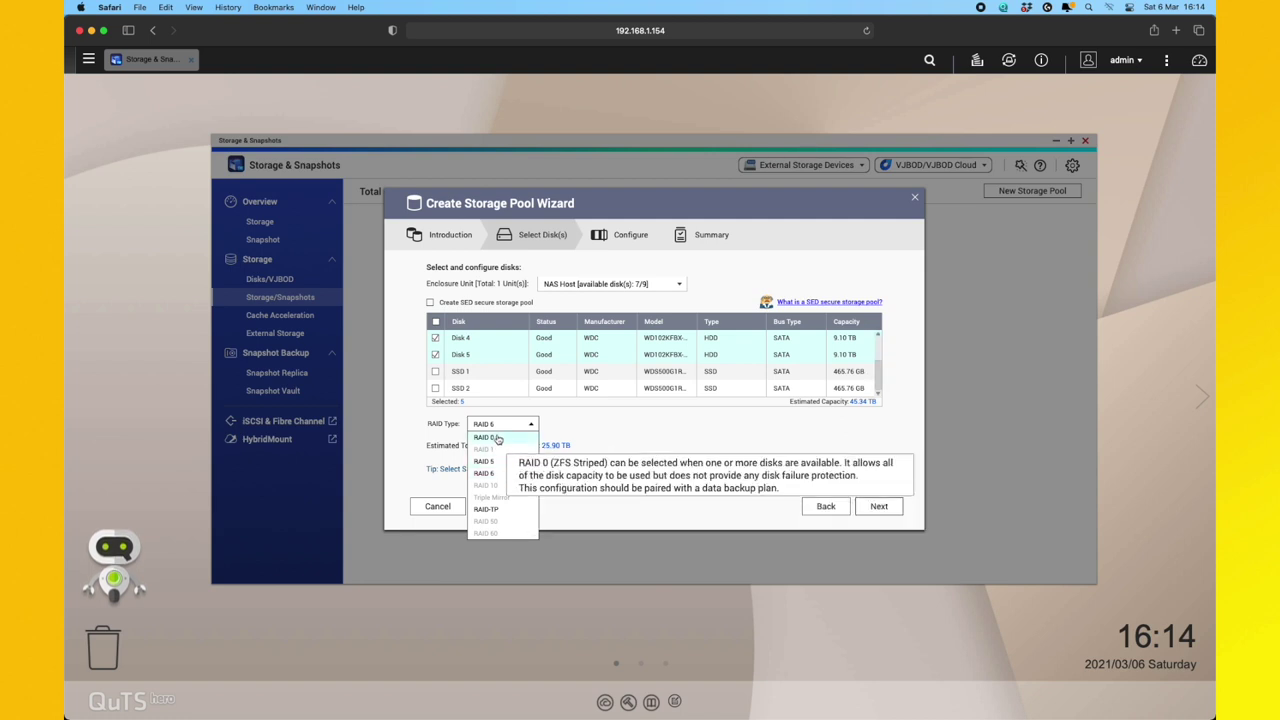
click(505, 438)
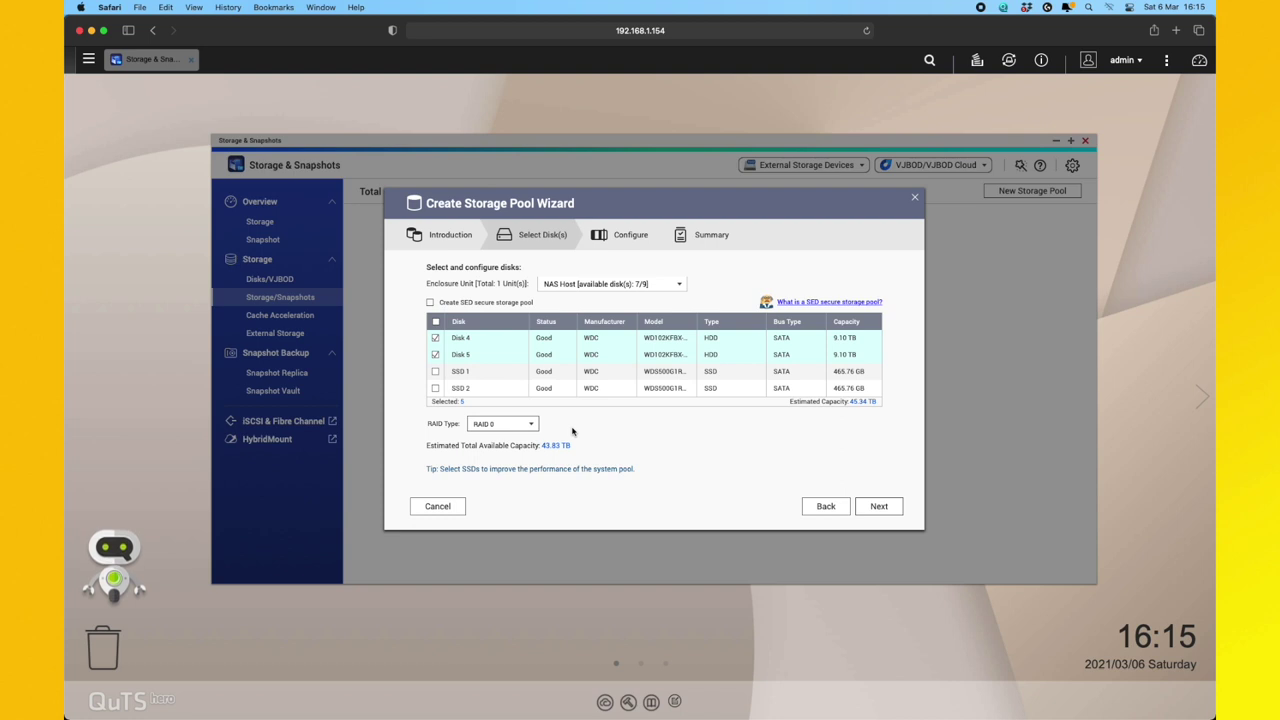
click(514, 426)
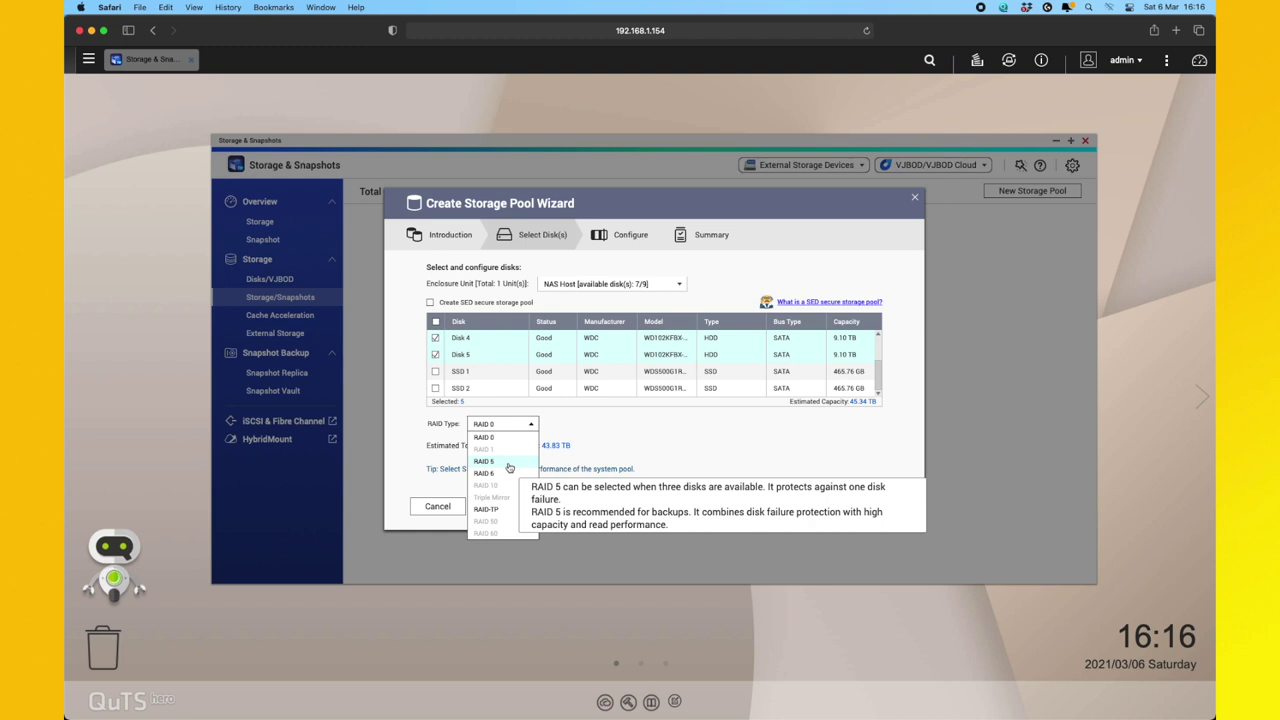
- Set the RAID type to RAID 5 and reconfirm it several times
click(485, 461)
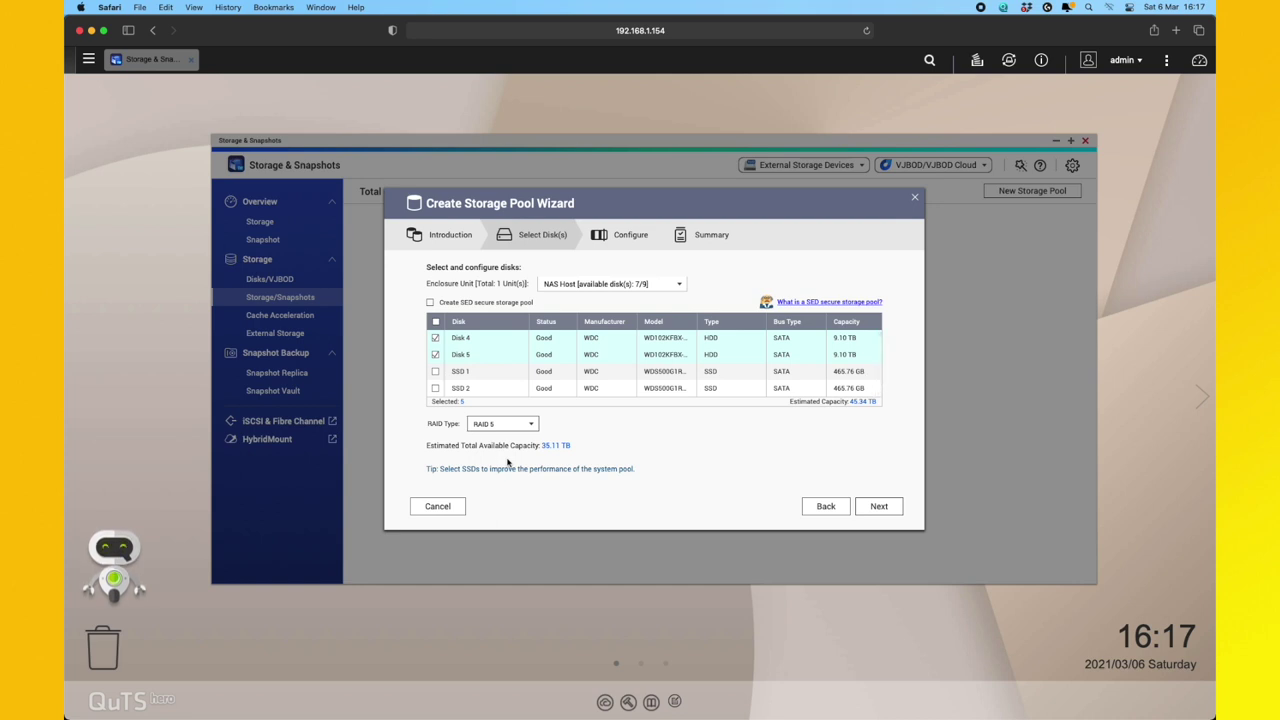
click(502, 429)
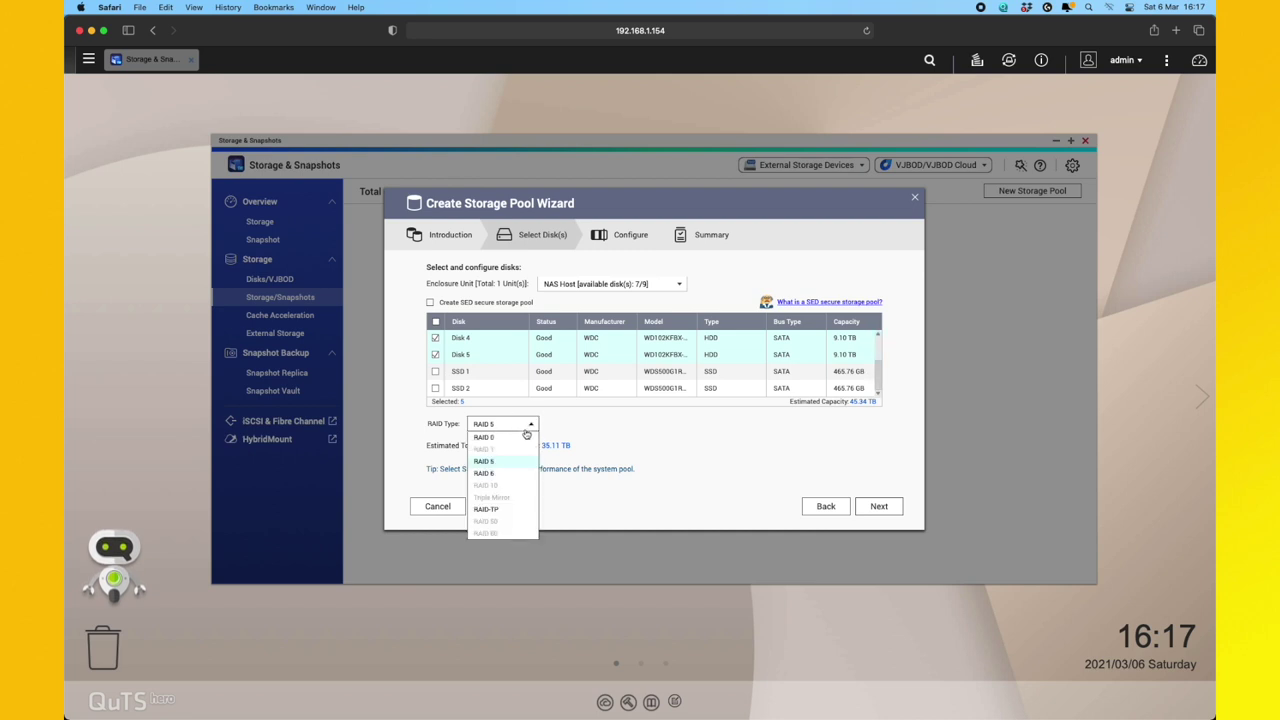
mouse_move(520, 439)
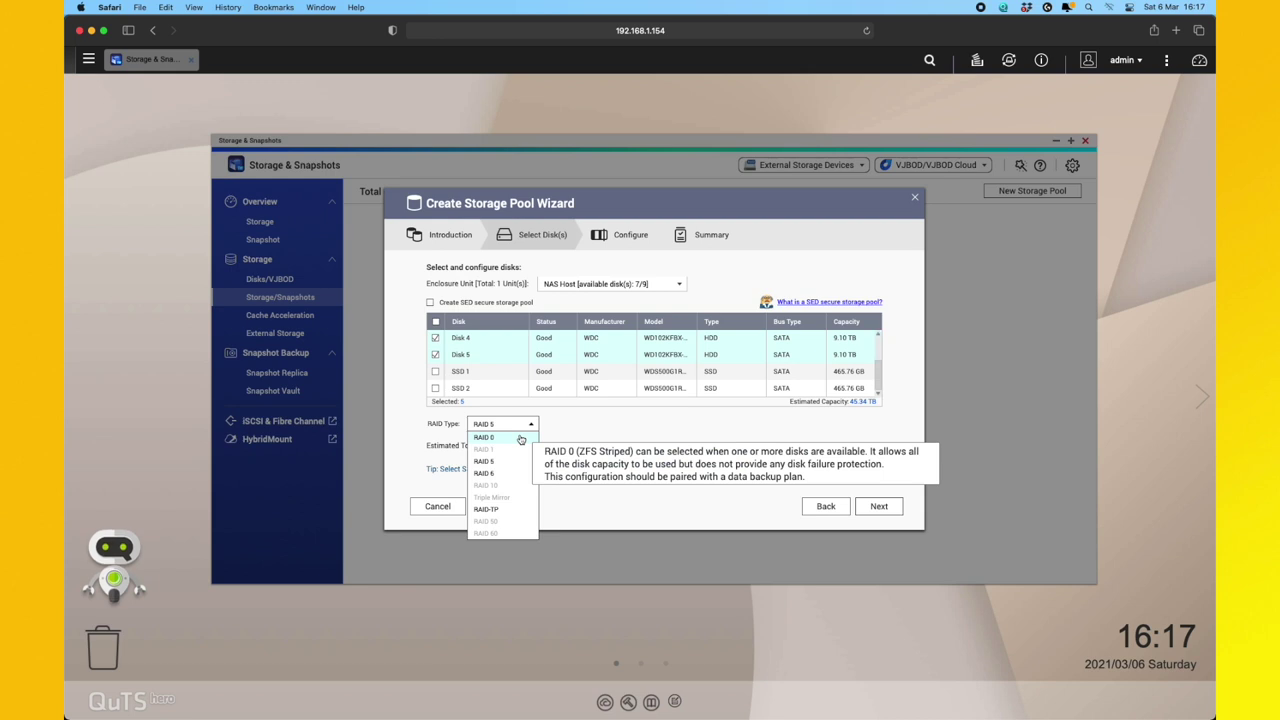
mouse_move(515, 464)
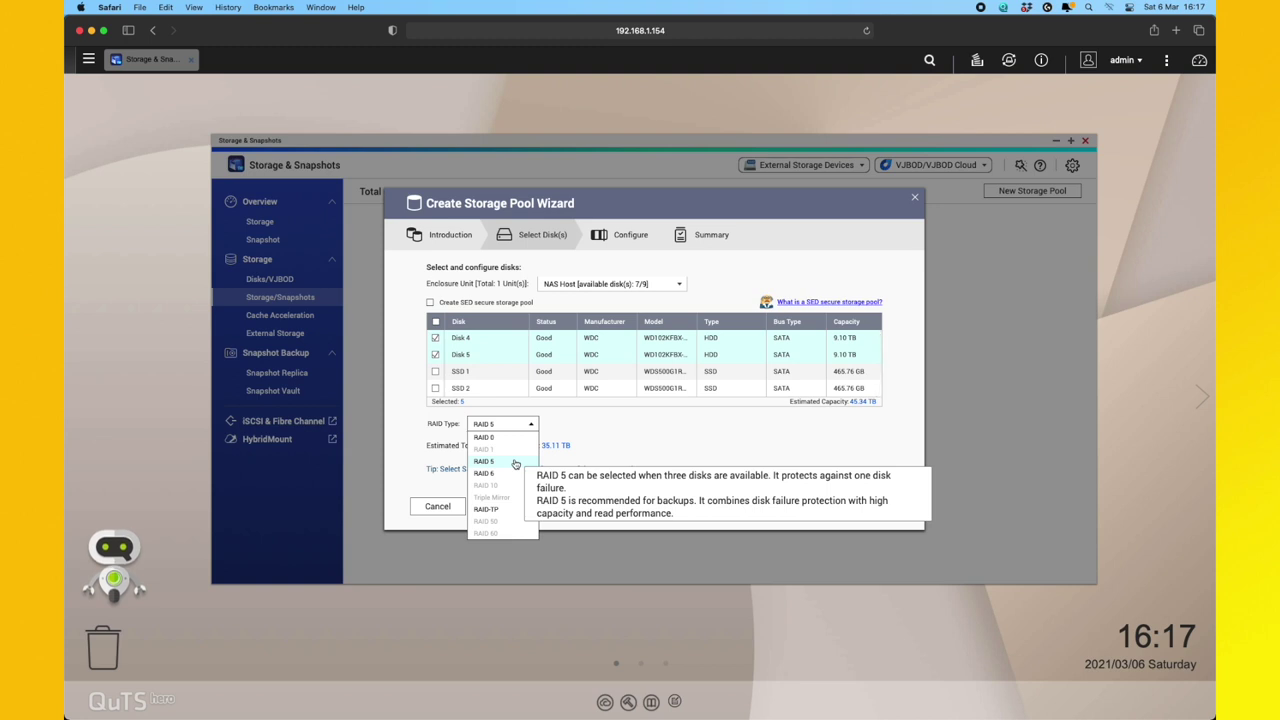
click(515, 464)
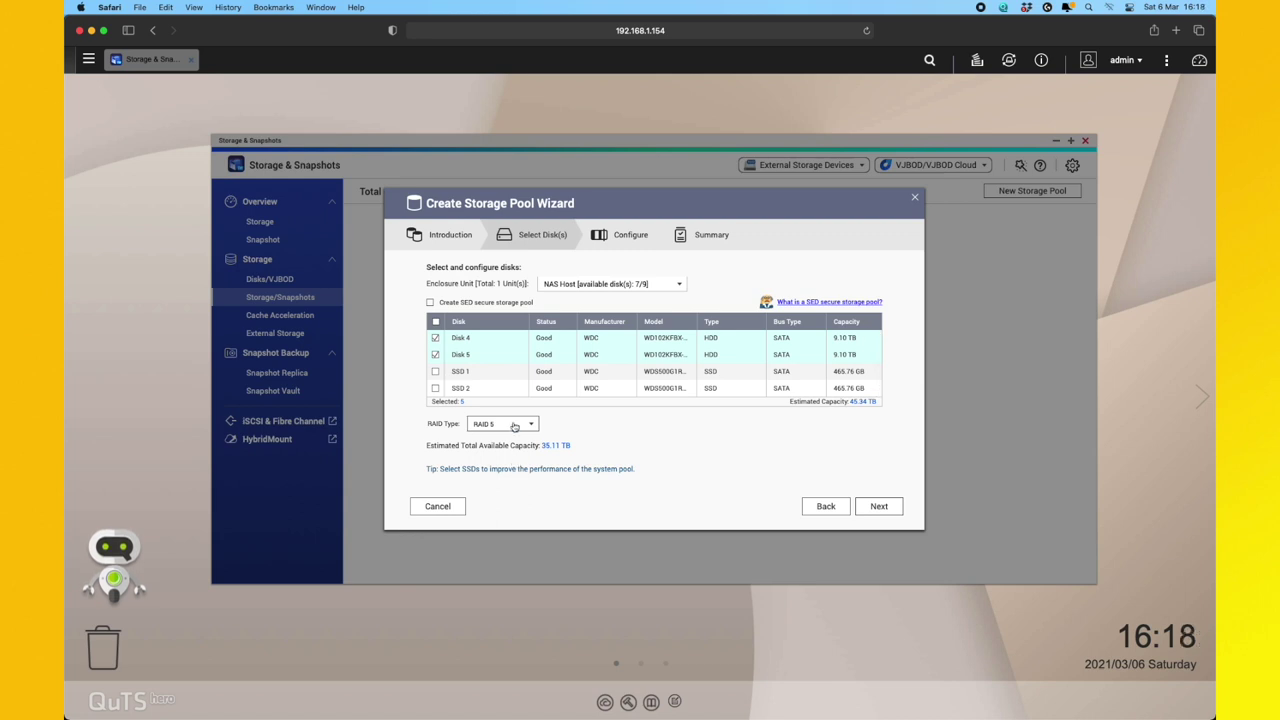
click(513, 426)
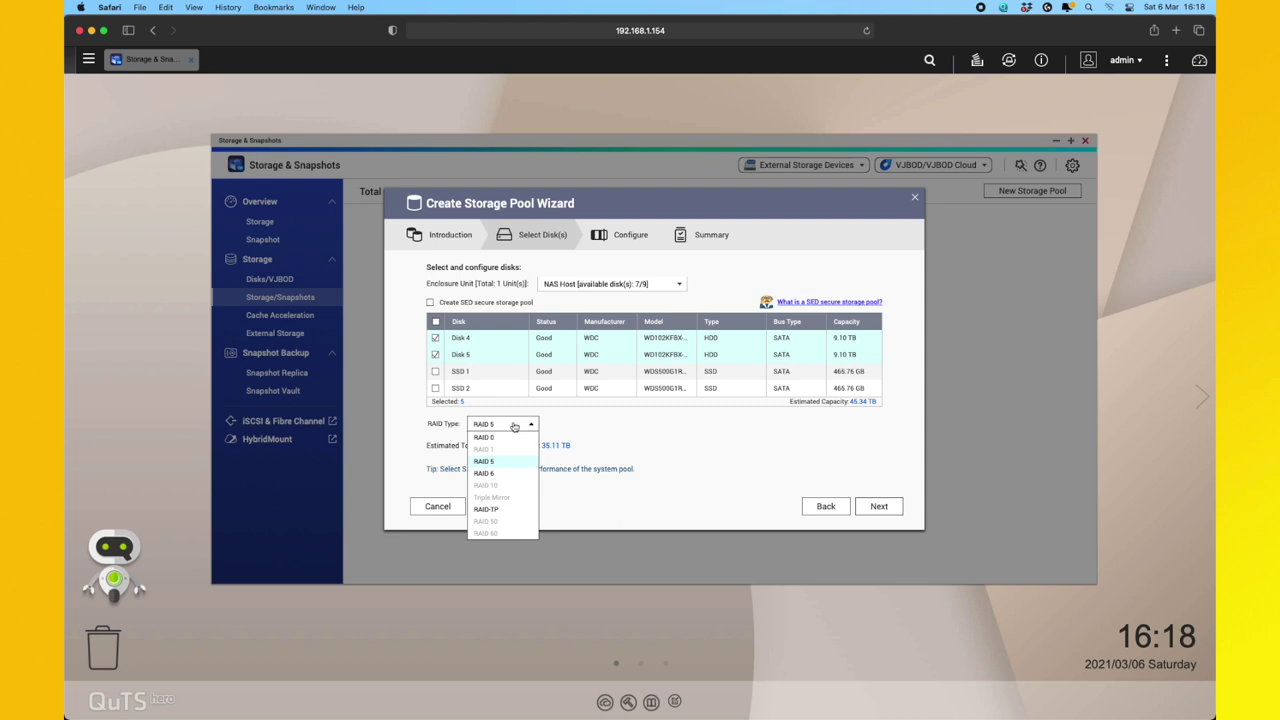
click(505, 474)
click(505, 426)
click(502, 462)
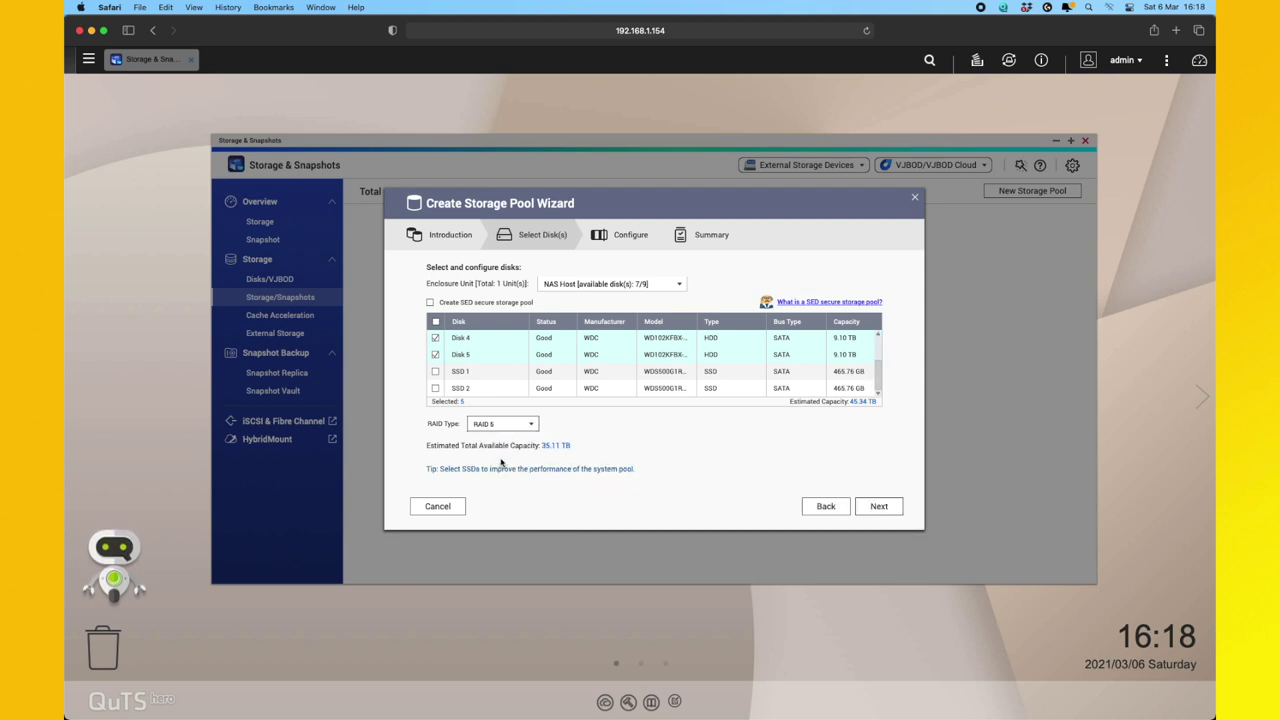
- Briefly try RAID 6 to compare capacity, then switch back to RAID 5
click(503, 428)
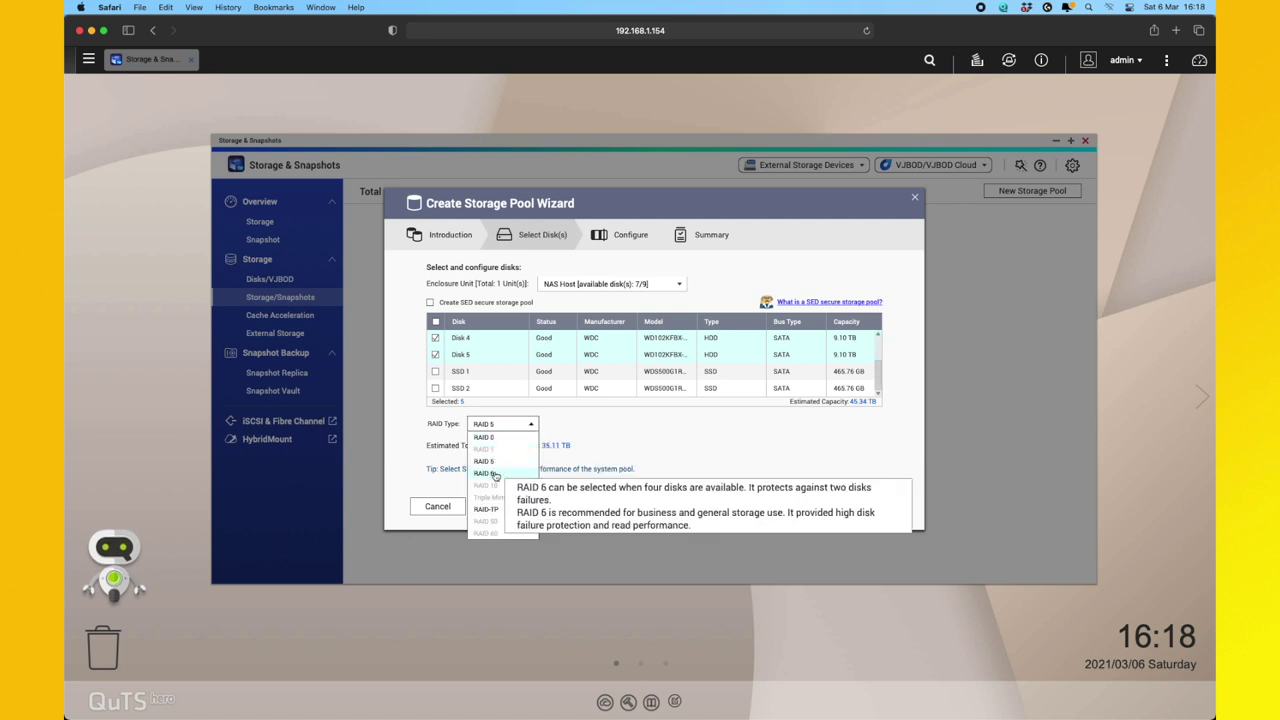
click(495, 476)
click(520, 425)
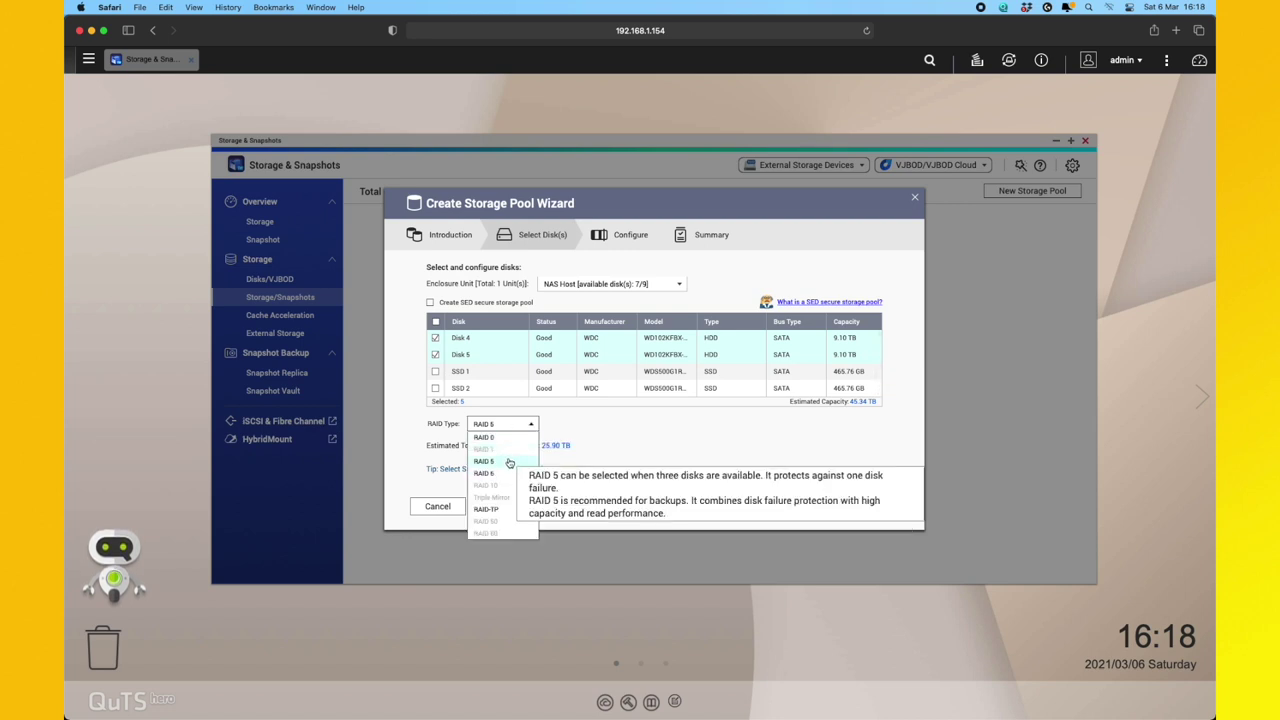
click(509, 463)
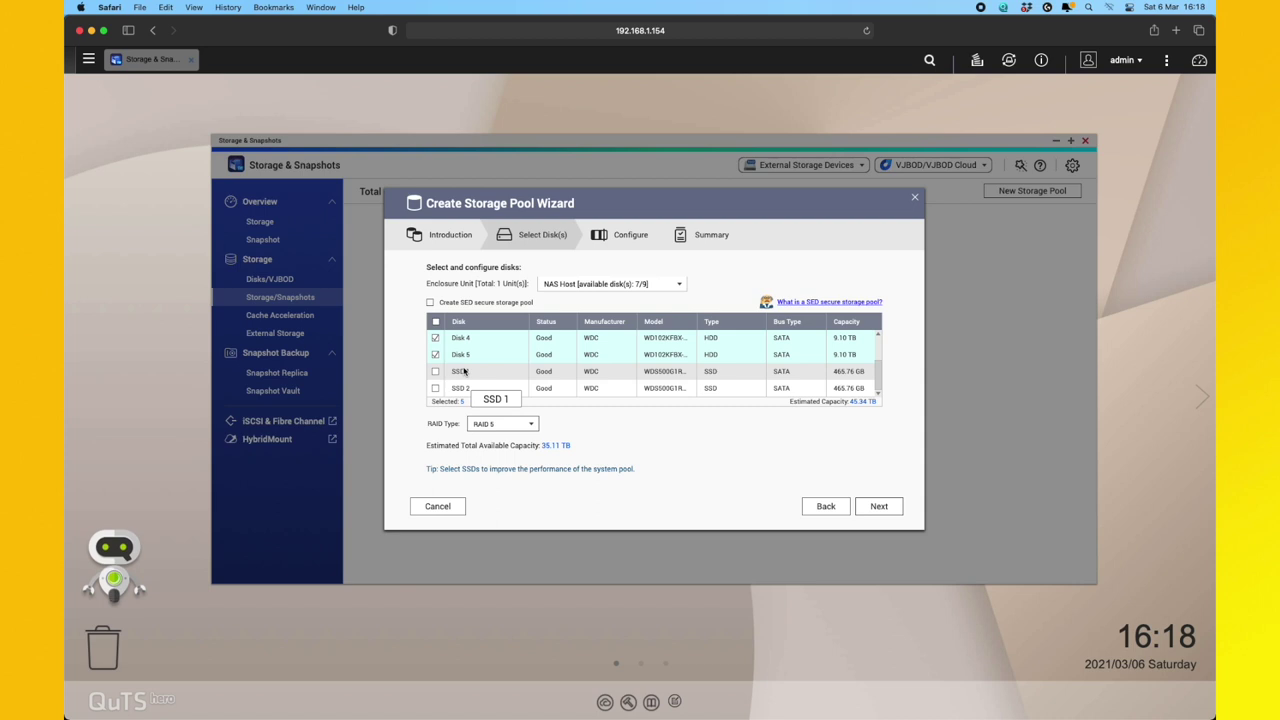
- Tick SSD 1 and SSD 2, then untick them, keeping only the five hard disks
click(435, 371)
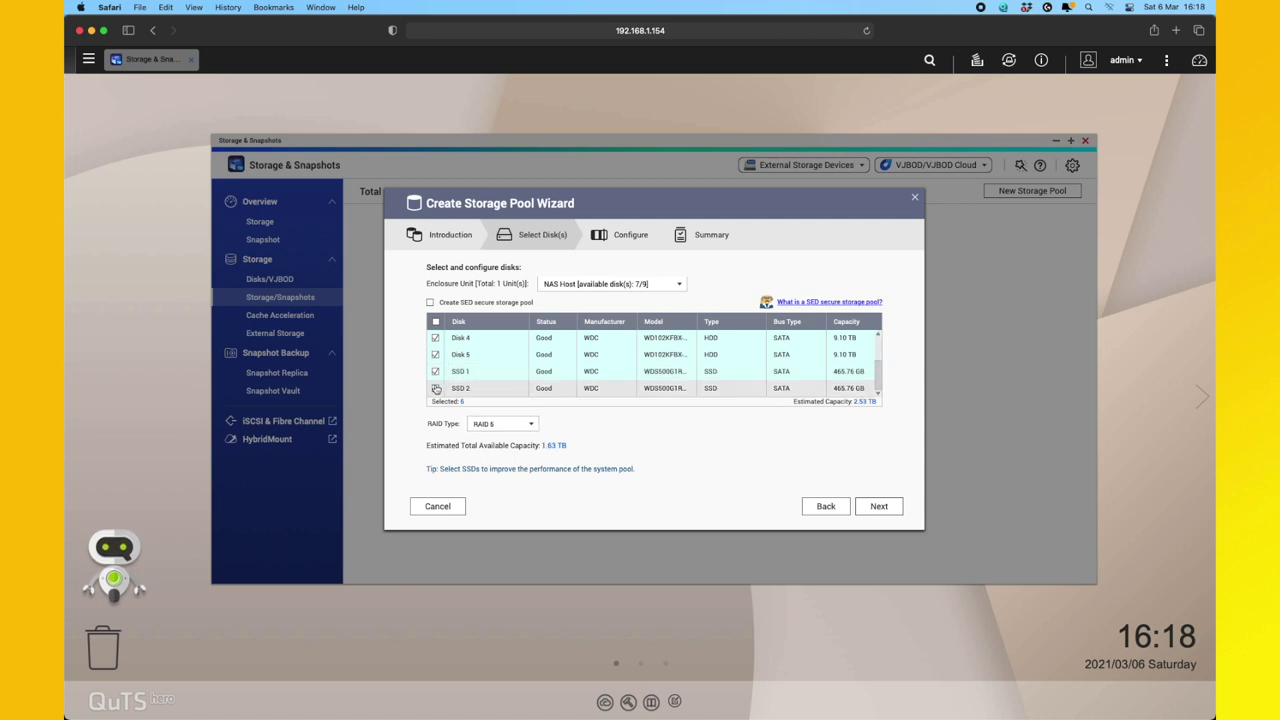
click(435, 388)
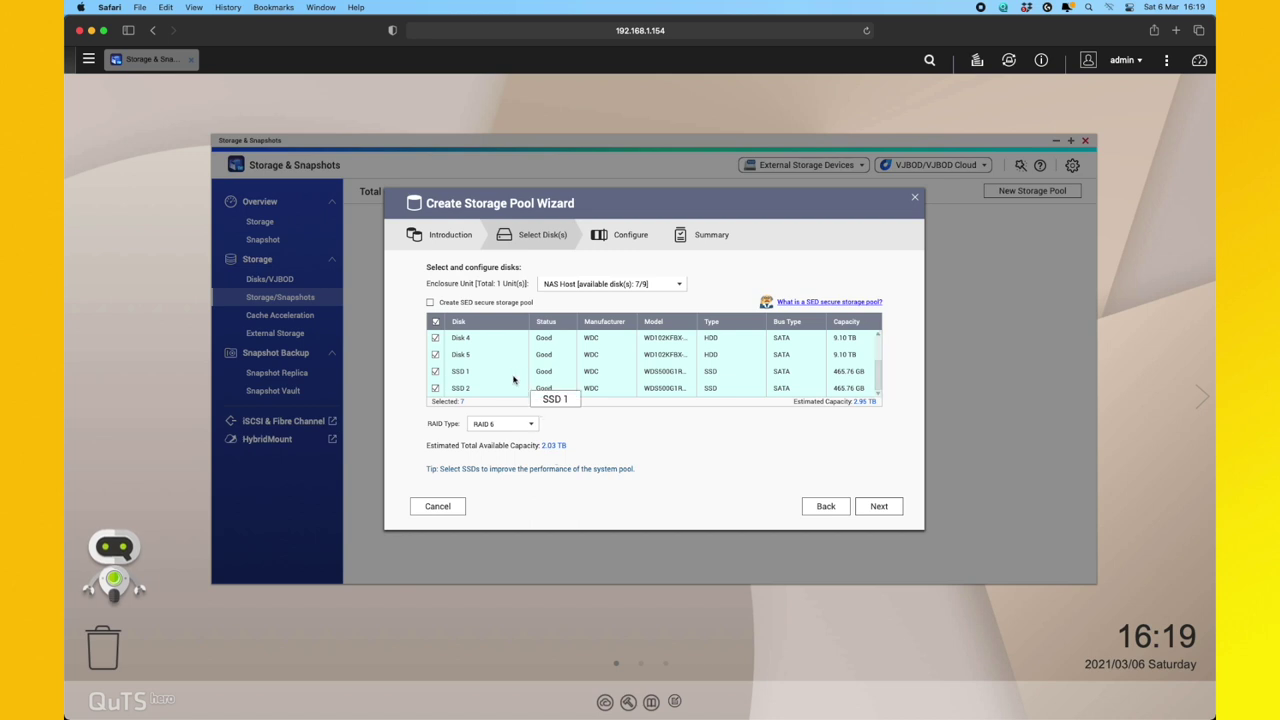
click(436, 388)
click(435, 371)
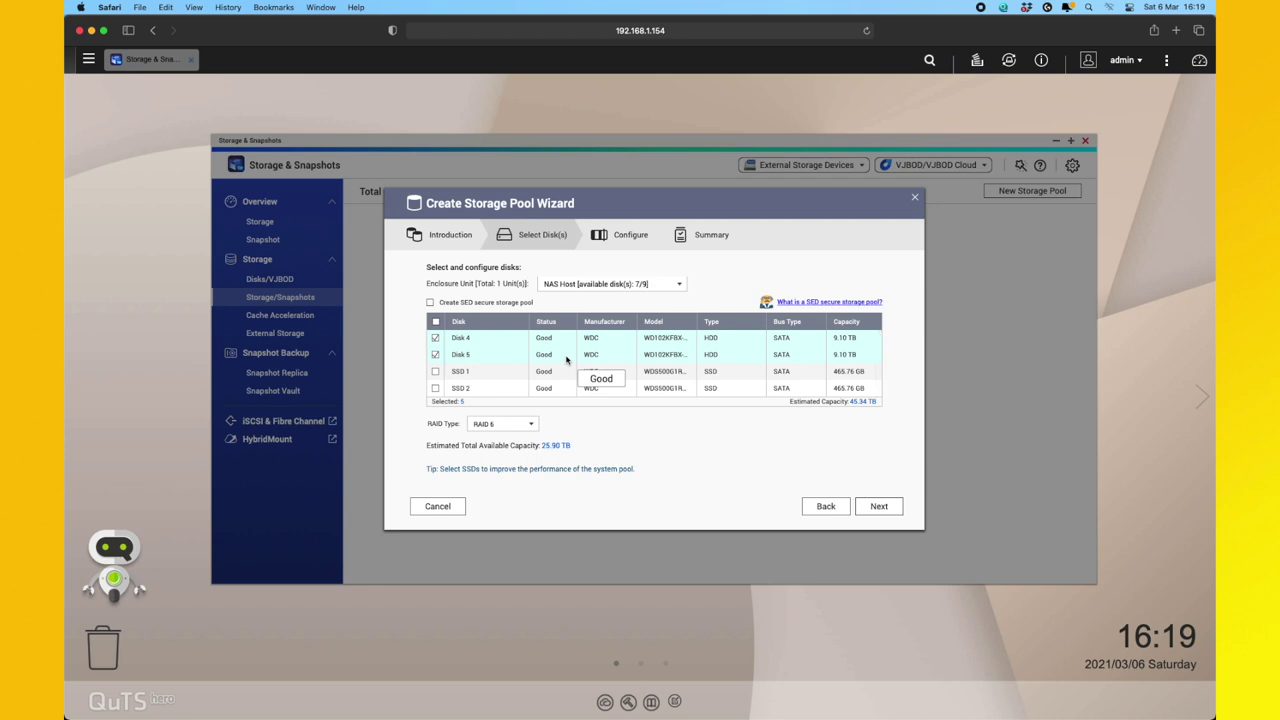
scroll(566, 360, up, 3)
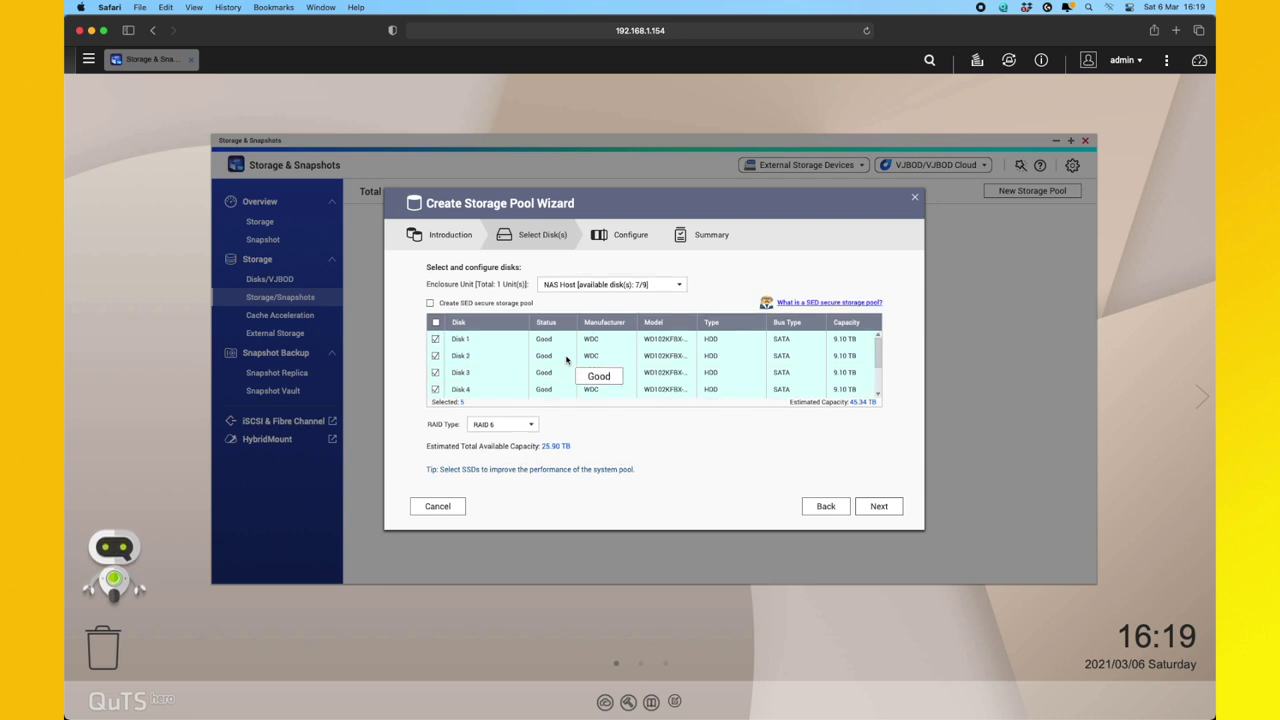
scroll(566, 365, down, 3)
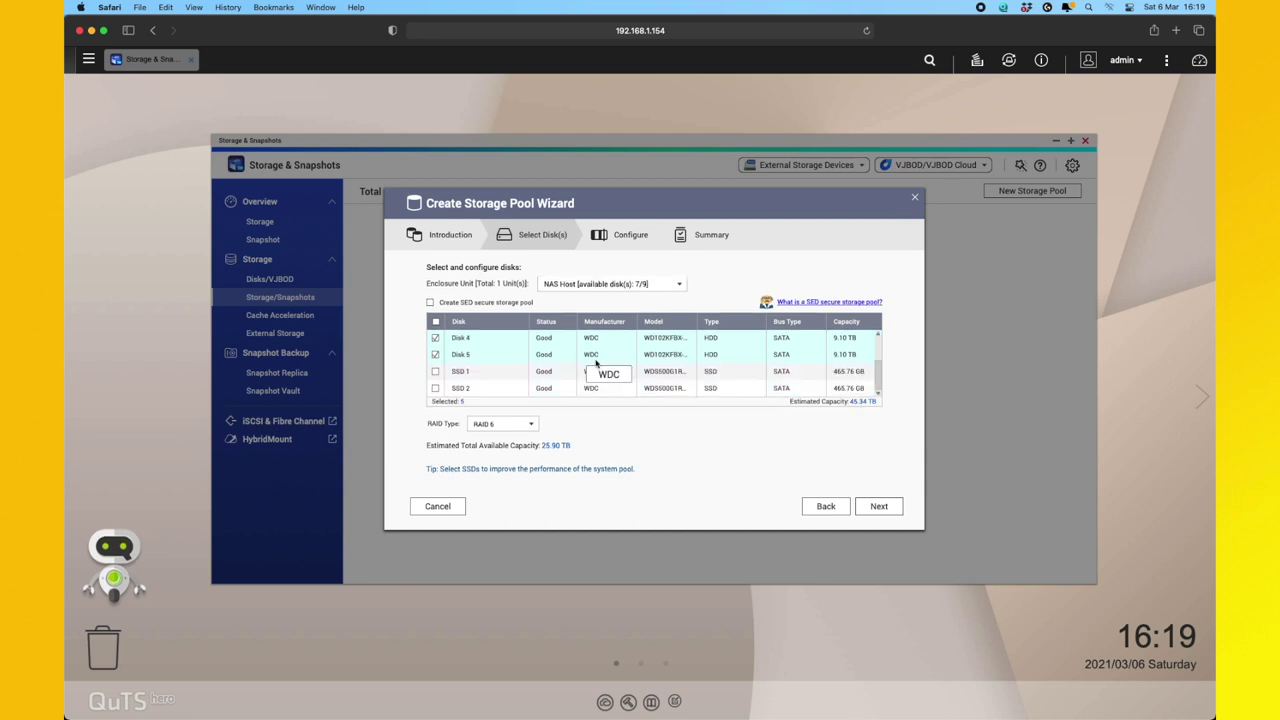
- Confirm RAID 5 is still selected and submit the five-disk selection
click(512, 425)
click(513, 463)
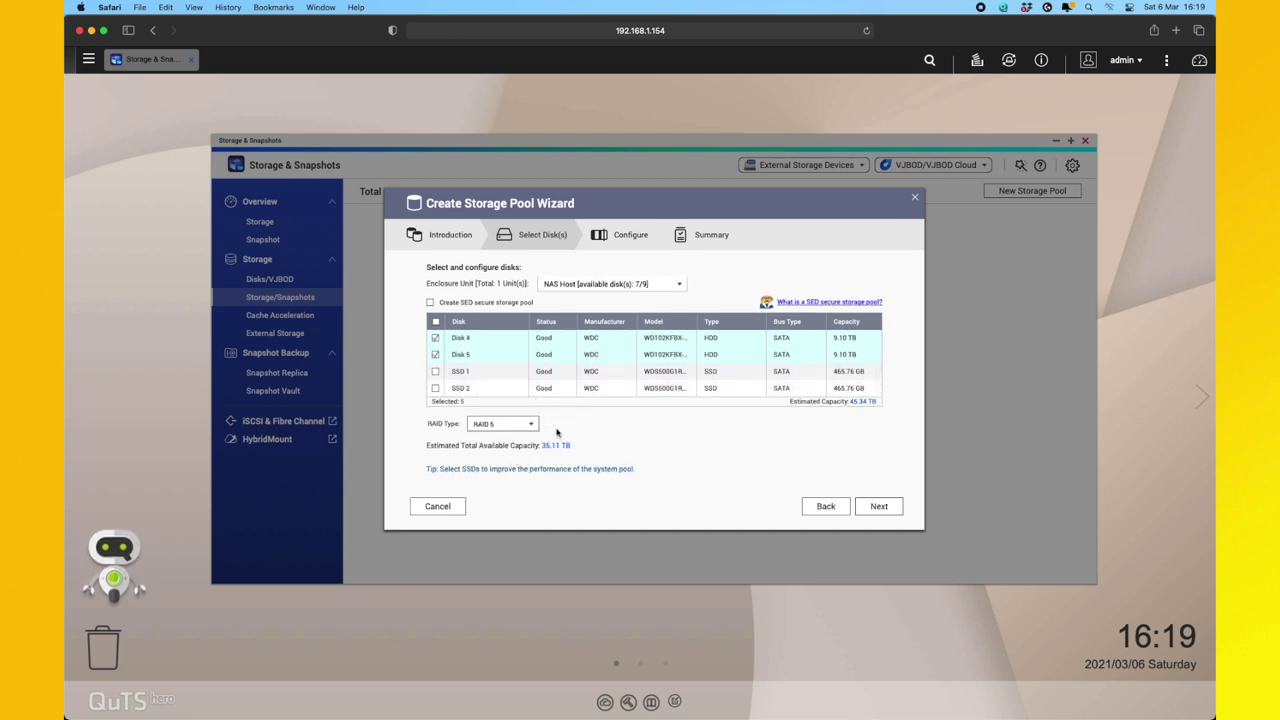
scroll(572, 380, up, 1)
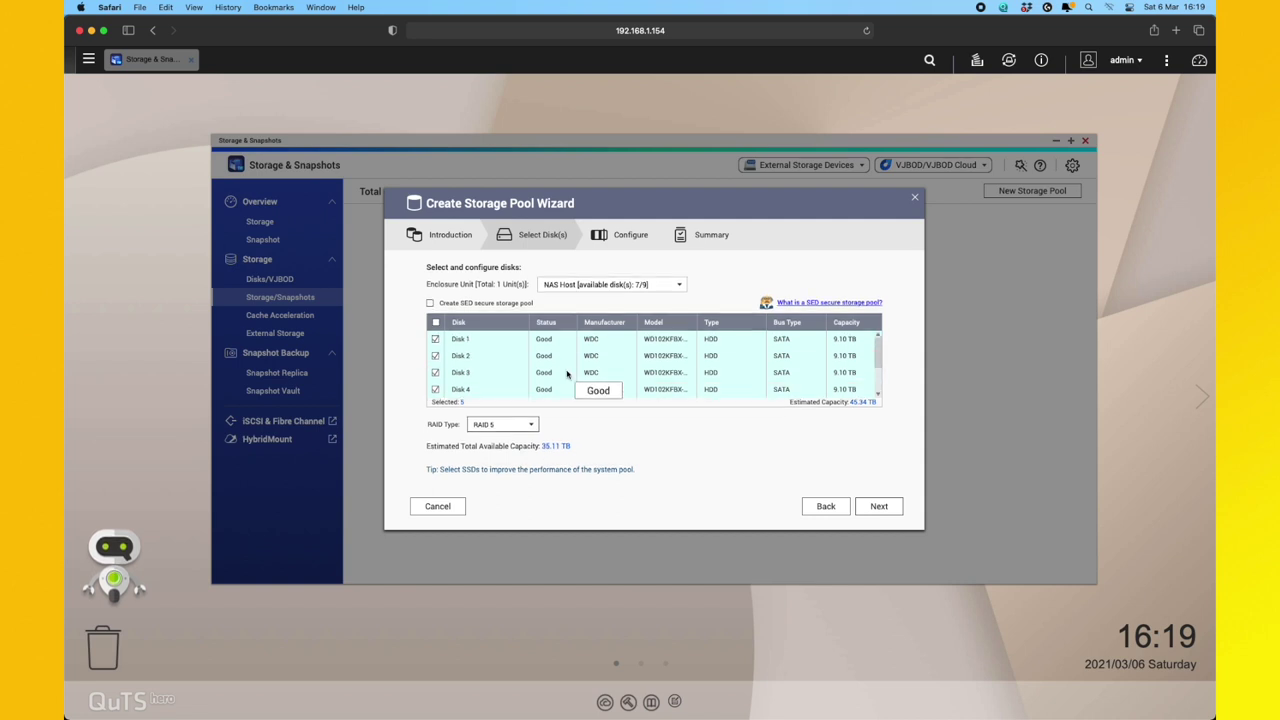
scroll(513, 358, down, 1)
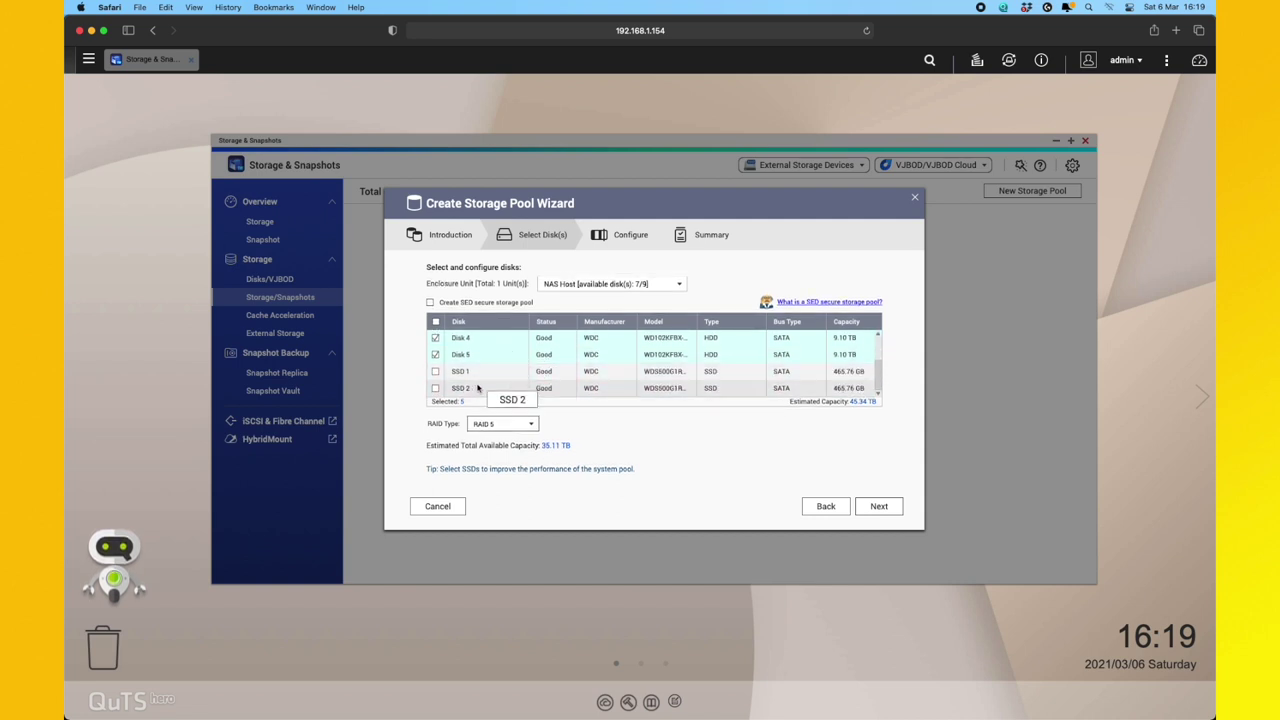
click(890, 503)
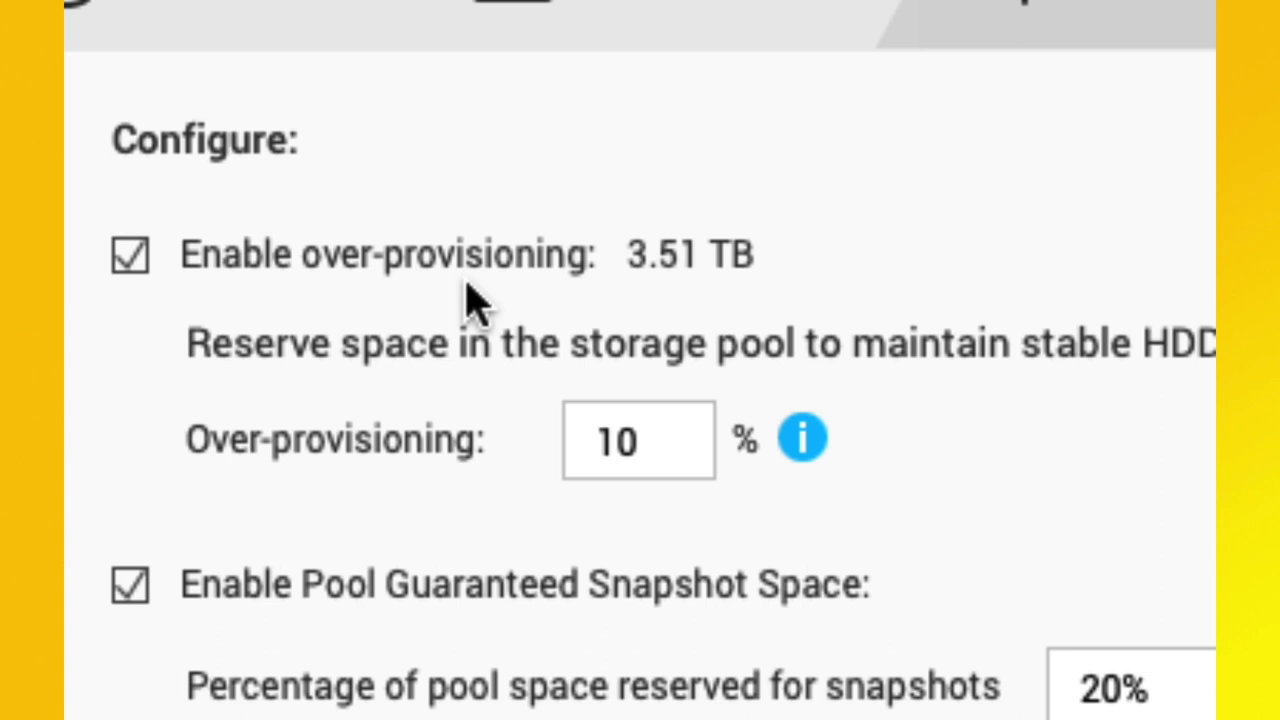
- Uncheck Enable over-provisioning, leaving 20% guaranteed snapshot space enabled
click(470, 258)
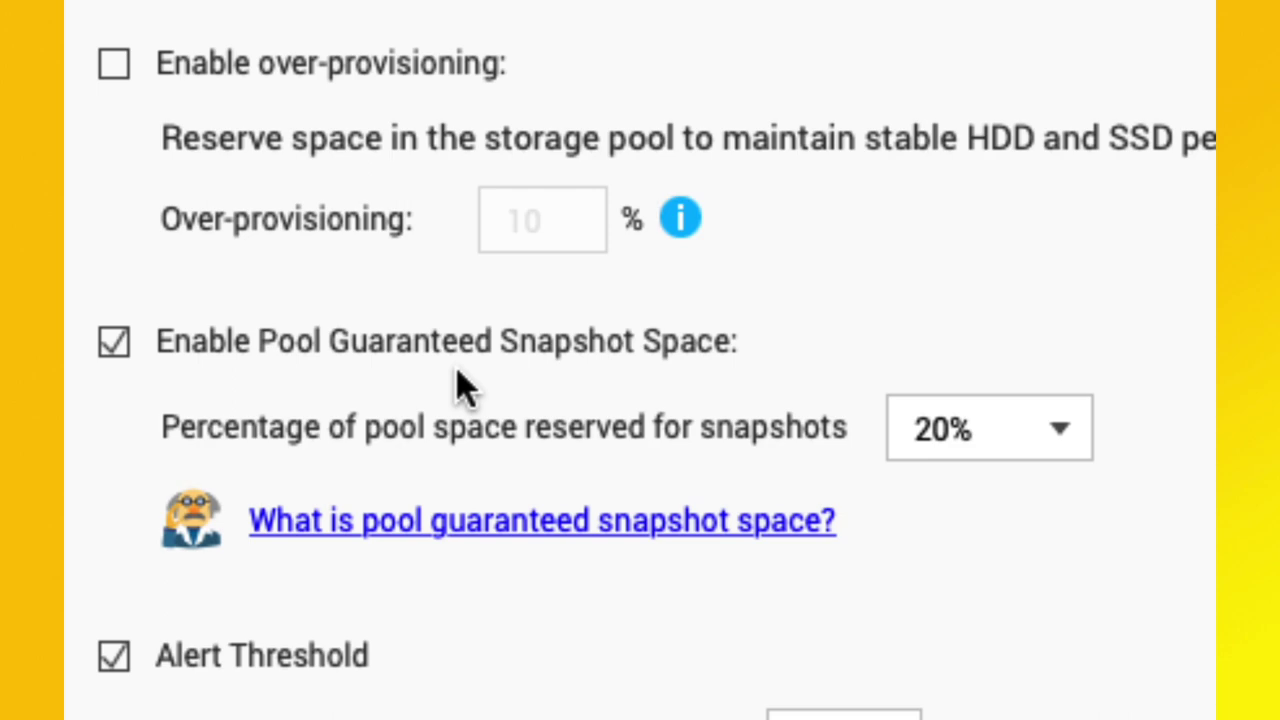
- Read the 'What is pool guaranteed snapshot space?' help, then advance to the Summary
click(540, 520)
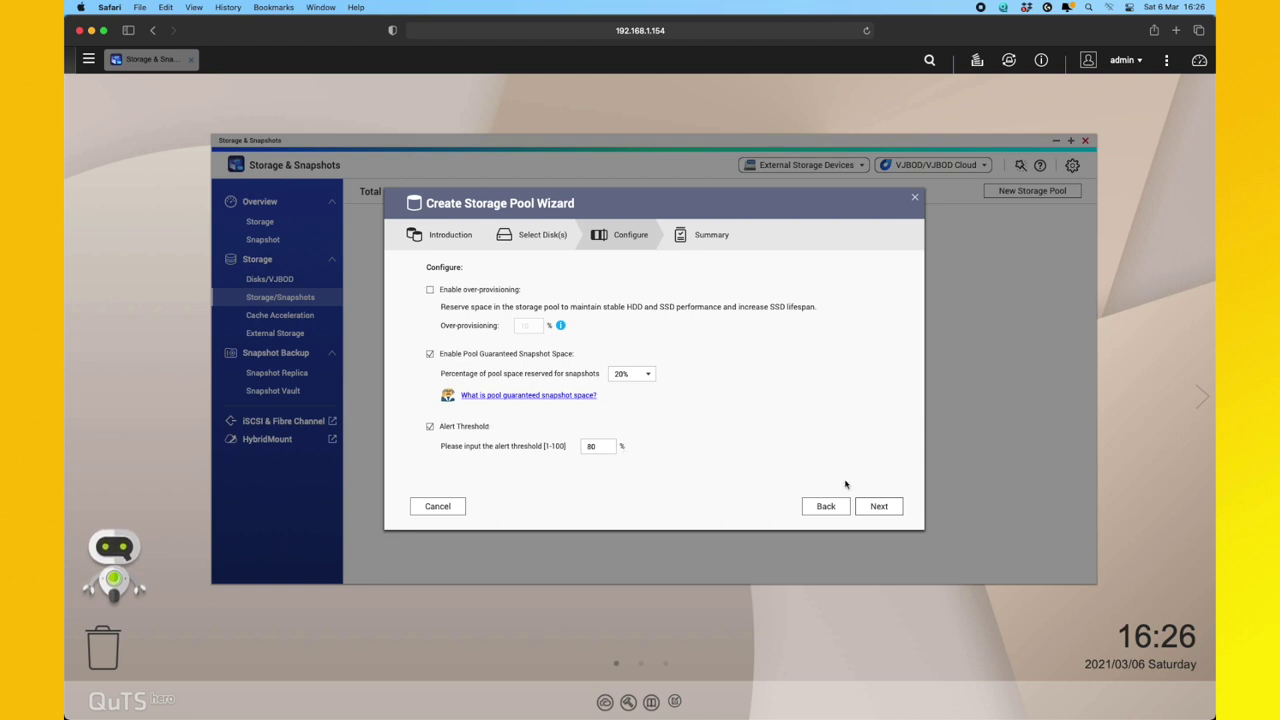
click(878, 506)
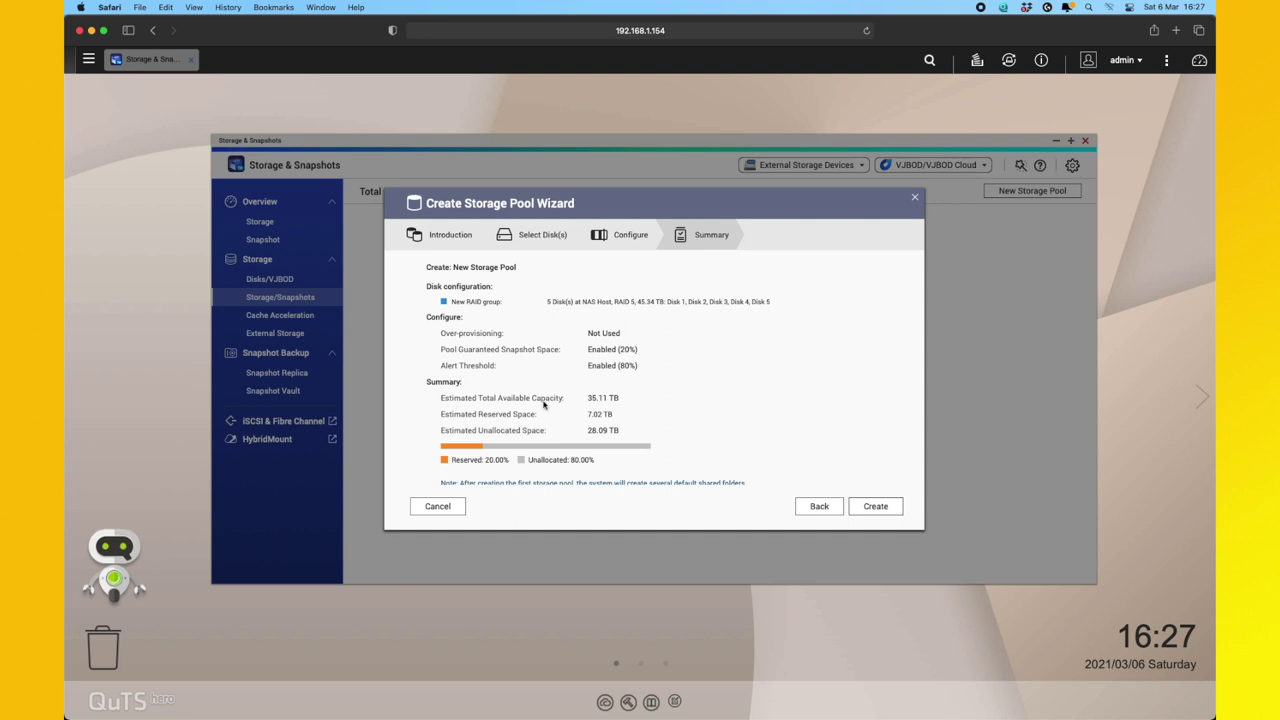
scroll(546, 408, down, 1)
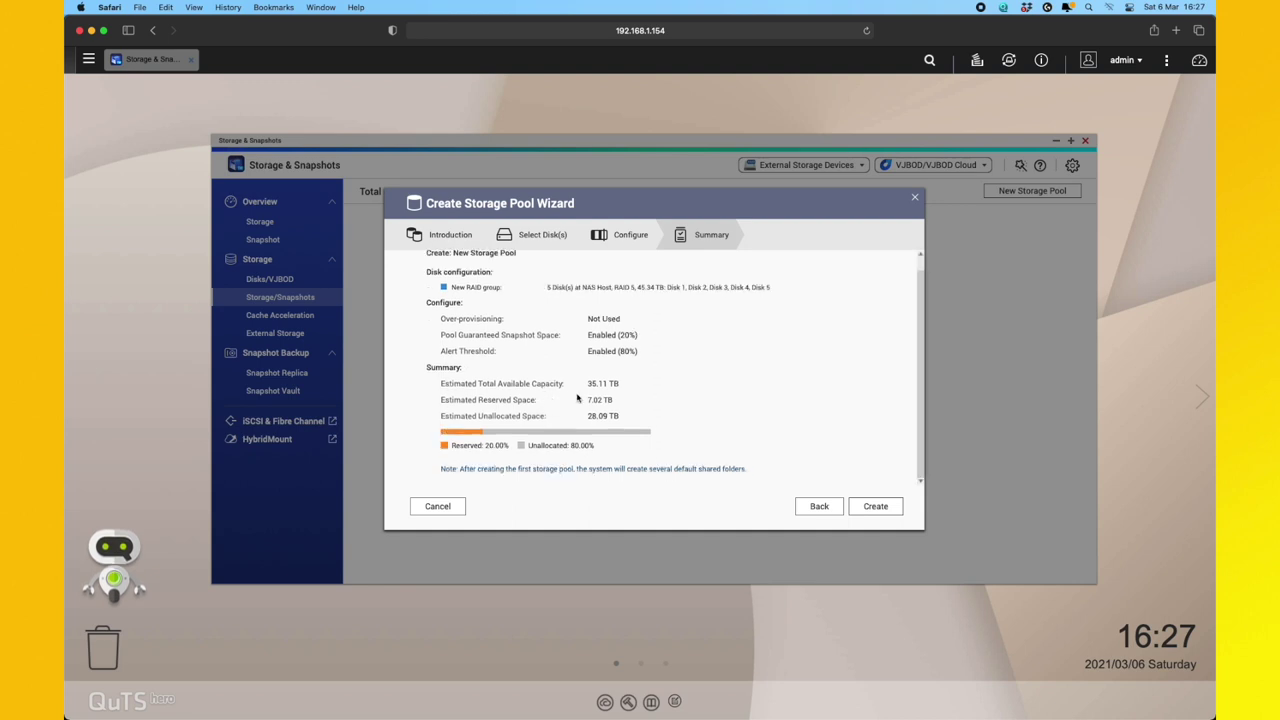
scroll(577, 398, up, 1)
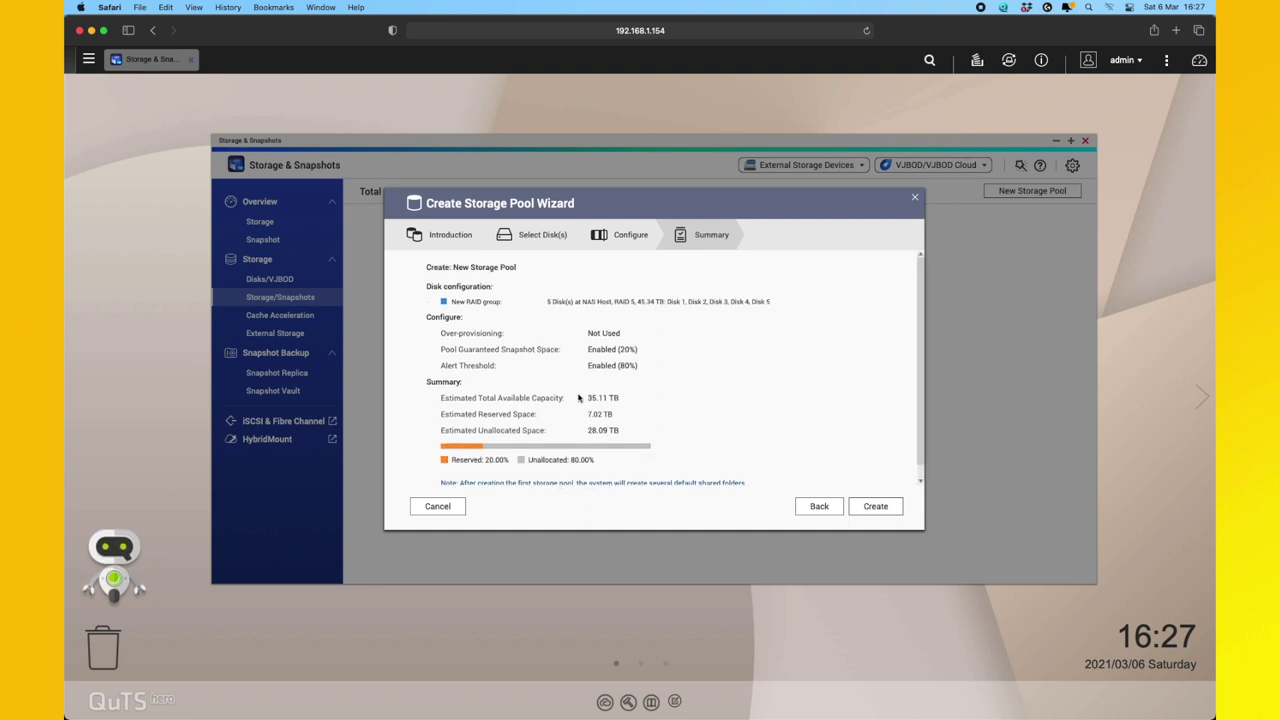
scroll(576, 398, down, 1)
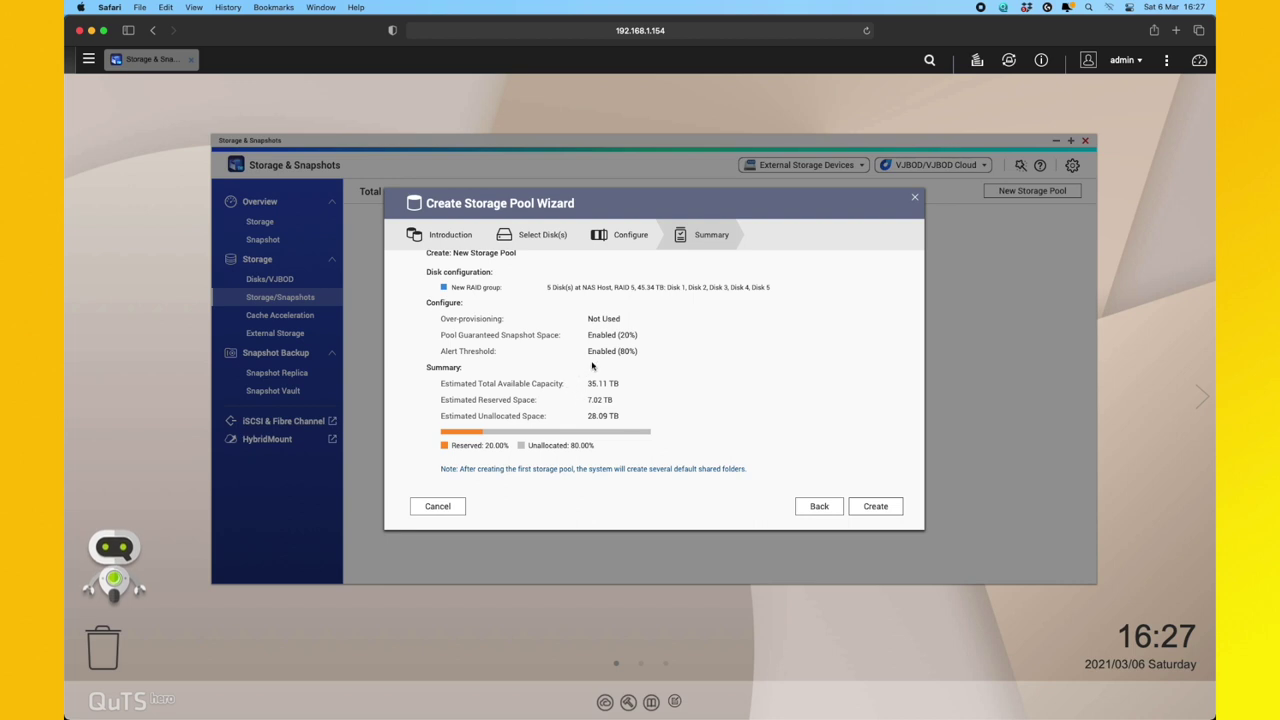
- Create the RAID 5 pool and accept the data-erase warning so Storage Pool 1 builds
click(876, 506)
click(665, 425)
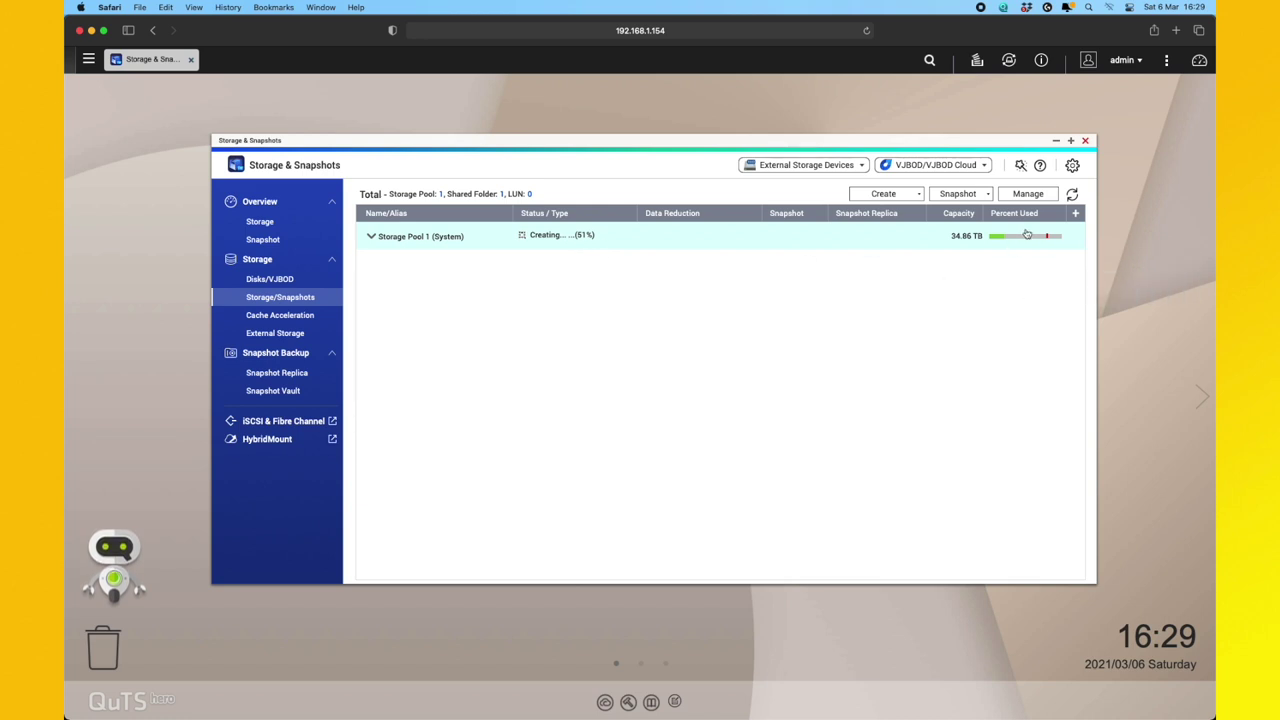
mouse_move(1033, 239)
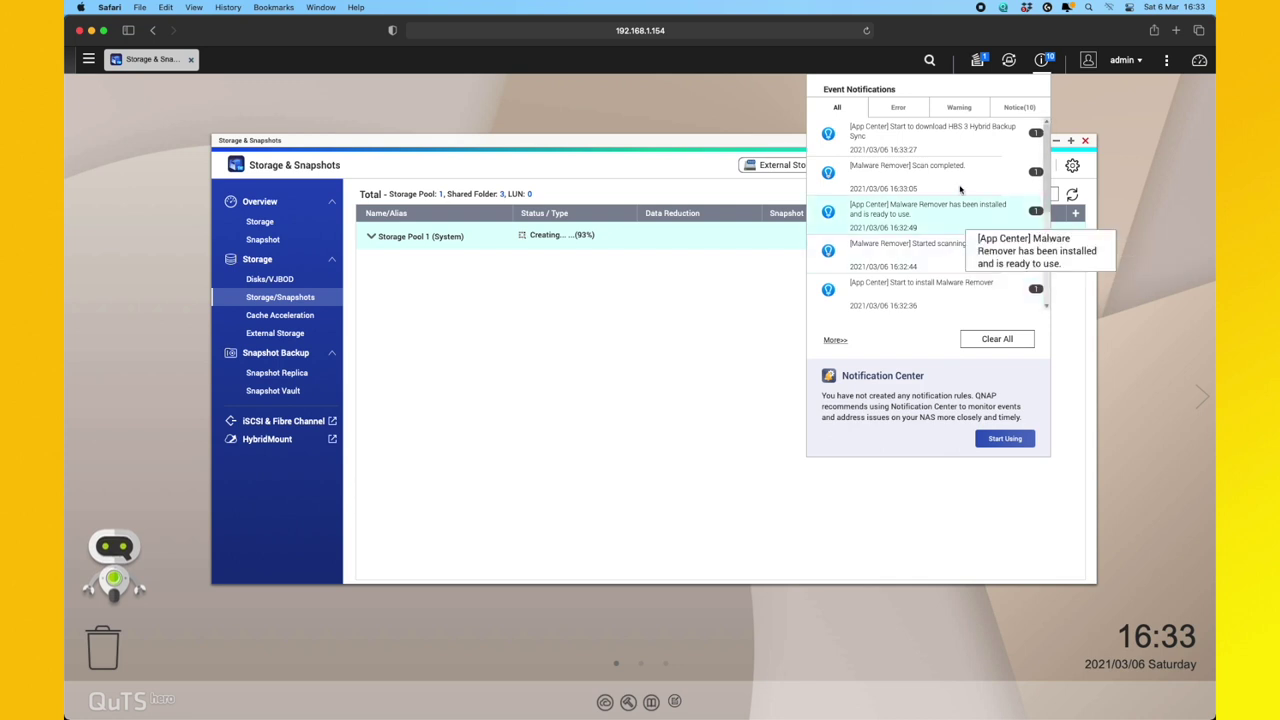
- Review and dismiss Event Notifications so Storage Pool 1 shows Ready at 34.86 TB
scroll(920, 204, down, 1)
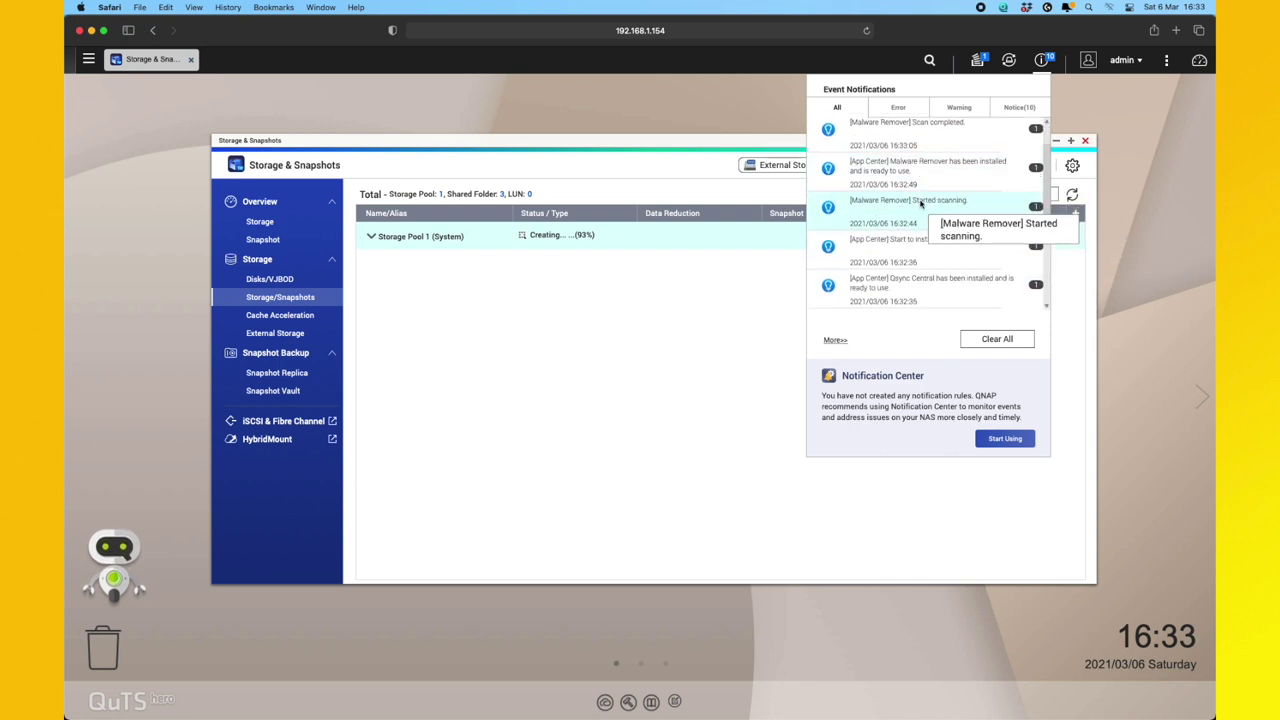
scroll(915, 215, down, 4)
scroll(899, 237, up, 5)
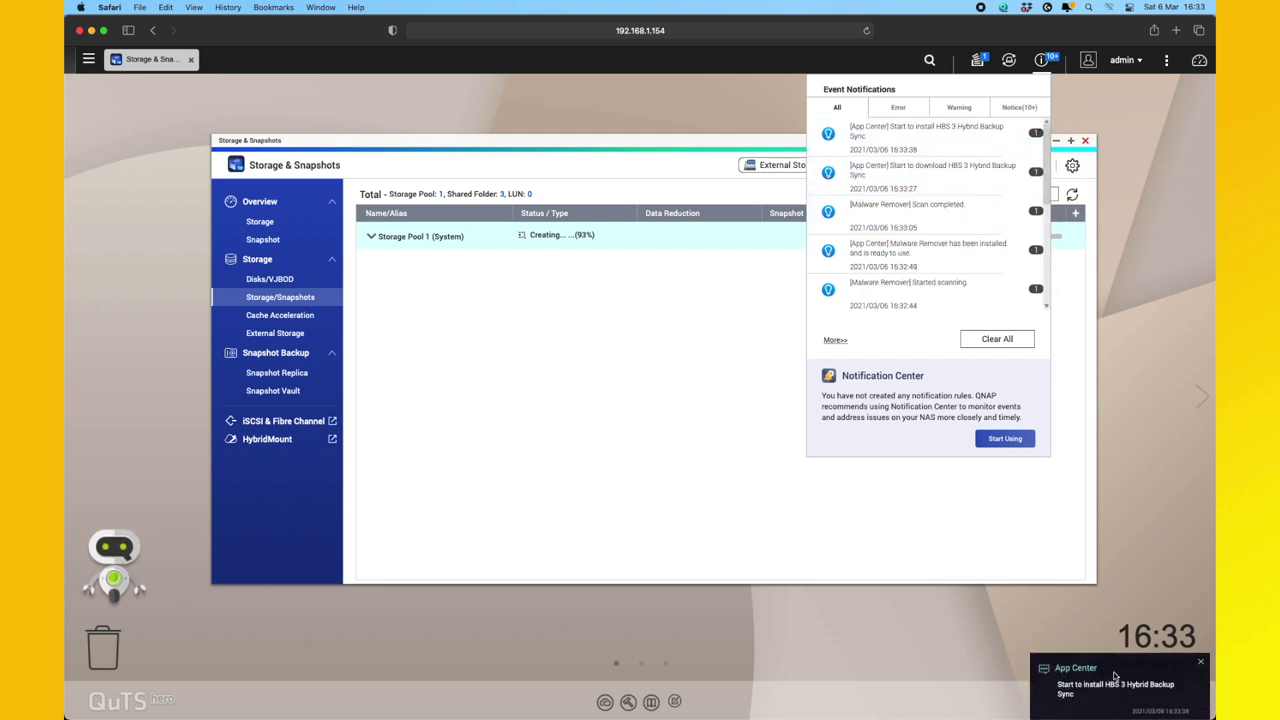
click(1040, 60)
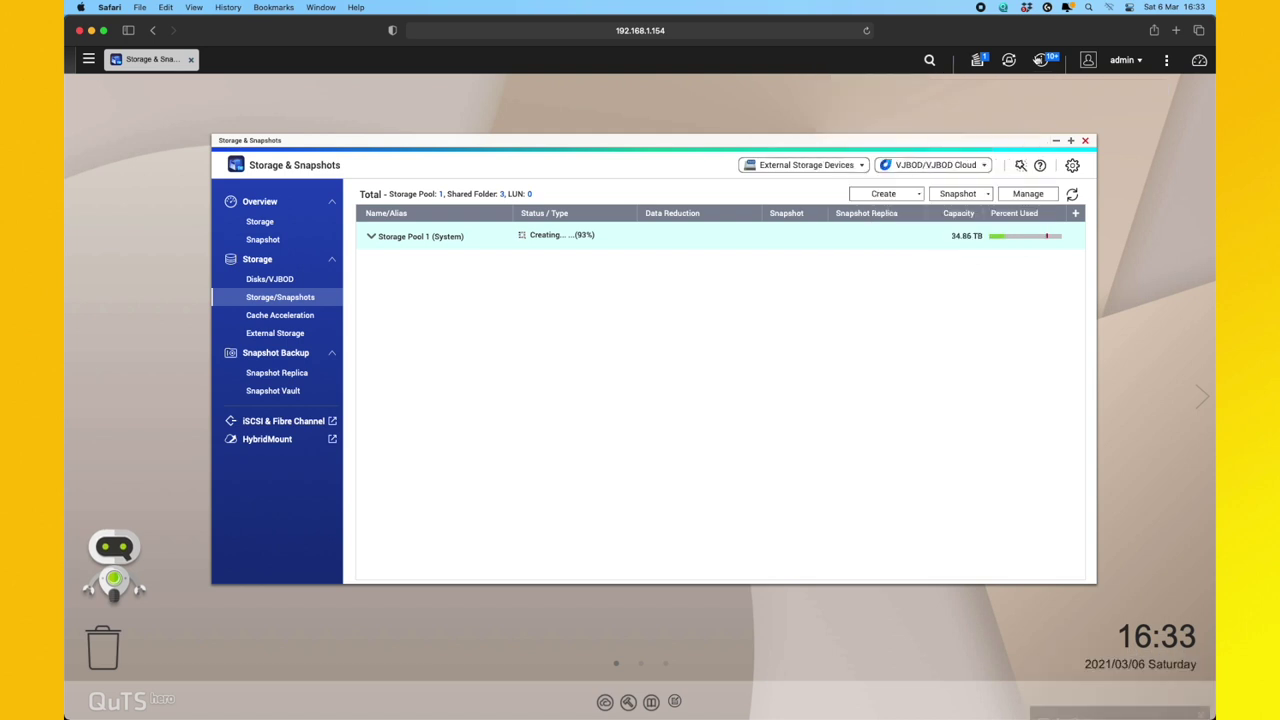
click(1040, 60)
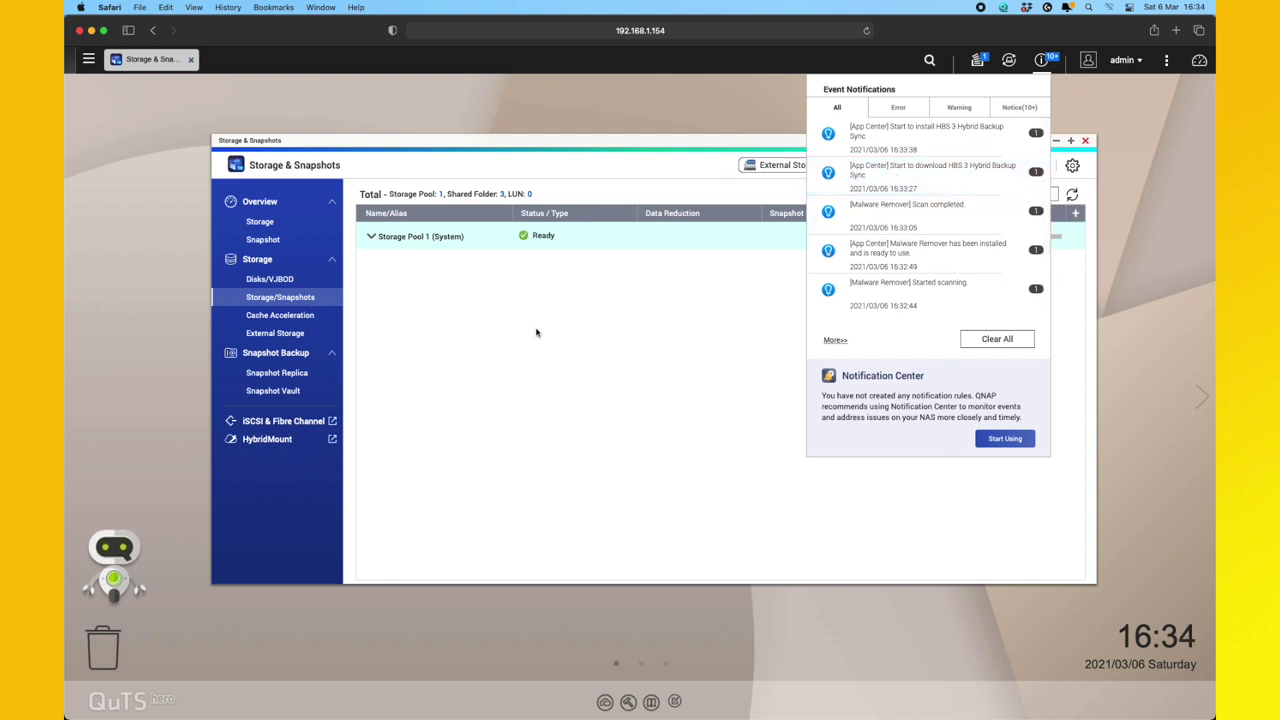
click(533, 268)
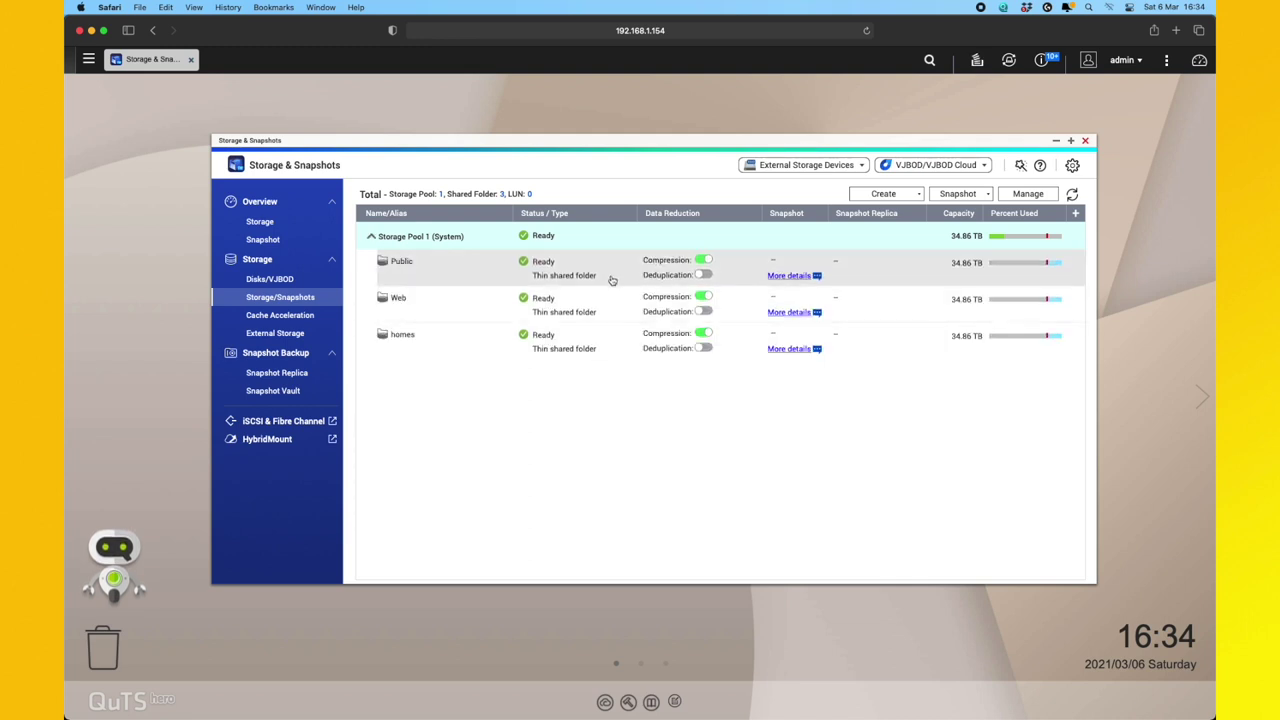
- Look over the Create dropdown options in Storage/Snapshots, then close it without choosing anything
click(895, 199)
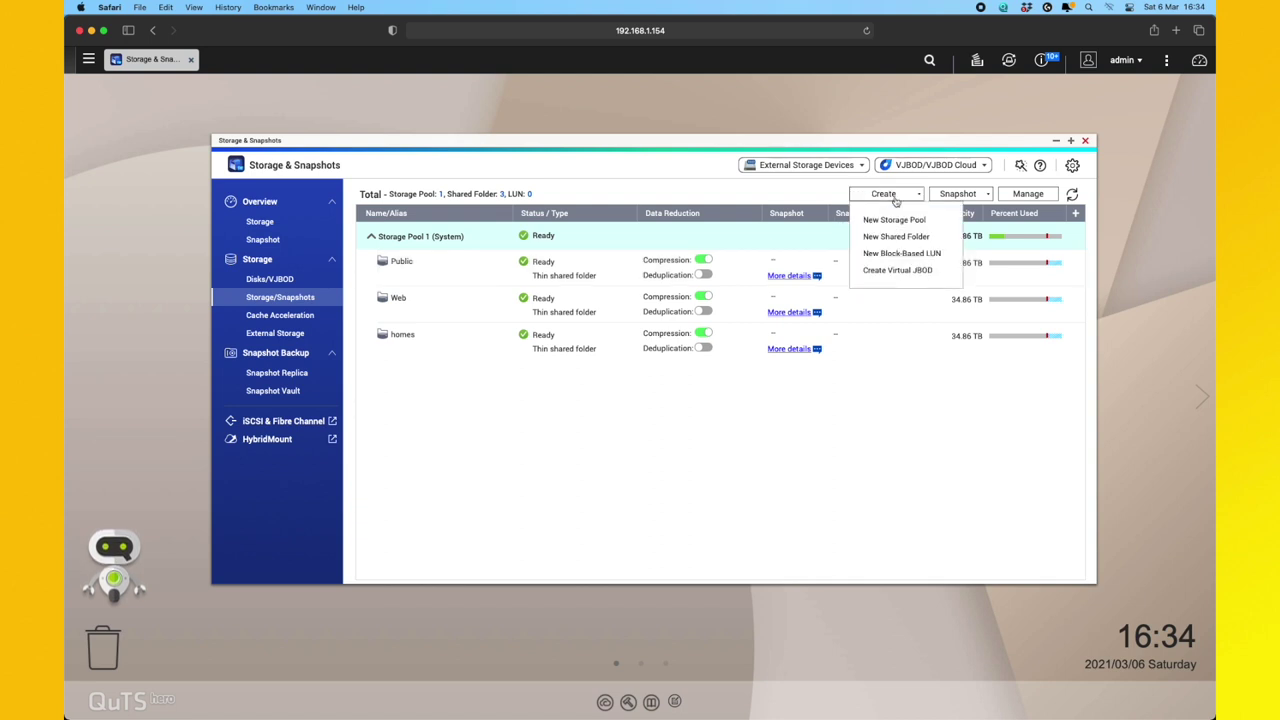
click(792, 188)
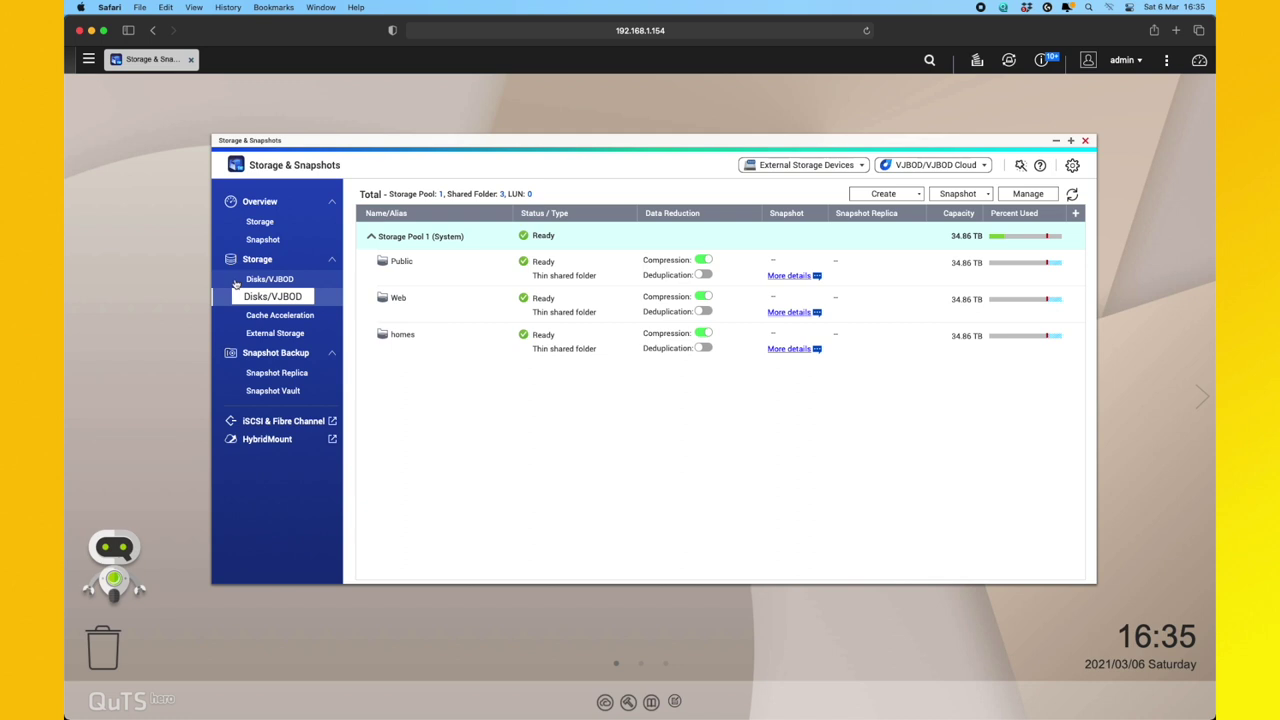
- Go to Cache Acceleration to bring up the SSD Cache Introduction
click(258, 316)
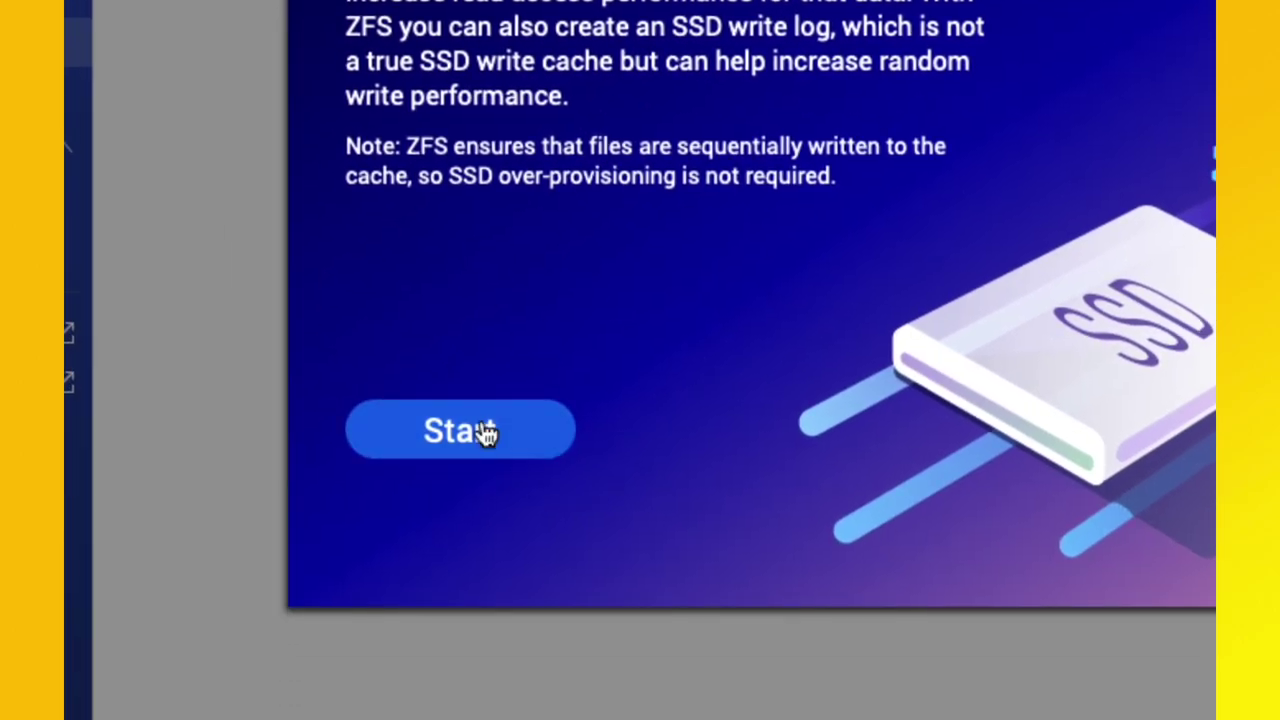
- Start a new SSD cache and select SSD 1 and SSD 2 for it
click(487, 432)
scroll(538, 350, down, 2)
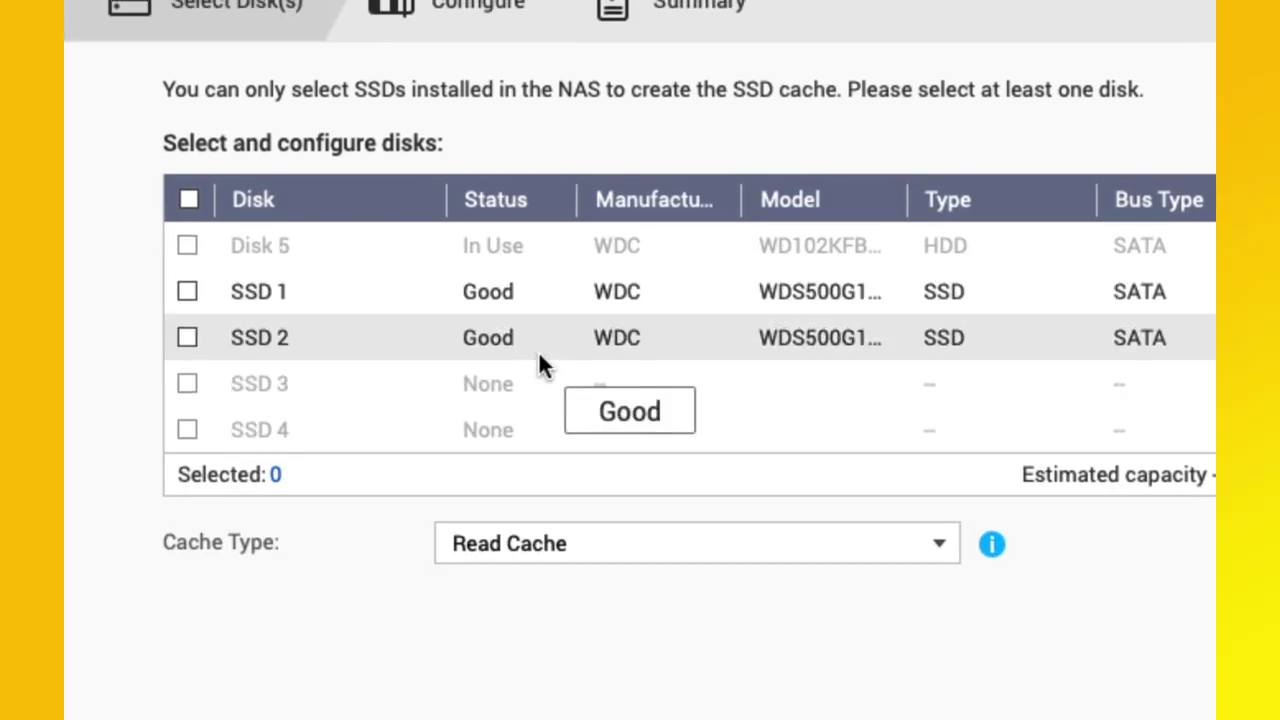
click(444, 334)
click(443, 381)
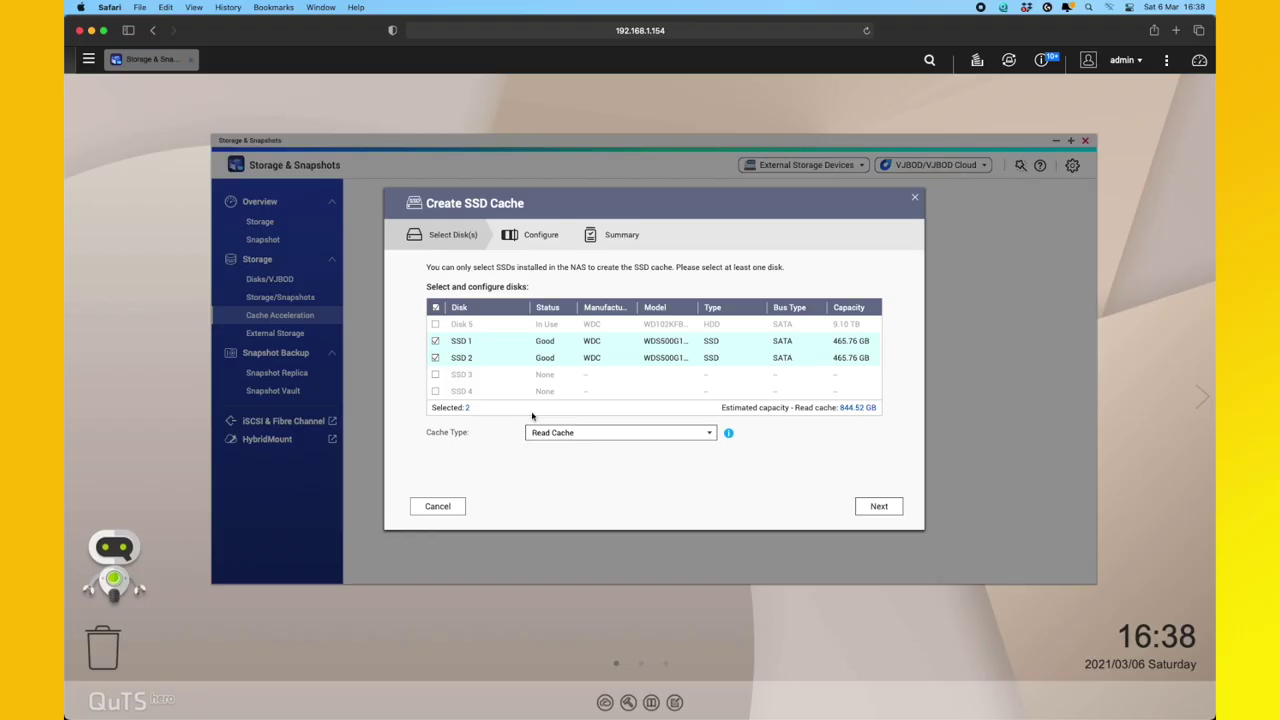
- Set the cache type to Read Cache and ZIL Synchronous I/O Write Log
click(546, 434)
click(569, 460)
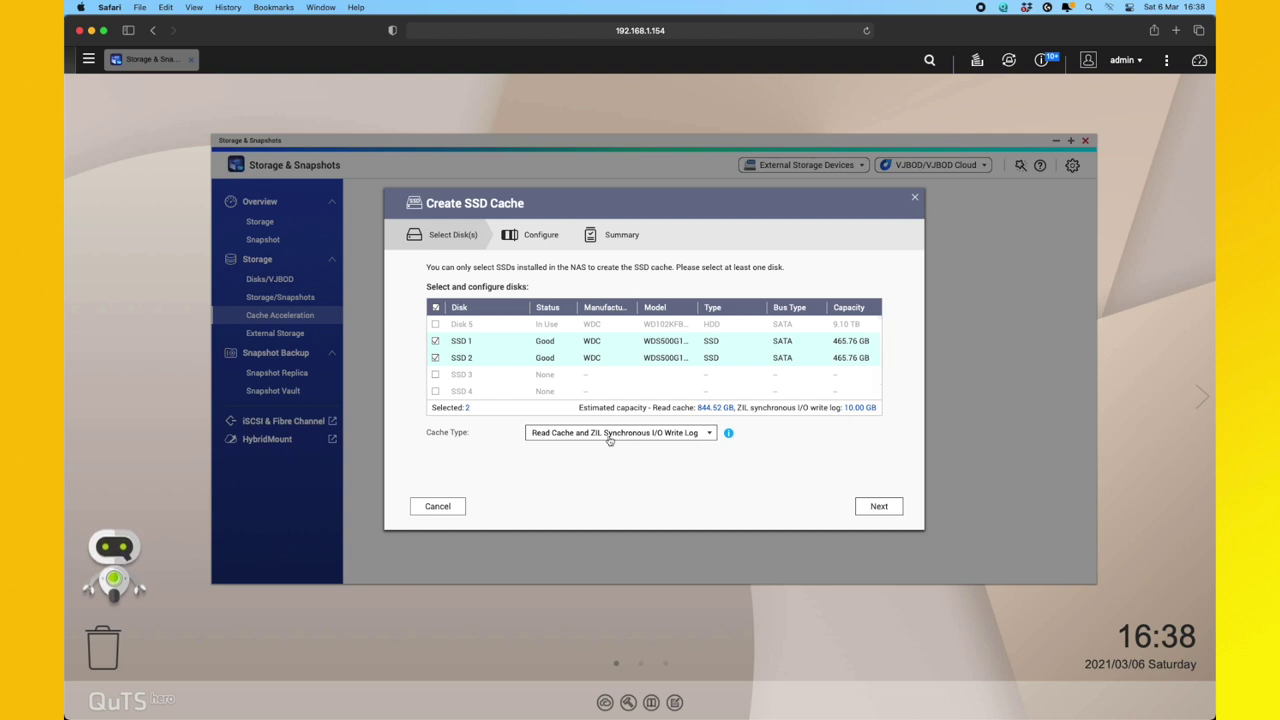
mouse_move(728, 432)
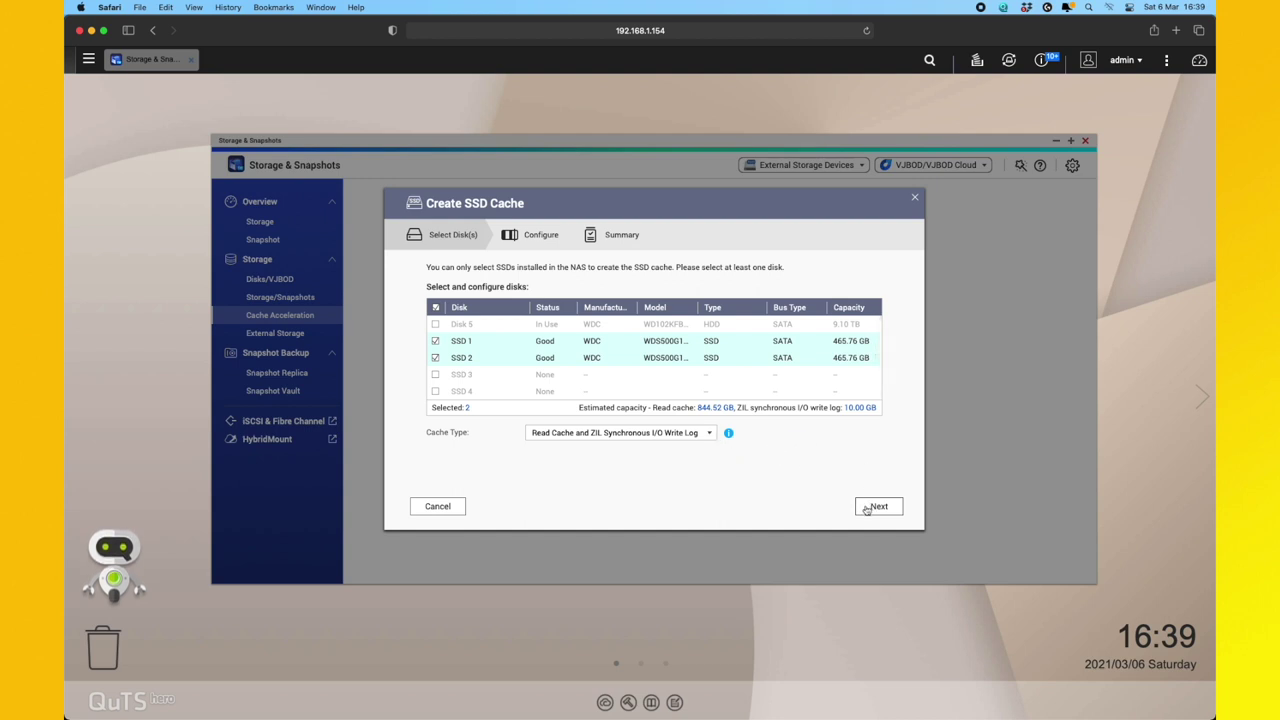
click(665, 434)
- Keep read cache plus ZIL, leave caching enabled for Public, Web and homes, and reach Cache Mode
click(669, 463)
click(882, 507)
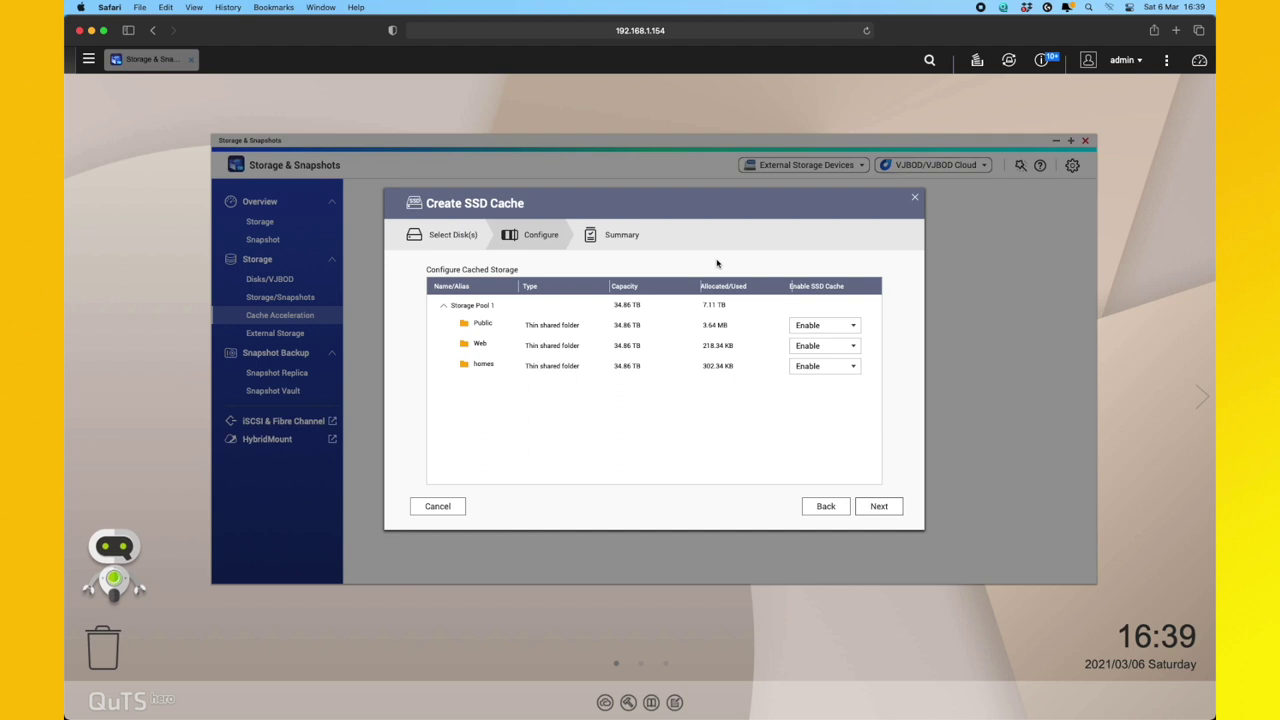
click(849, 325)
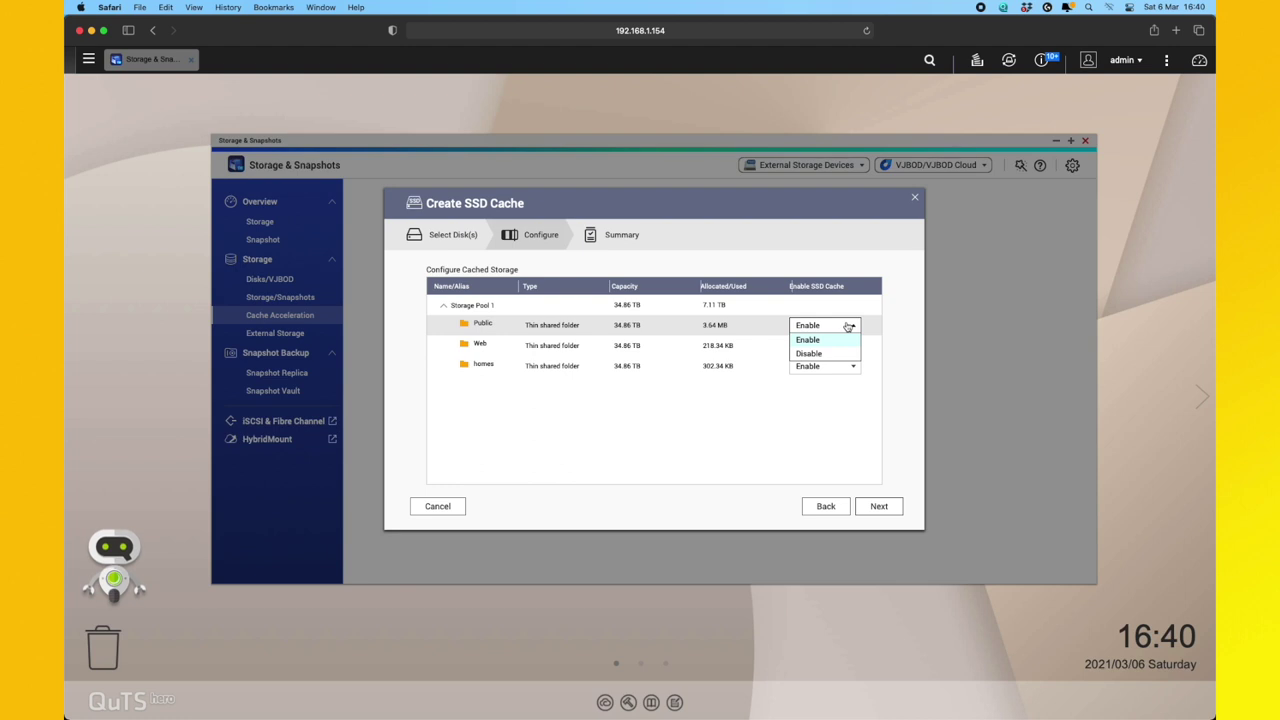
click(842, 262)
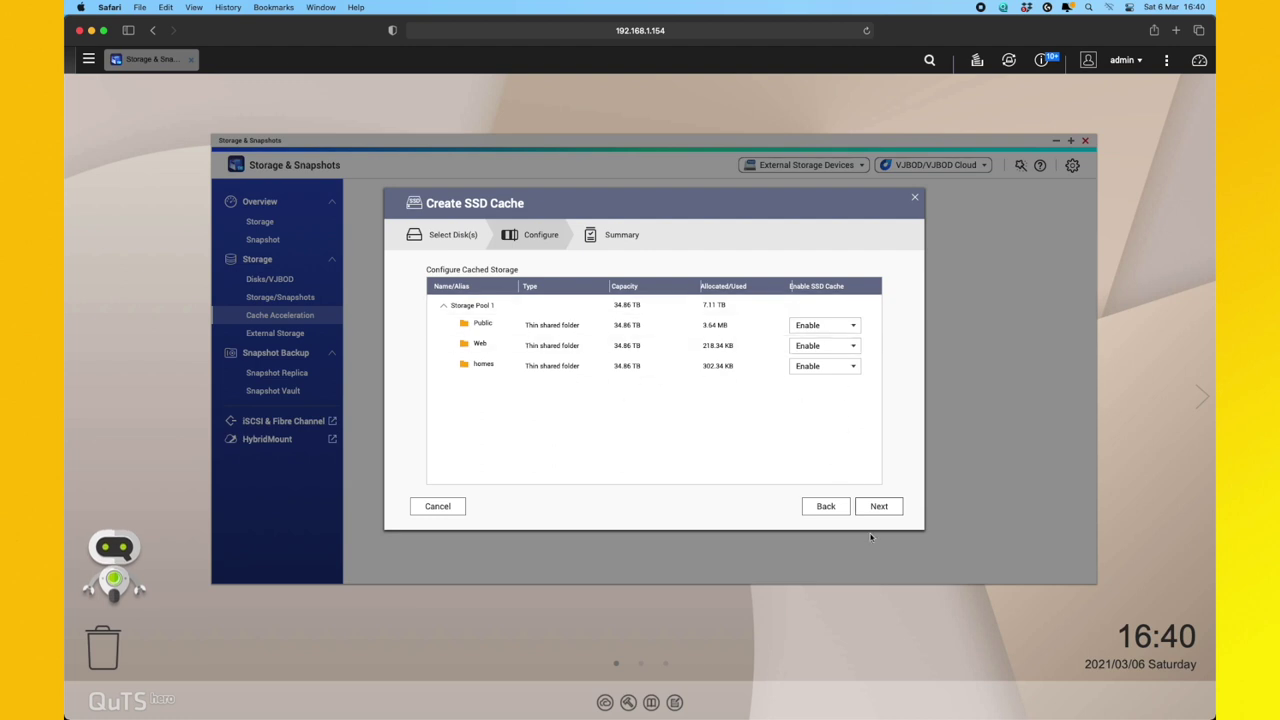
click(896, 510)
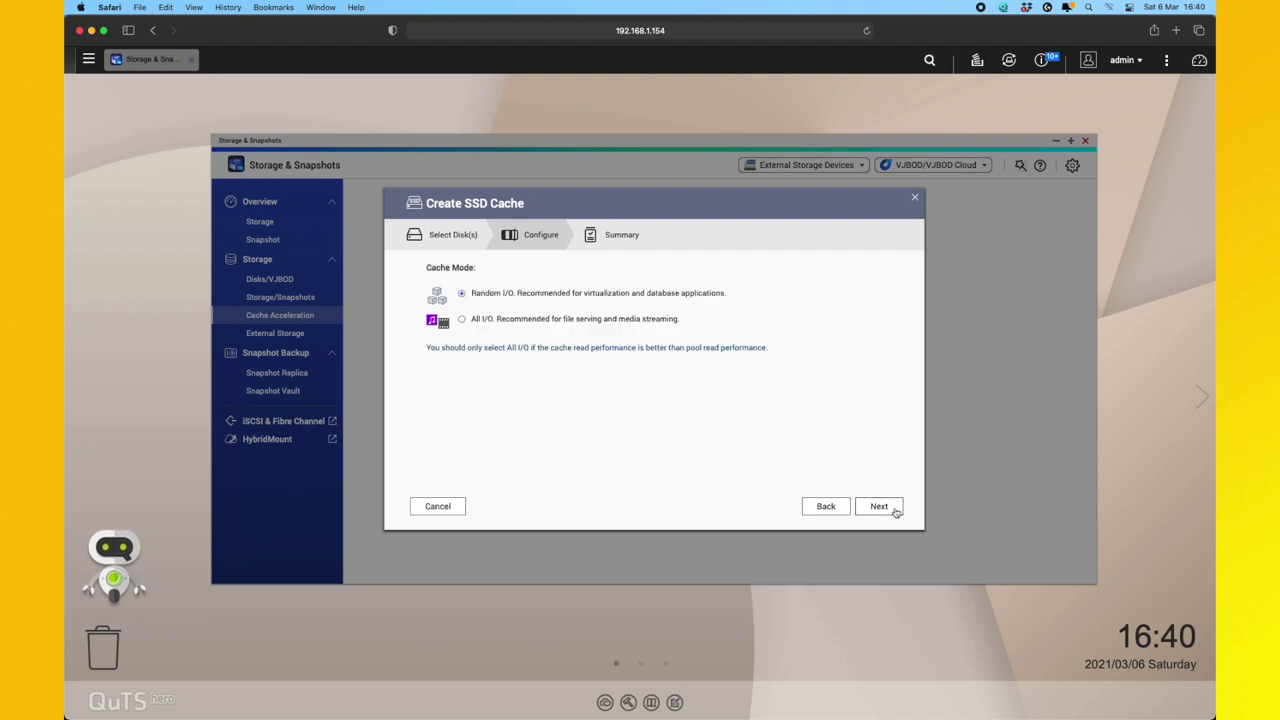
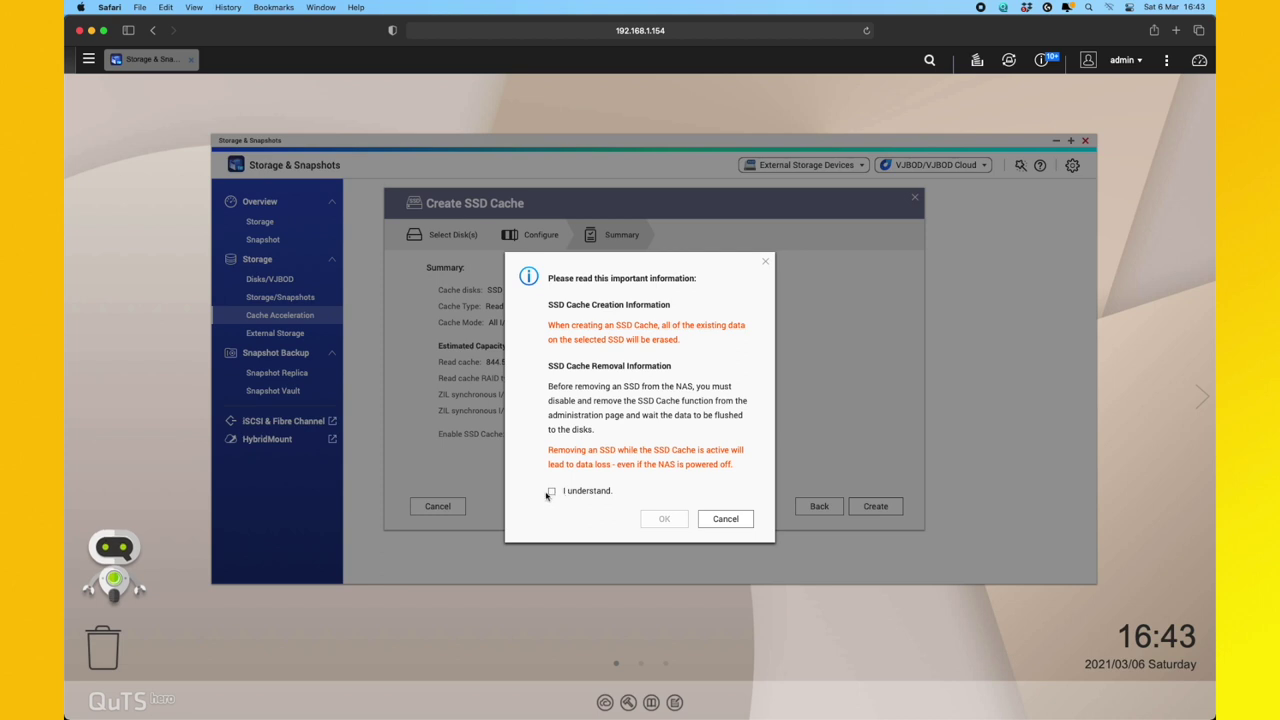
- Accept the data-loss warning to build the 844.53 GB RAID 0 cache and 9.97 GB ZIL
click(551, 491)
click(664, 520)
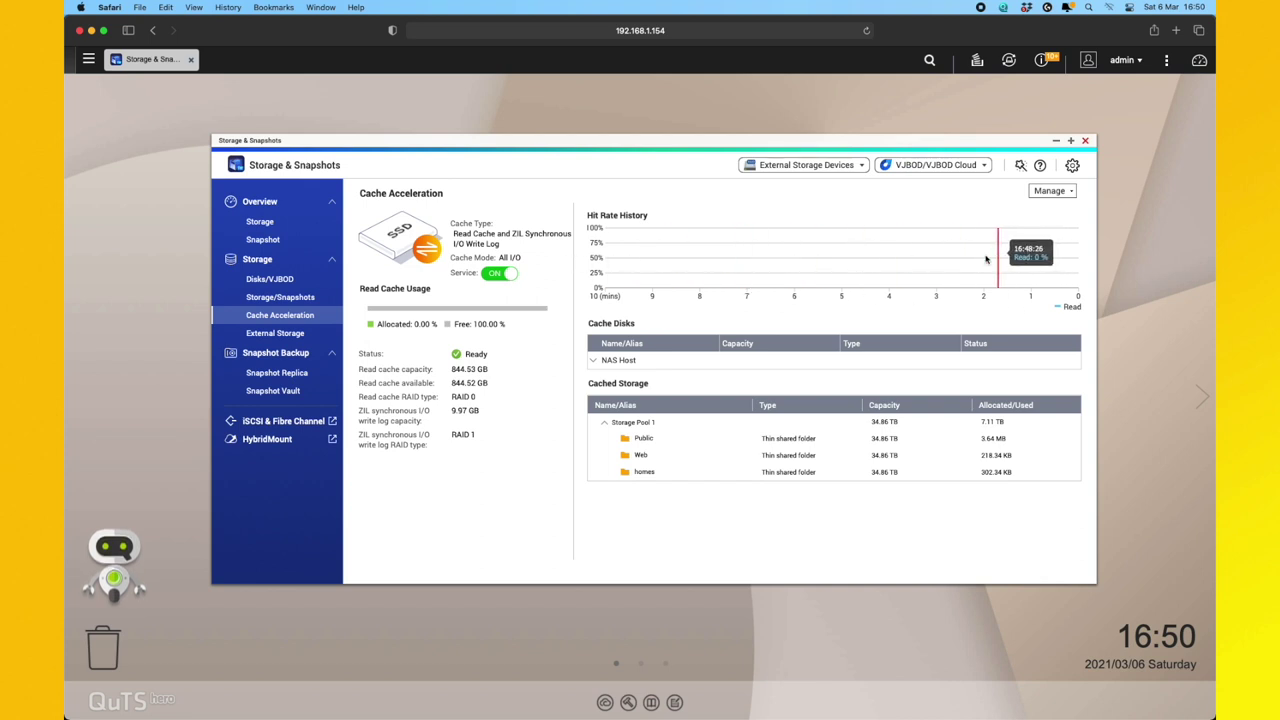
- Review the status details of Disks 1, 2 and 3 in Disks/VJBOD
click(248, 280)
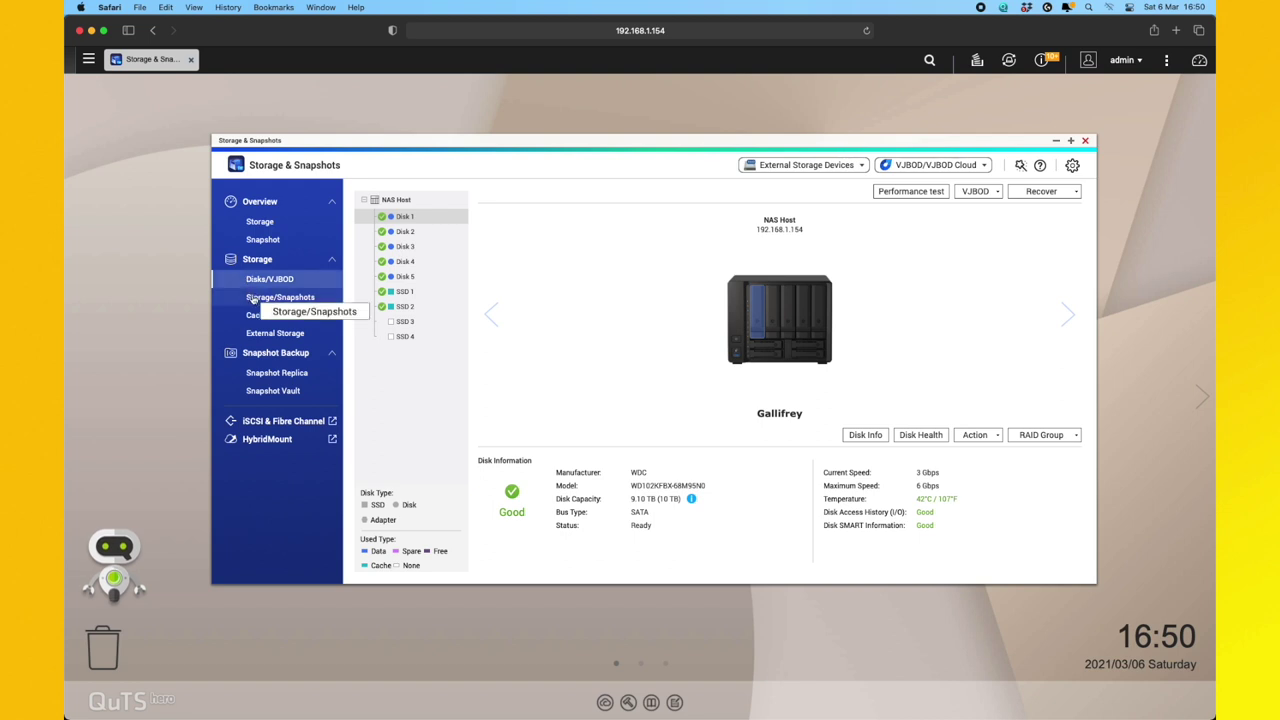
click(253, 299)
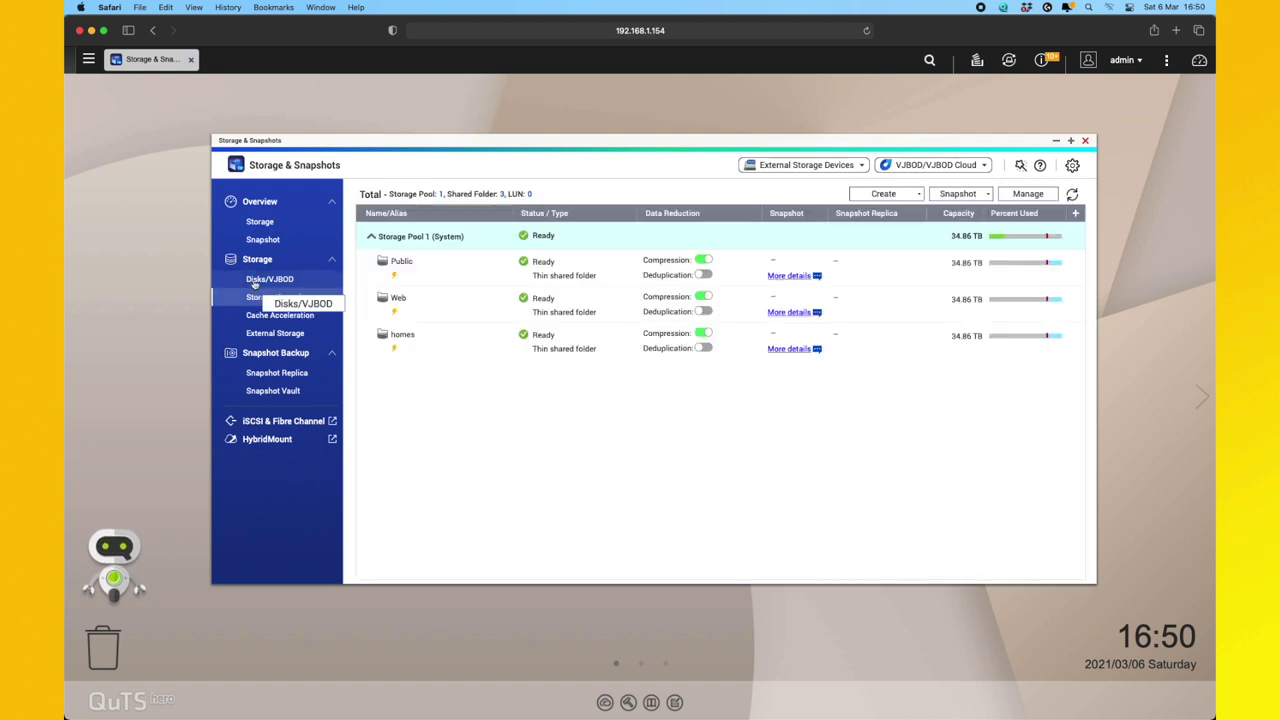
click(255, 283)
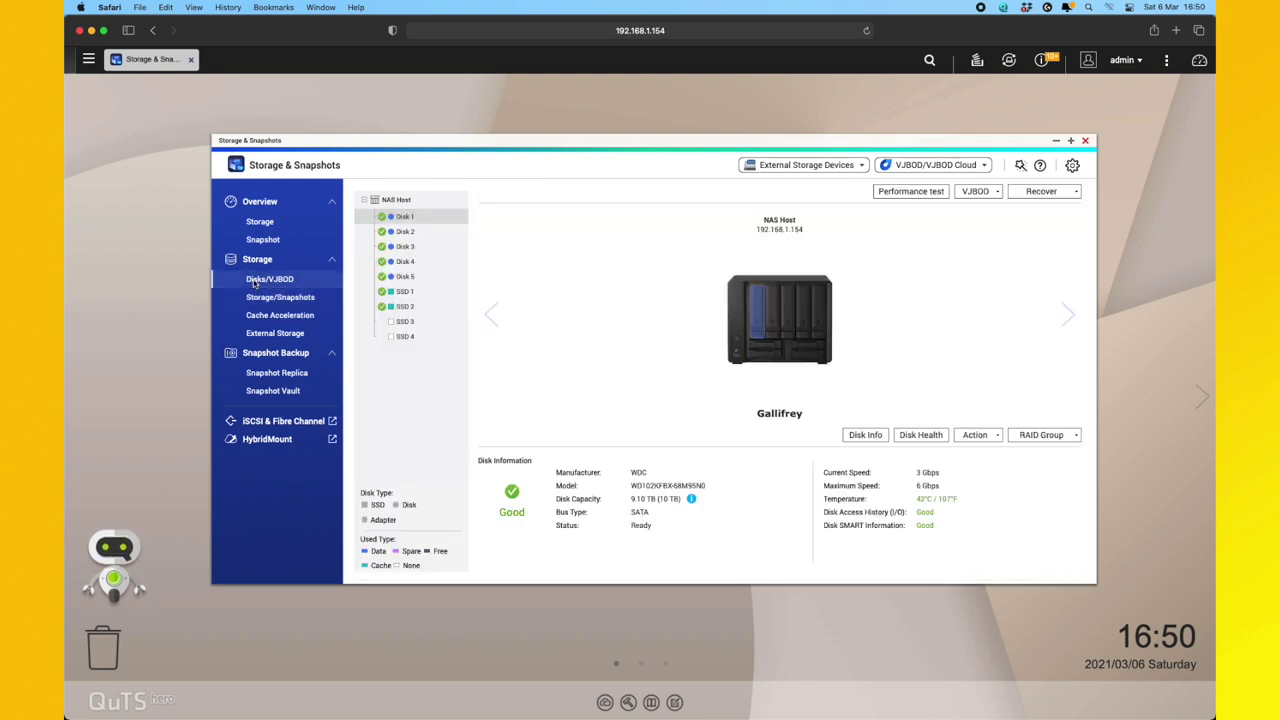
click(424, 233)
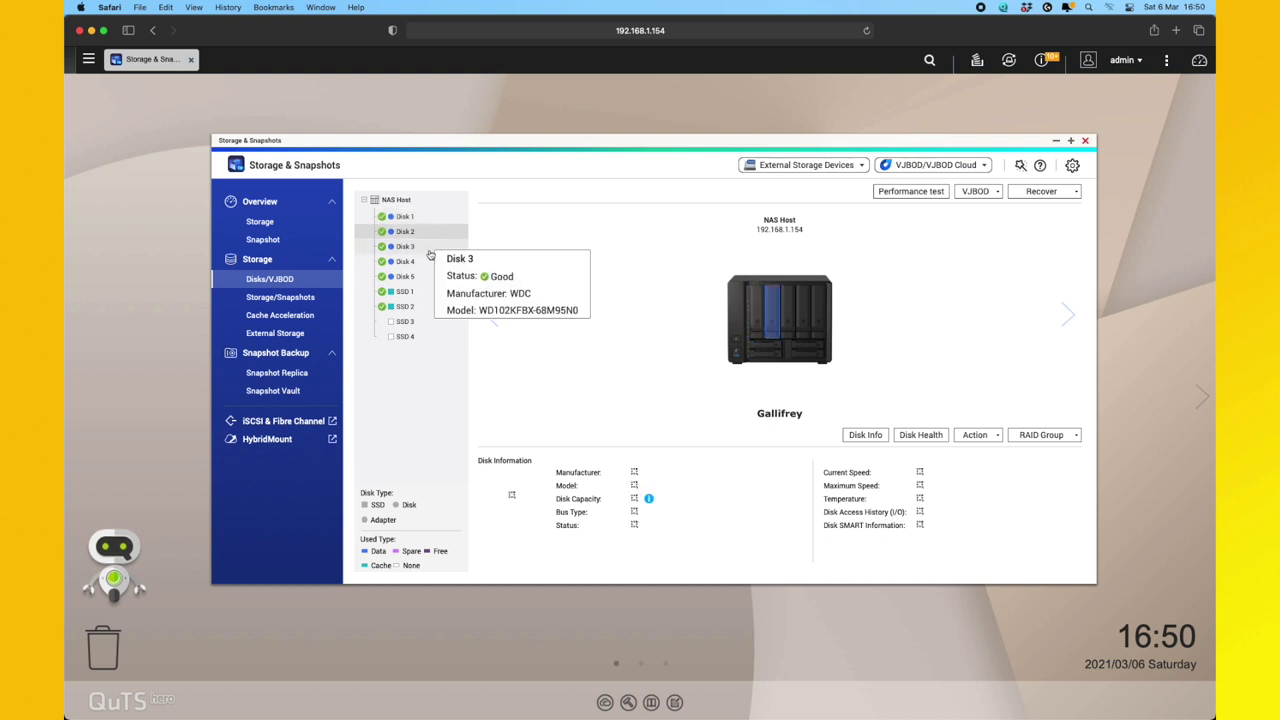
click(428, 249)
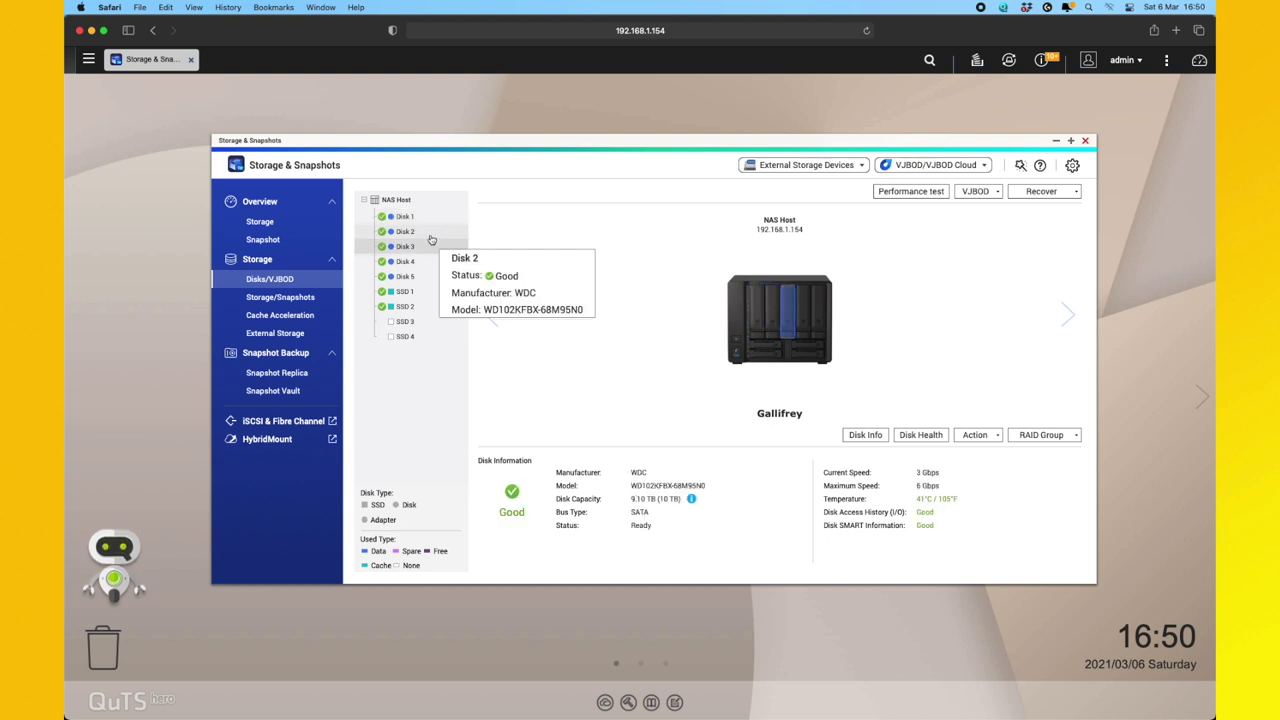
click(430, 235)
click(430, 218)
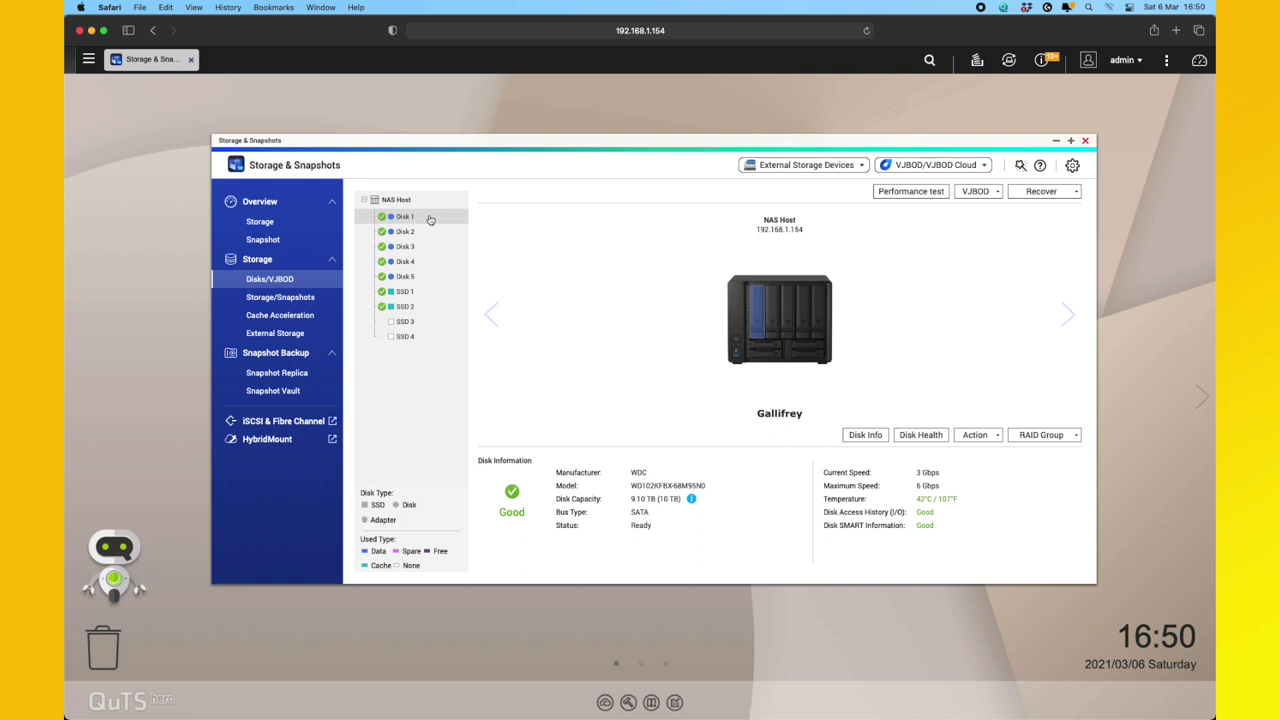
- Inspect SSD 1, SSD 2 and the empty SSD 4 slot, then return to the storage pool list
click(428, 291)
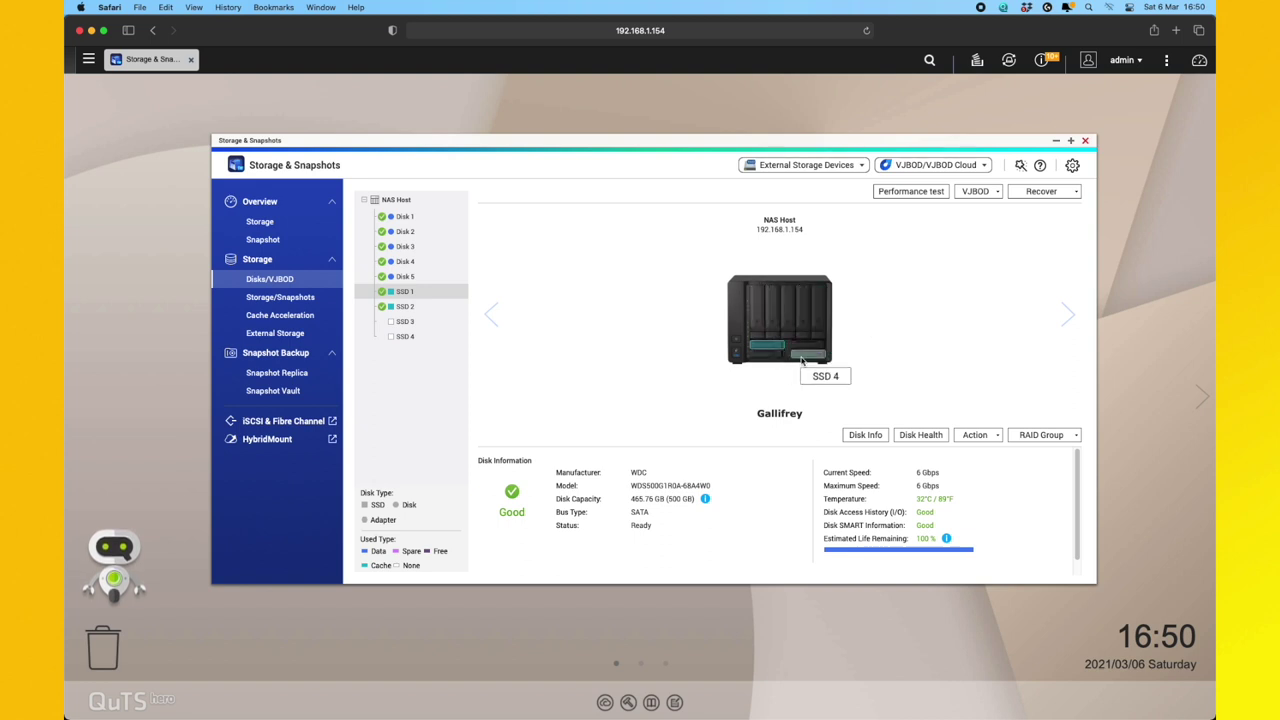
click(802, 358)
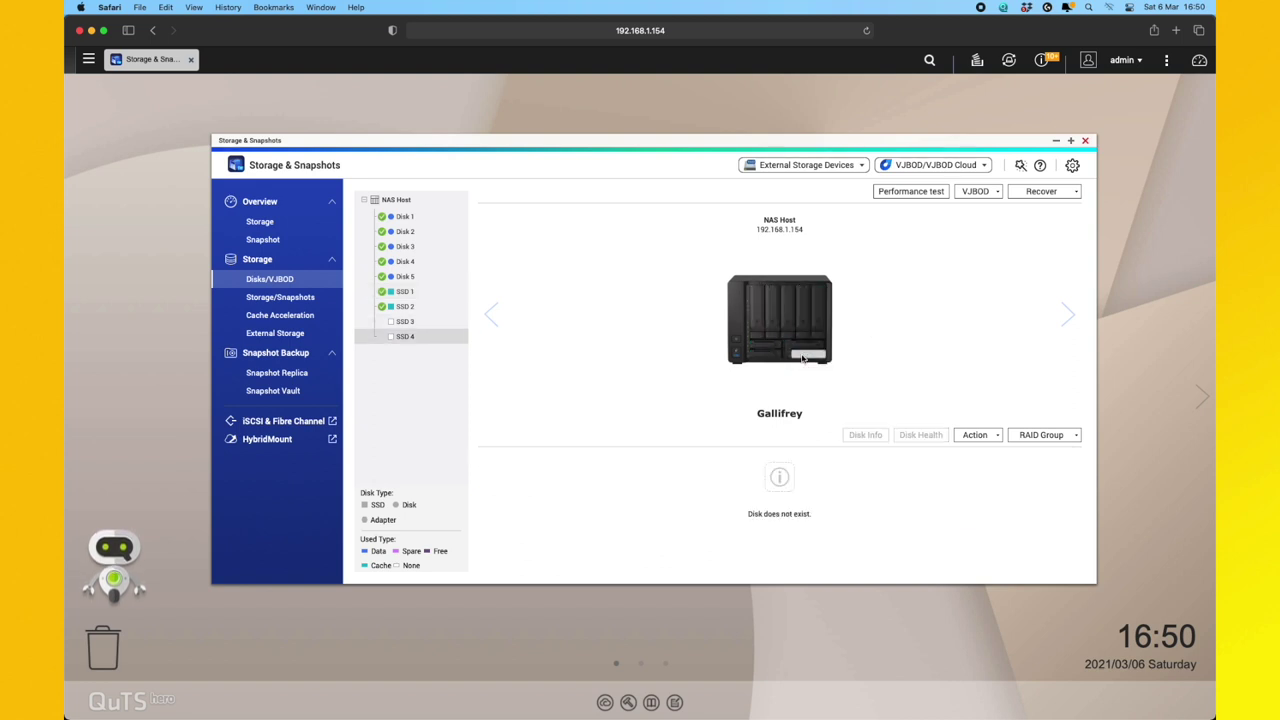
click(803, 346)
click(772, 345)
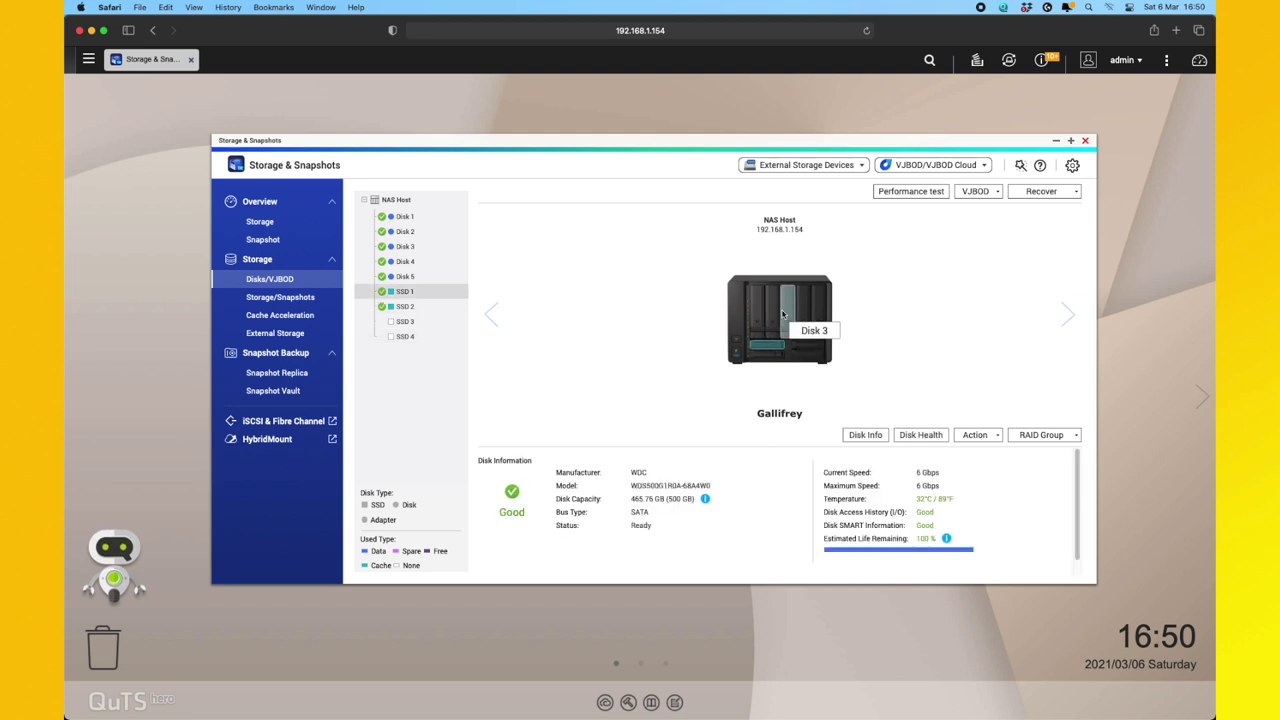
click(783, 314)
click(756, 315)
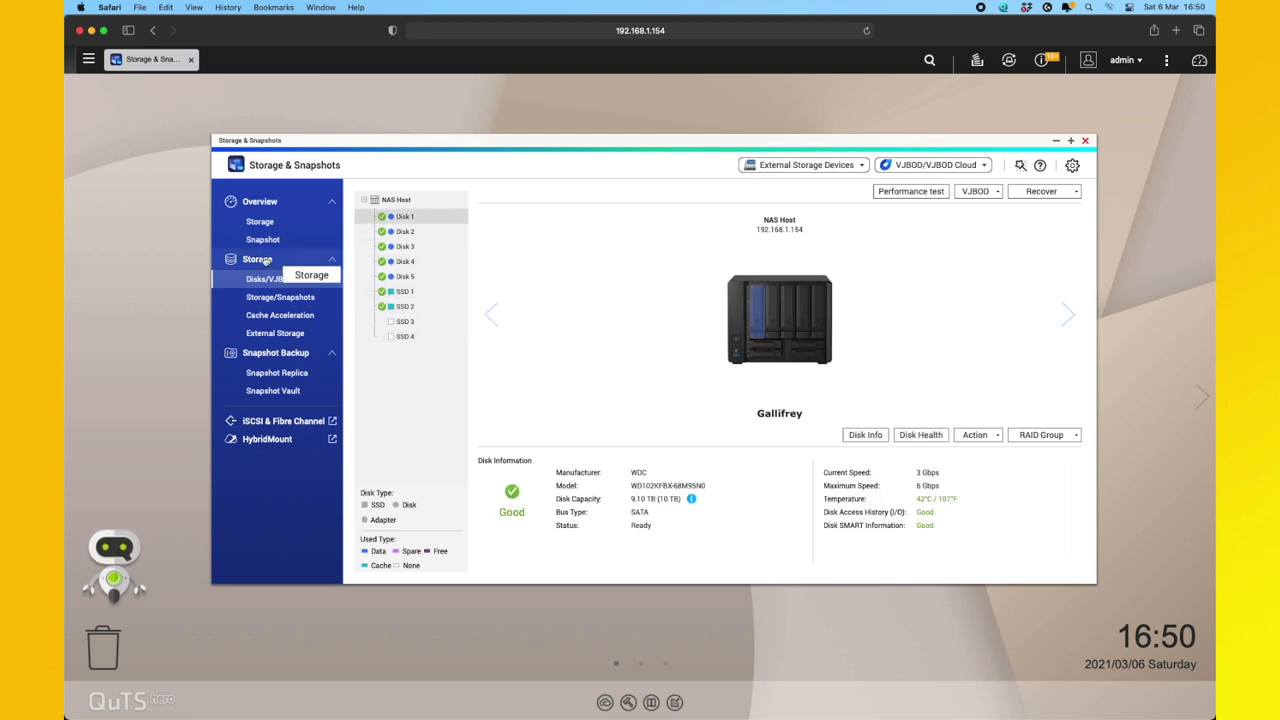
click(275, 297)
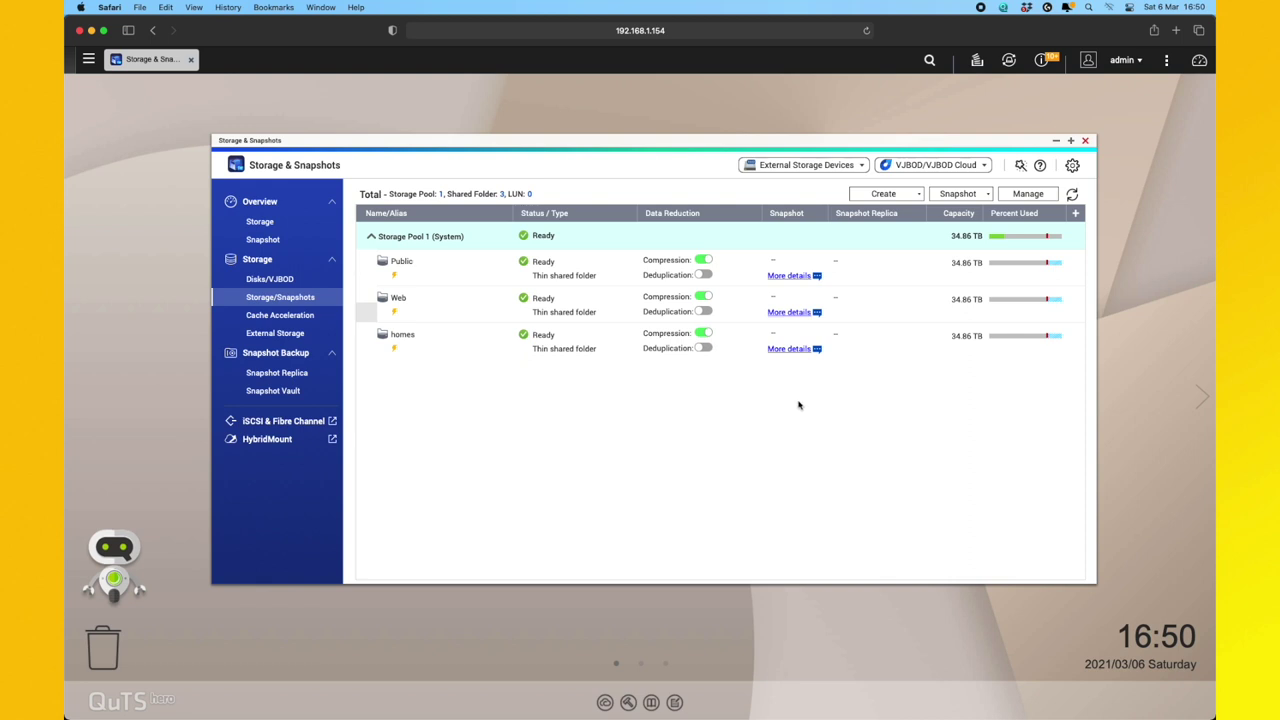
click(884, 196)
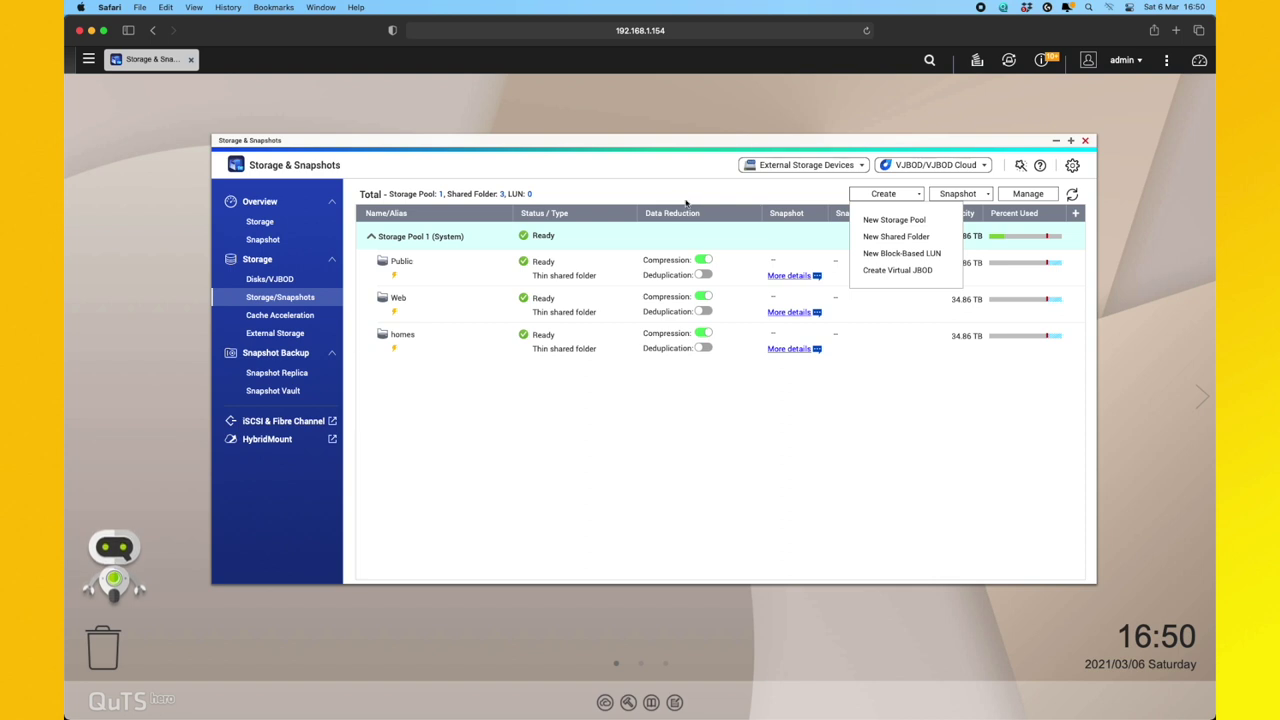
- Start the New Shared Folder wizard from the Create menu
click(873, 240)
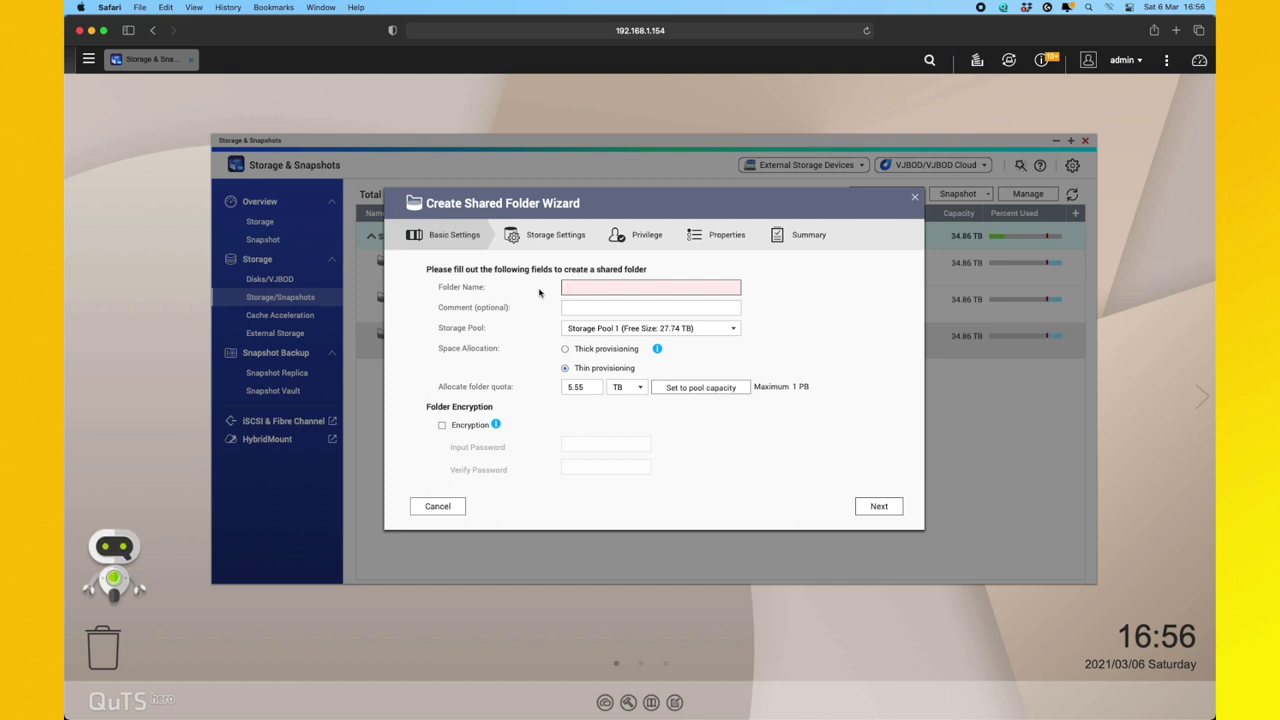
- Name the folder 'Active Projects', keep thin provisioning, and set a 10 TB quota
text(Active Projects)
key(Tab)
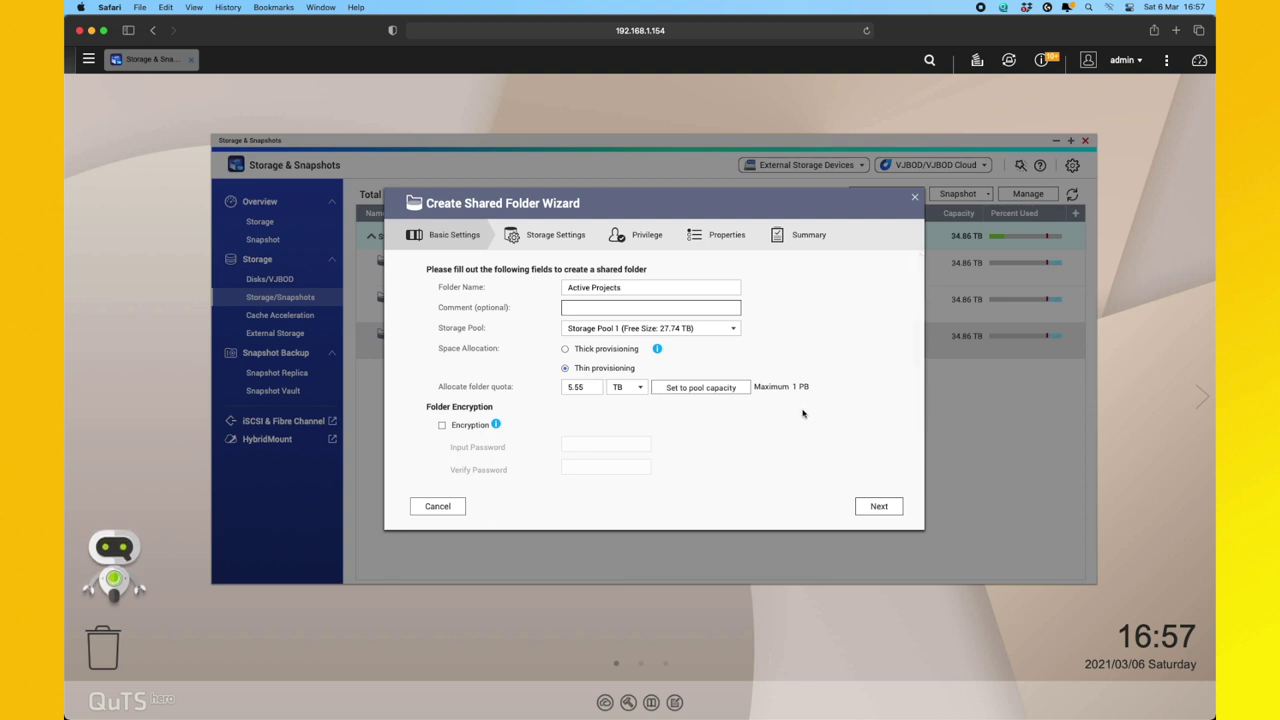
click(658, 349)
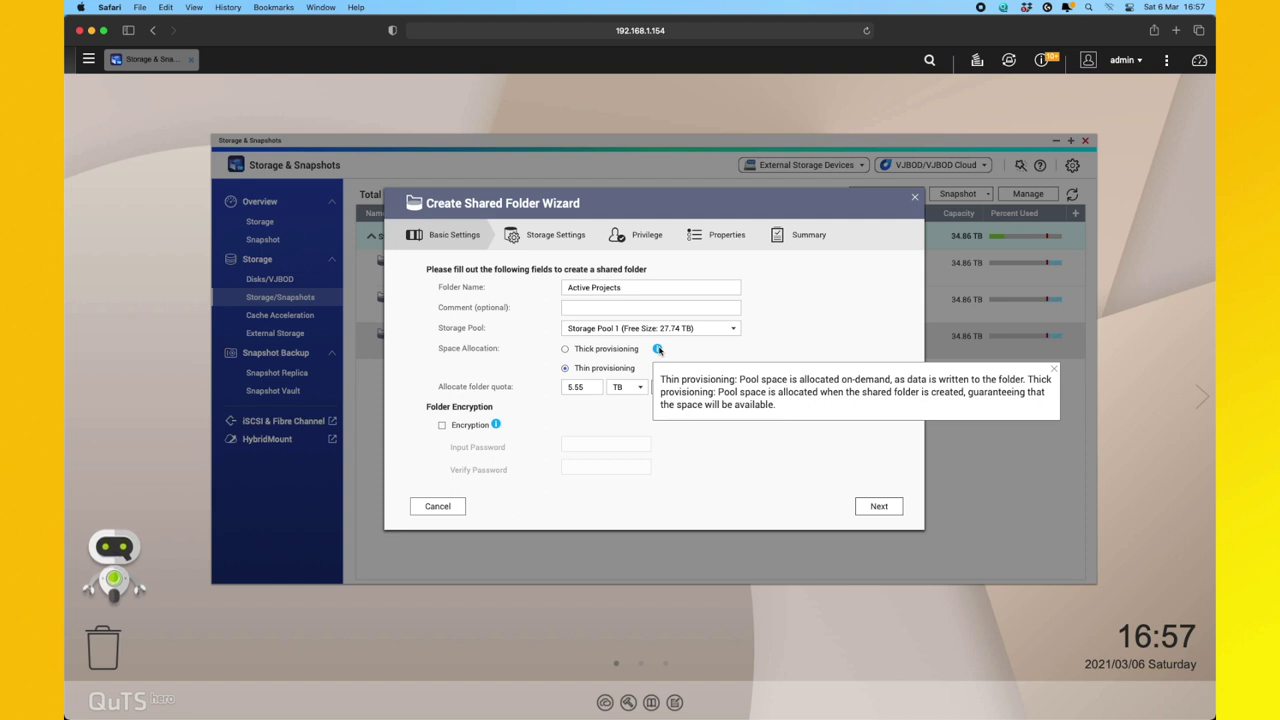
click(592, 350)
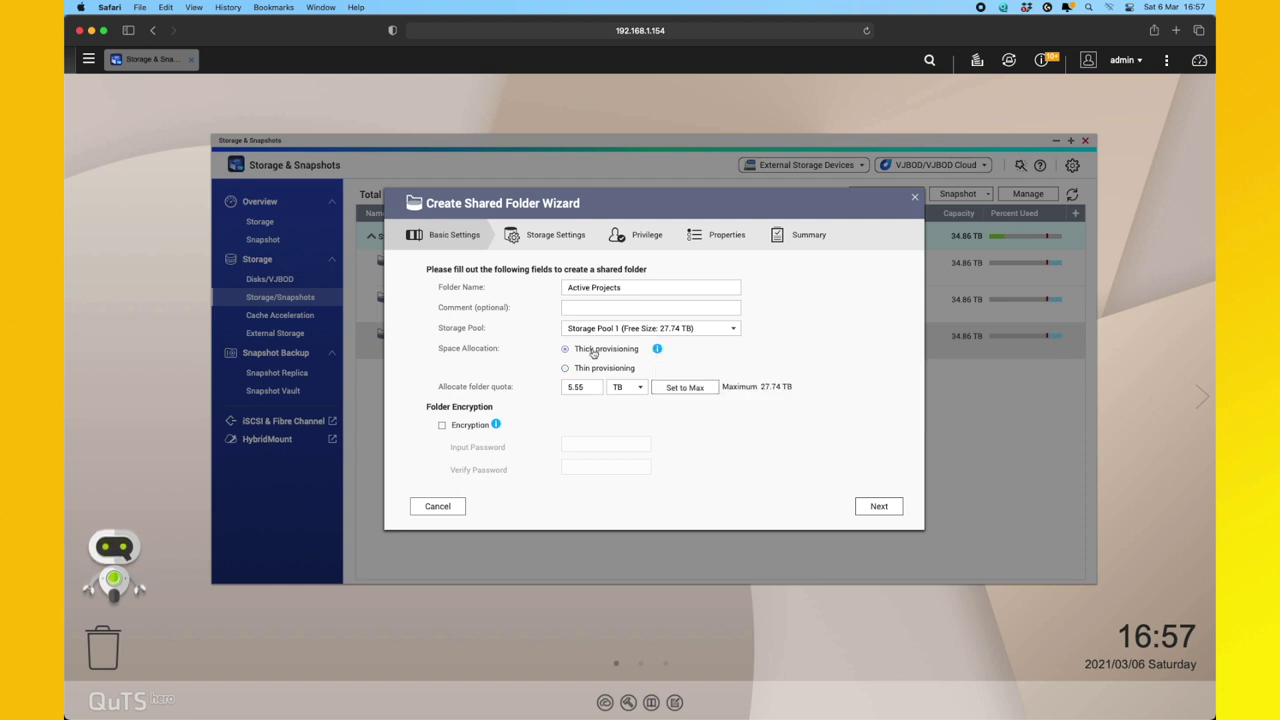
click(589, 372)
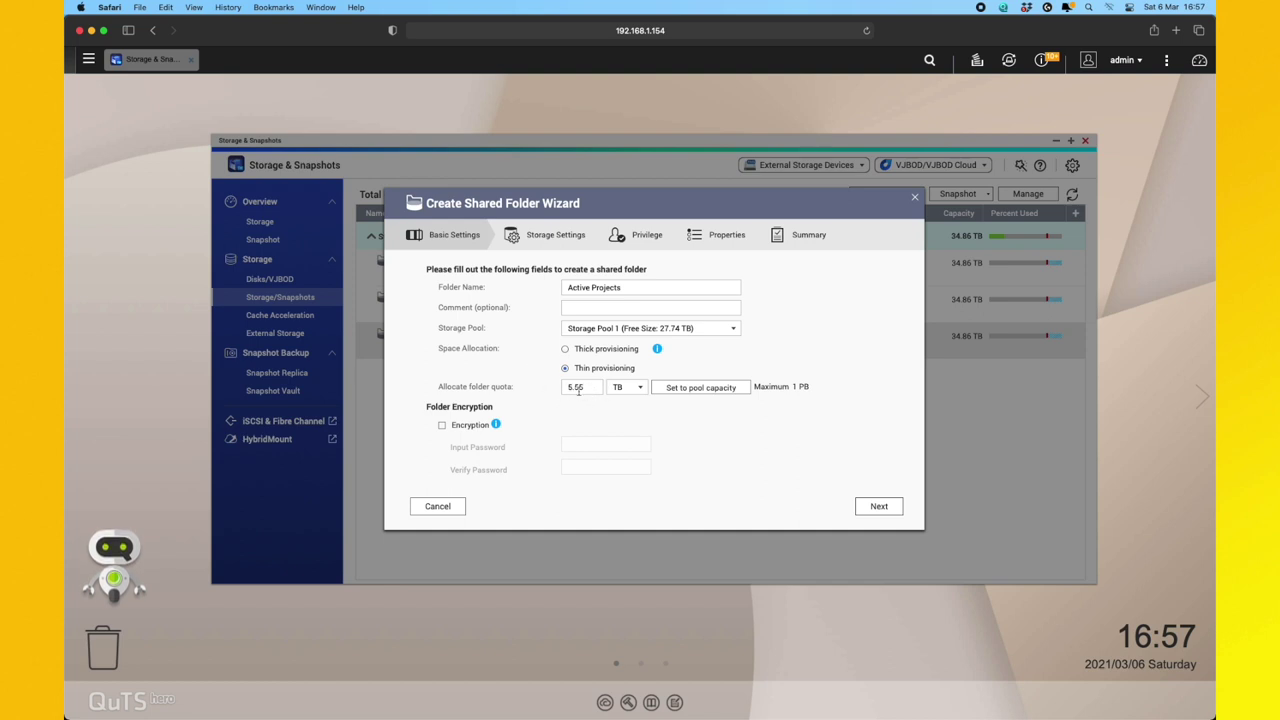
drag(555, 395, 598, 403)
text(10)
click(527, 377)
click(877, 506)
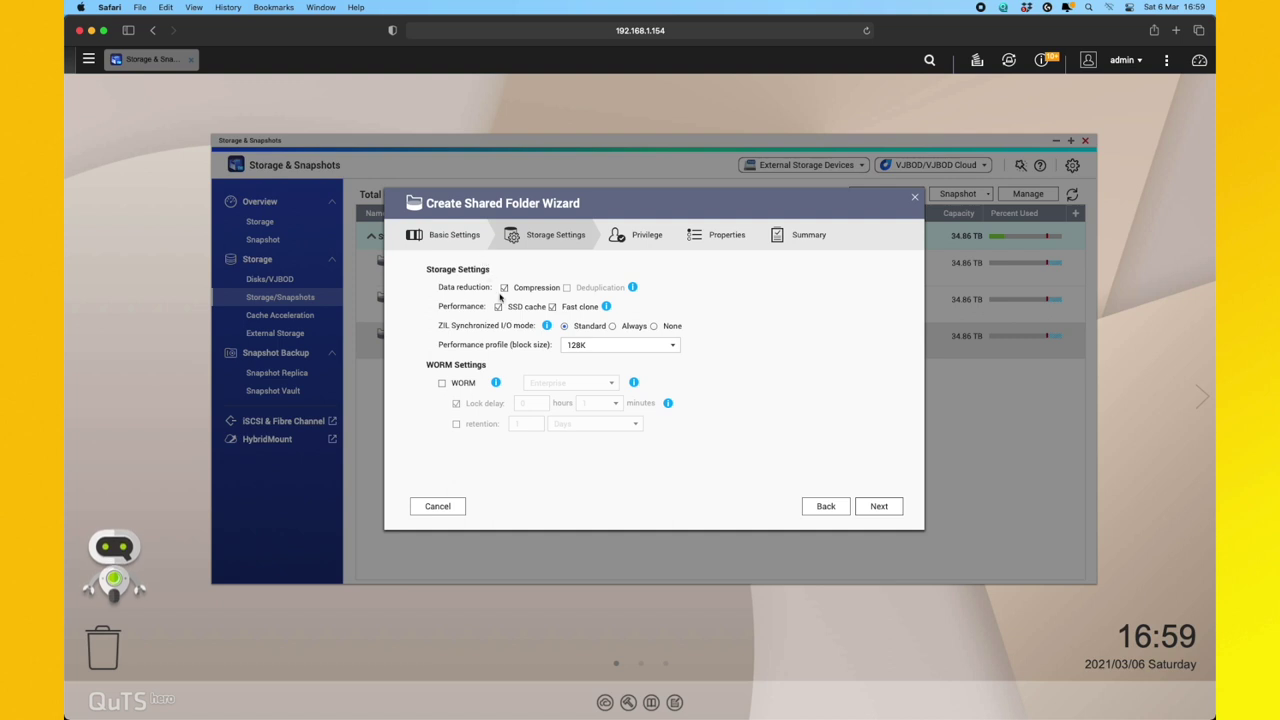
- Disable compression for the folder while keeping SSD cache and fast clone enabled
click(505, 289)
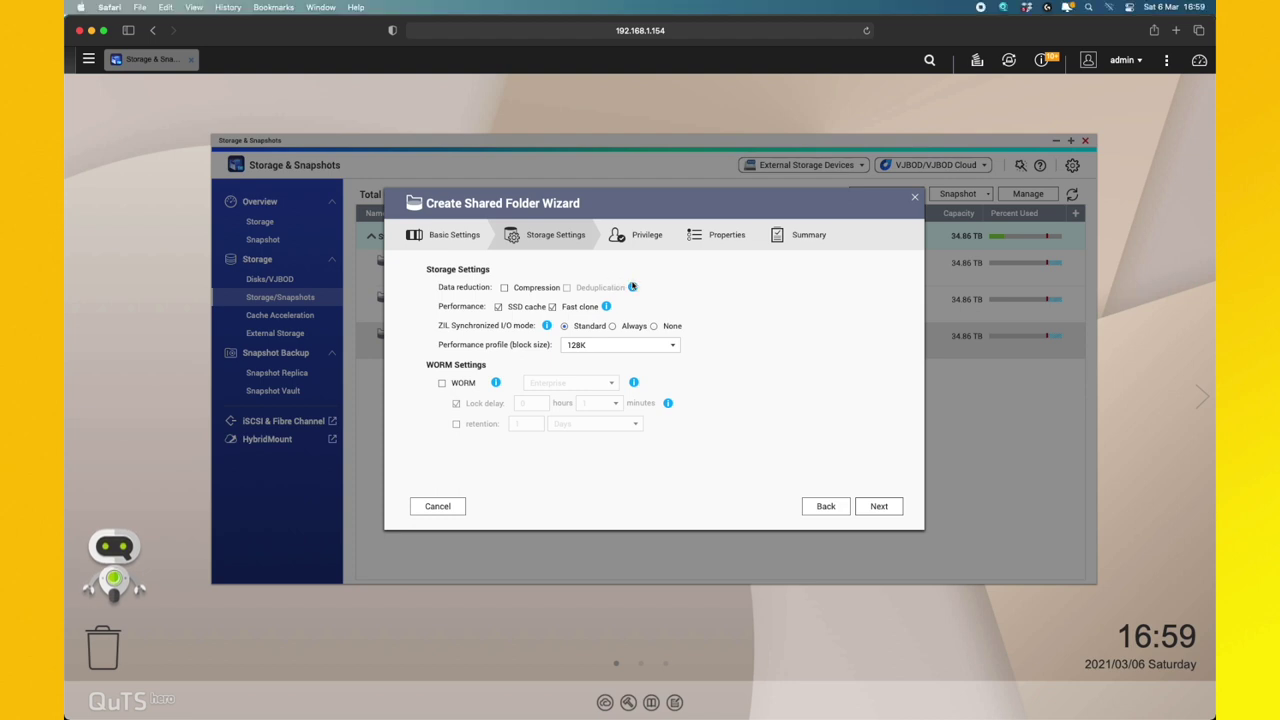
mouse_move(633, 287)
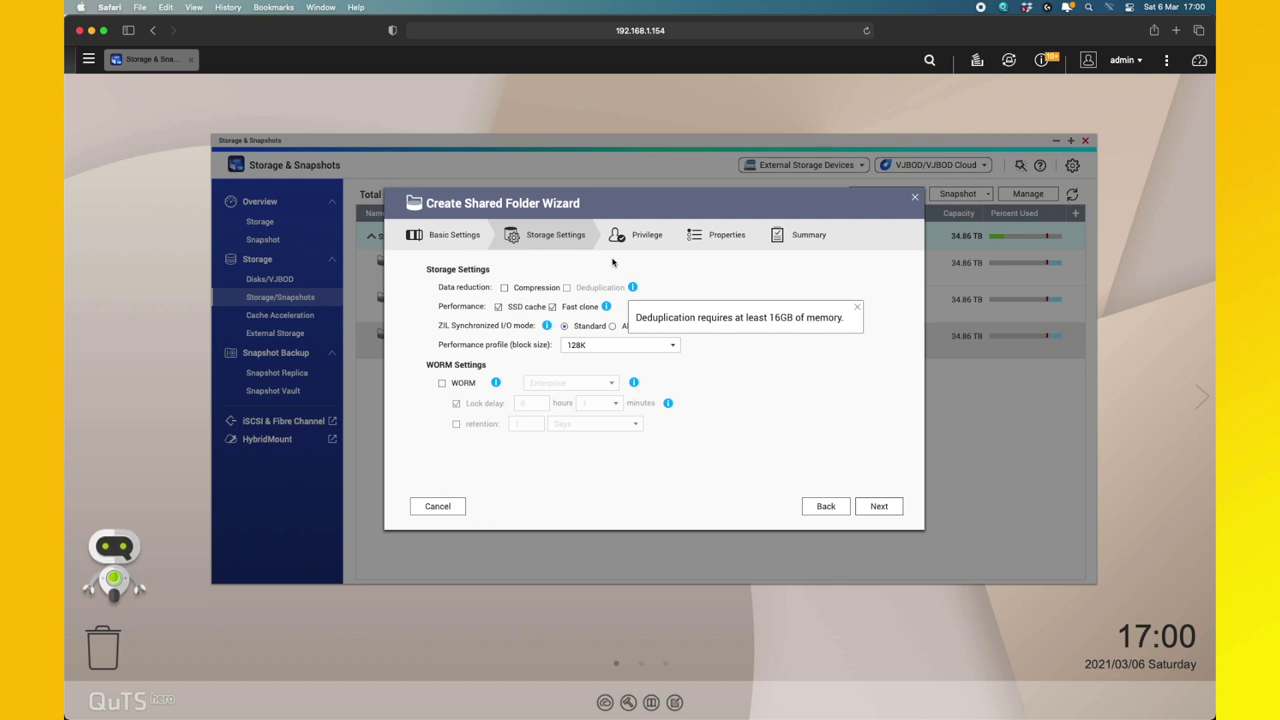
click(613, 262)
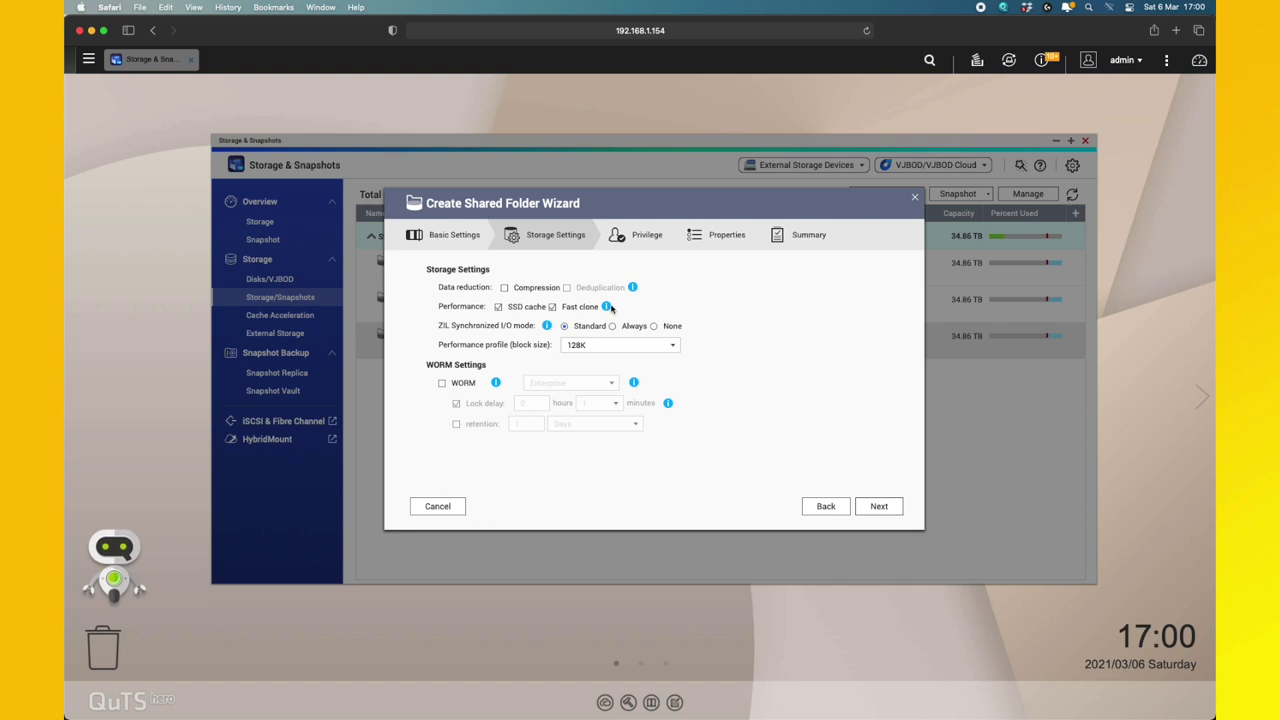
click(607, 307)
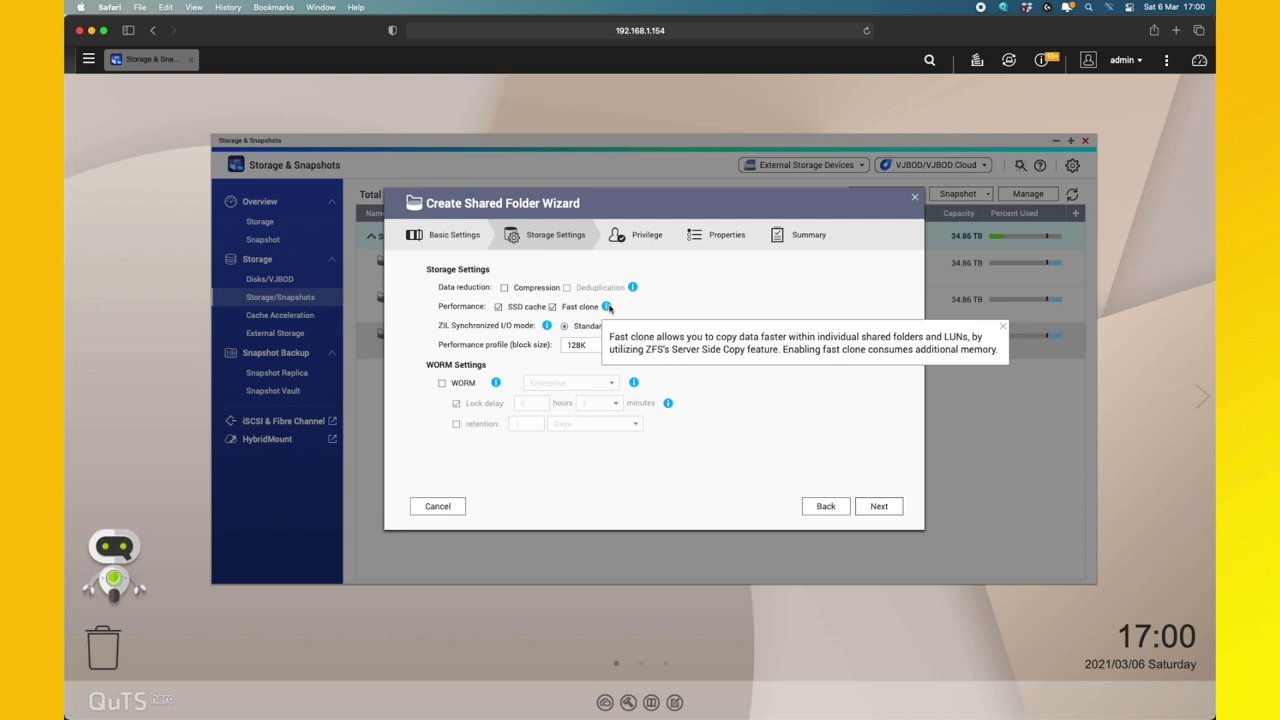
click(650, 313)
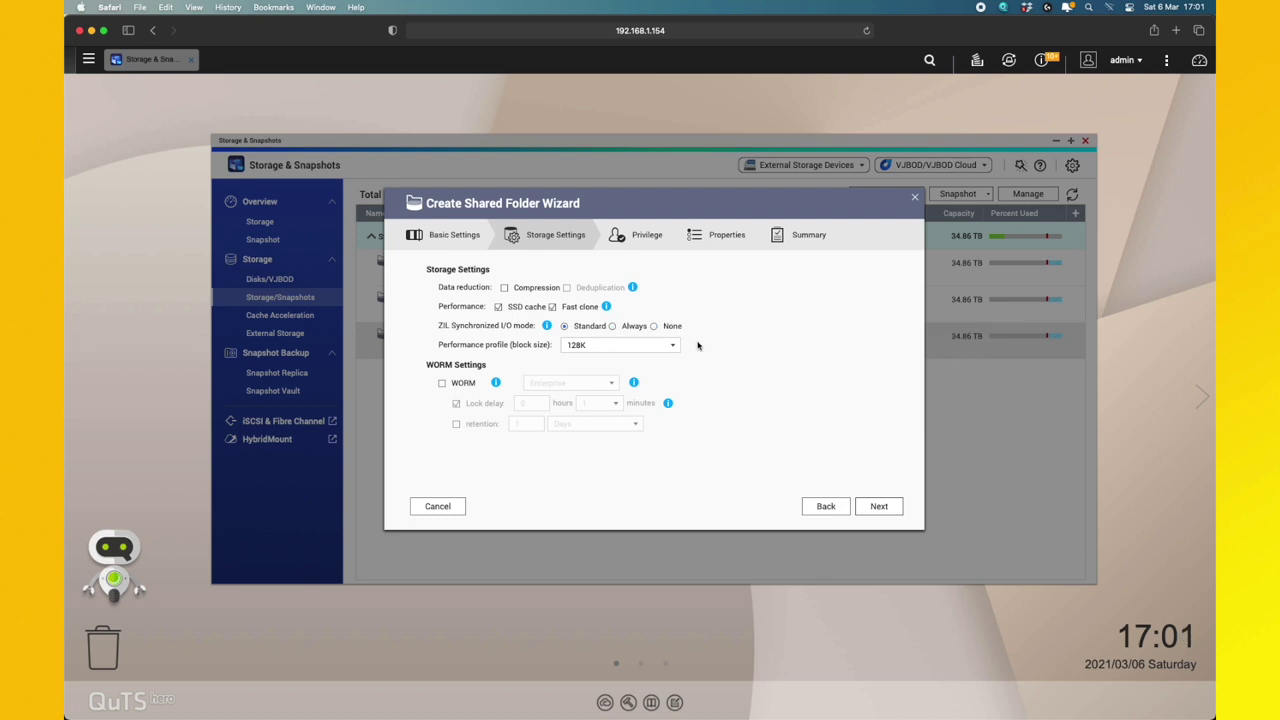
click(879, 507)
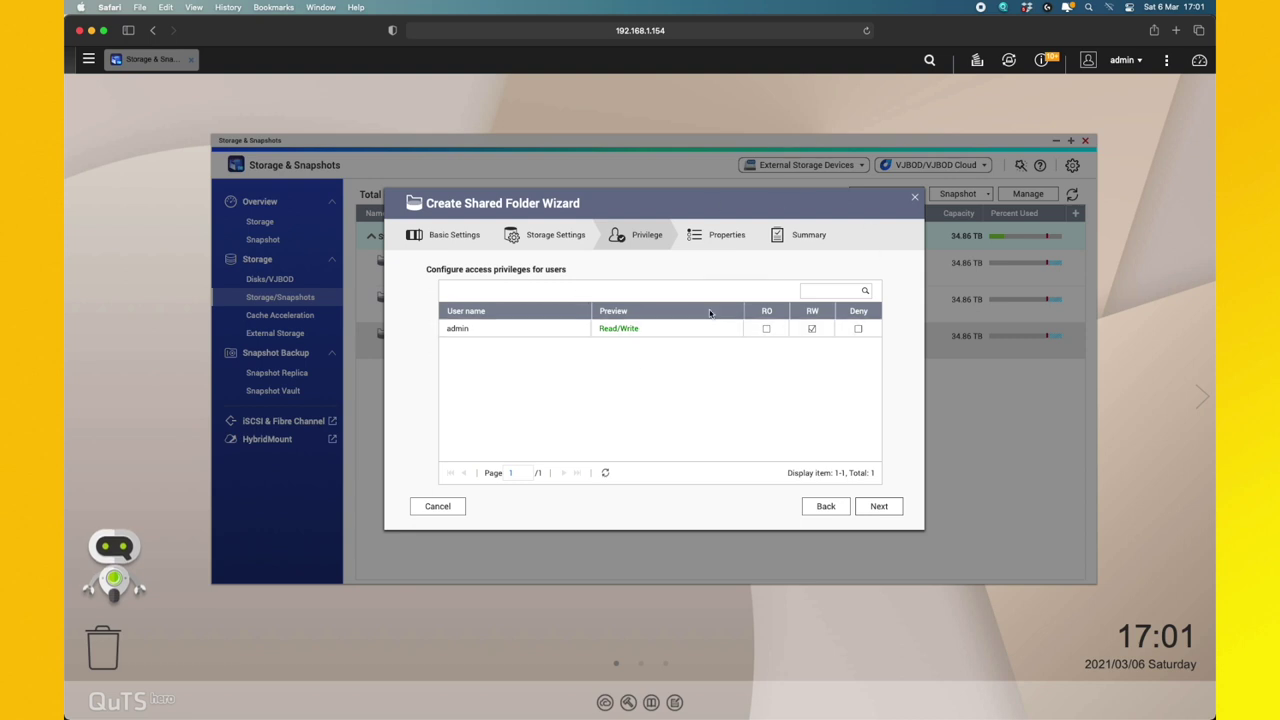
- Make Active Projects a Time Machine backup folder and disable Windows Previous Versions
click(862, 510)
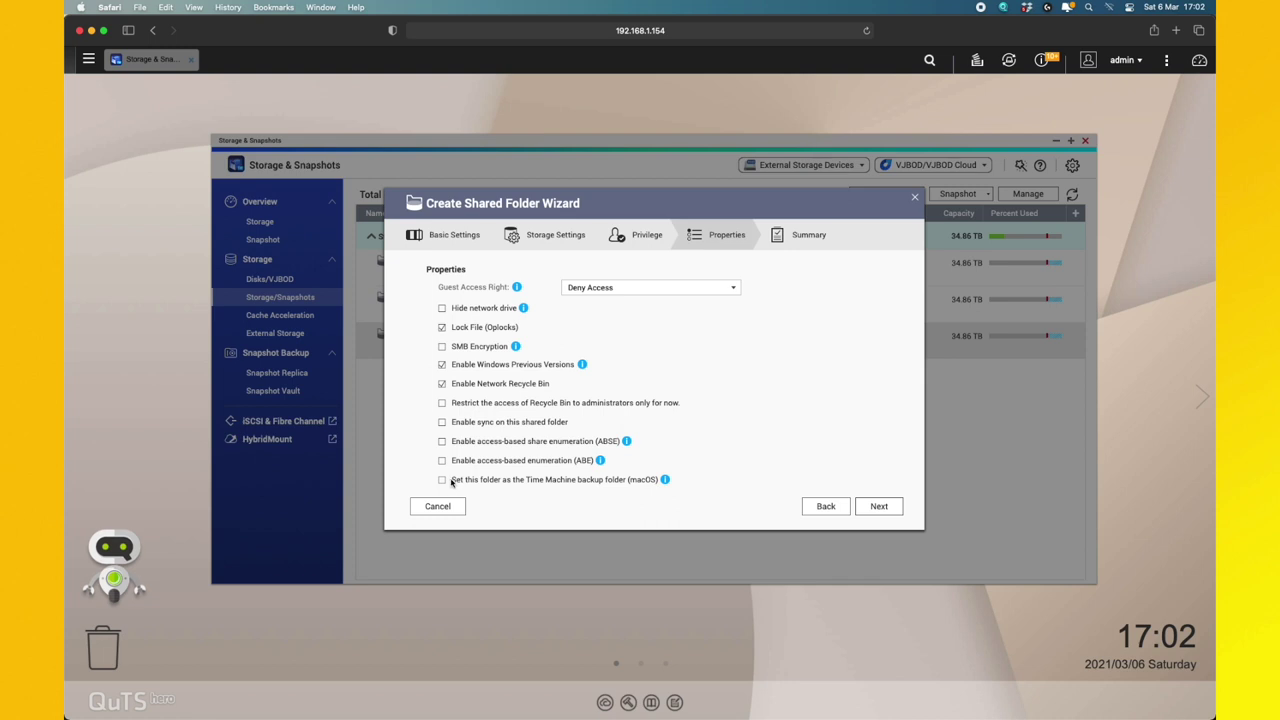
click(443, 480)
click(441, 366)
- Keep guest access at Deny Access and review the Active Projects summary settings
click(590, 289)
click(570, 272)
click(878, 506)
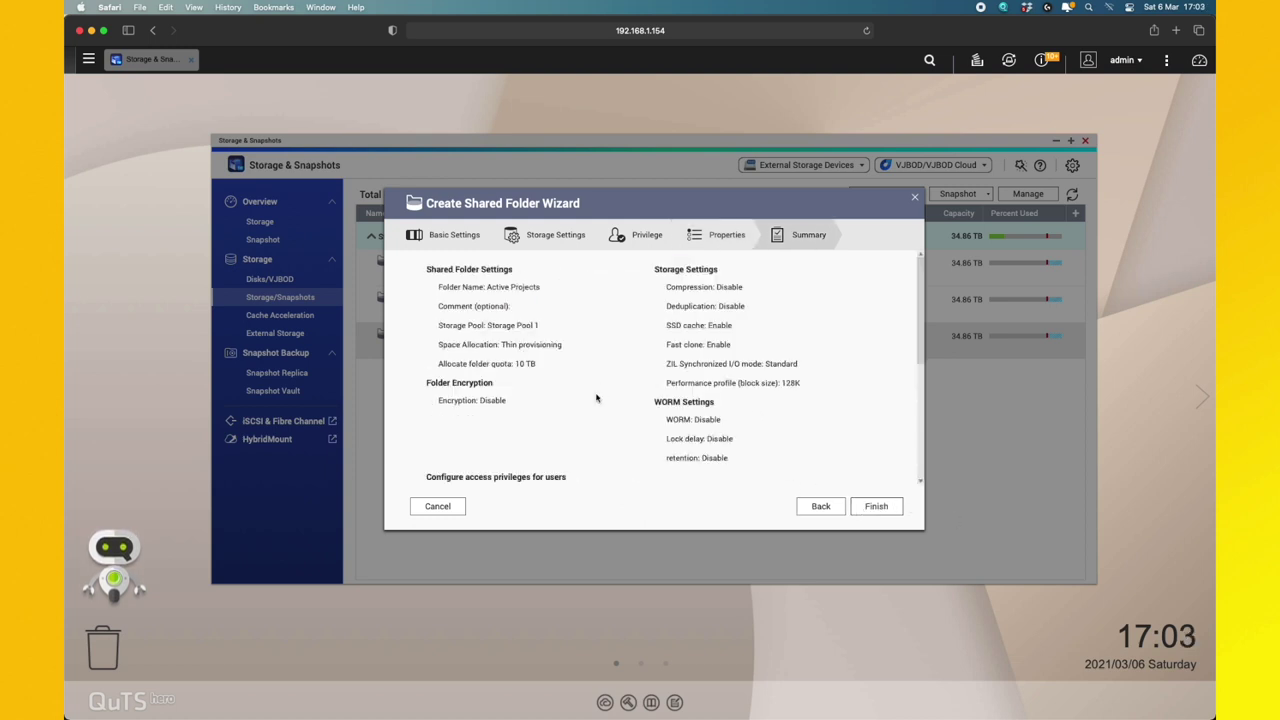
scroll(585, 402, down, 3)
scroll(585, 402, down, 5)
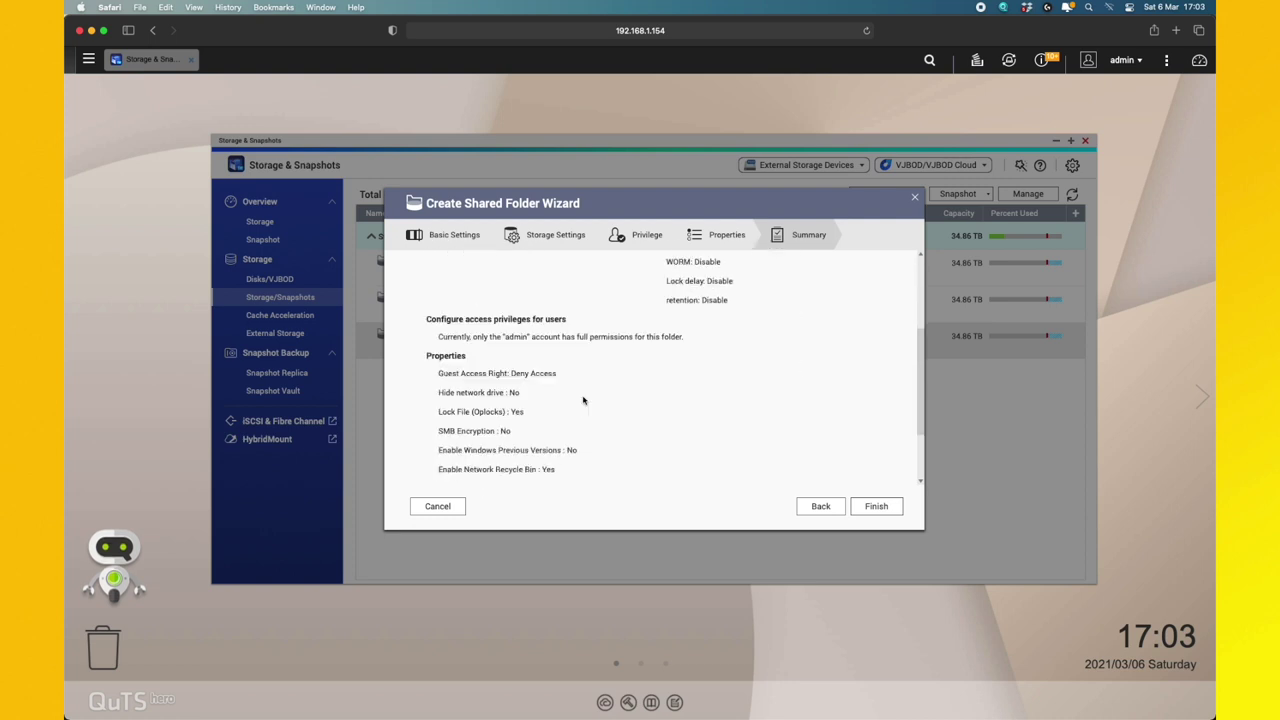
scroll(583, 401, up, 8)
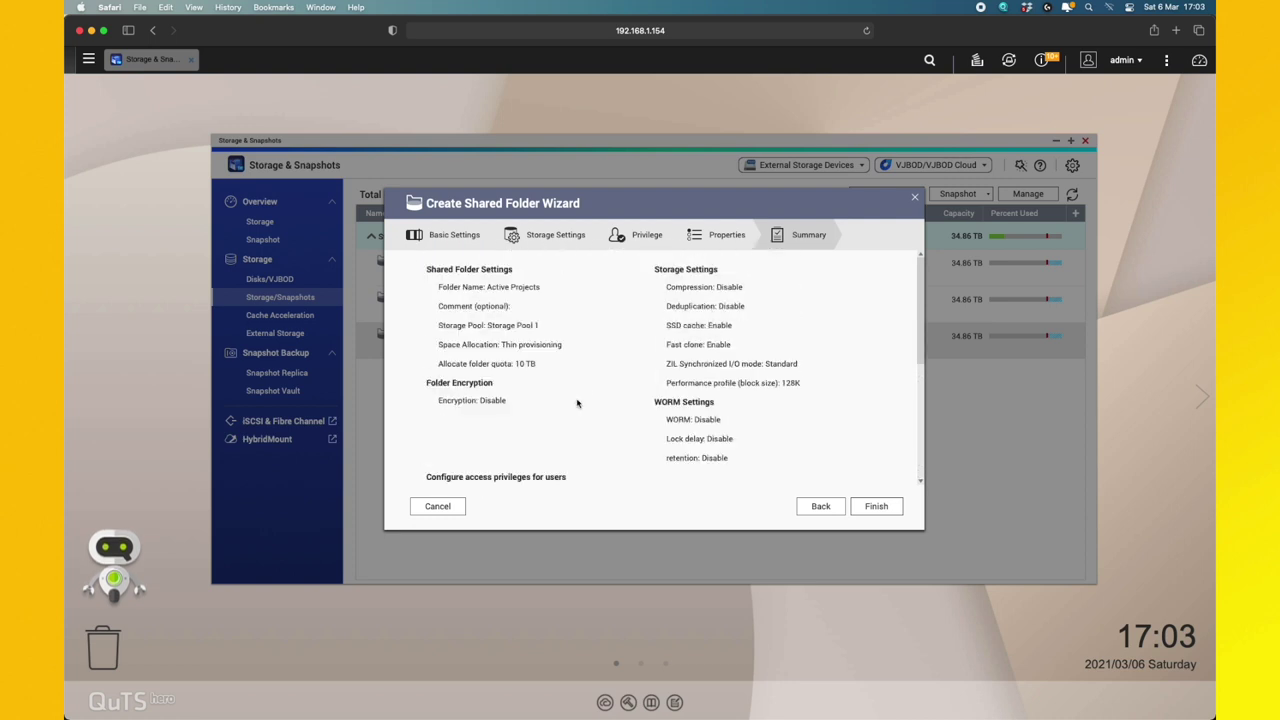
scroll(576, 400, down, 1)
scroll(578, 402, up, 1)
- Finish the wizard and acknowledge the content source folder notice
click(876, 507)
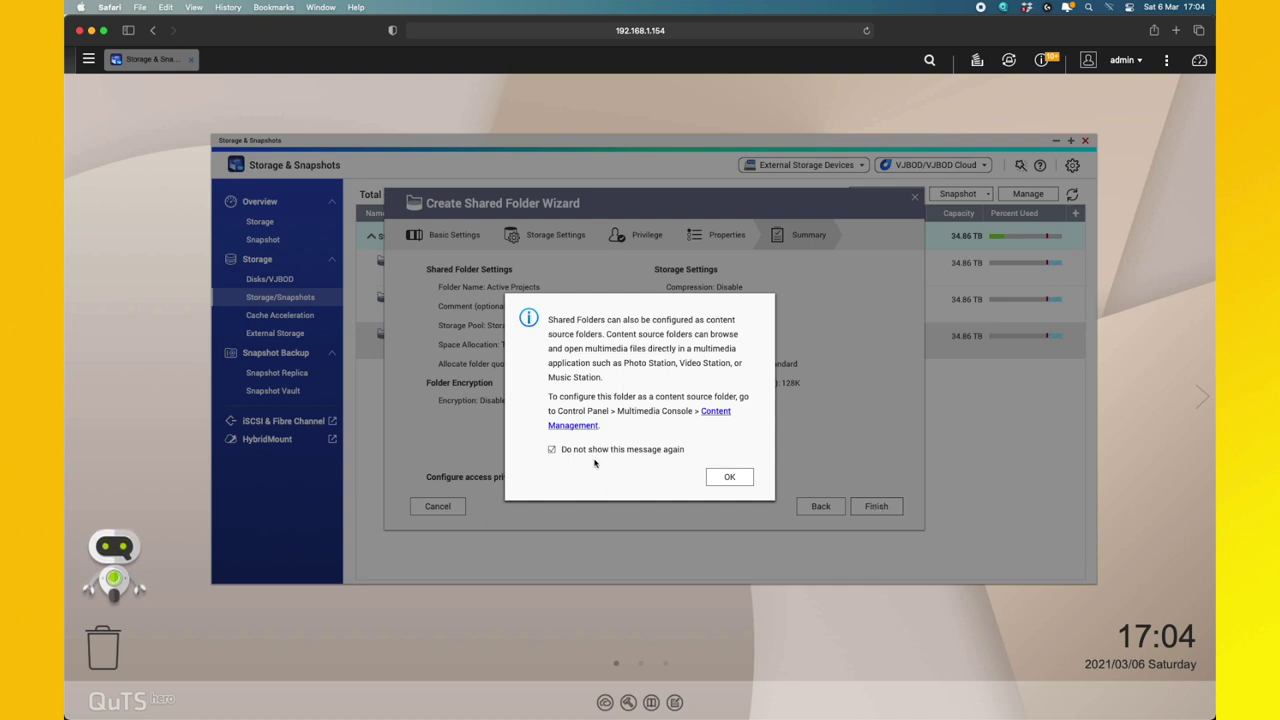
click(727, 477)
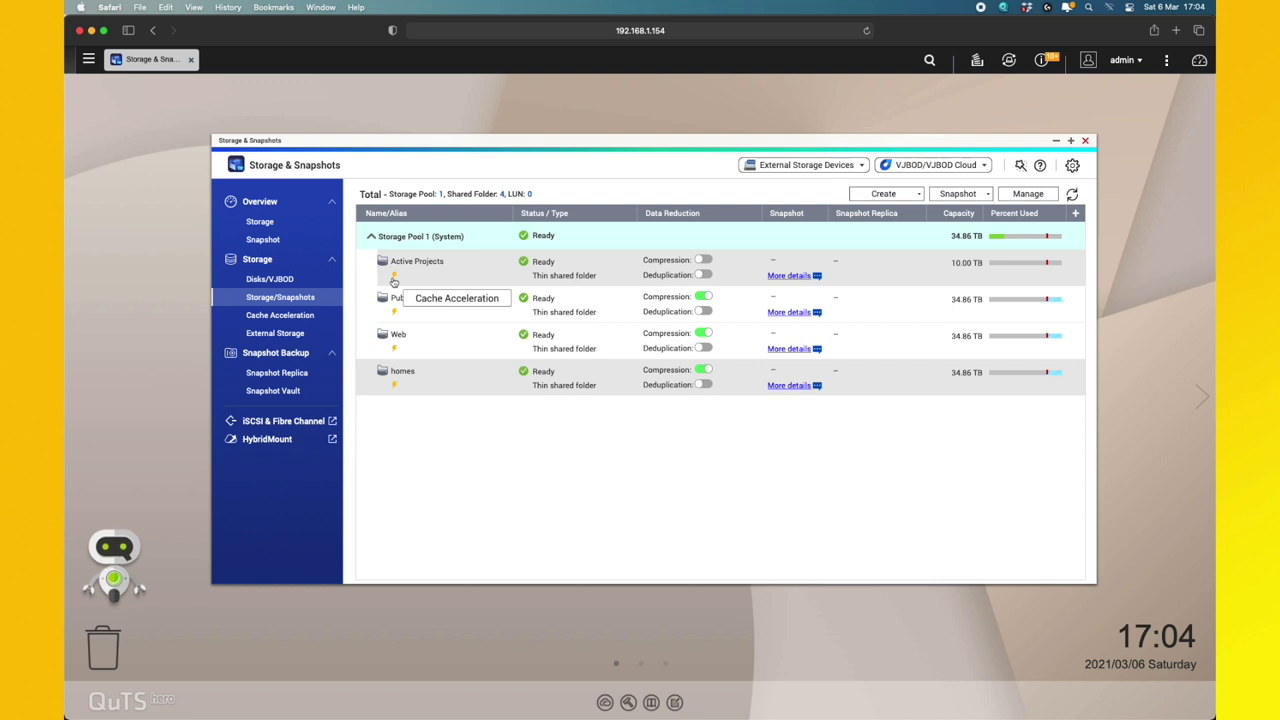
- Confirm Active Projects (10.00 TB) appears in the Cache Acceleration cached storage table
click(294, 316)
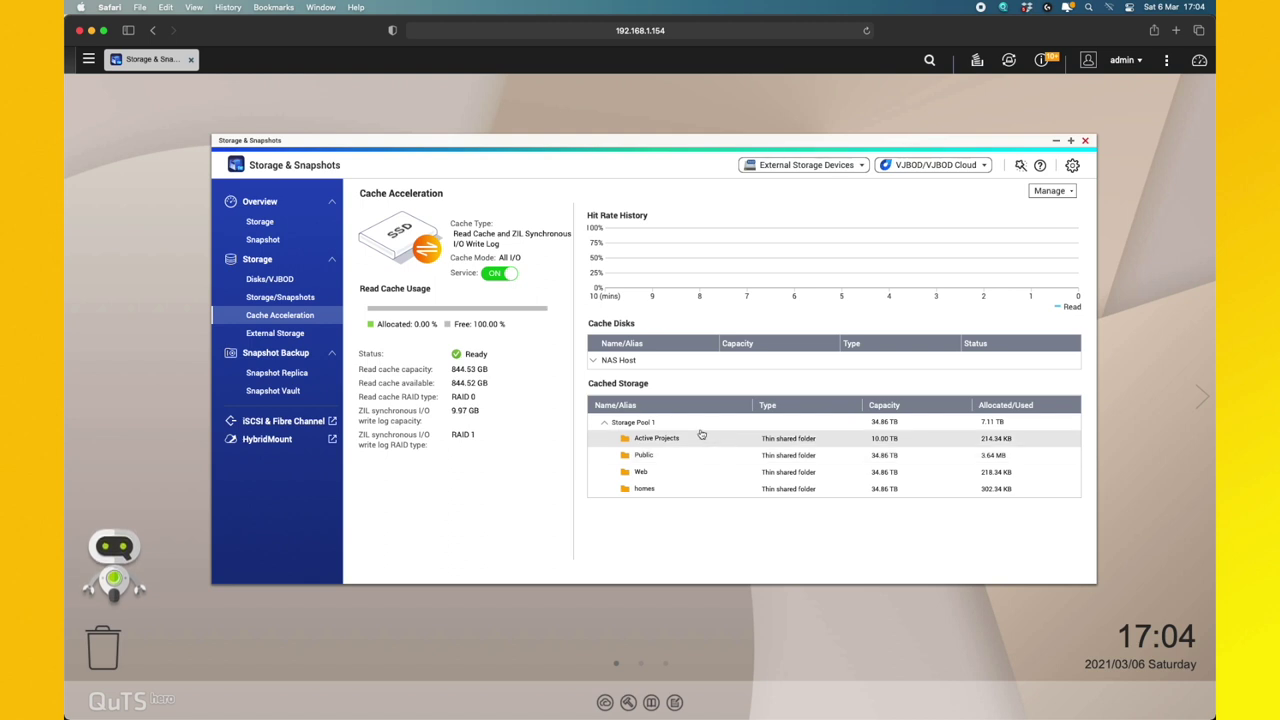
click(278, 314)
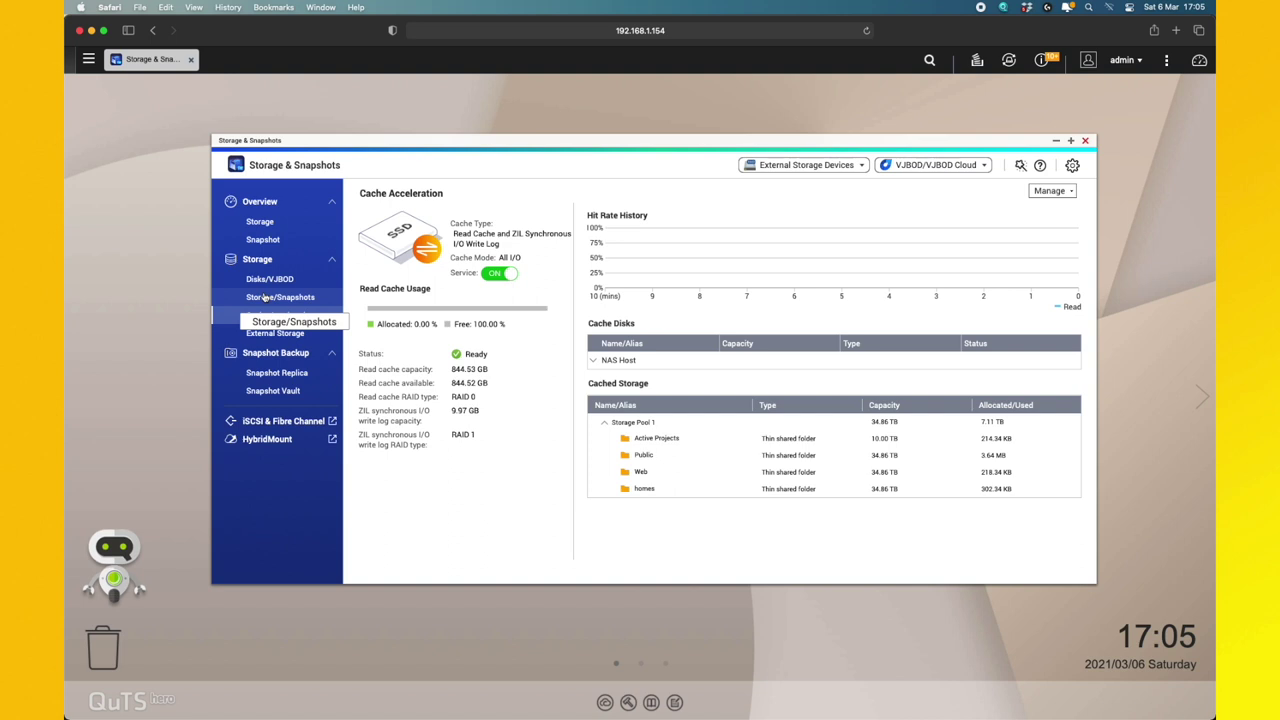
- Select the Active Projects row in Storage/Snapshots, then switch to the macOS desktop
click(263, 297)
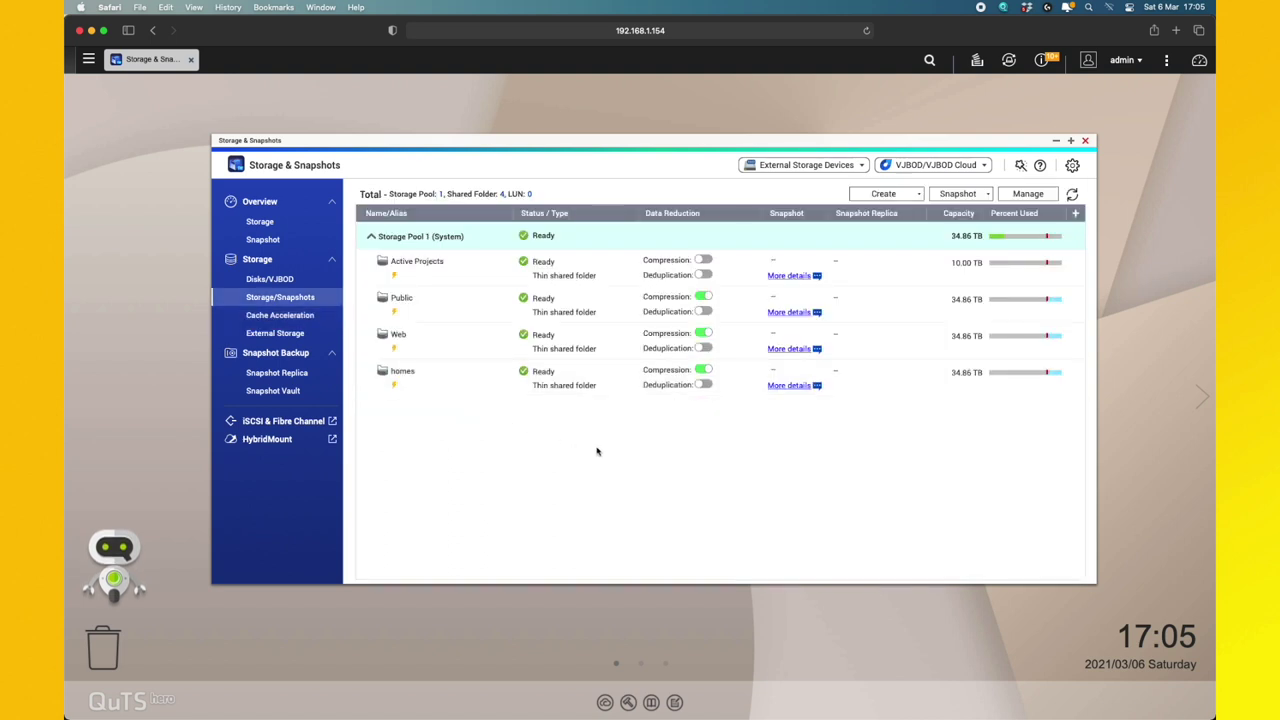
click(454, 271)
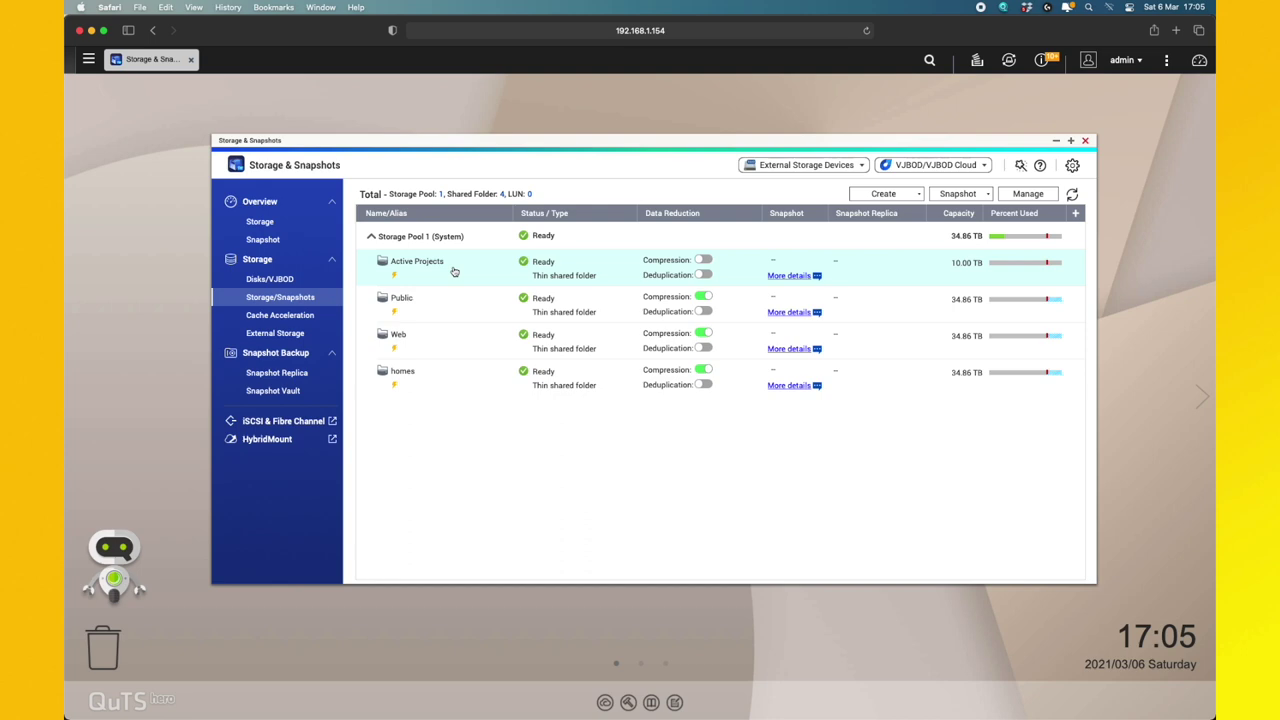
key(ctrl+Left)
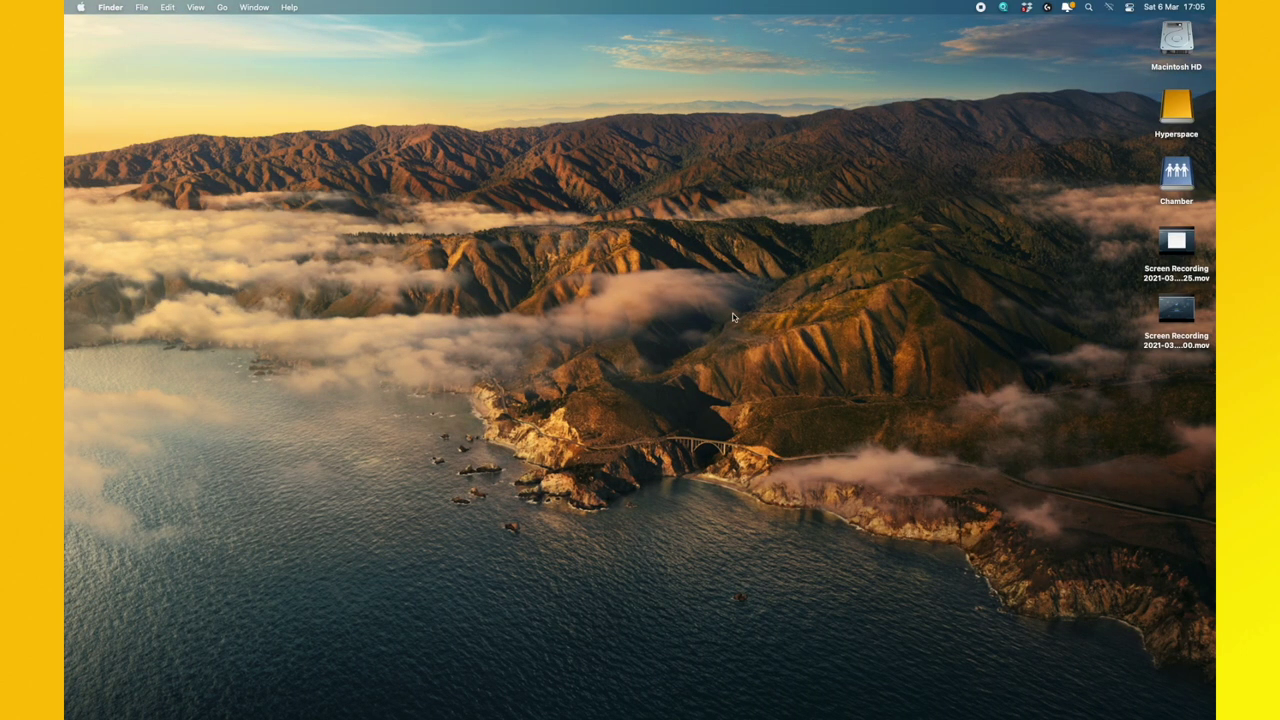
- Browse to the Gallifrey server under Network in a new Finder window and choose Connect As
click(86, 178)
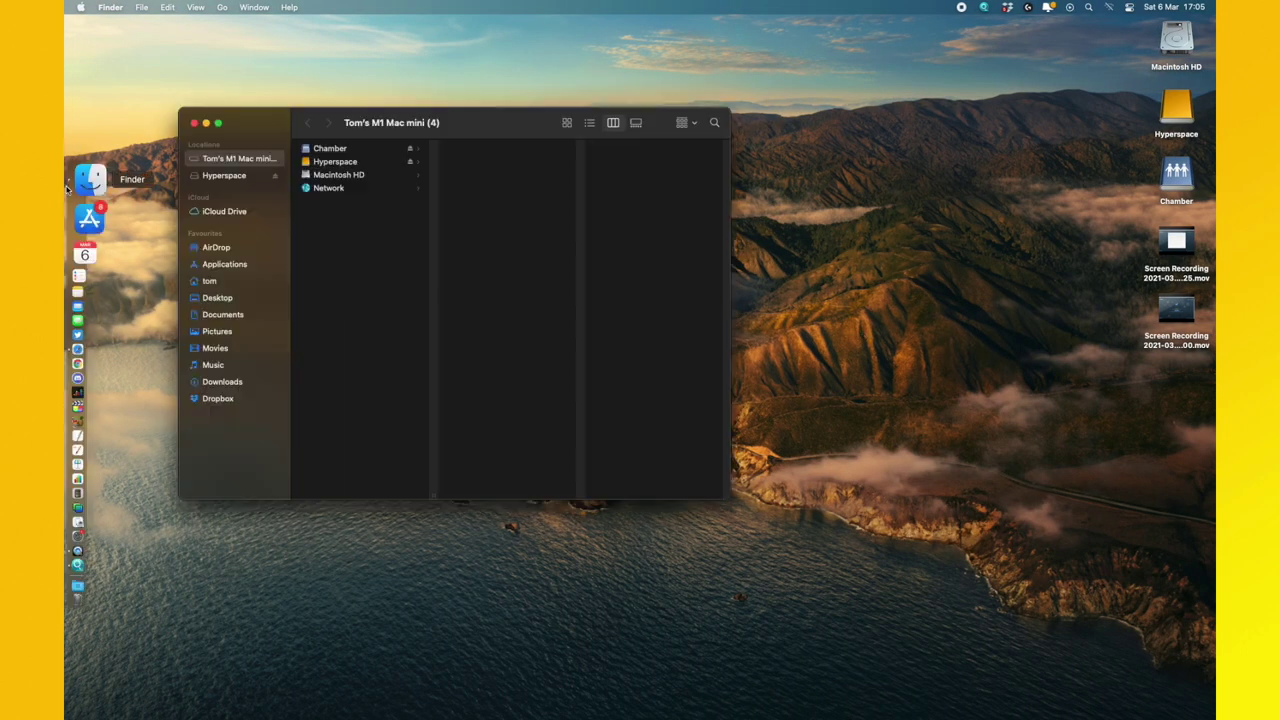
click(341, 189)
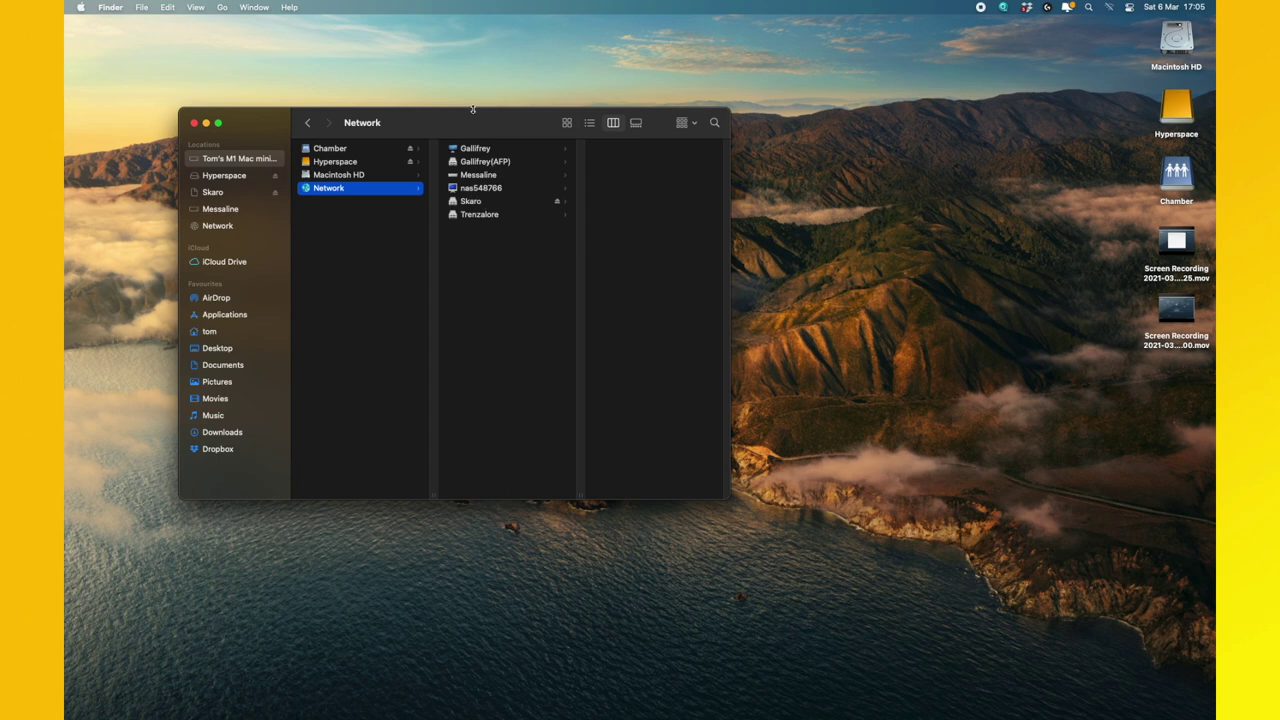
click(475, 148)
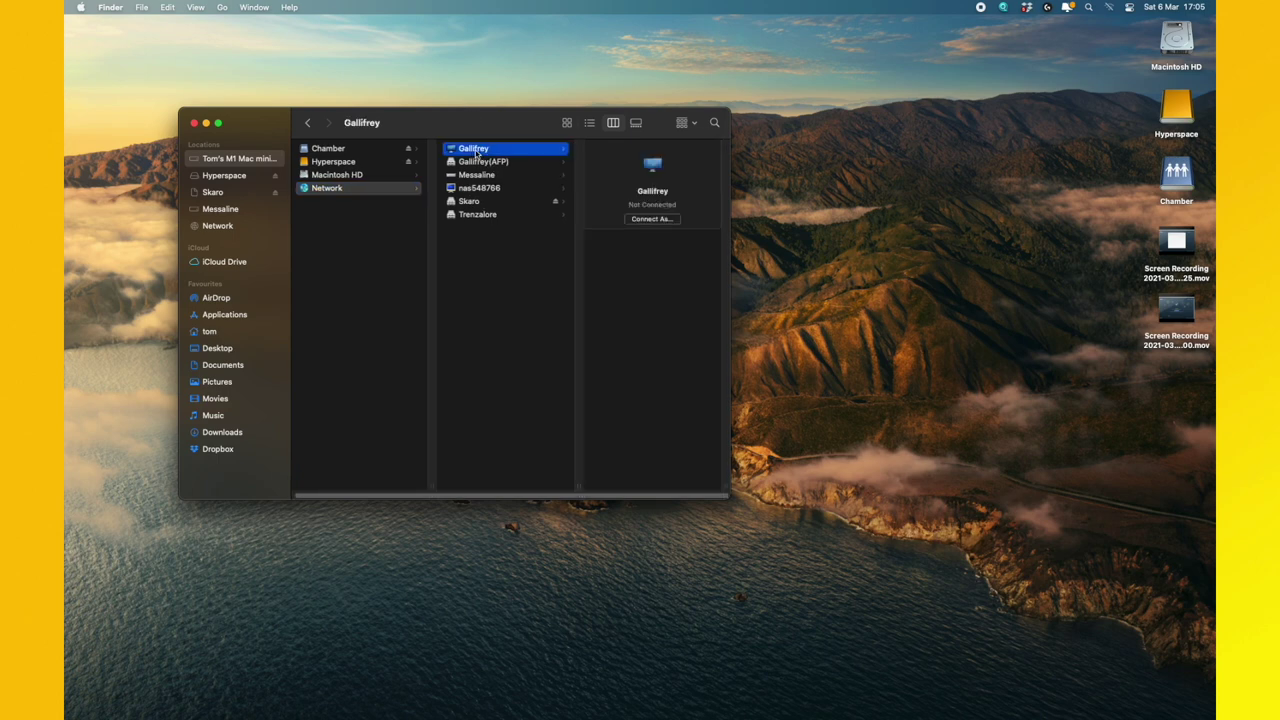
click(654, 220)
- Log in to Gallifrey with the admin user name and its password
click(677, 272)
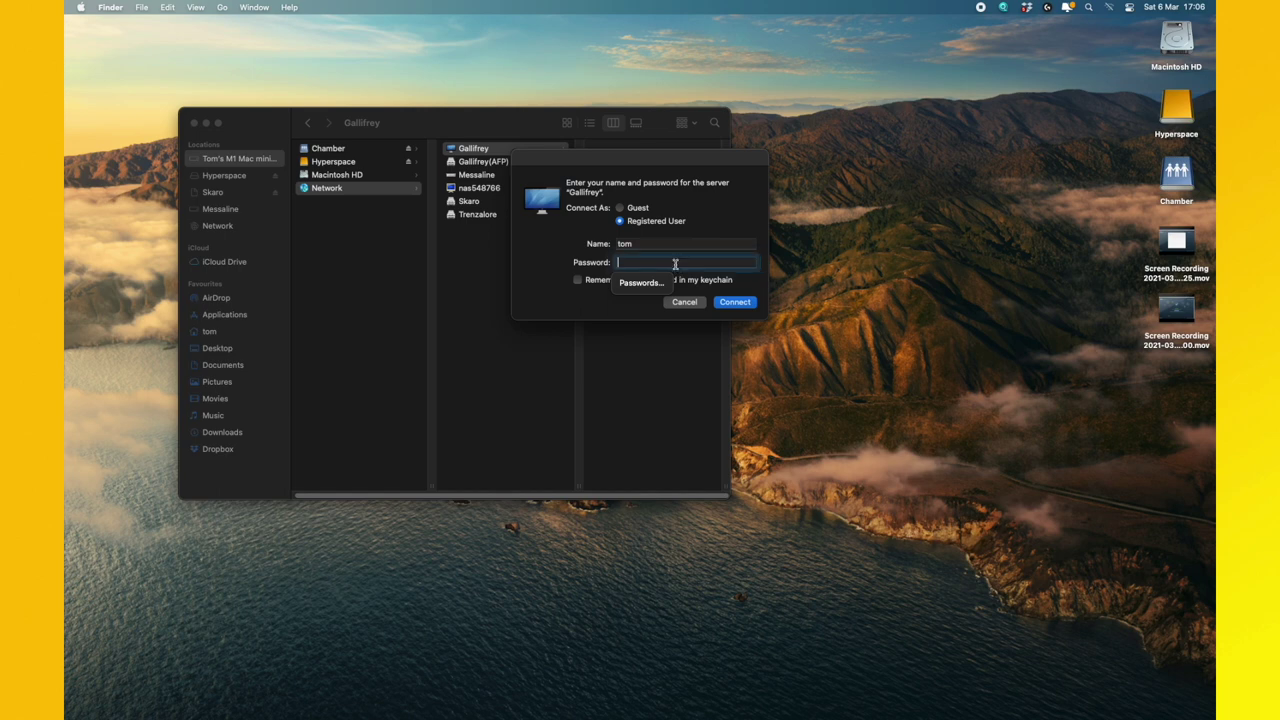
text(admin)
key(Tab)
text(•••••••)
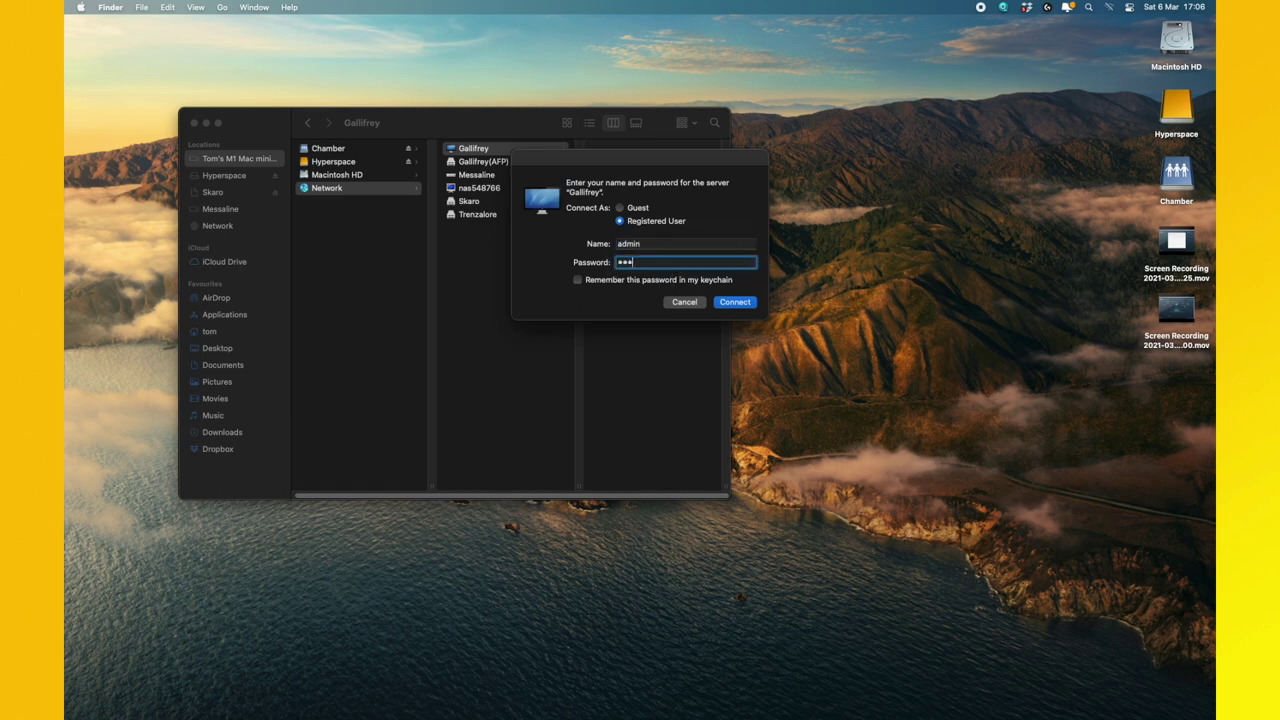
key(Return)
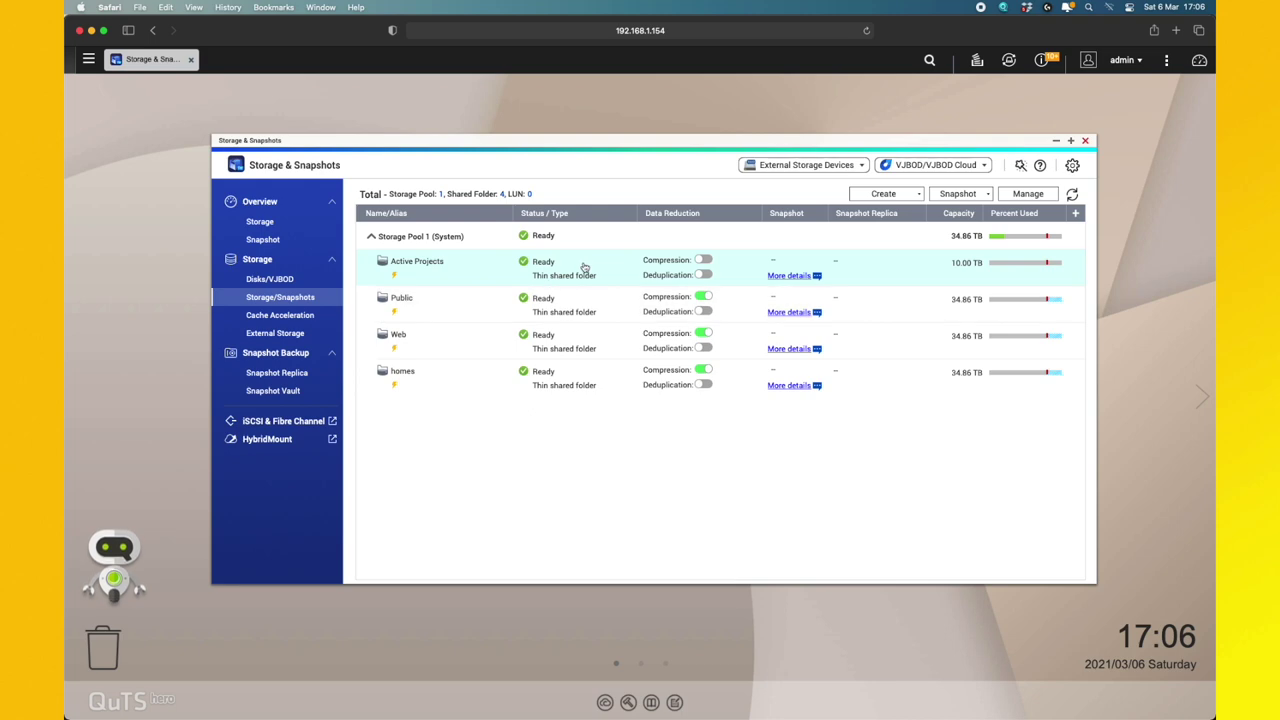
key(ctrl+Right)
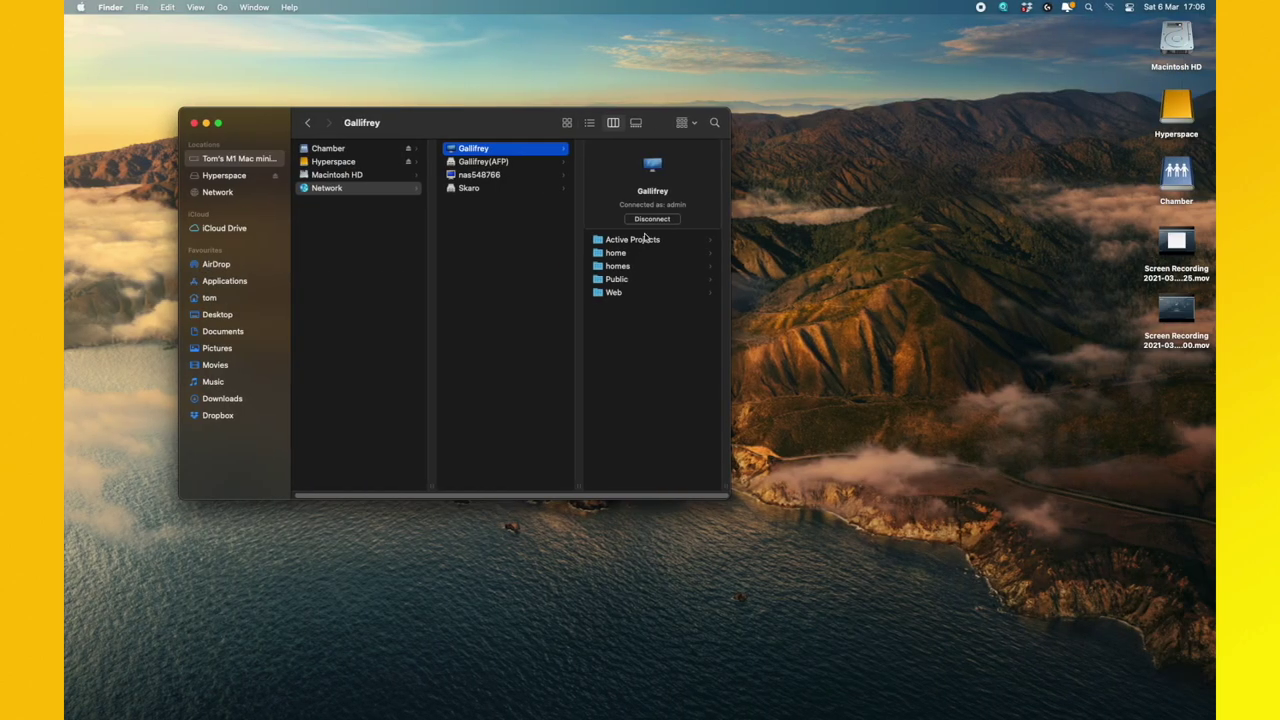
- Mount the Active Projects share from Gallifrey and check a desktop recording's size (2.14 GB)
click(641, 241)
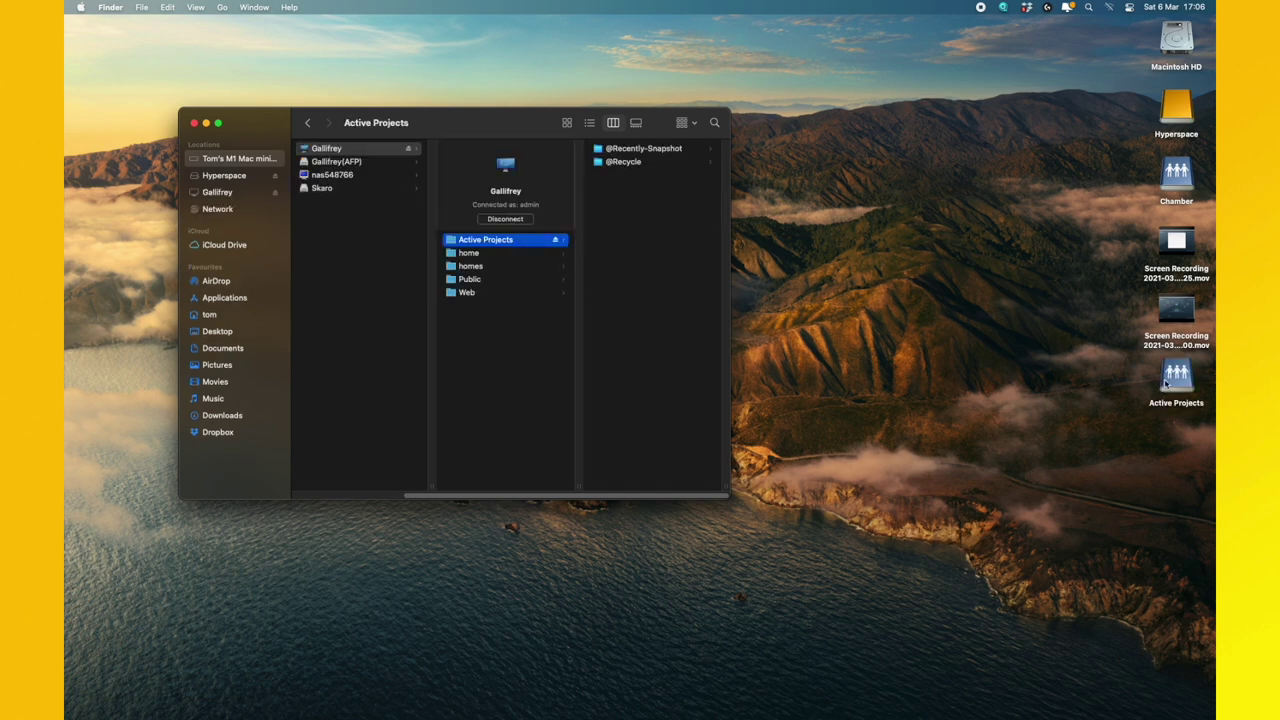
click(1165, 384)
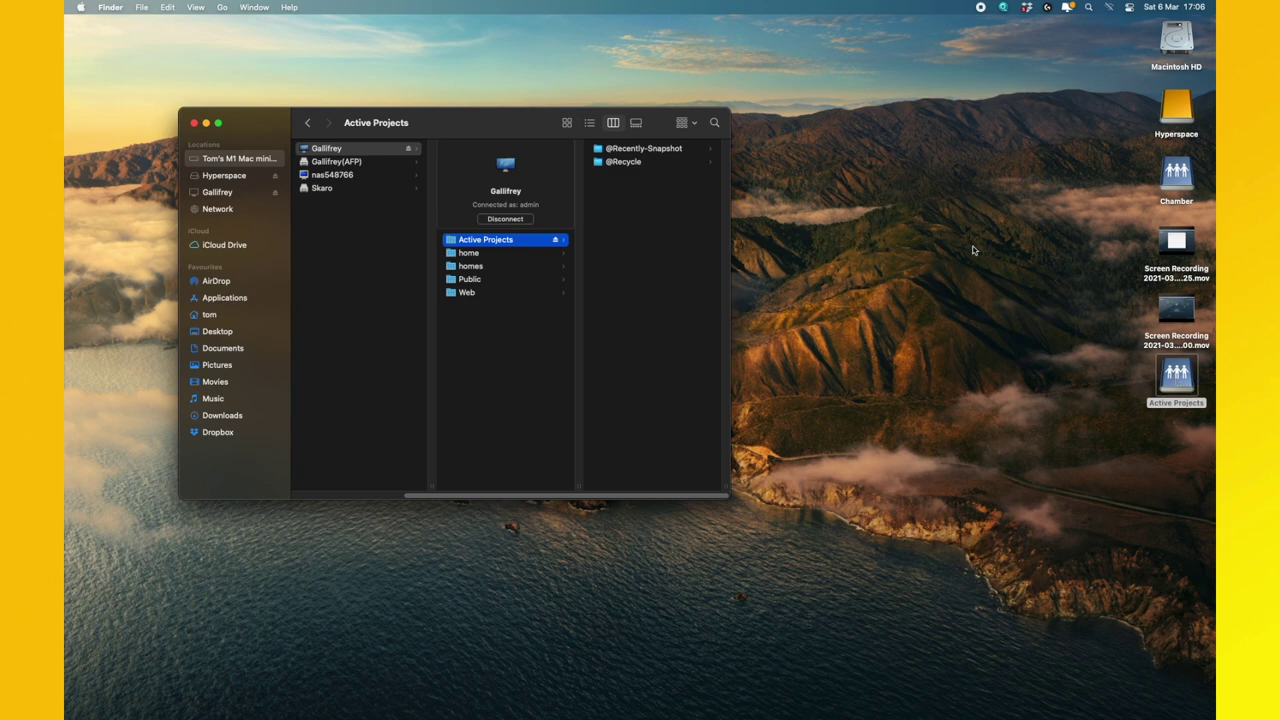
click(1051, 310)
key(Up)
click(1087, 323)
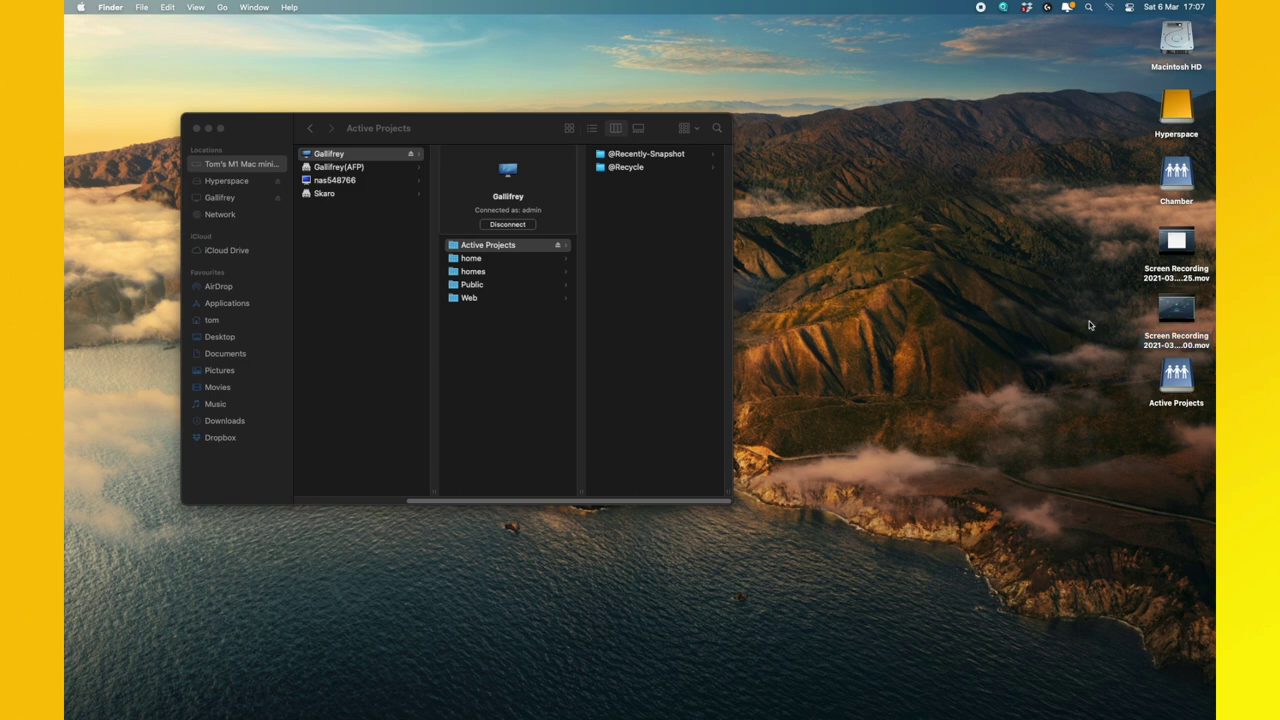
click(1168, 342)
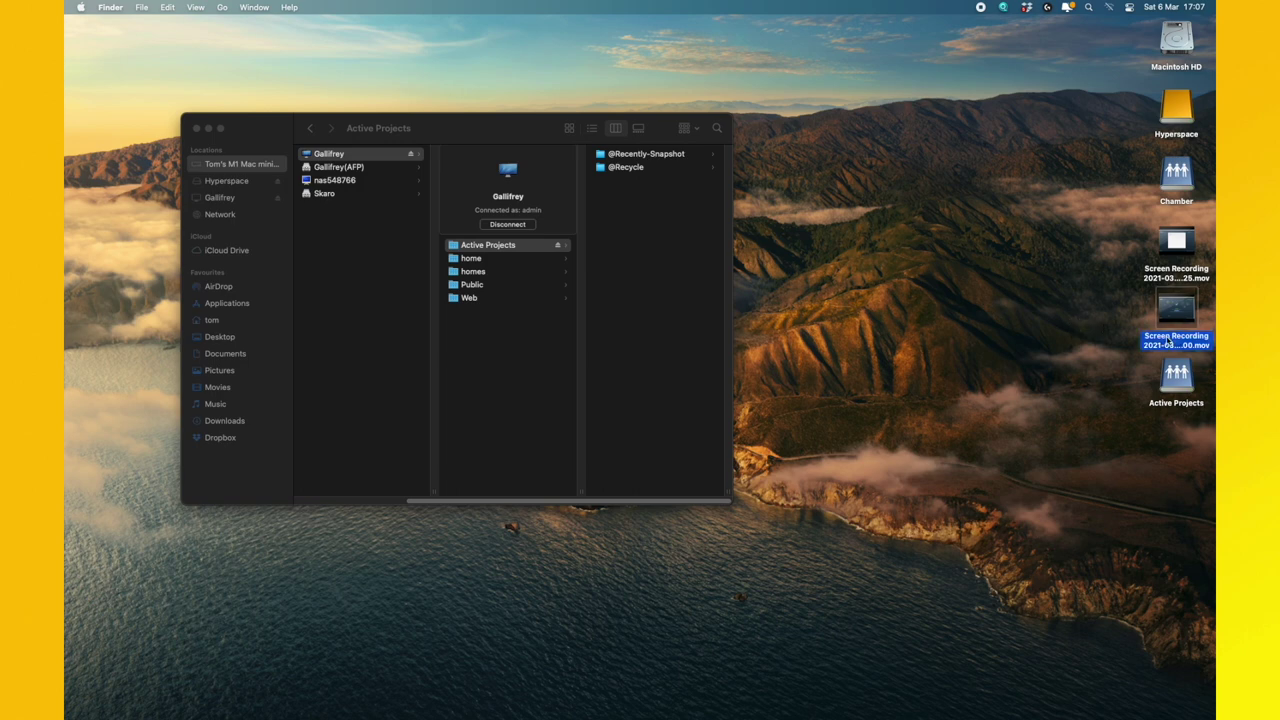
key(super+i)
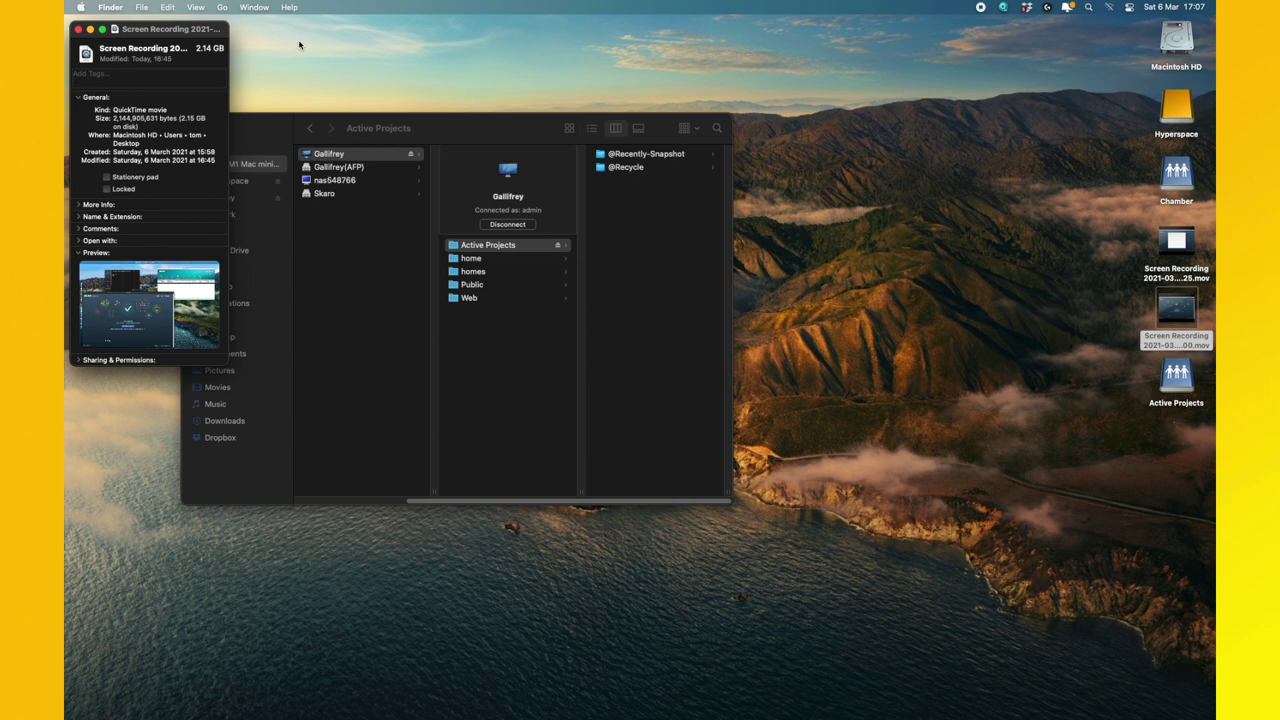
key(super+w)
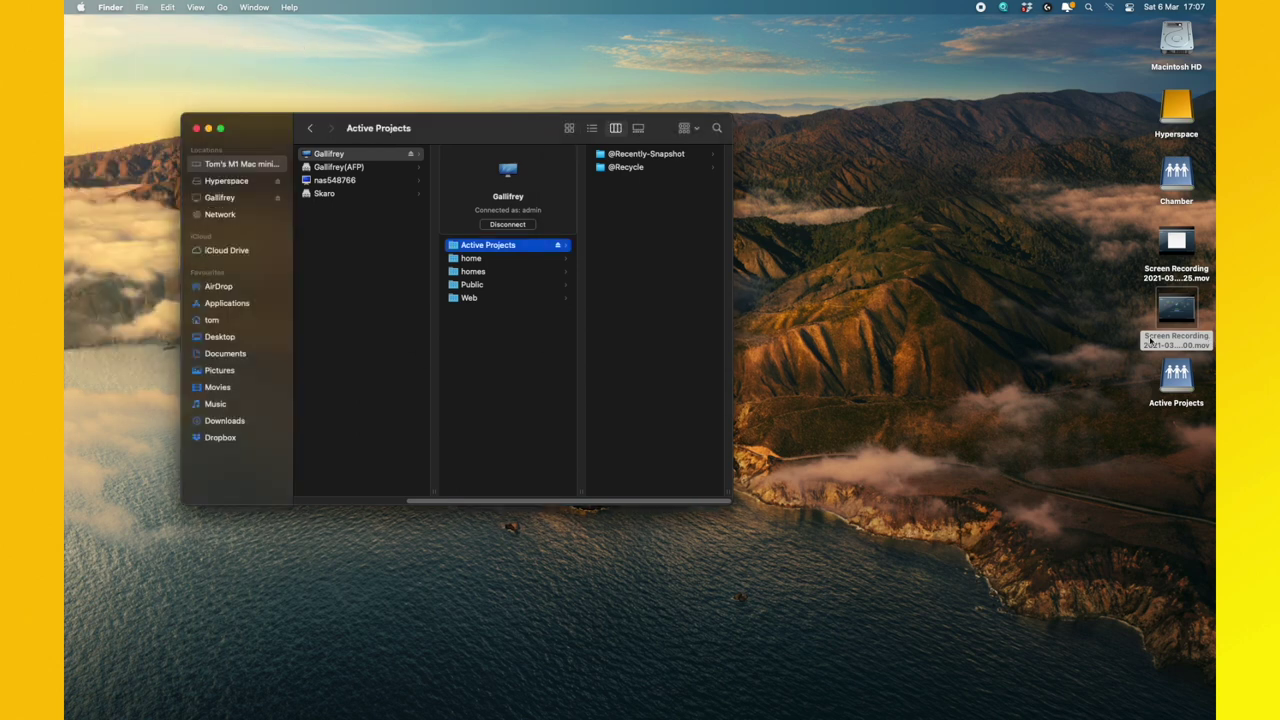
- Copy the screen recording and the 183.16 GB '2021 - February' library onto Active Projects
drag(1168, 356, 668, 307)
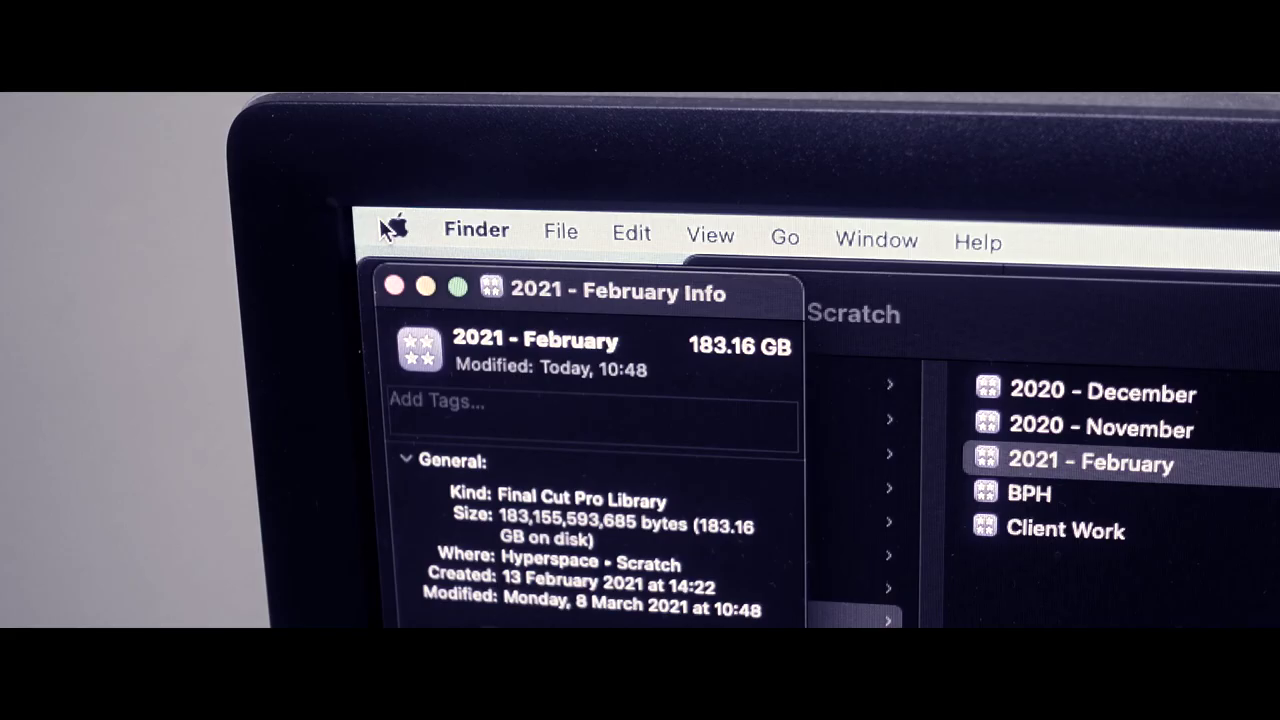
drag(430, 268, 1040, 305)
drag(1039, 303, 1040, 304)
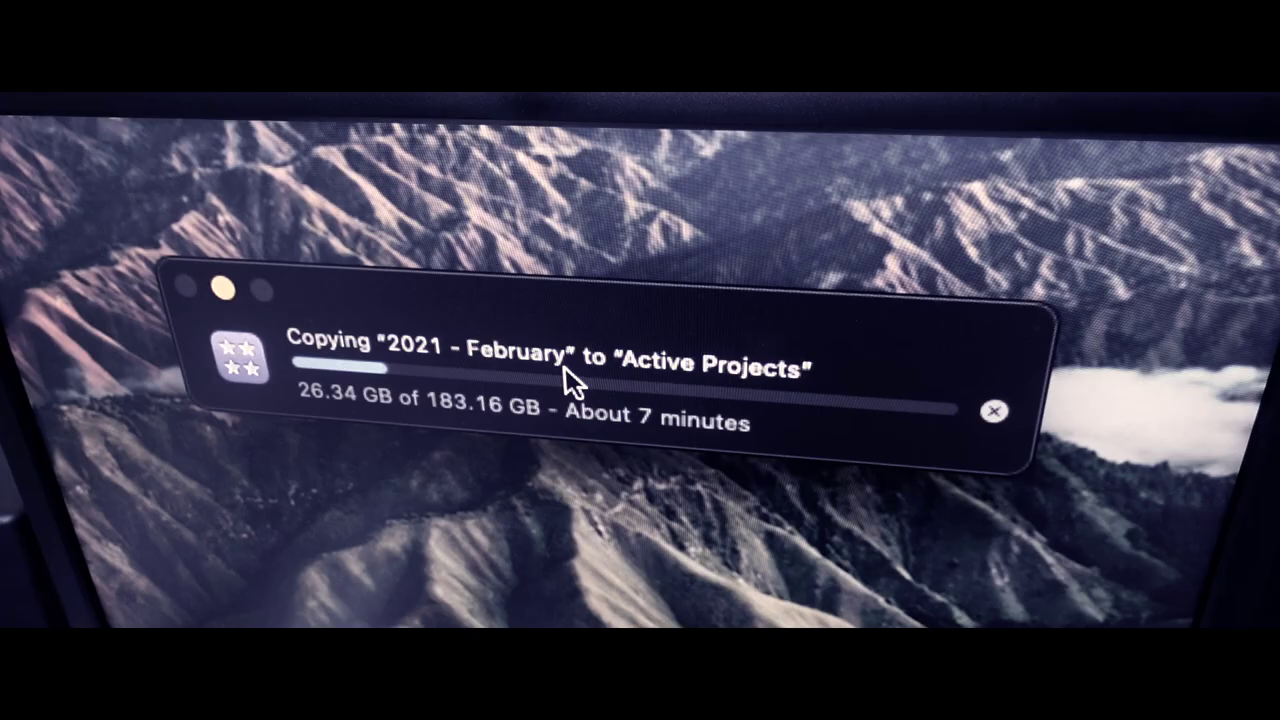
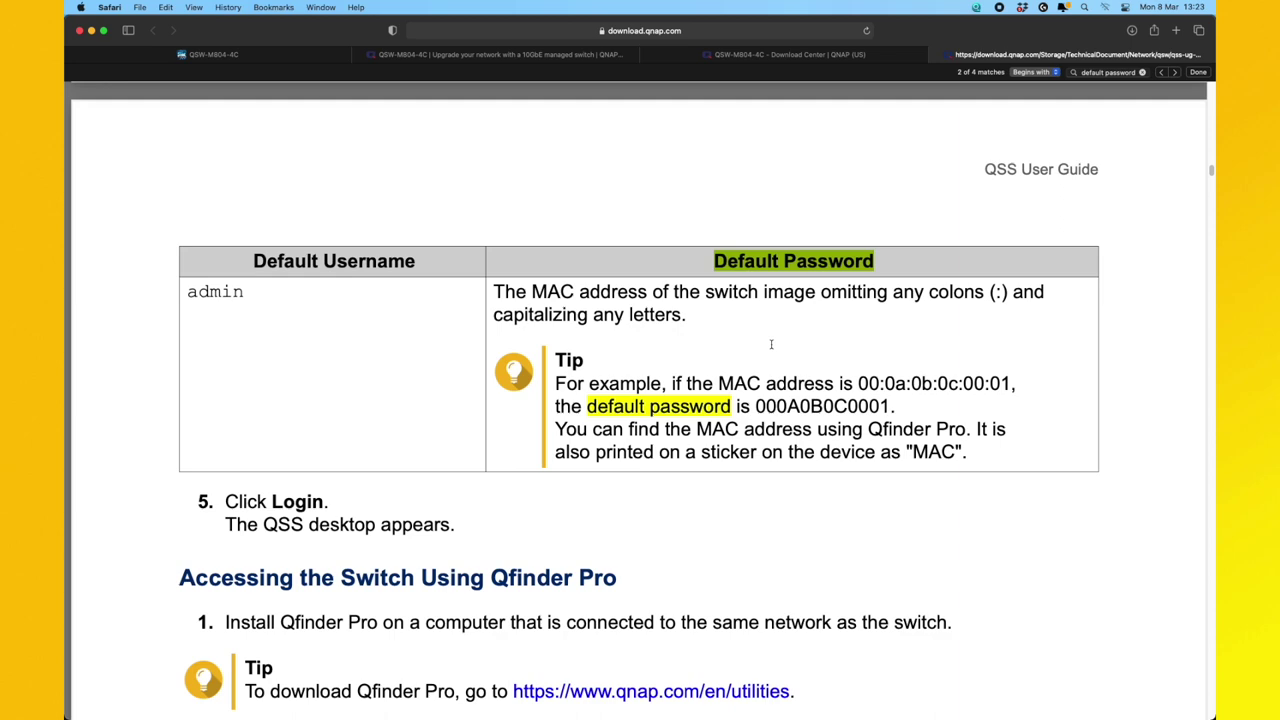
- Review the QSW-M804-4C product page, the Download Center and the user guide's default password section
key(super+2)
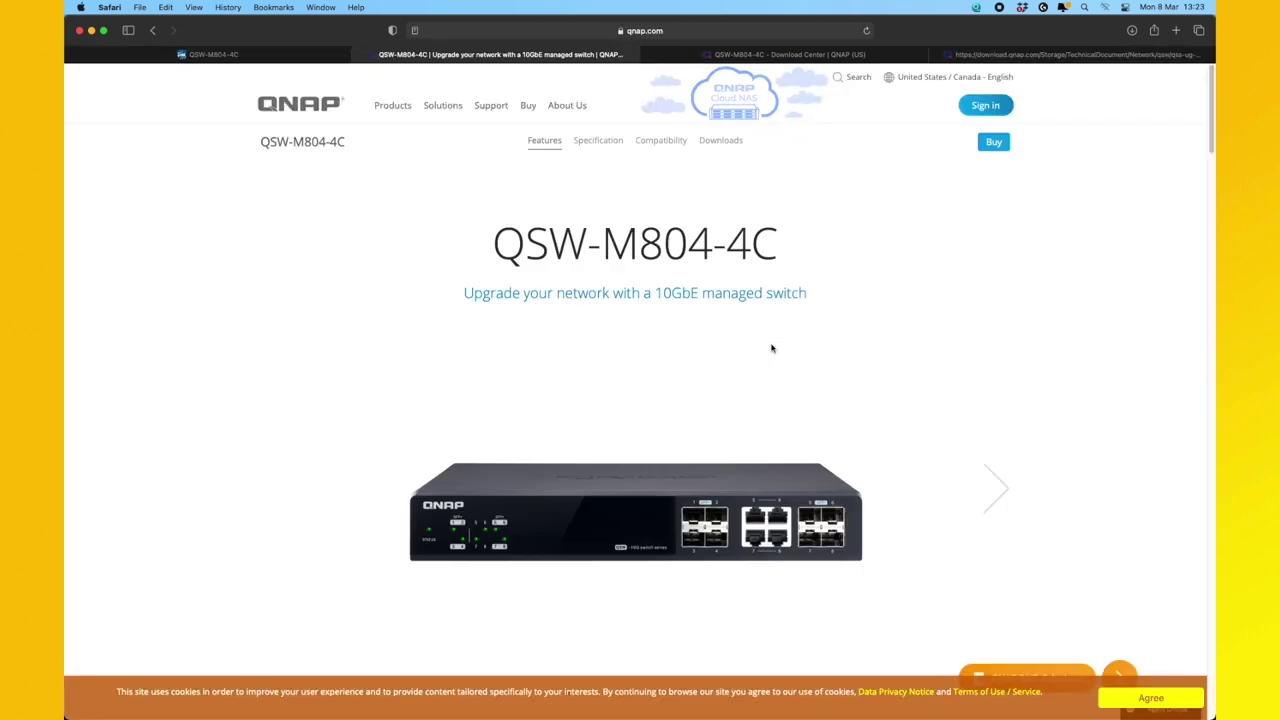
scroll(771, 349, down, 10)
scroll(758, 350, up, 10)
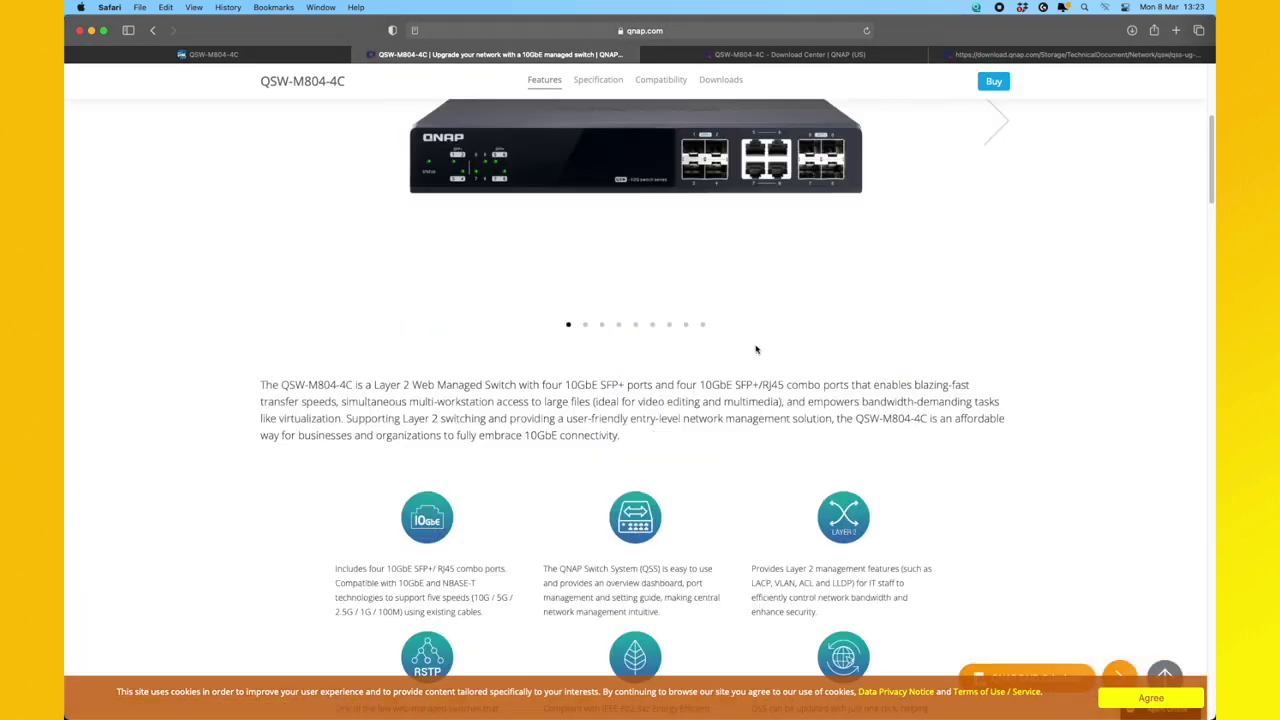
key(super+3)
scroll(740, 337, down, 1)
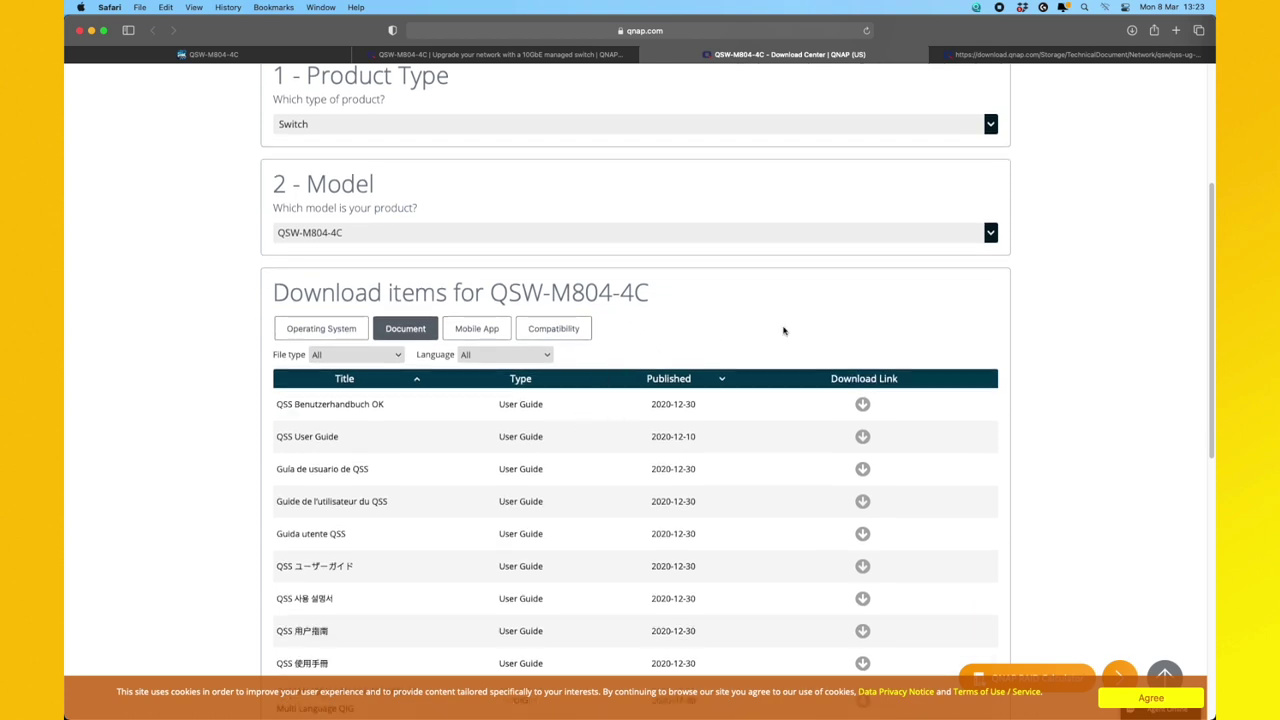
key(super+4)
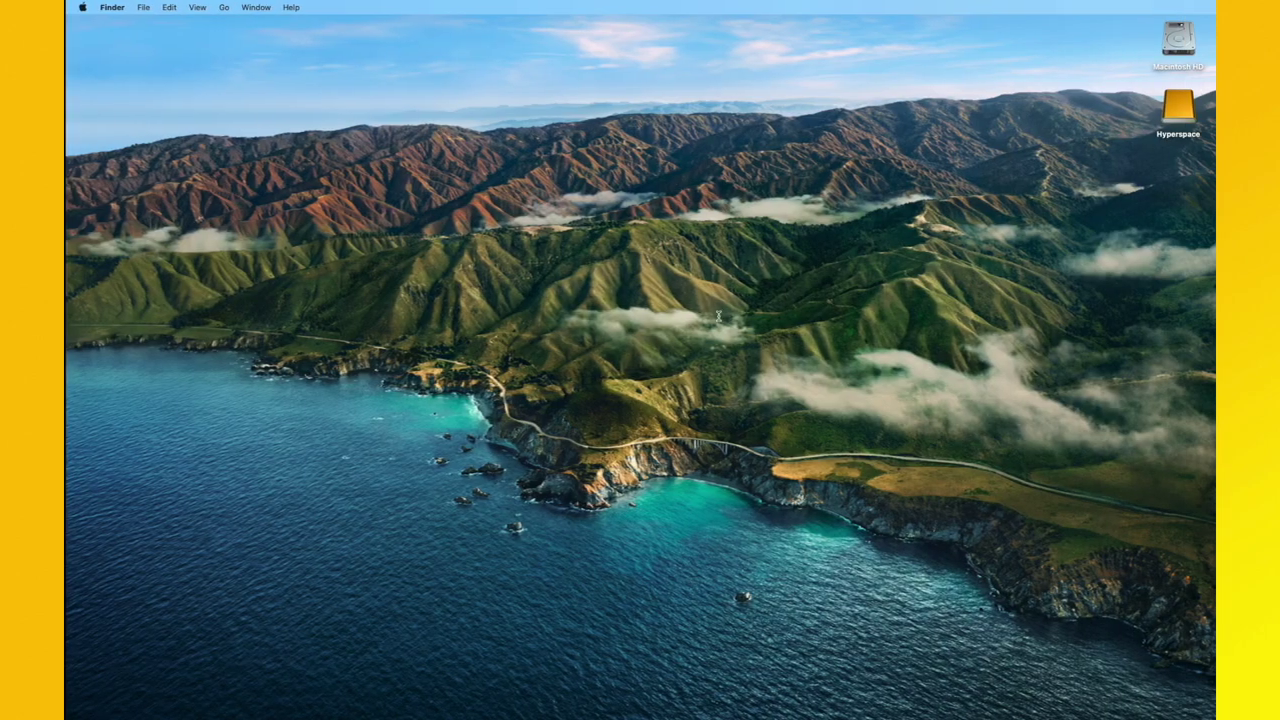
- Launch Qfinder Pro via Spotlight to read the switch's IP and MAC, and move its window right
key(super+space)
text(Qfinder Pro)
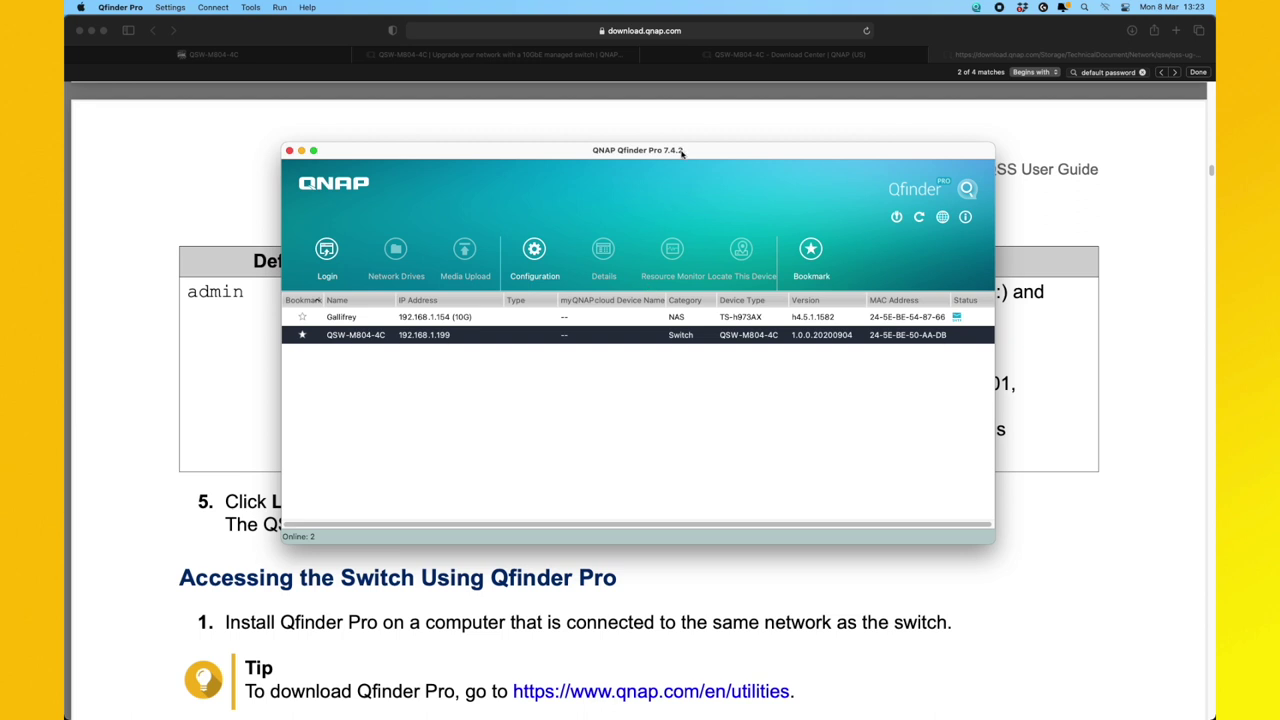
drag(720, 150, 821, 133)
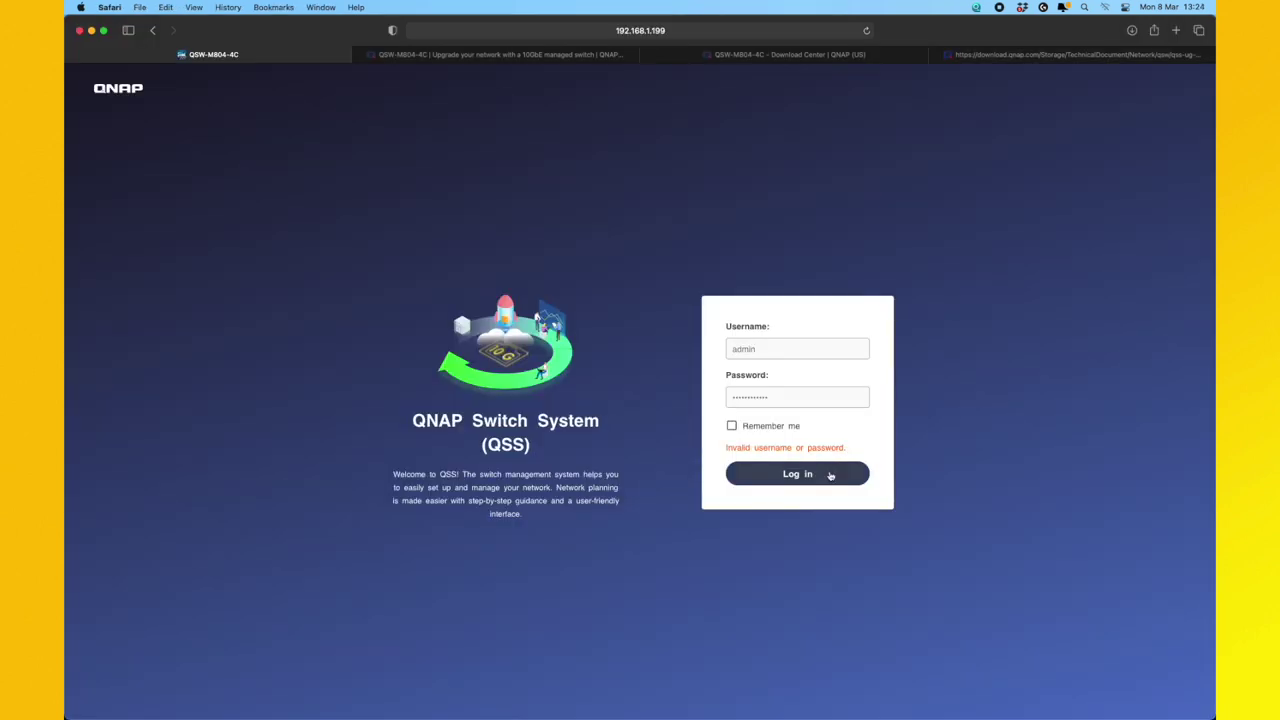
- Log in with default credentials, set and confirm a new admin password, then sign in with it
click(830, 476)
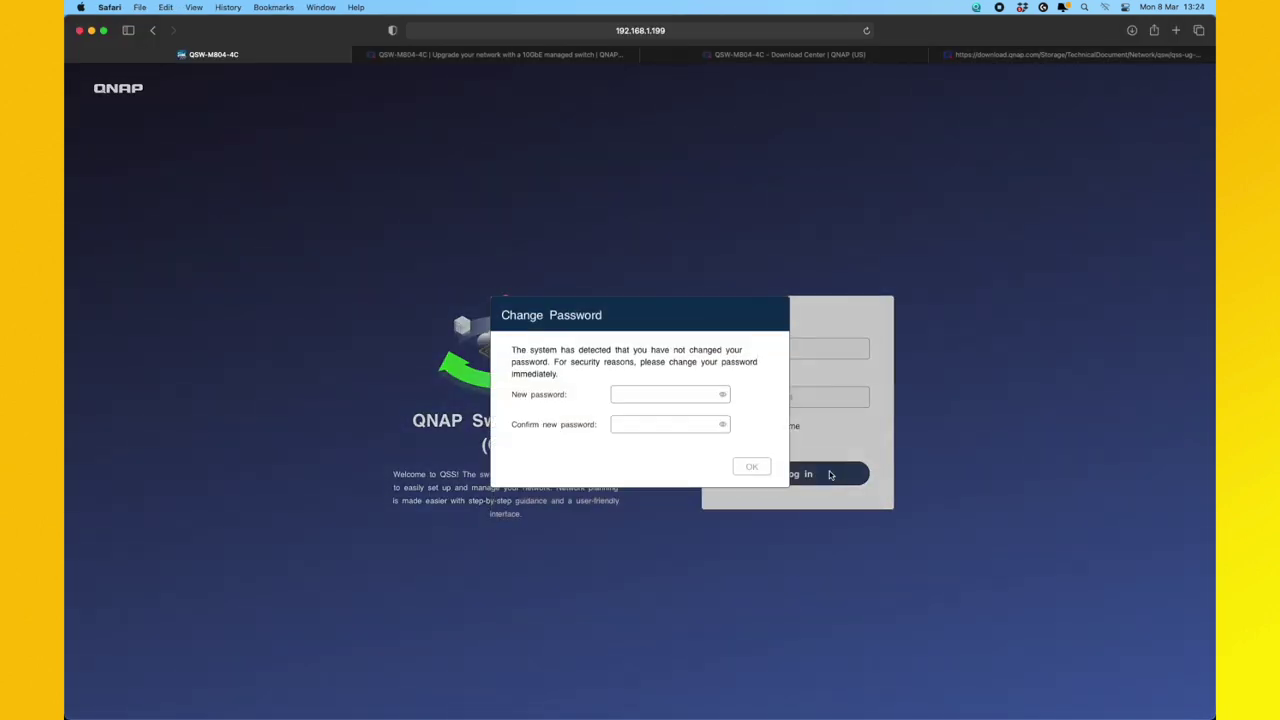
click(670, 394)
text(•••••••)
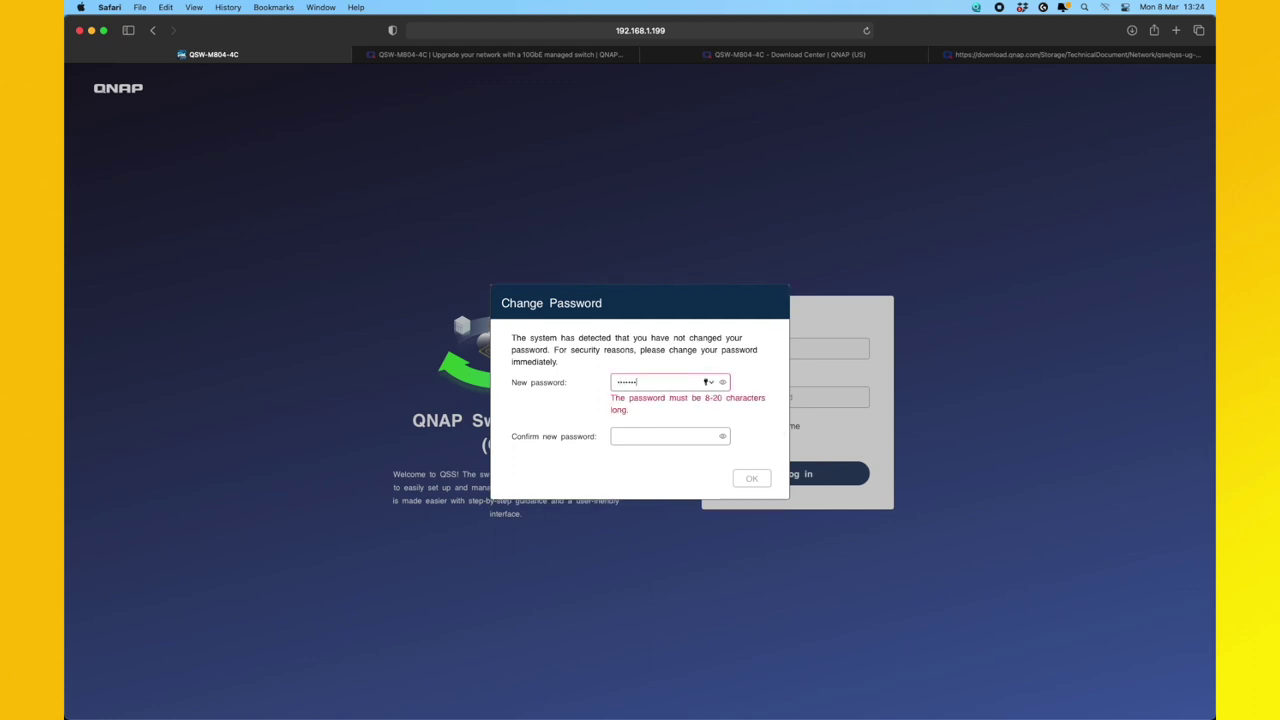
text(•••)
key(Tab)
text(•••••••)
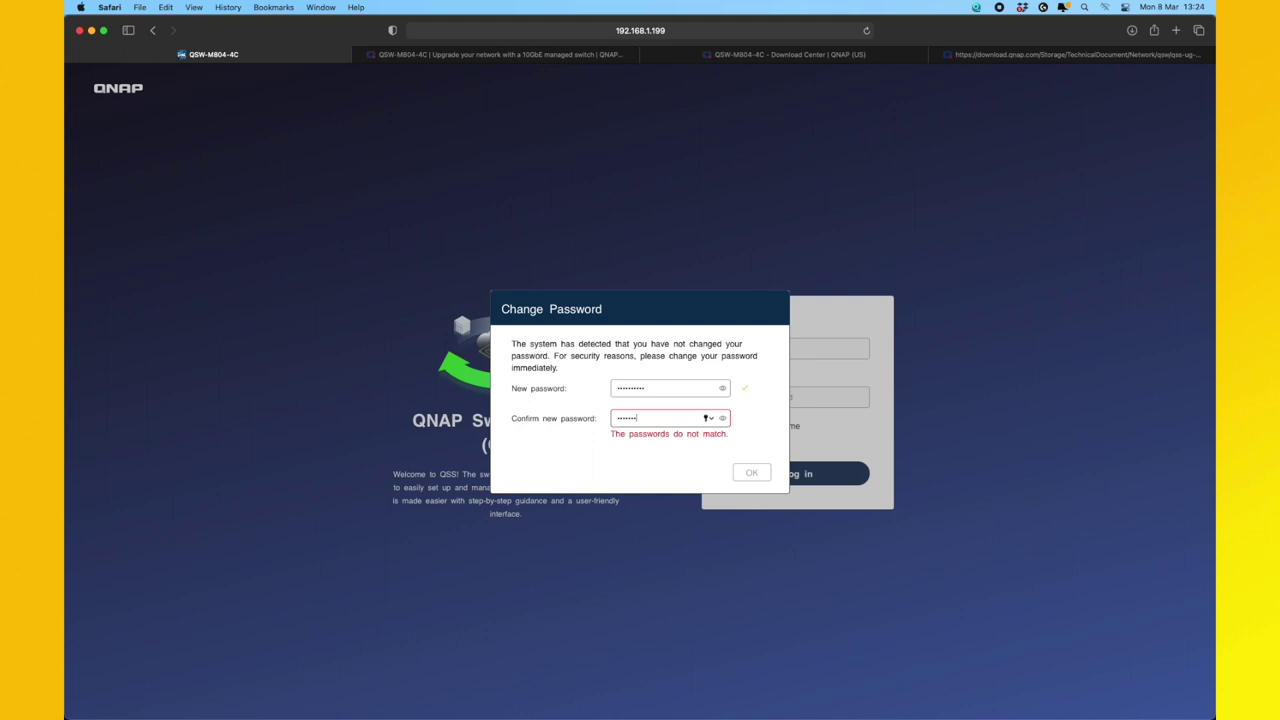
text(•••)
key(Return)
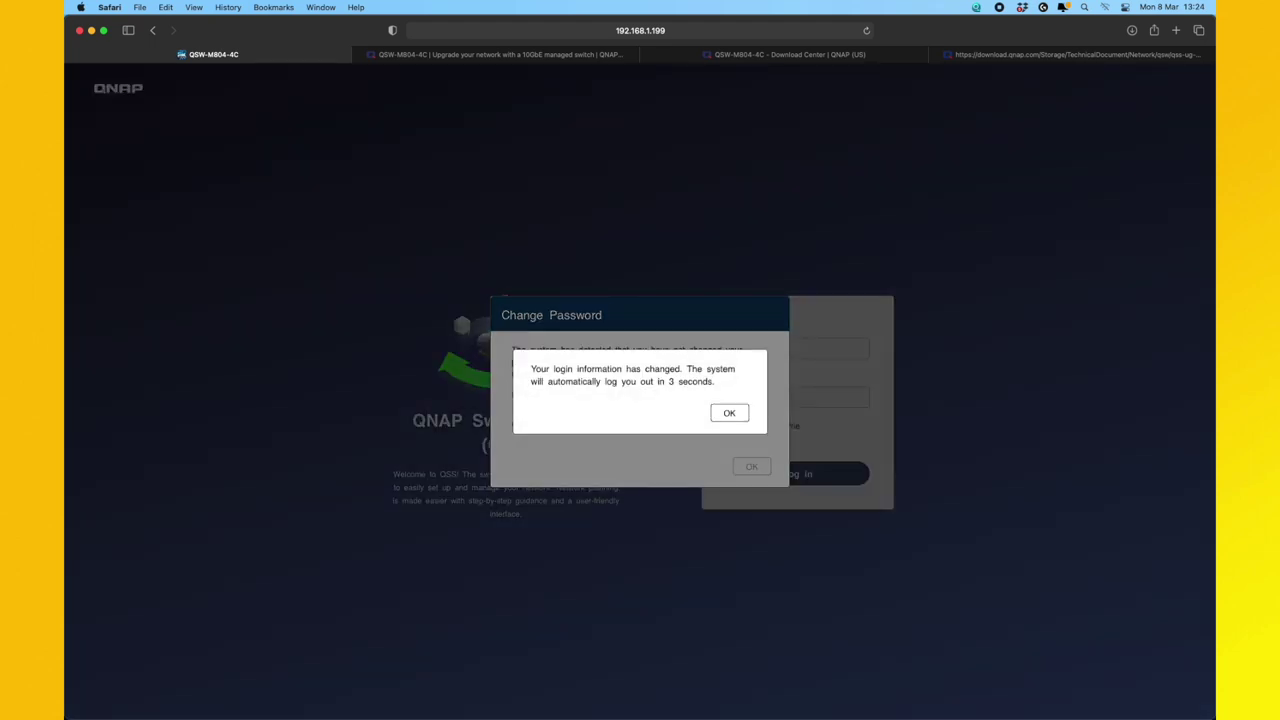
text(••)
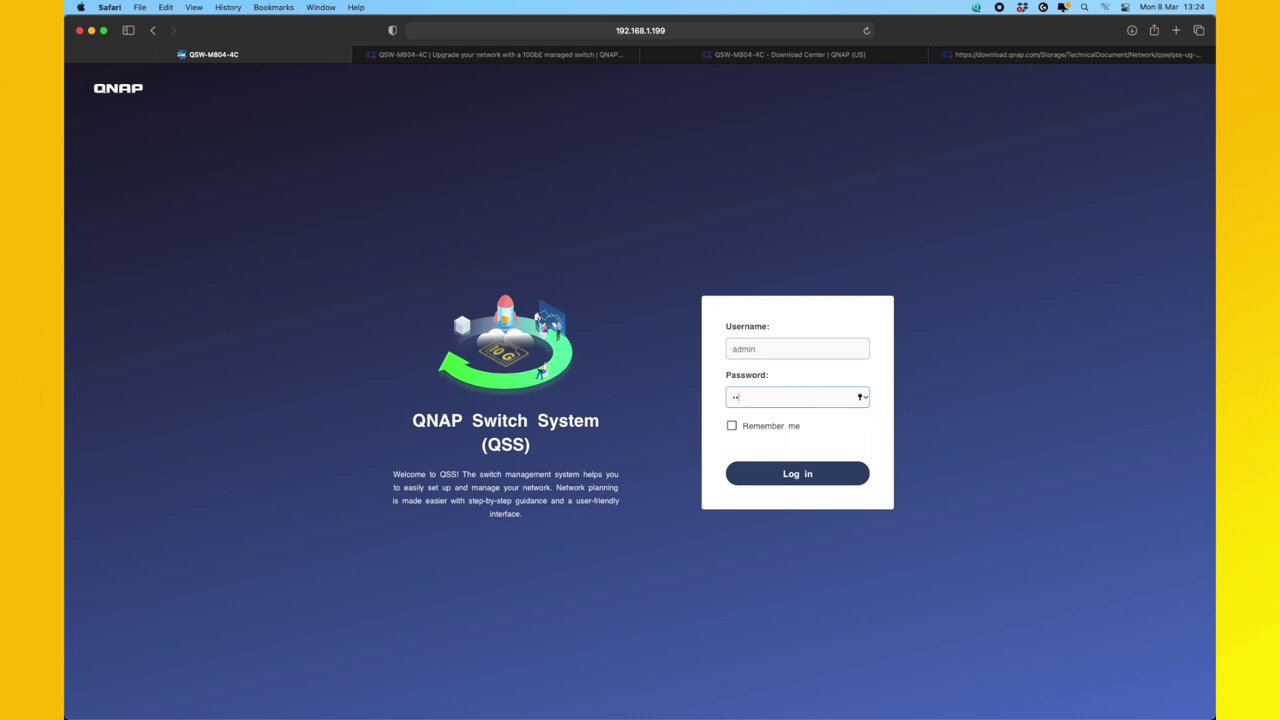
key(Return)
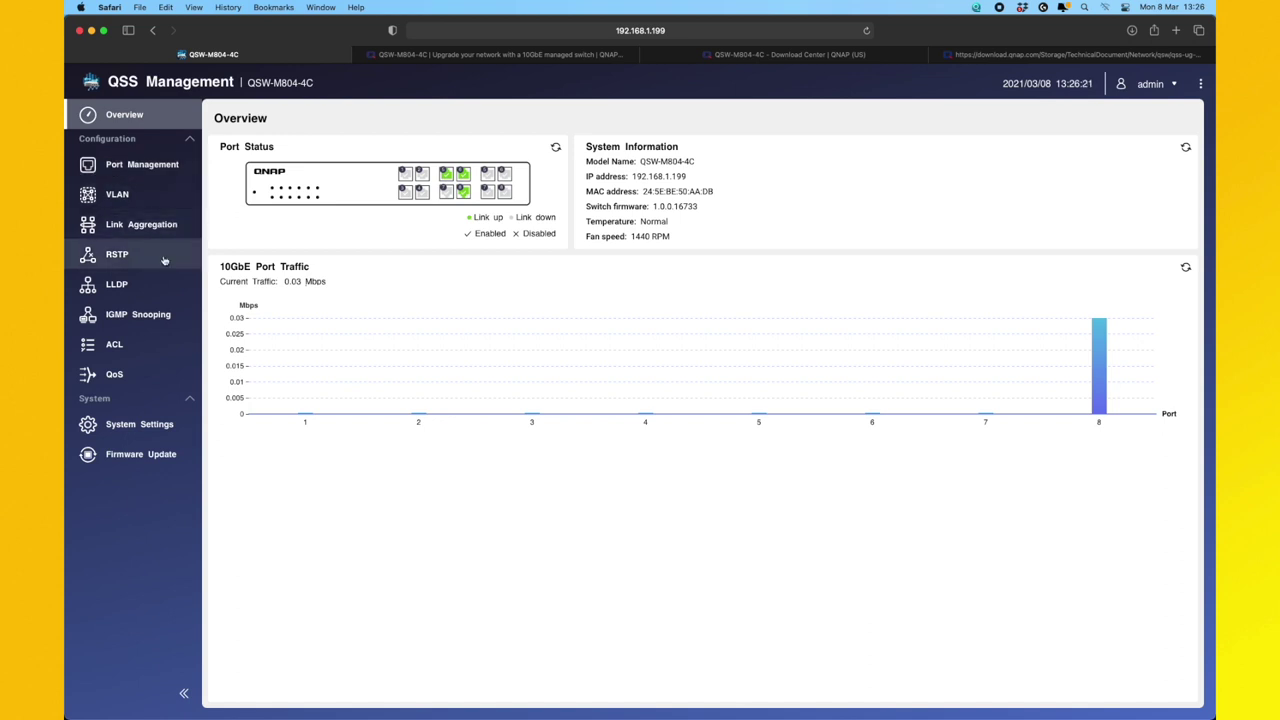
- Visit the VLAN and Link Aggregation pages, then open Port Management's port status table
click(186, 204)
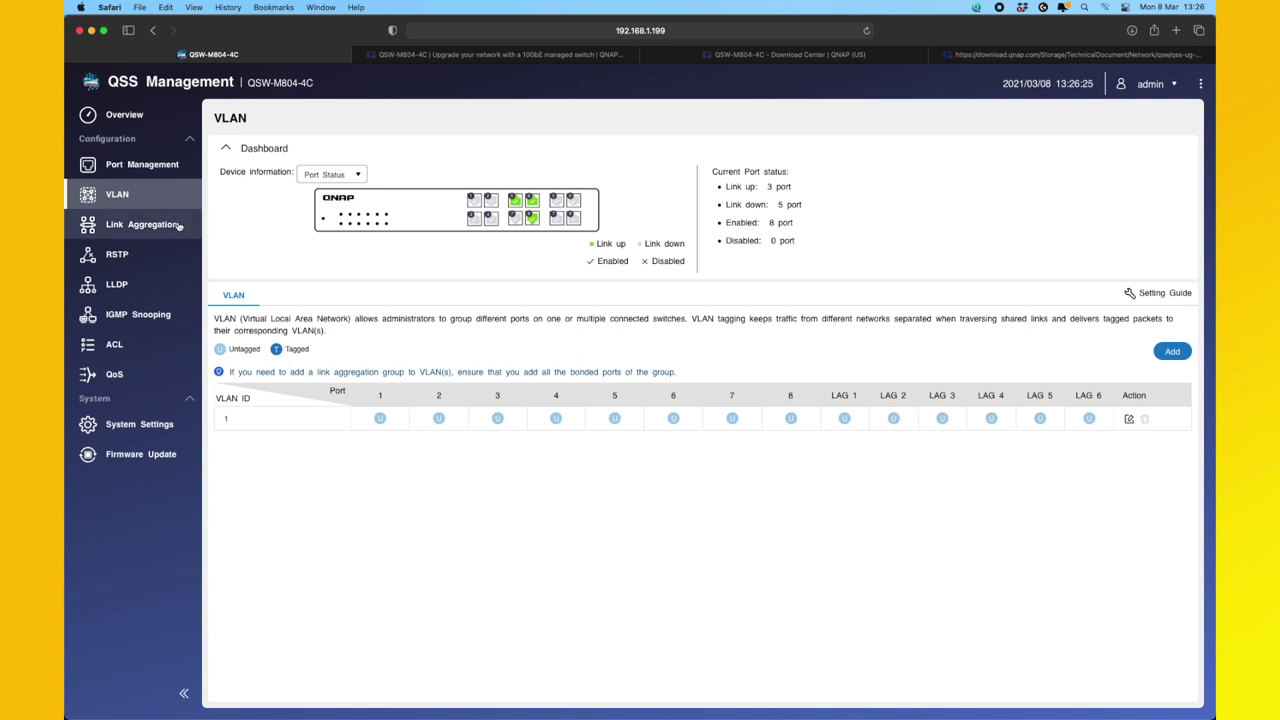
click(179, 226)
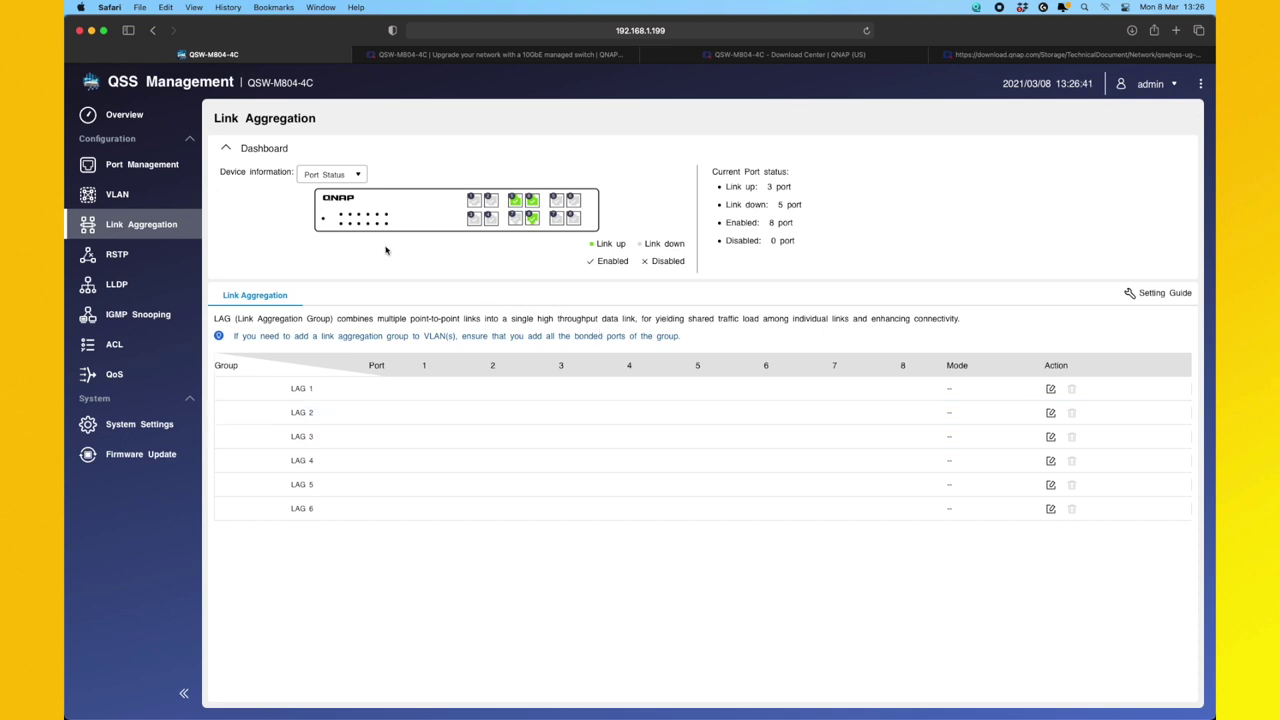
click(146, 163)
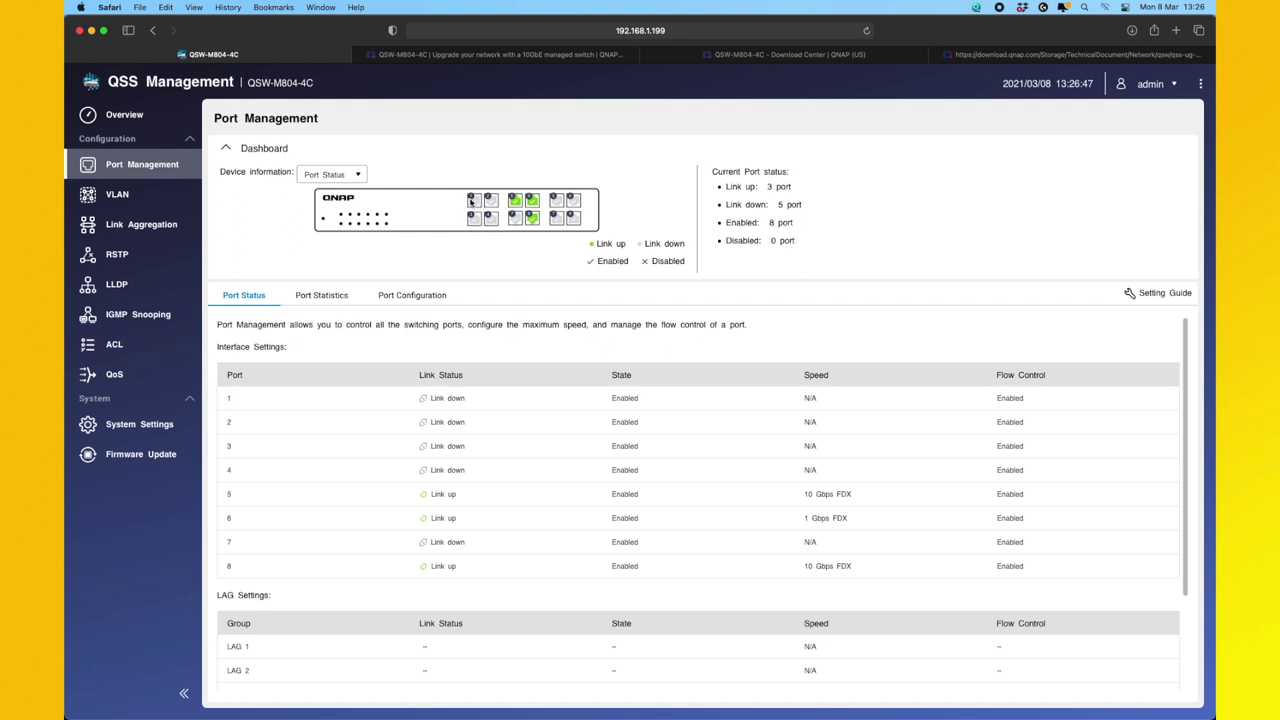
- Check Port Statistics, then view Port Configuration for all eight ports
click(316, 297)
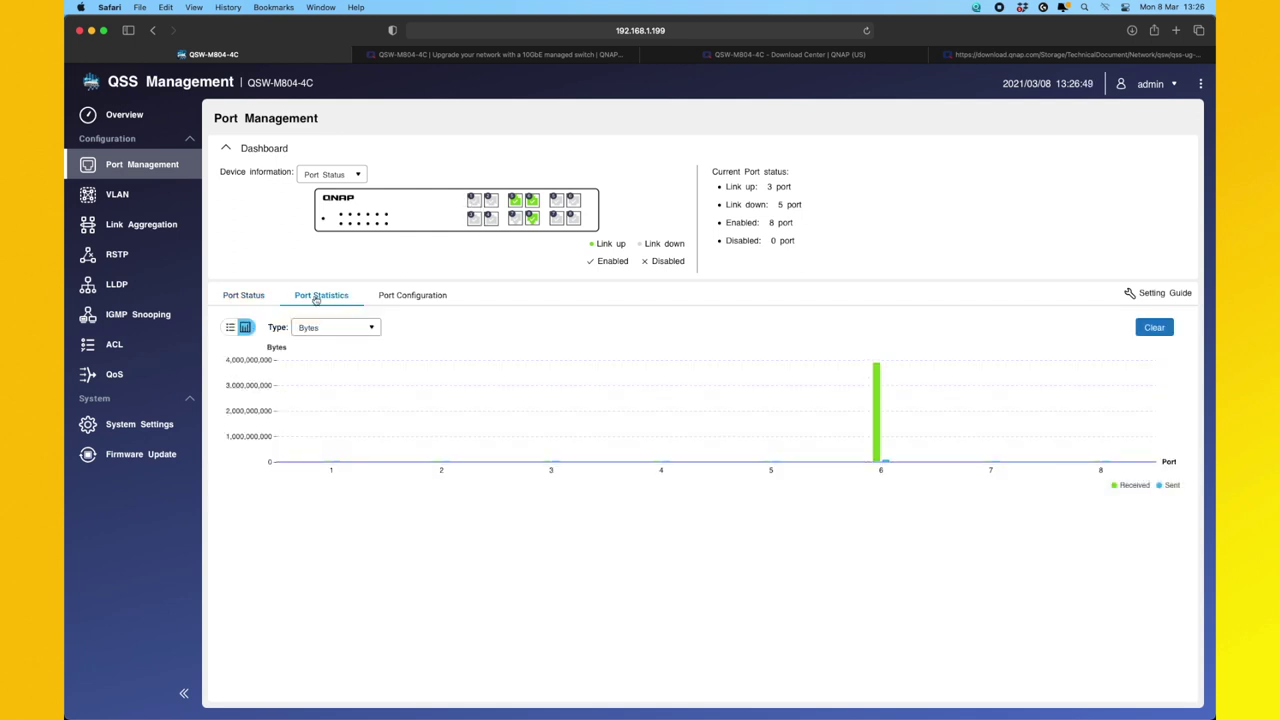
click(428, 297)
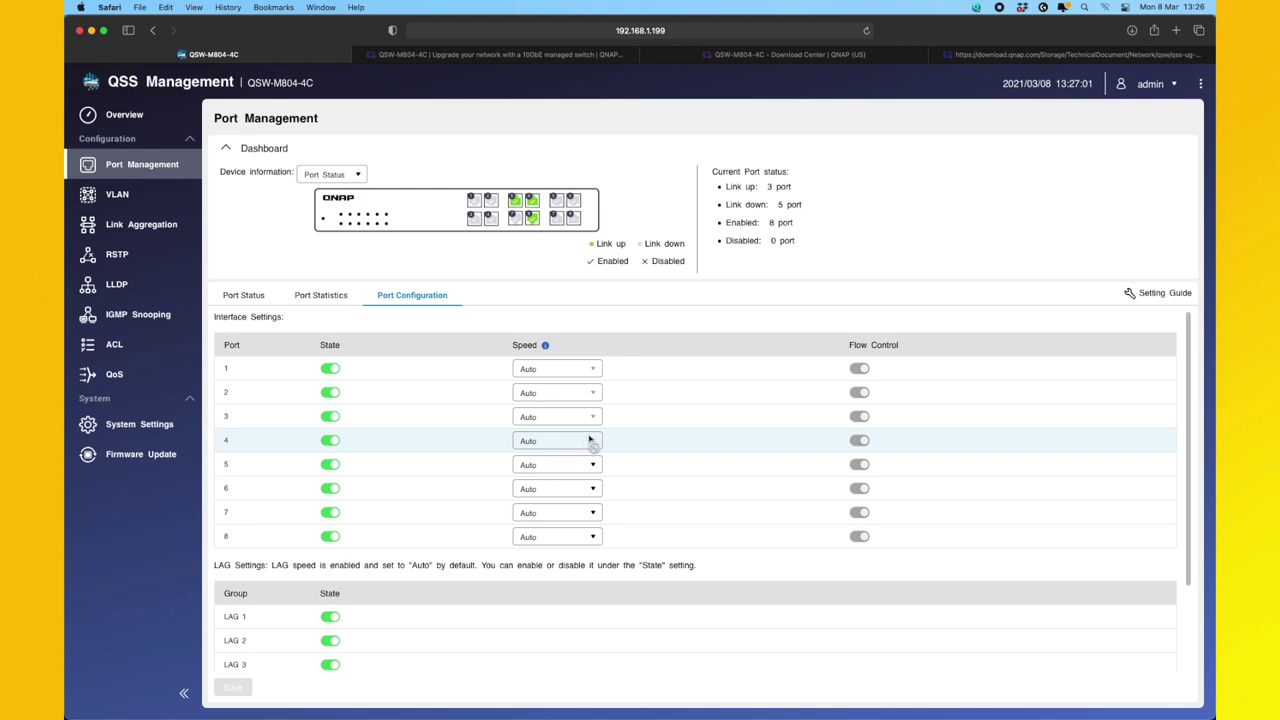
- Inspect the Speed choices for ports 5, 7 and 8, leaving each on Auto
click(593, 466)
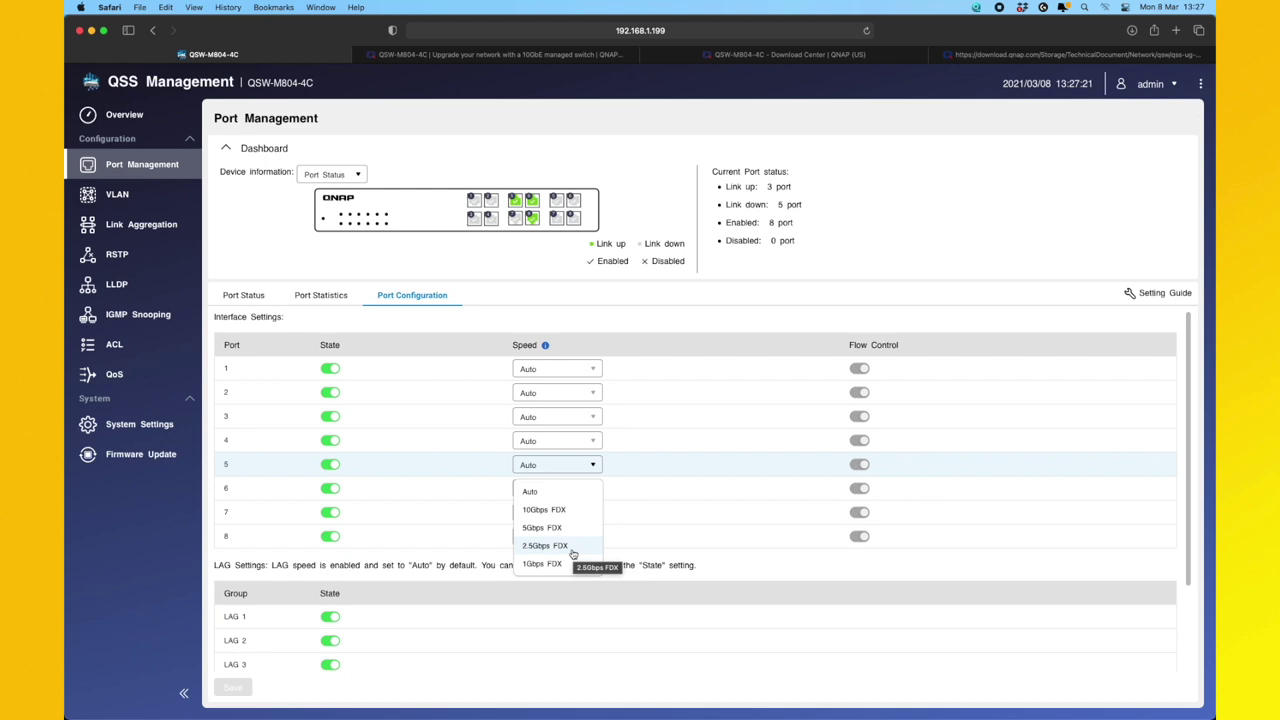
click(620, 512)
click(594, 513)
click(592, 531)
click(593, 534)
click(594, 537)
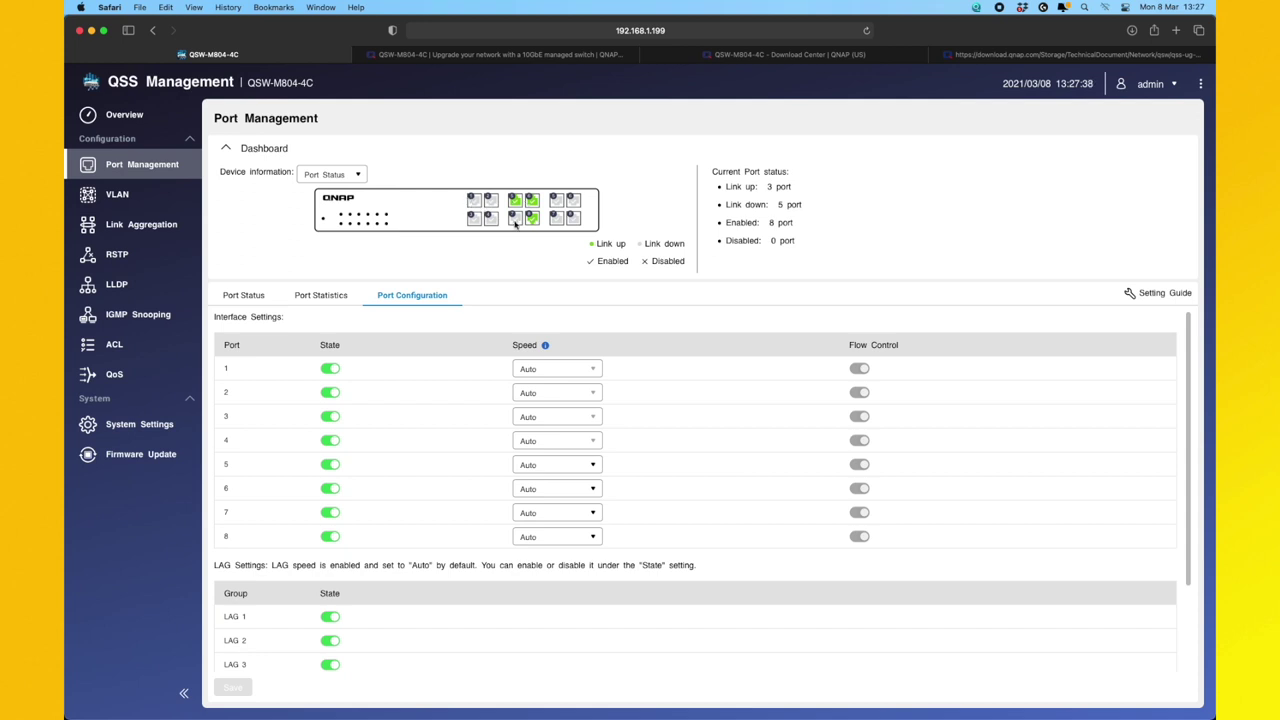
click(586, 466)
click(598, 469)
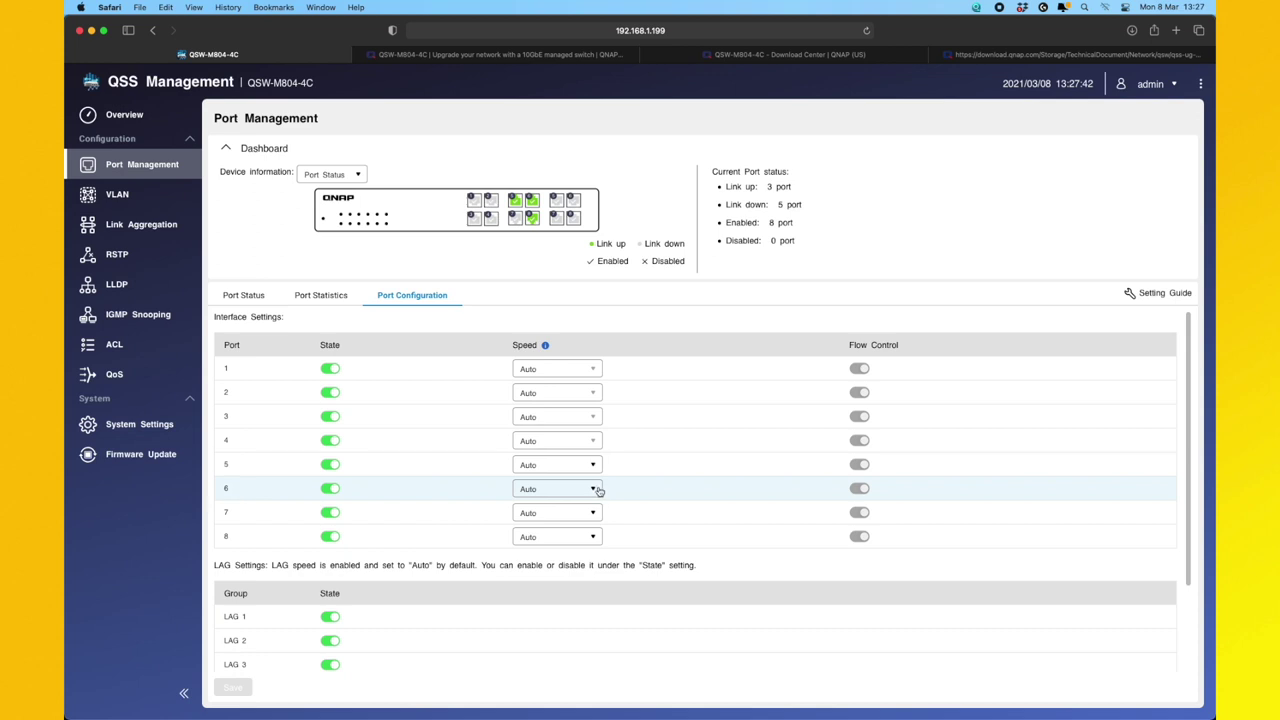
click(592, 470)
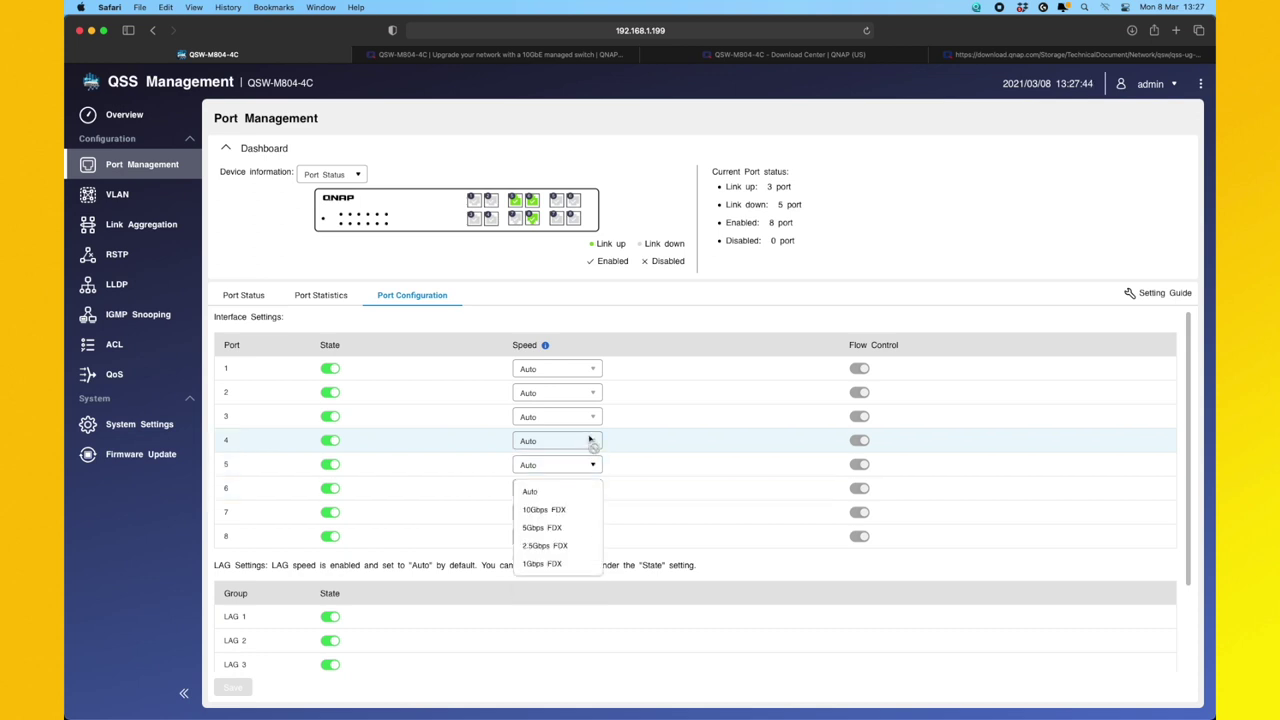
click(591, 465)
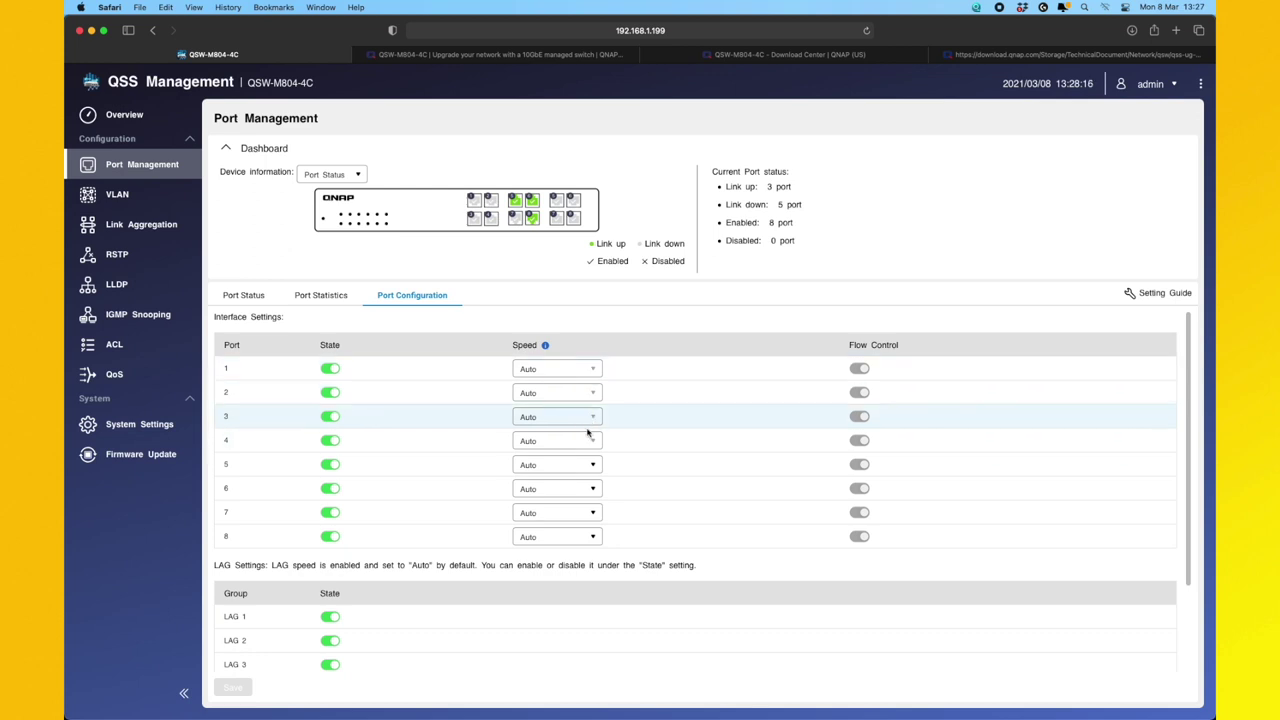
- Read the Speed info note, check the user guide's default password, then open the VLAN page
click(547, 346)
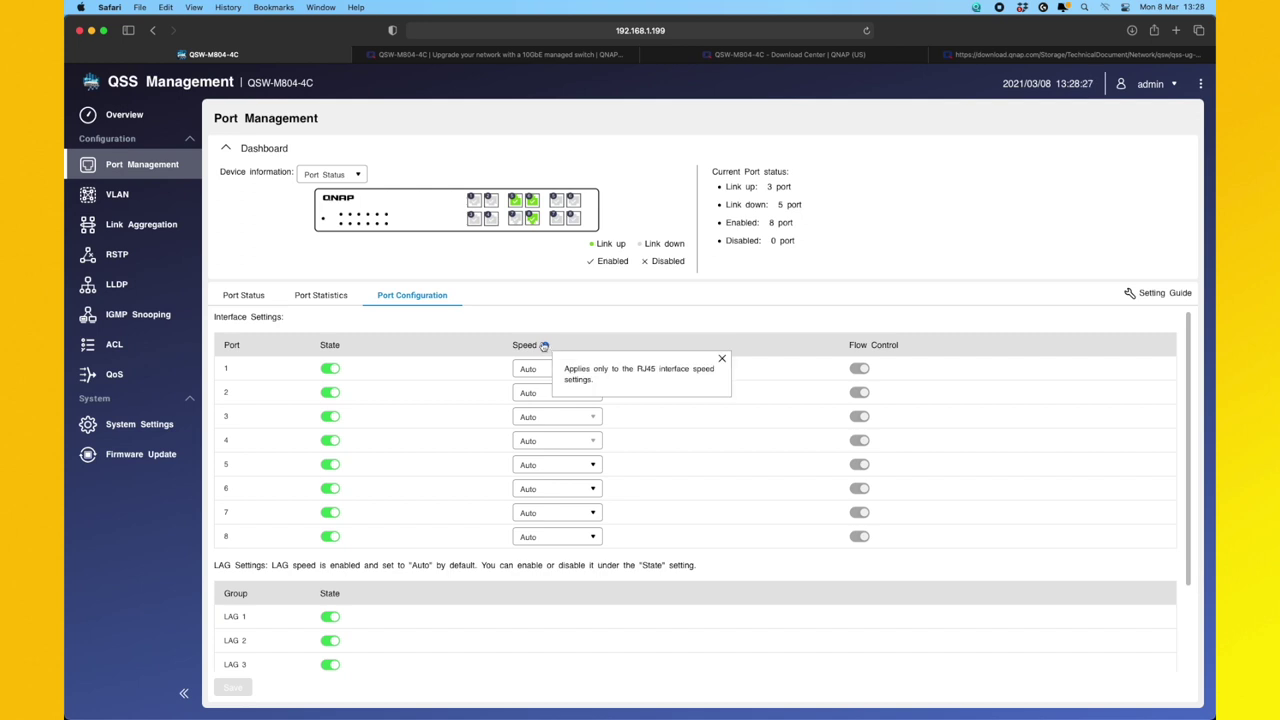
click(706, 313)
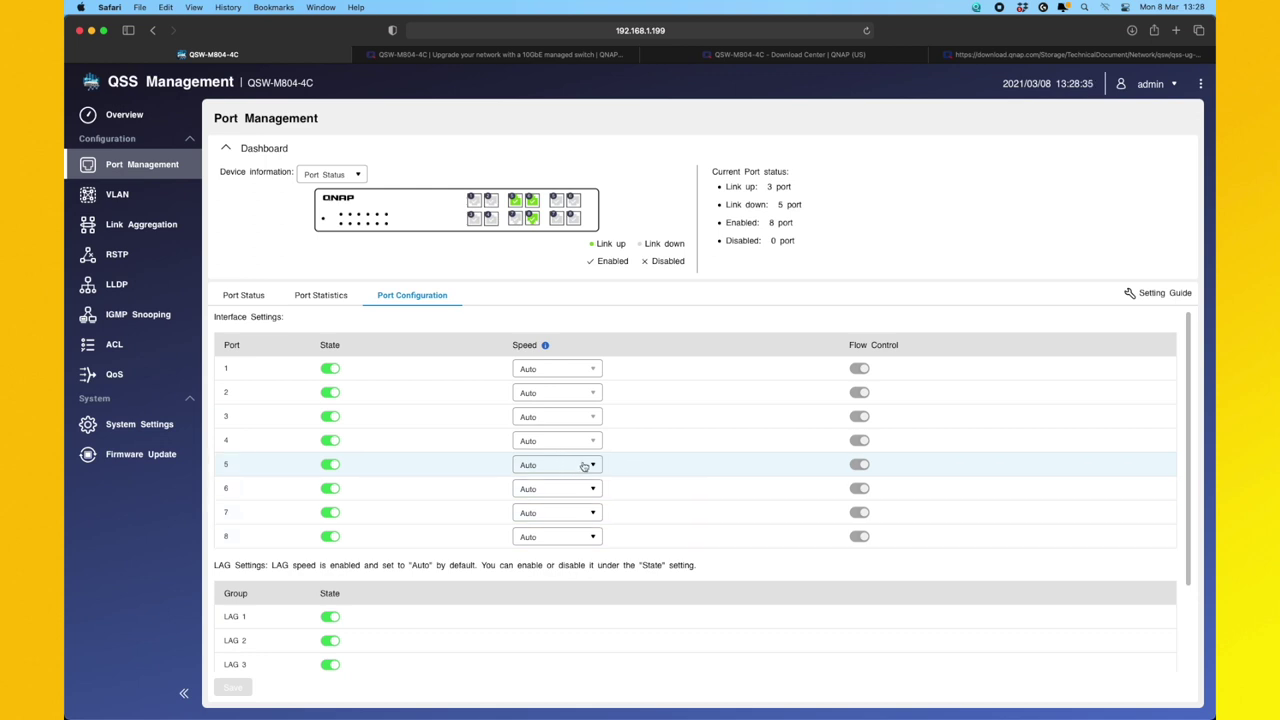
click(1031, 55)
key(ctrl+Tab)
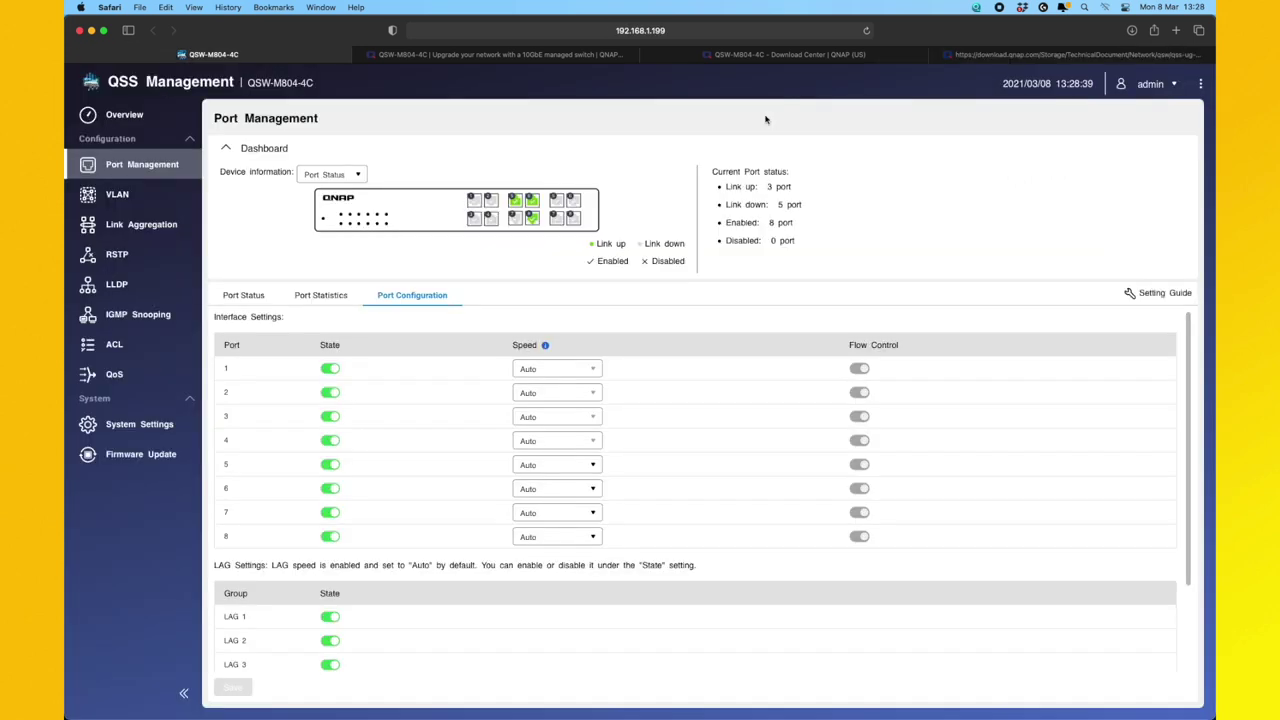
scroll(636, 432, down, 1)
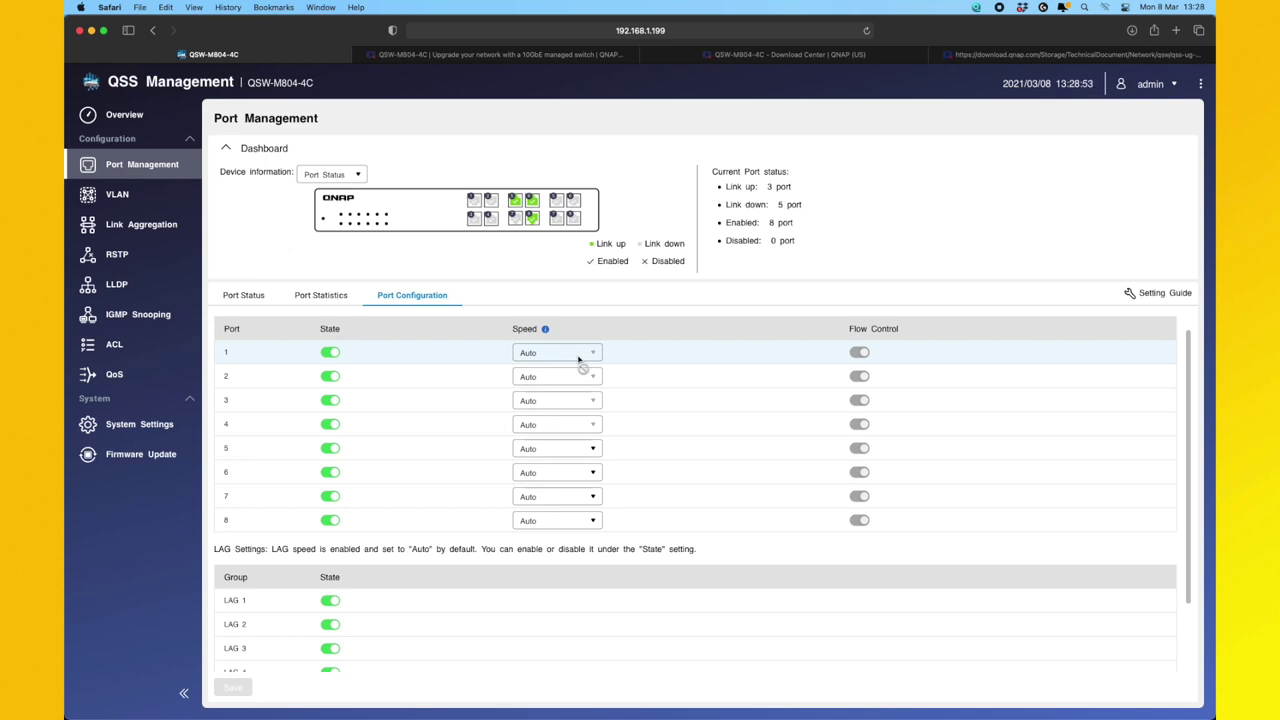
scroll(578, 380, down, 1)
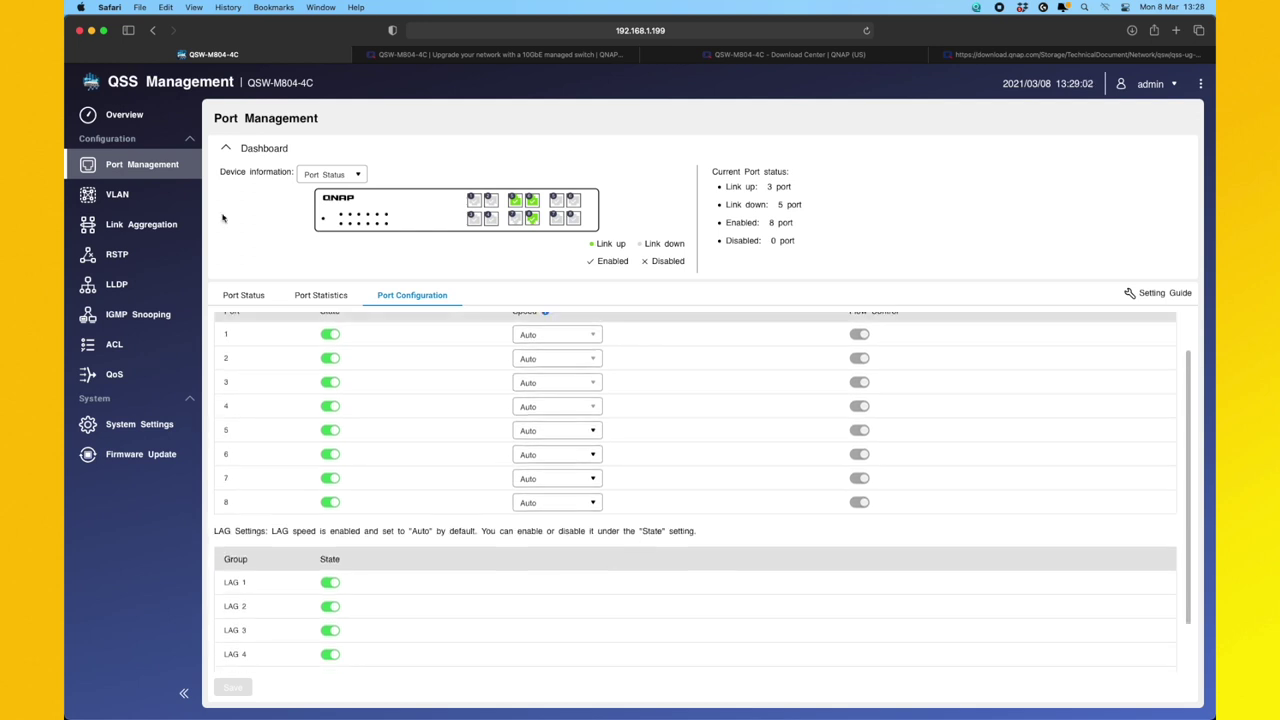
click(156, 200)
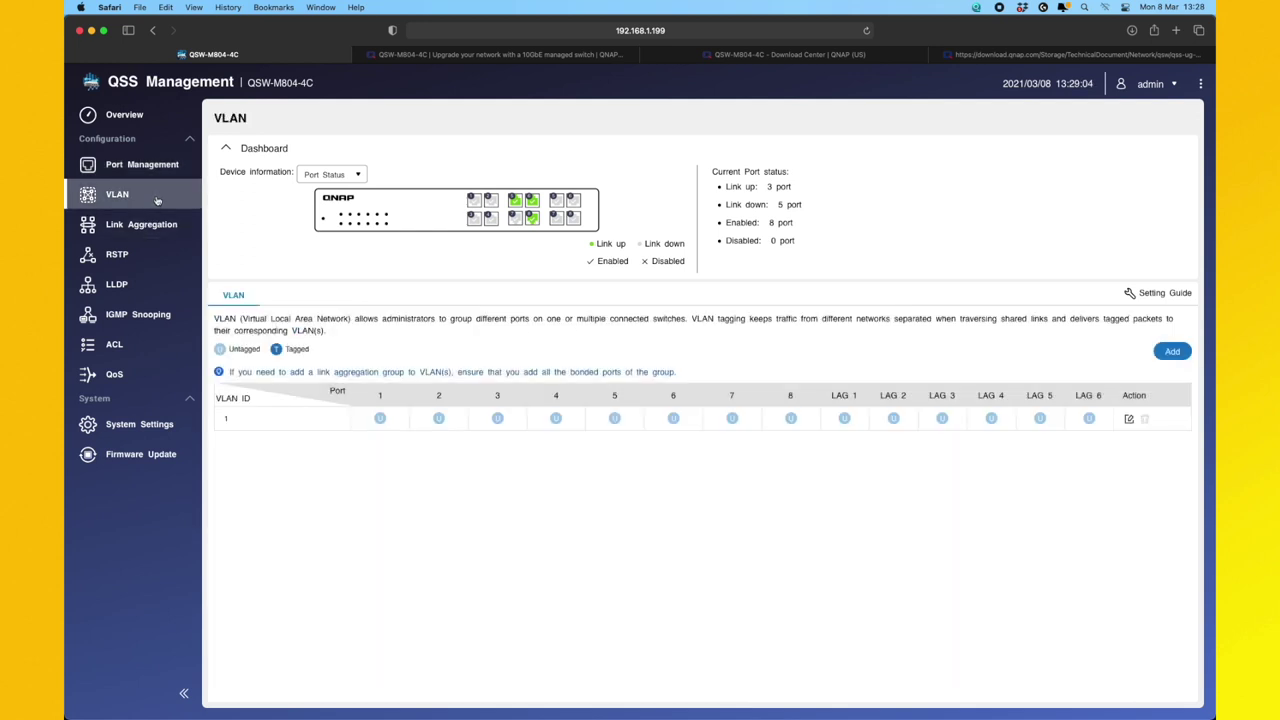
- Revisit Port Management and Overview, then browse System Settings' IP, Password and Time tabs
click(150, 165)
click(160, 120)
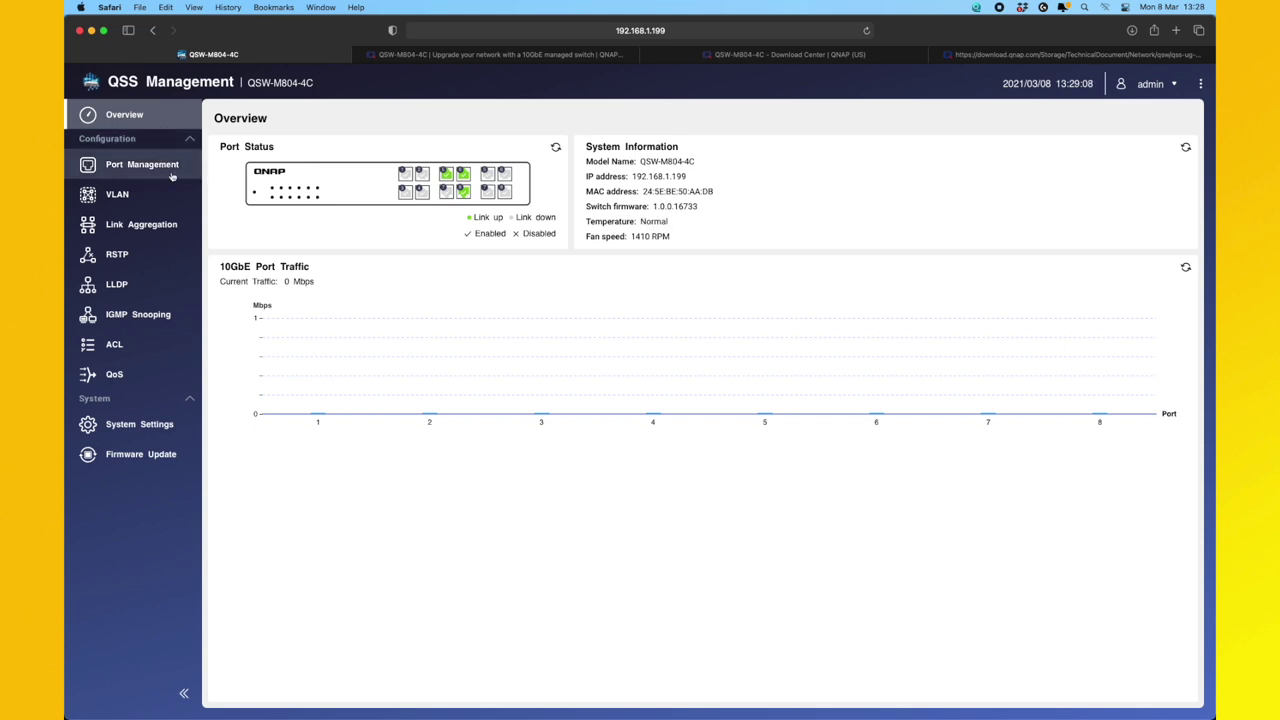
click(160, 424)
click(331, 148)
click(383, 148)
click(441, 148)
click(356, 149)
- Review Backup & Restore and system information, then Firmware Update, Overview and the admin menu
click(340, 150)
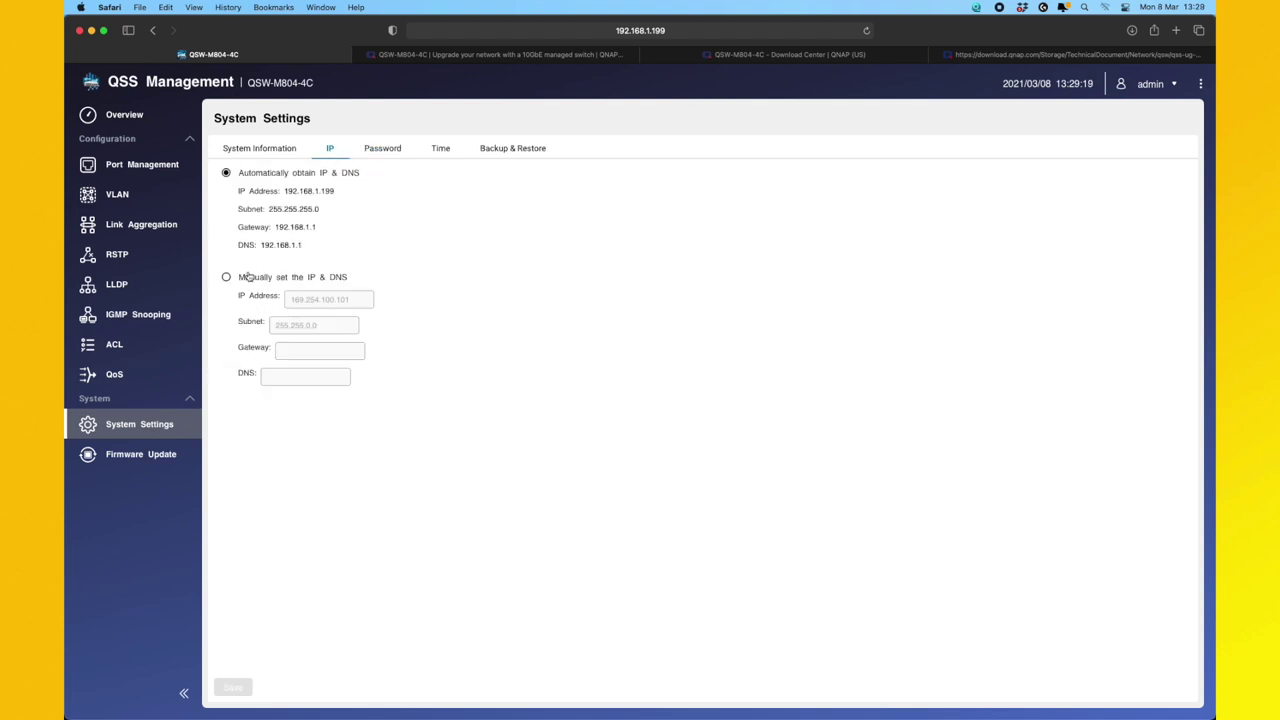
click(384, 150)
click(440, 148)
click(495, 148)
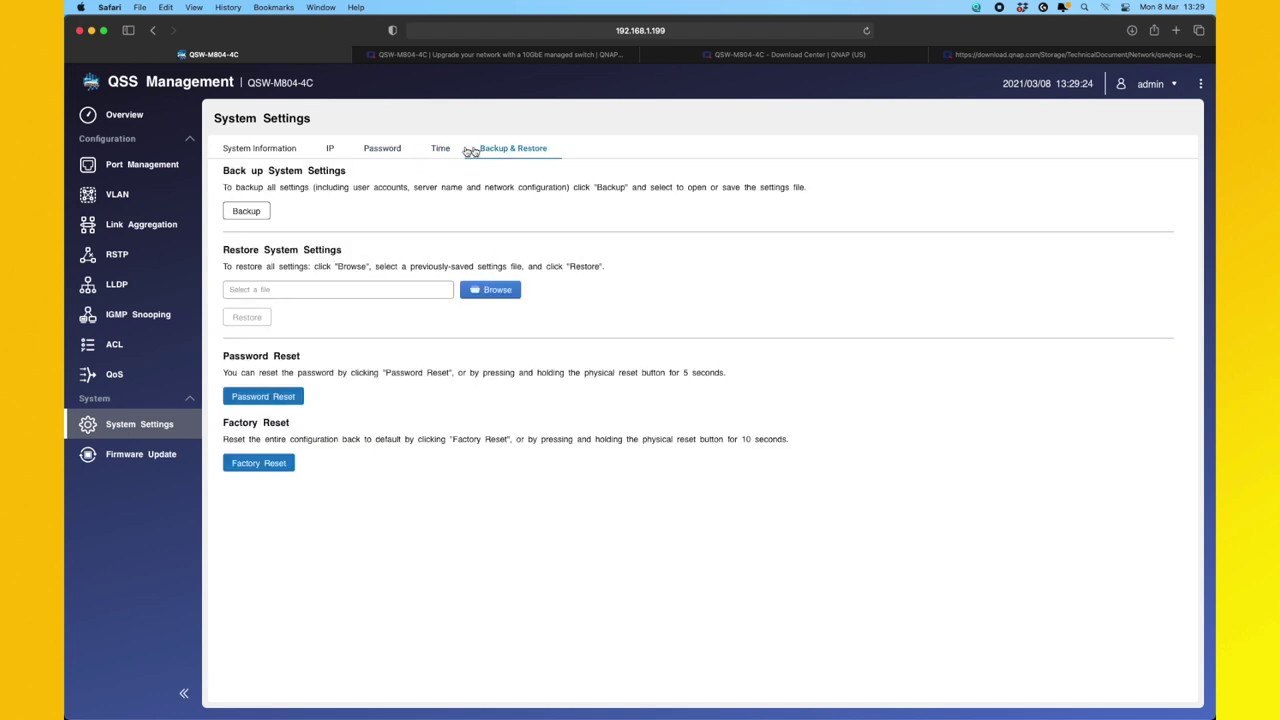
click(262, 148)
click(141, 456)
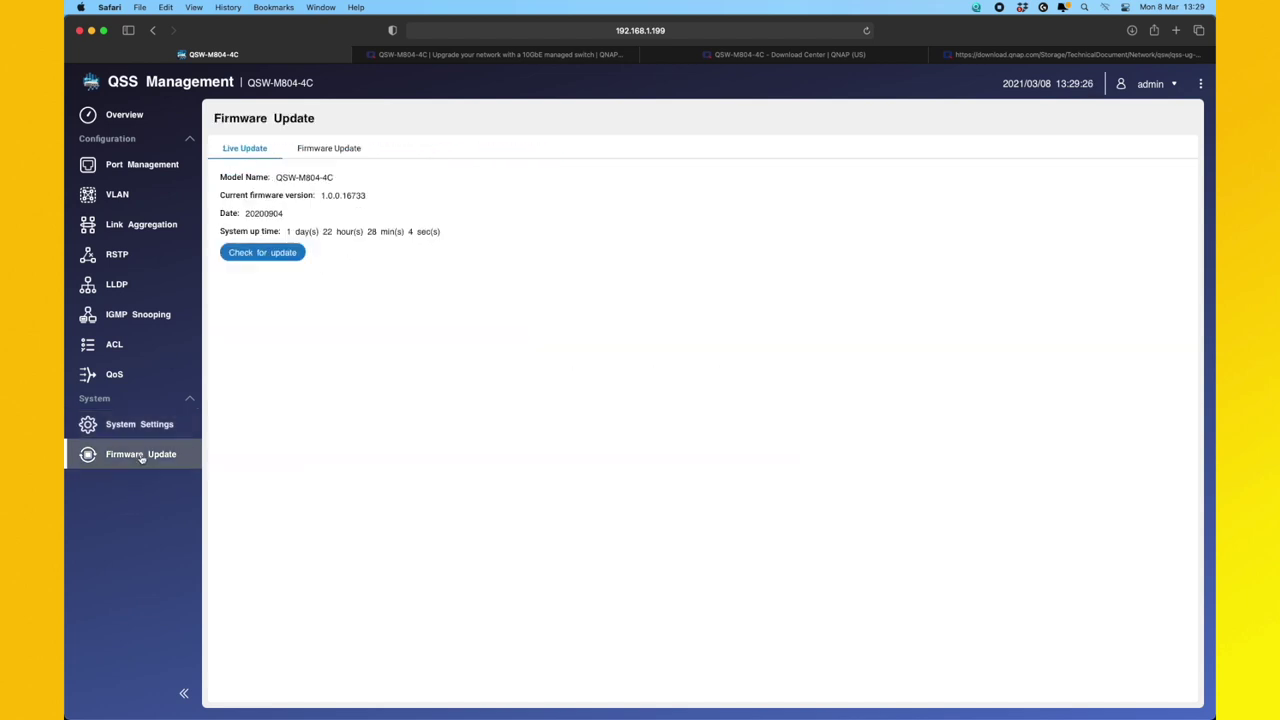
click(141, 118)
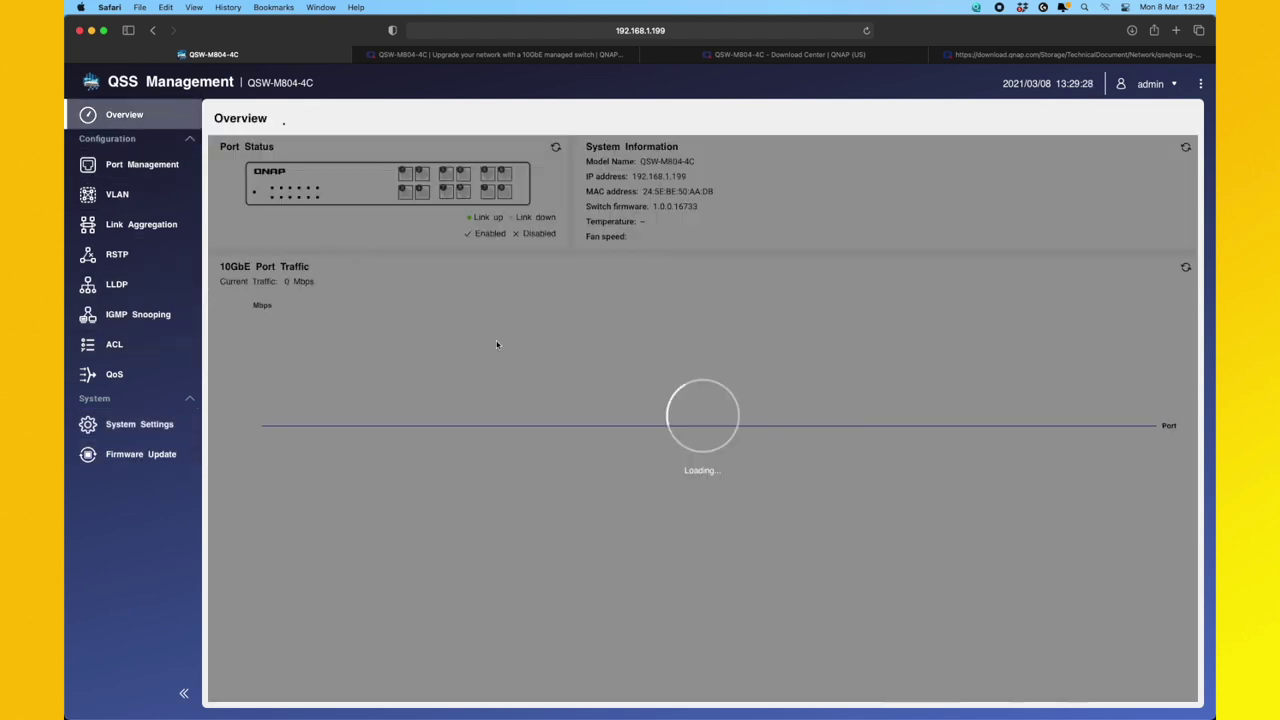
click(1163, 88)
- Log out, then sign back in as admin with the new password
click(1100, 115)
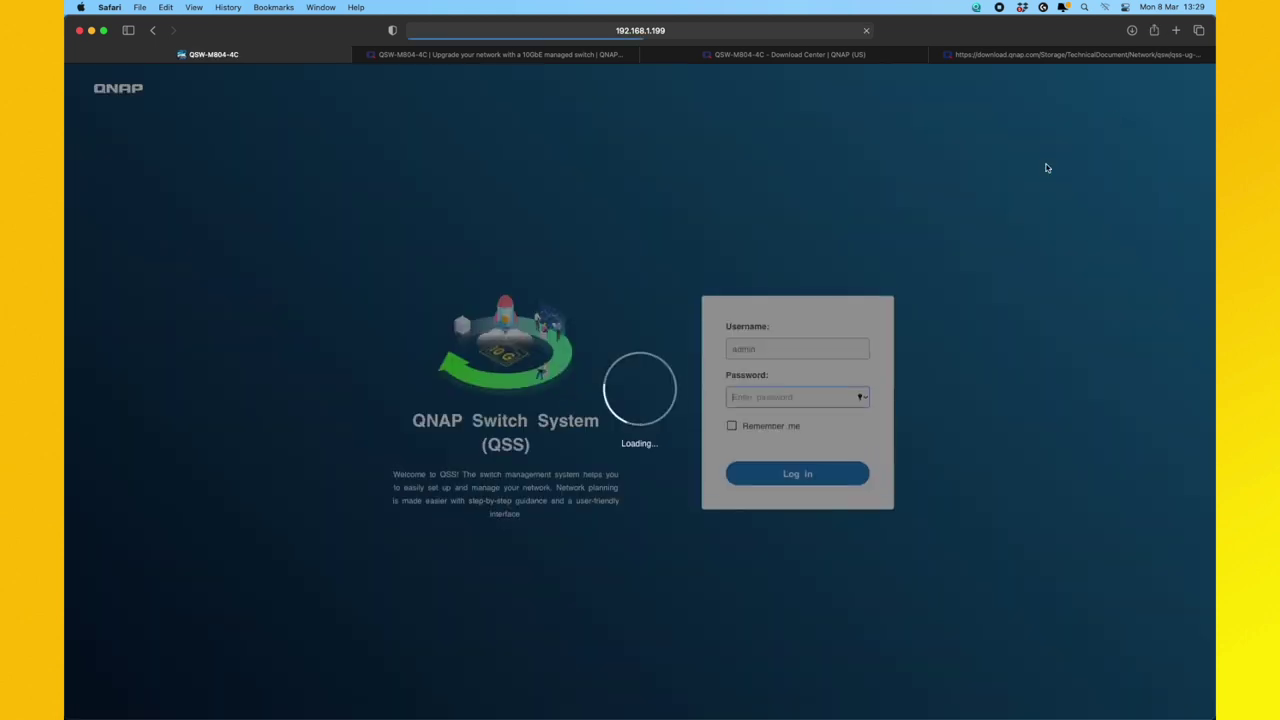
click(805, 392)
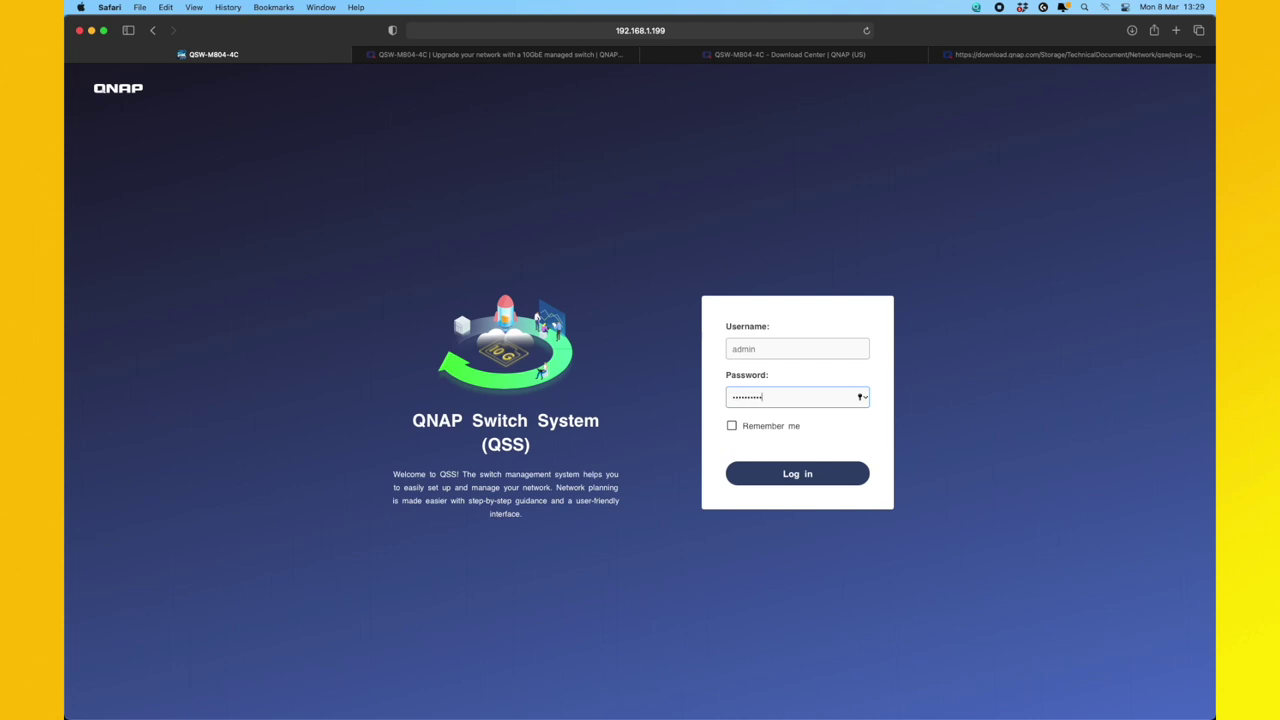
key(Return)
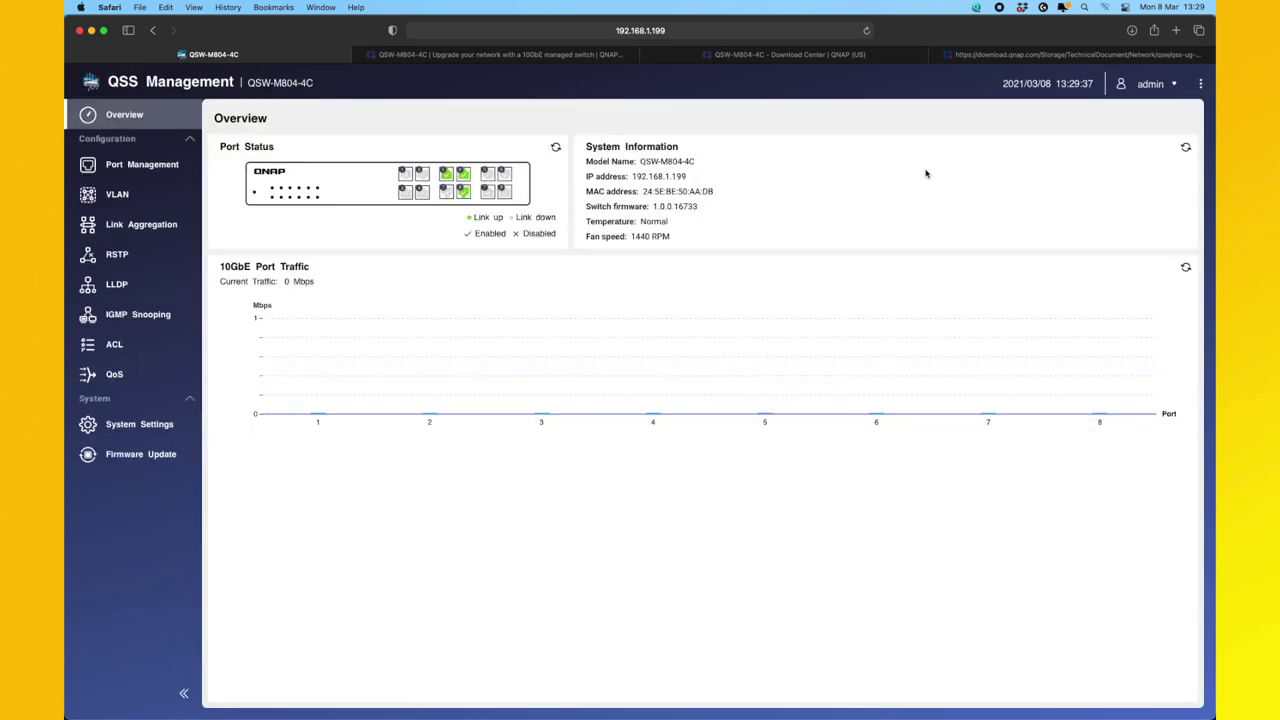
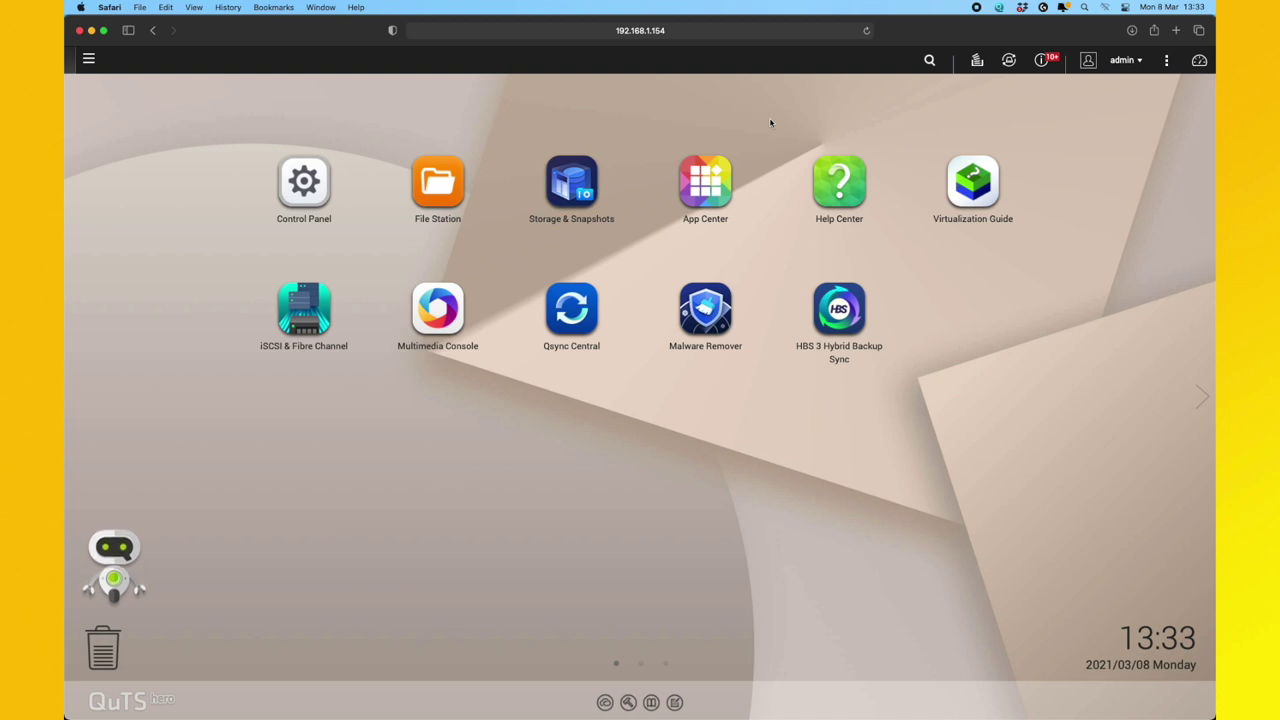
click(1125, 63)
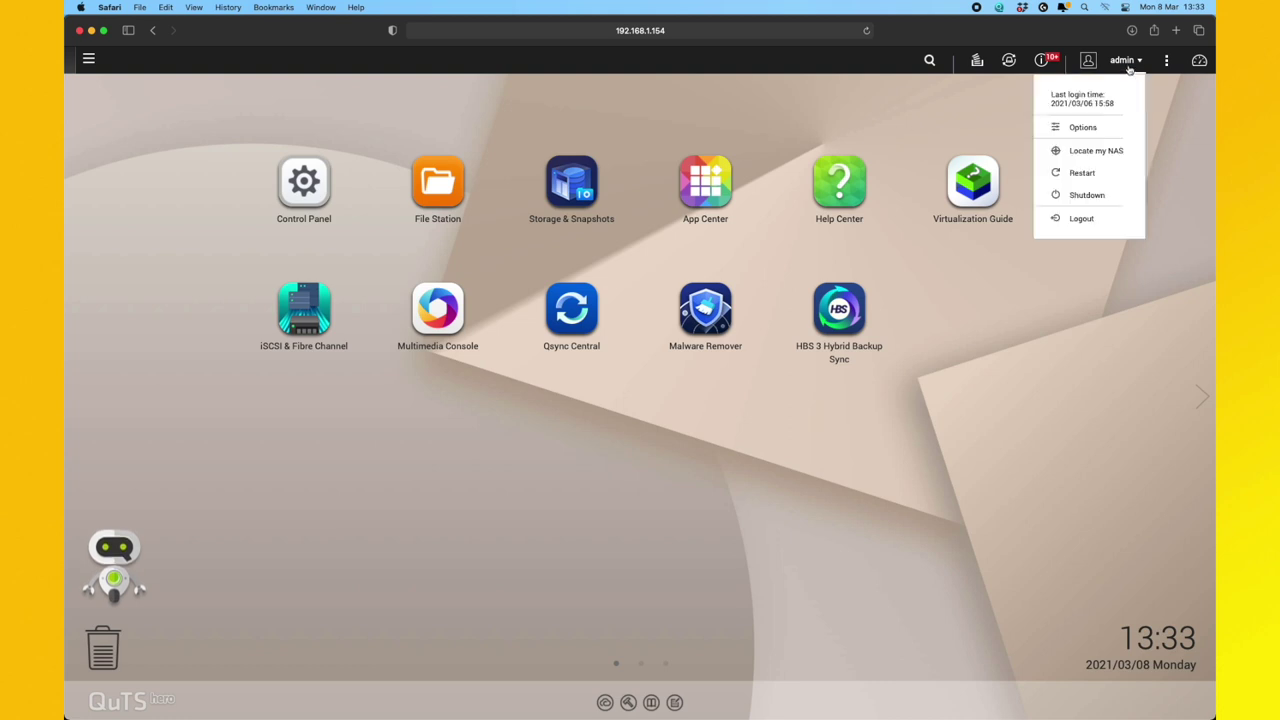
click(1127, 64)
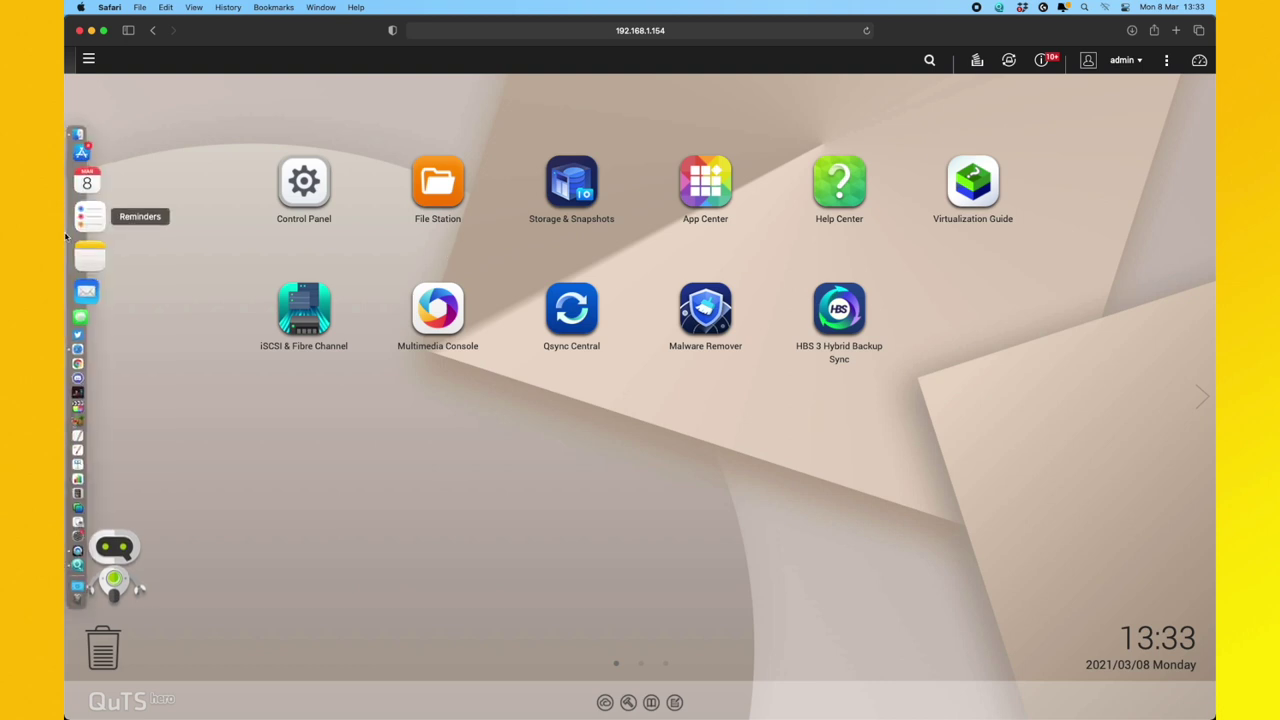
- Open a Finder window and locate the Gallifrey server under Network
click(89, 177)
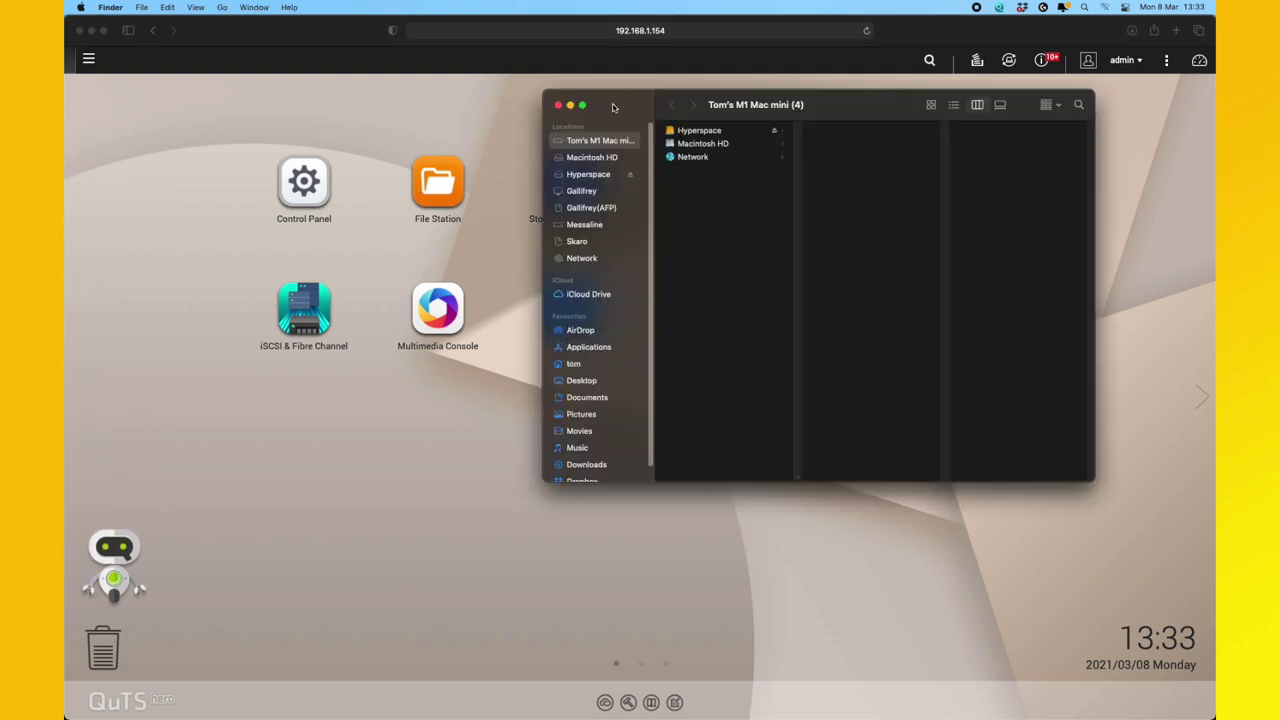
drag(636, 106, 519, 140)
click(607, 190)
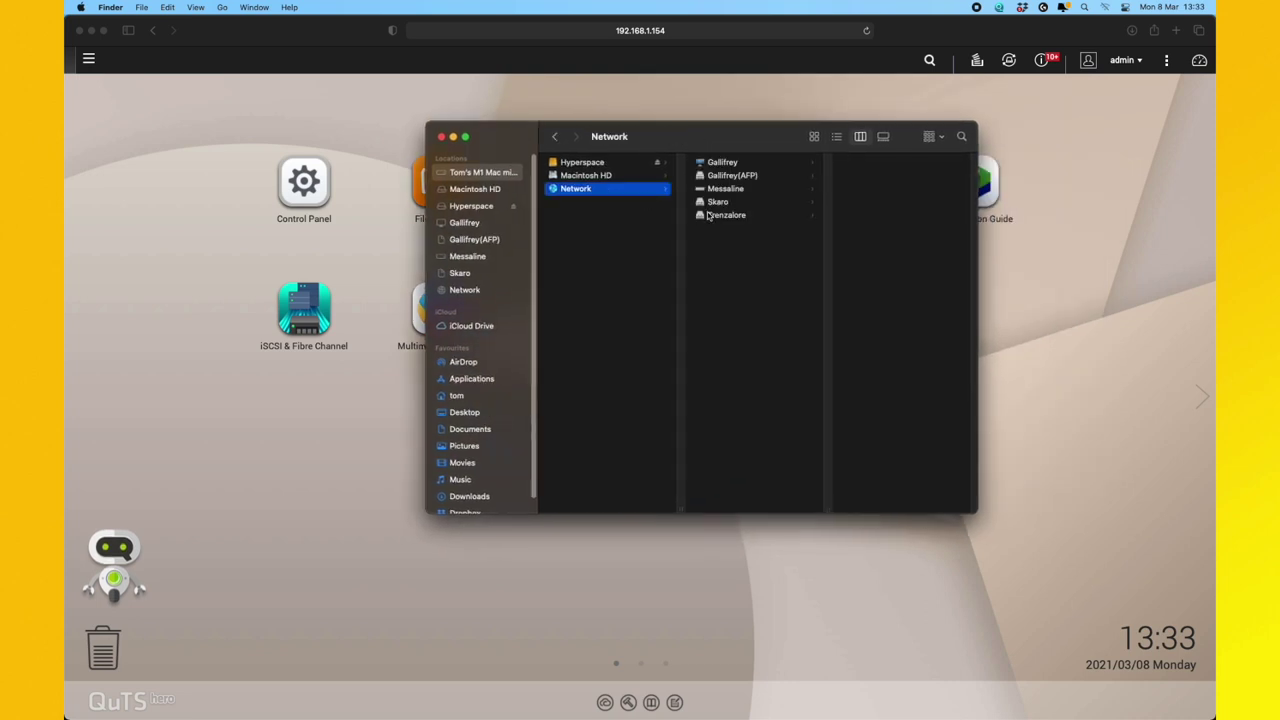
click(757, 165)
click(770, 175)
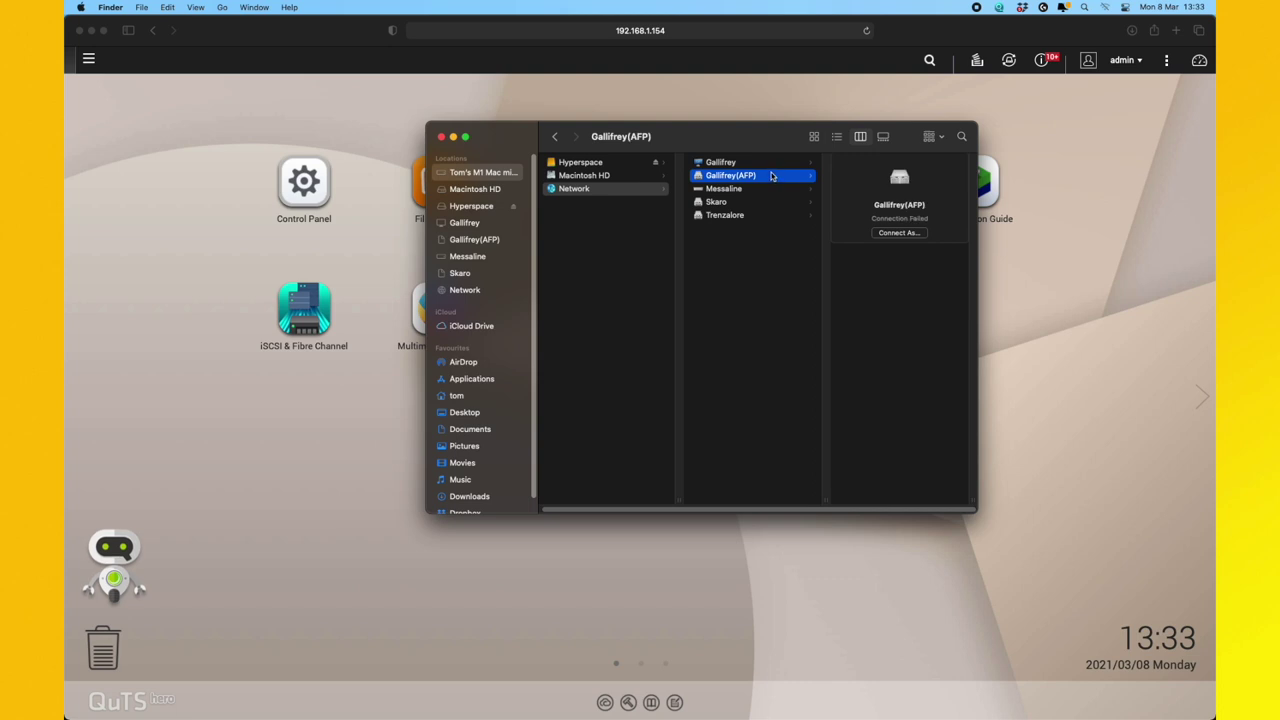
click(773, 165)
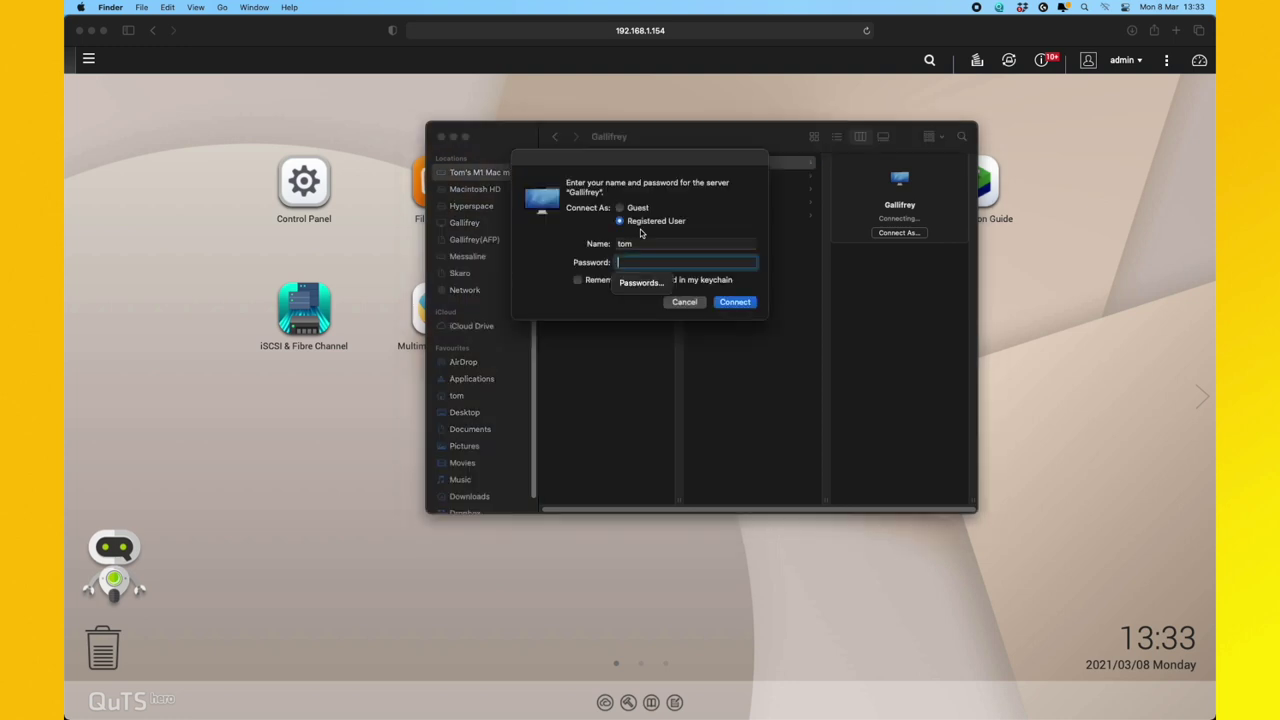
- Connect to Gallifrey as the registered user admin with the administrator password
key(shift+Tab)
text(admin)
key(Tab)
text(********)
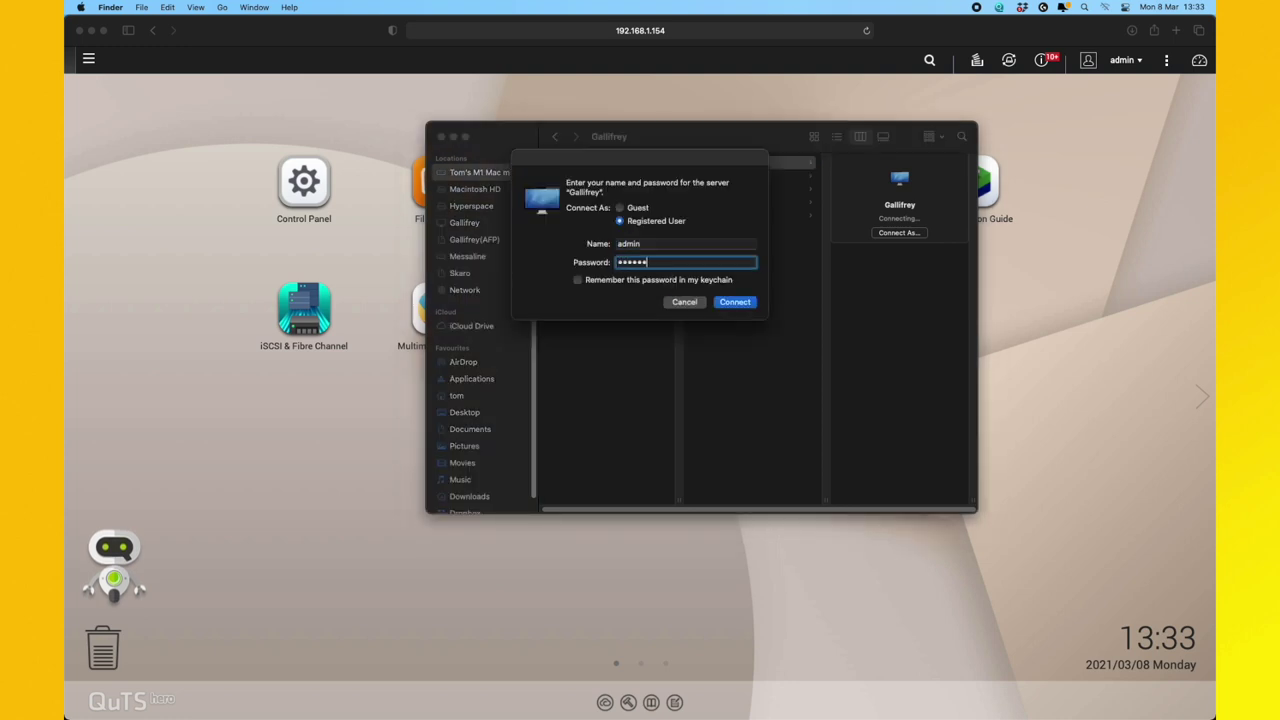
key(Return)
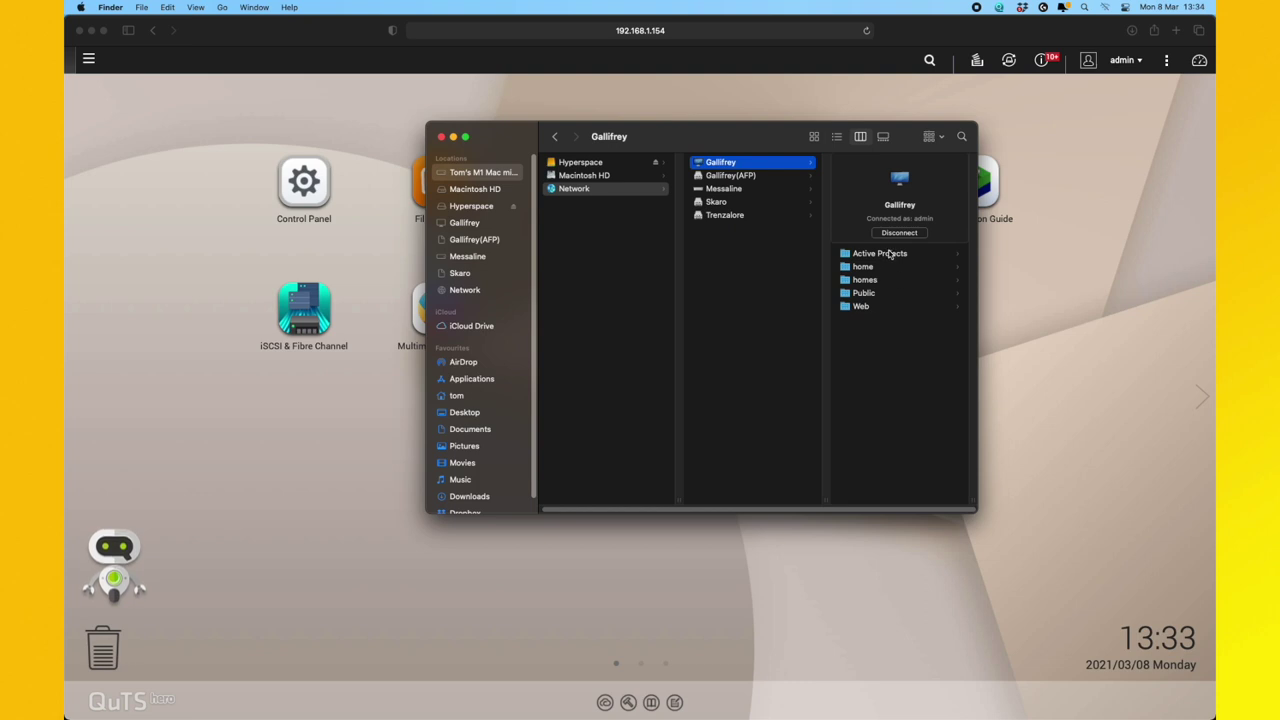
- Browse the Active Projects share, then return to the QuTS hero desktop in Safari
click(880, 254)
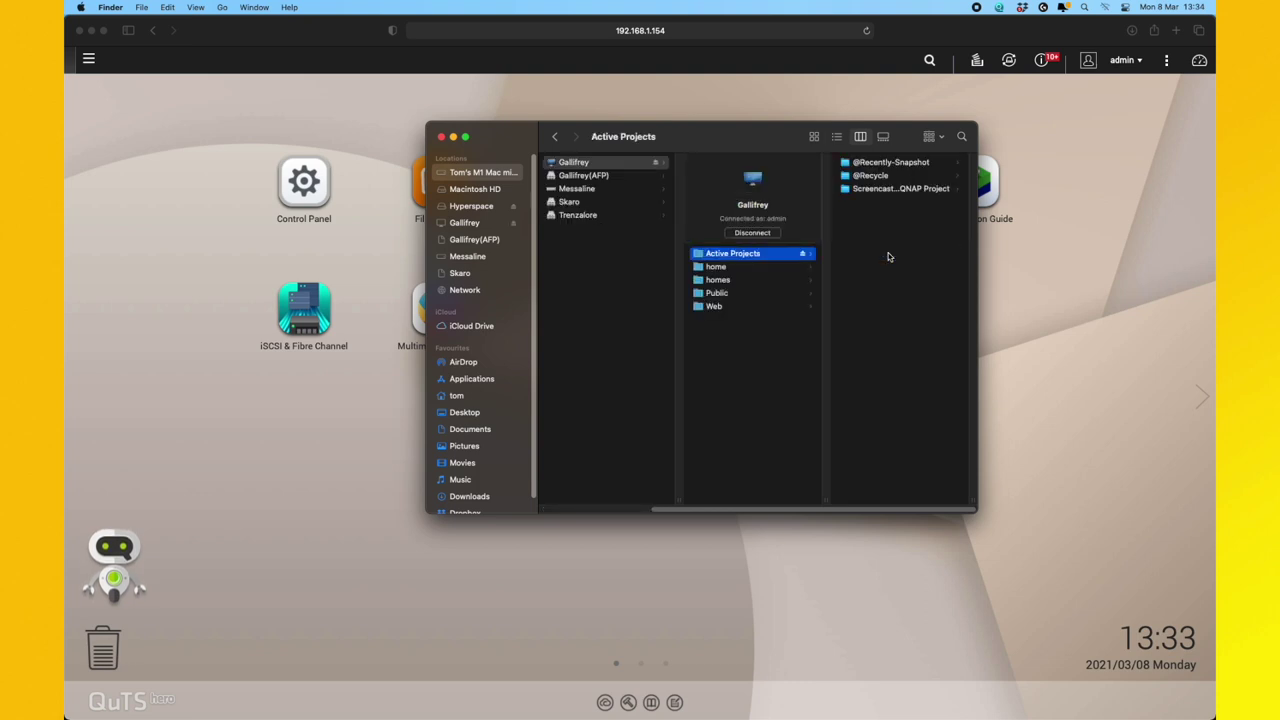
key(Left)
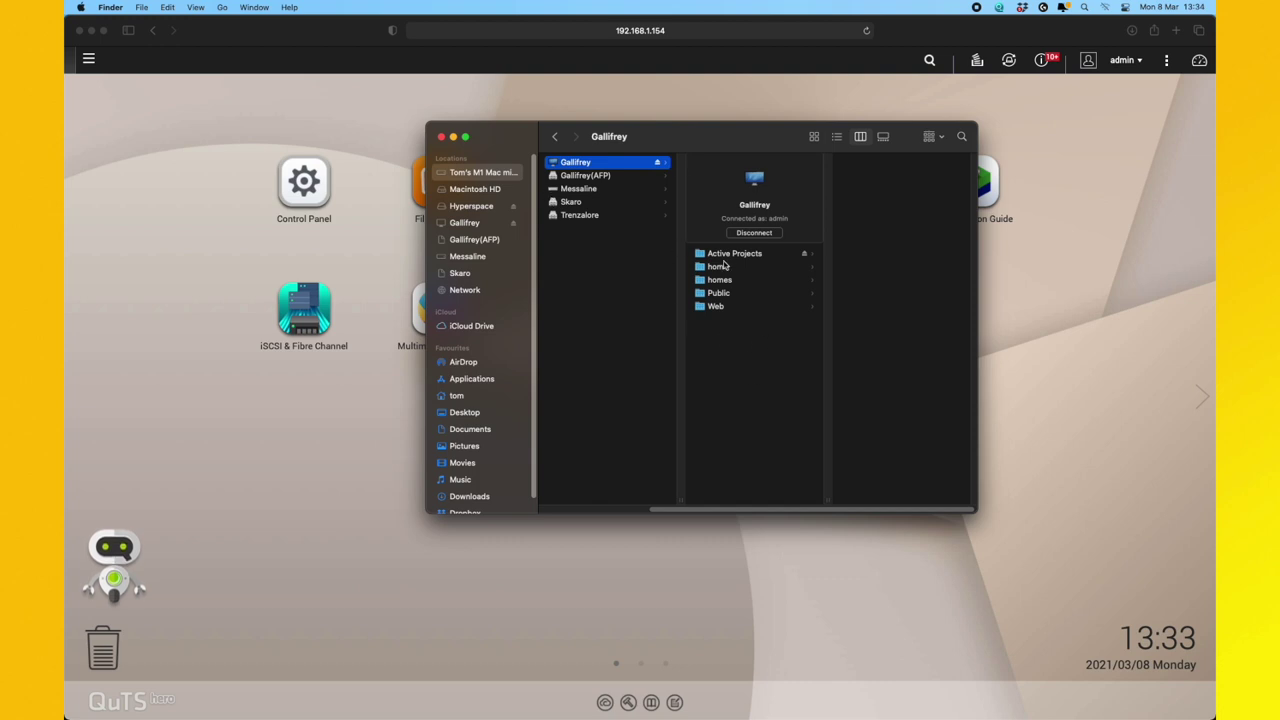
key(super+h)
click(300, 188)
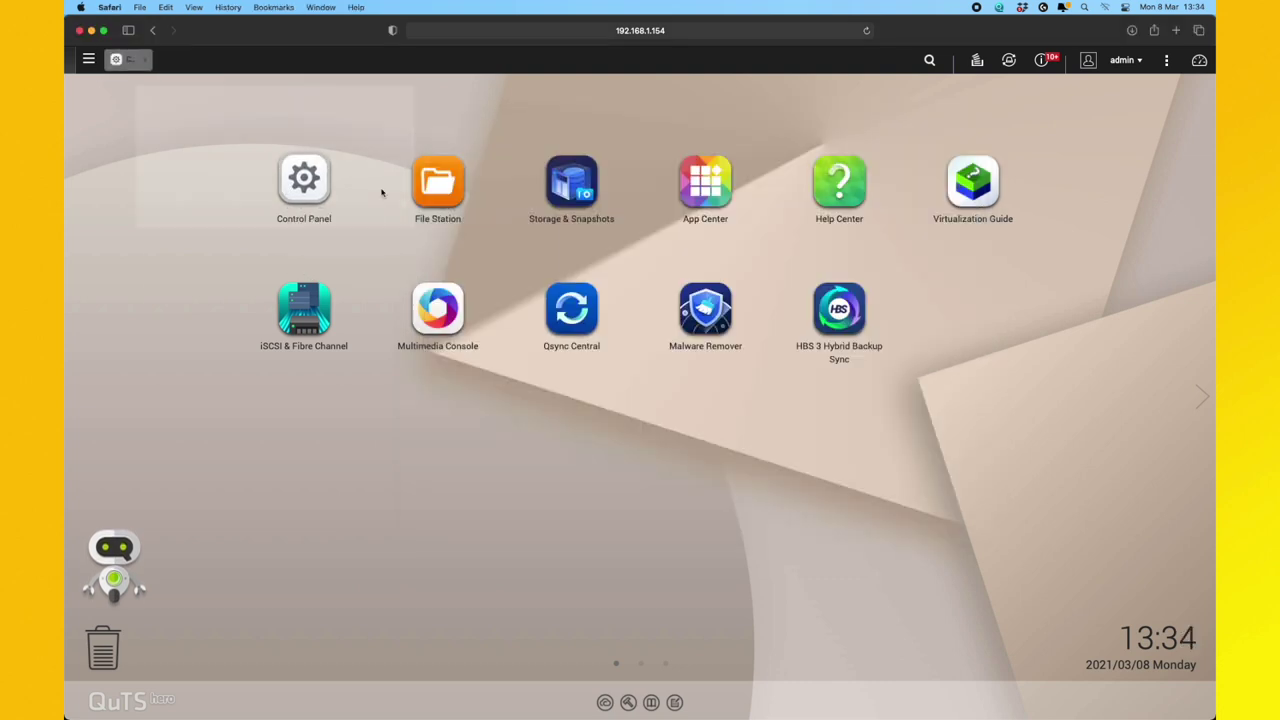
- Show the Control Panel's Network & File Services > Win/Mac/NFS Microsoft Networking settings
drag(628, 180, 628, 161)
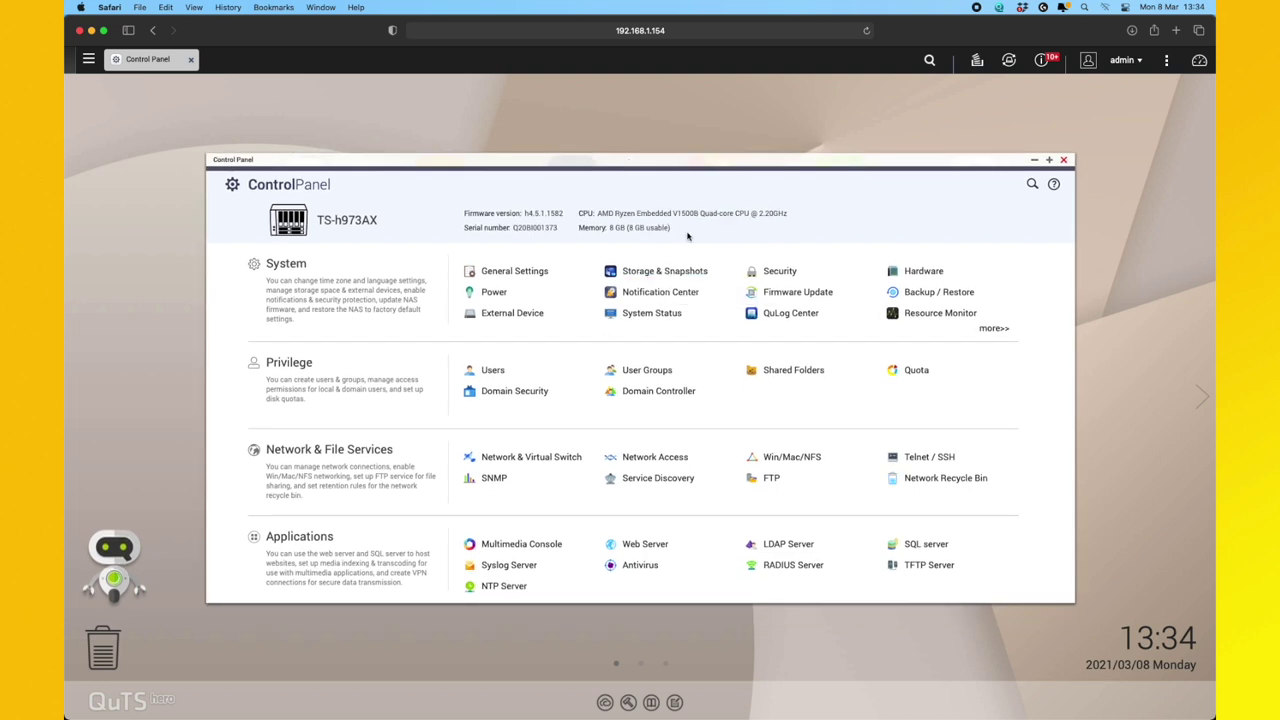
click(380, 448)
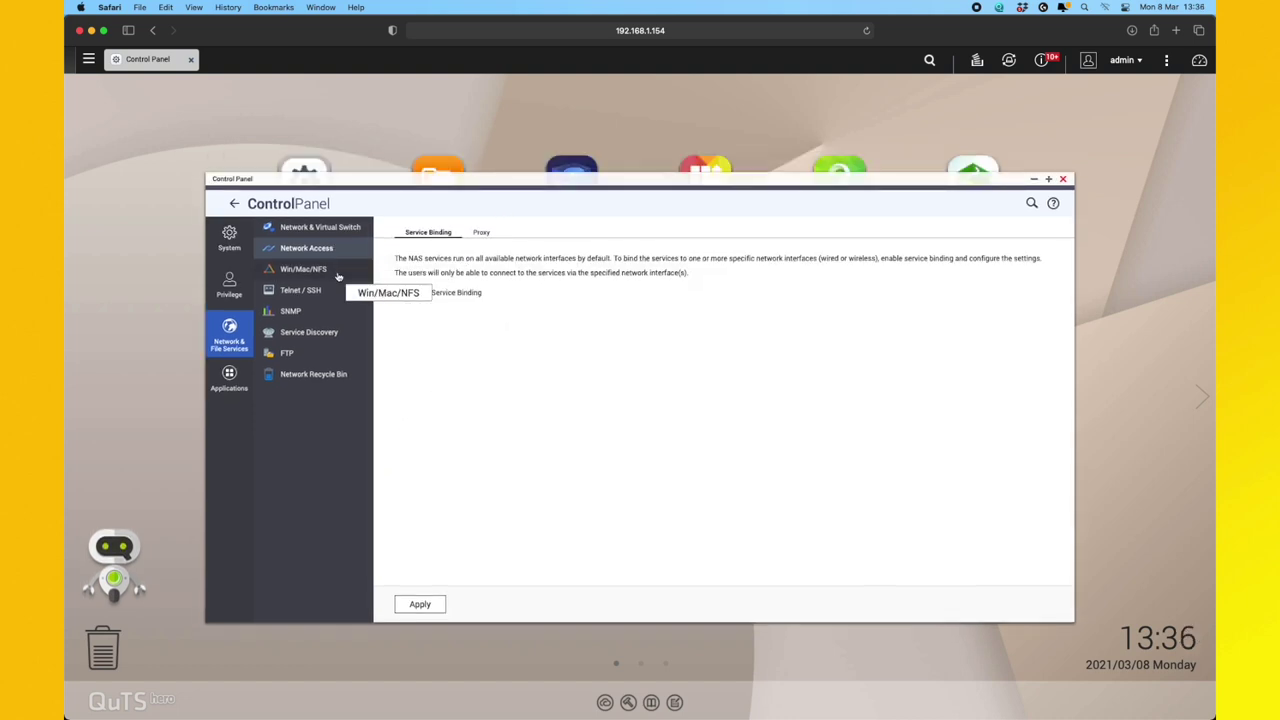
click(338, 277)
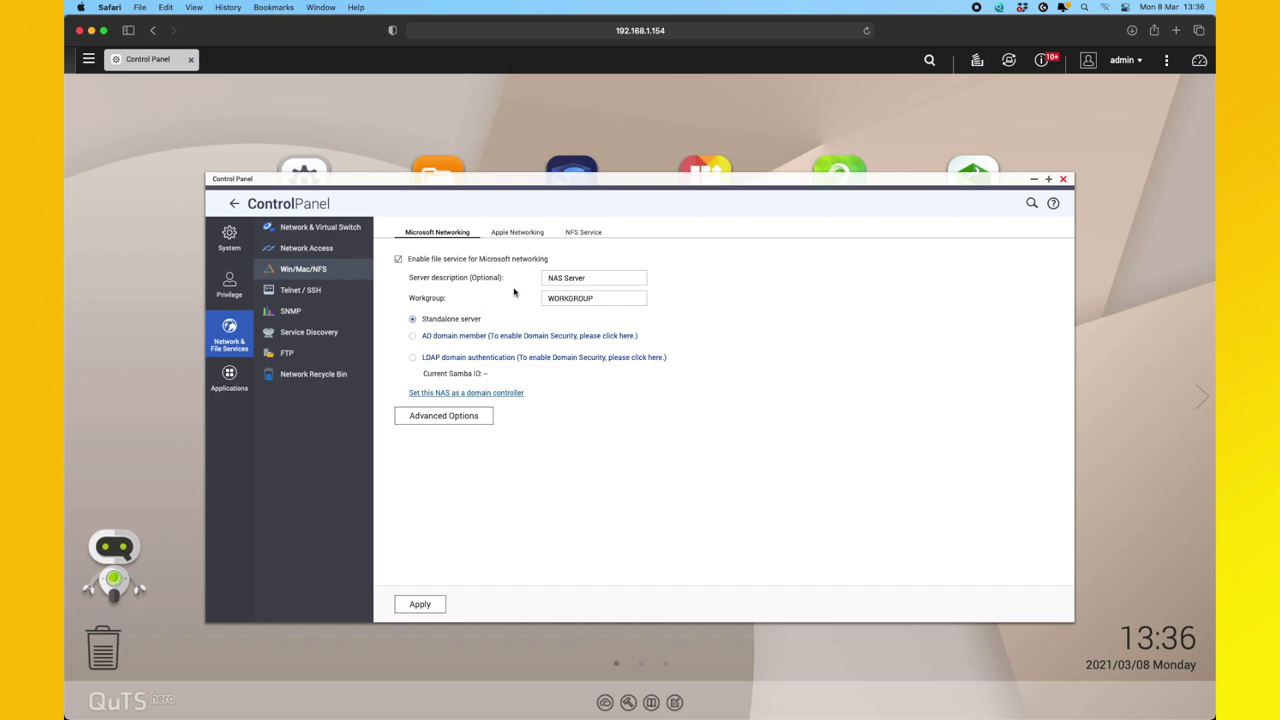
key(ctrl+Up)
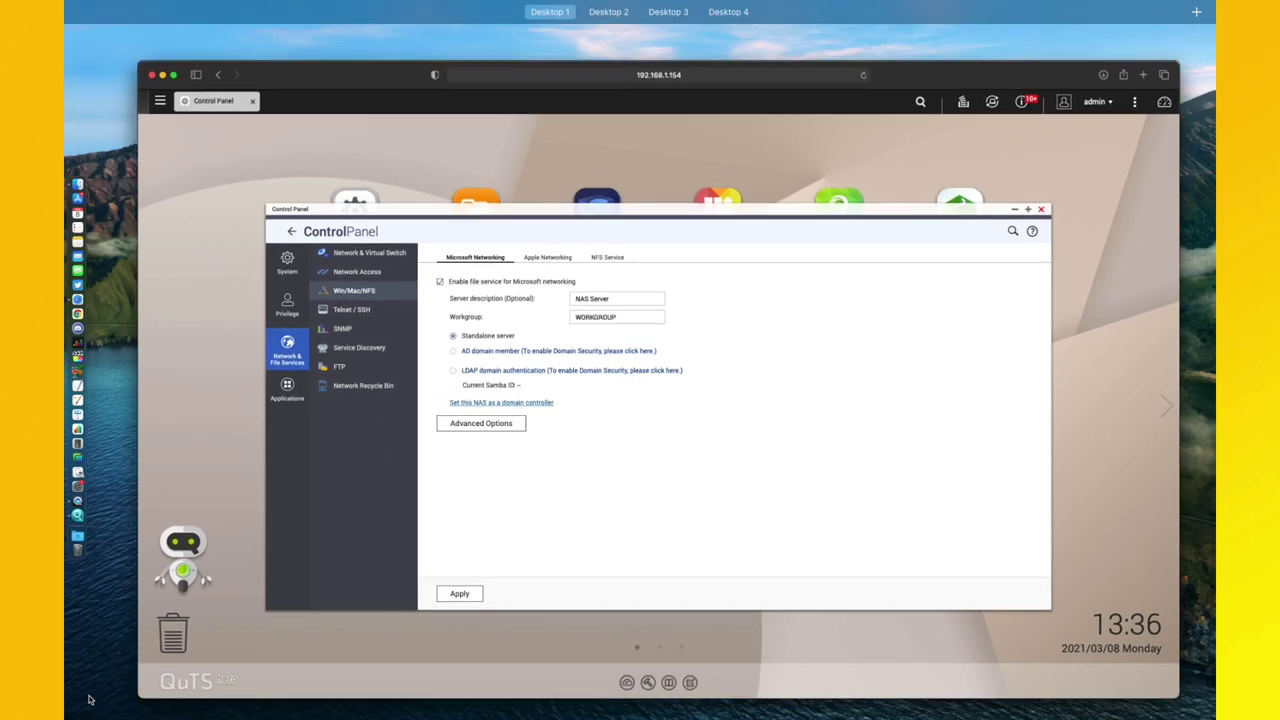
click(460, 336)
mouse_move(64, 193)
click(89, 172)
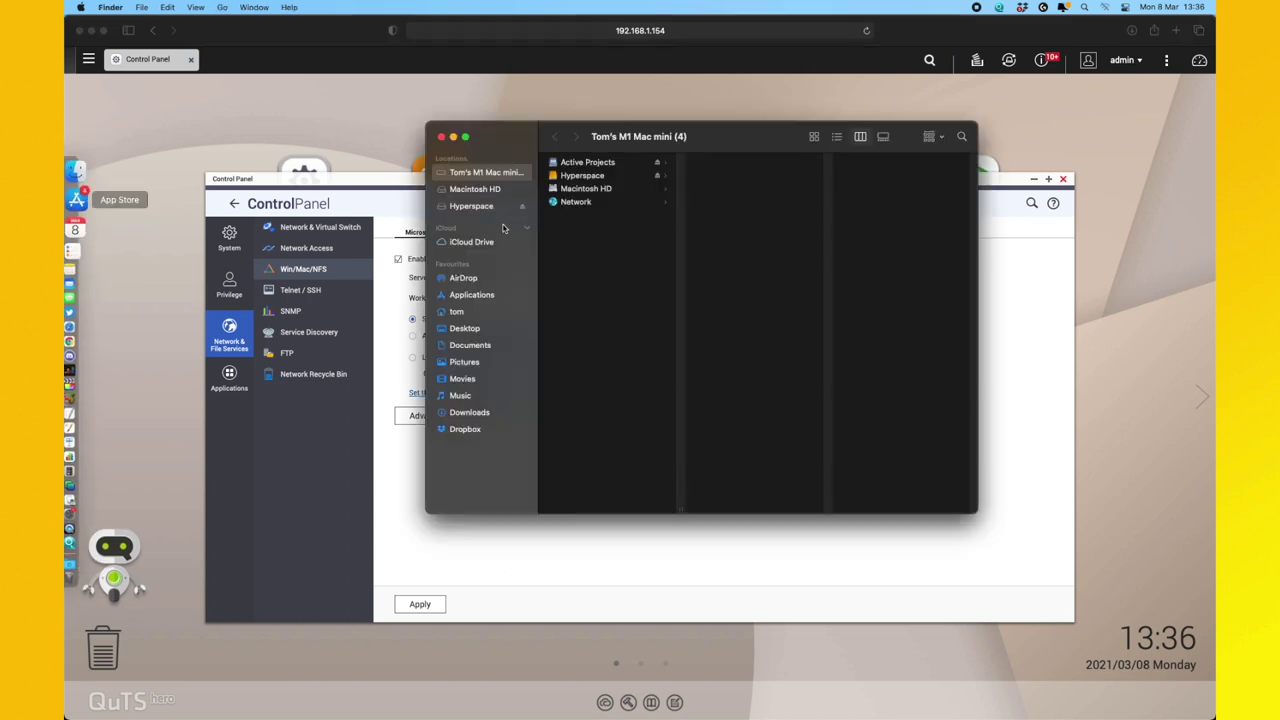
click(620, 189)
click(632, 201)
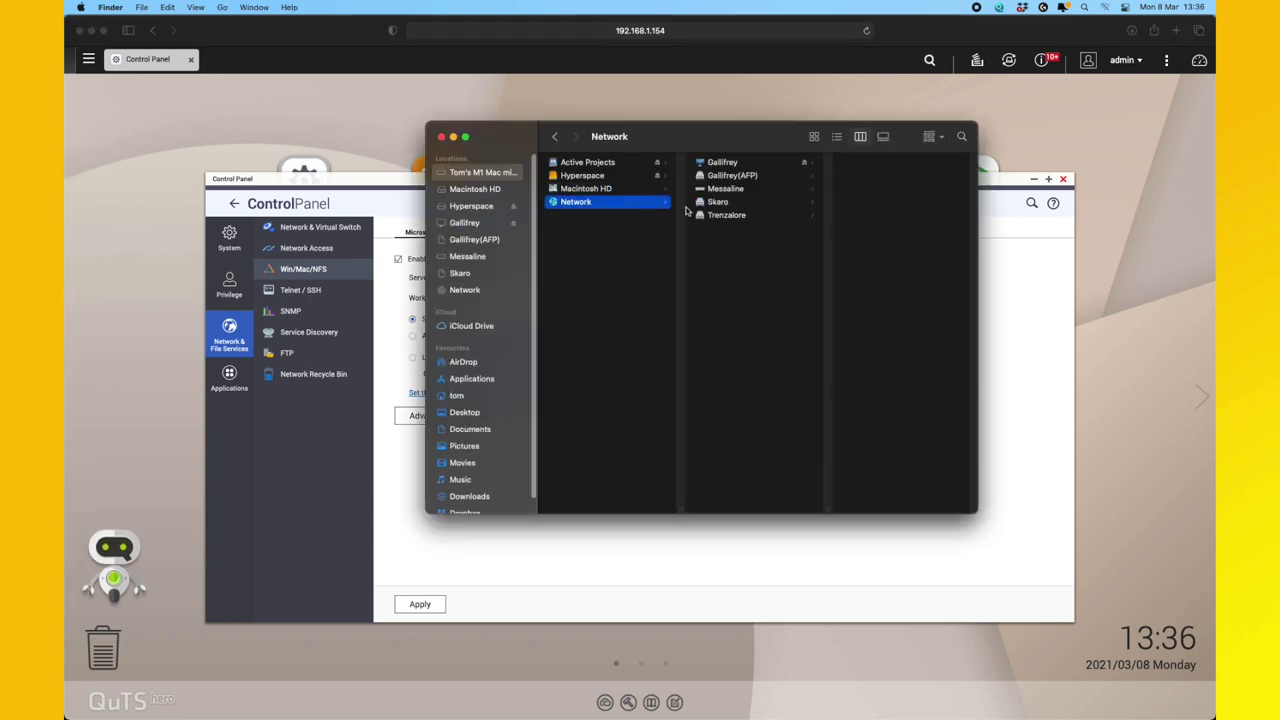
drag(728, 140, 712, 157)
click(731, 178)
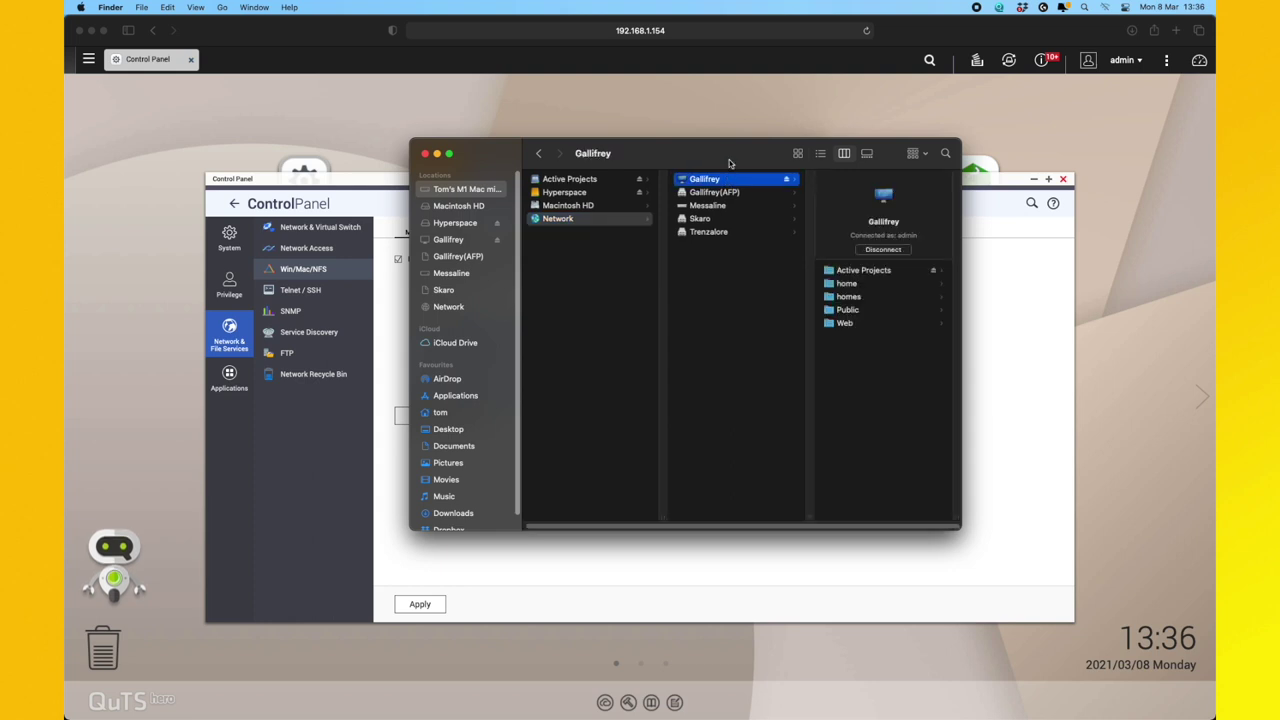
key(Down)
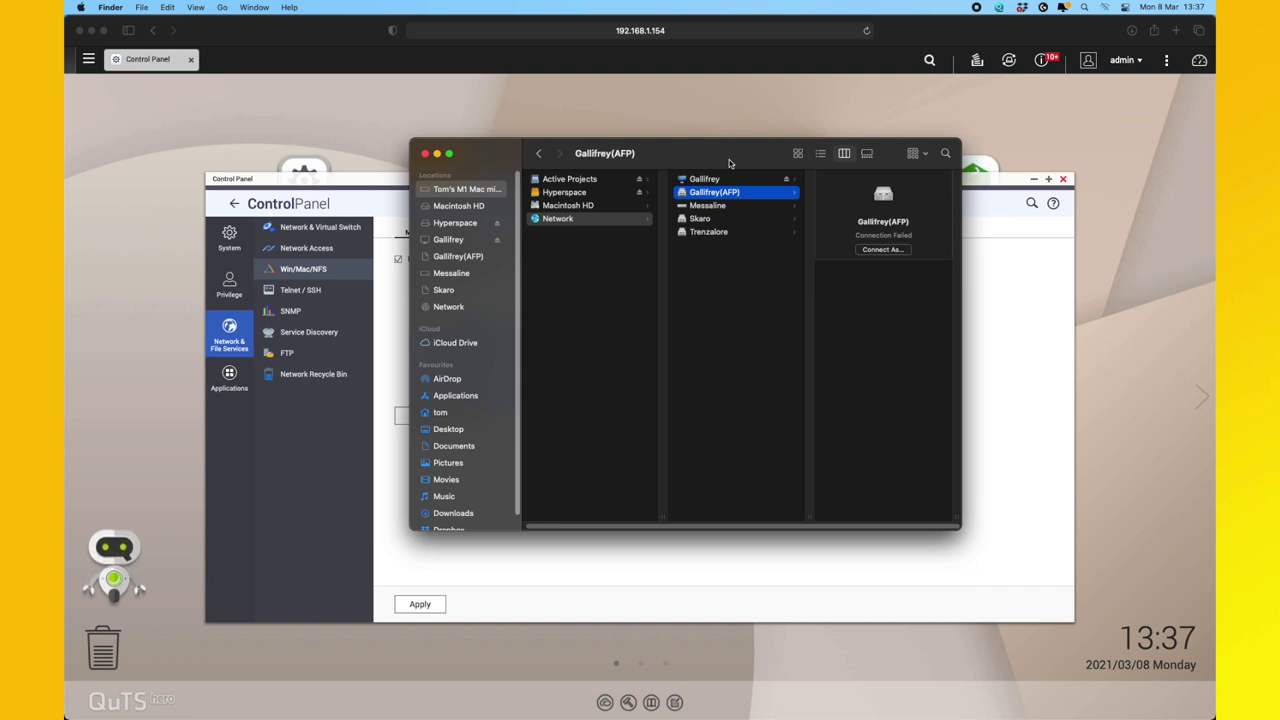
key(Up)
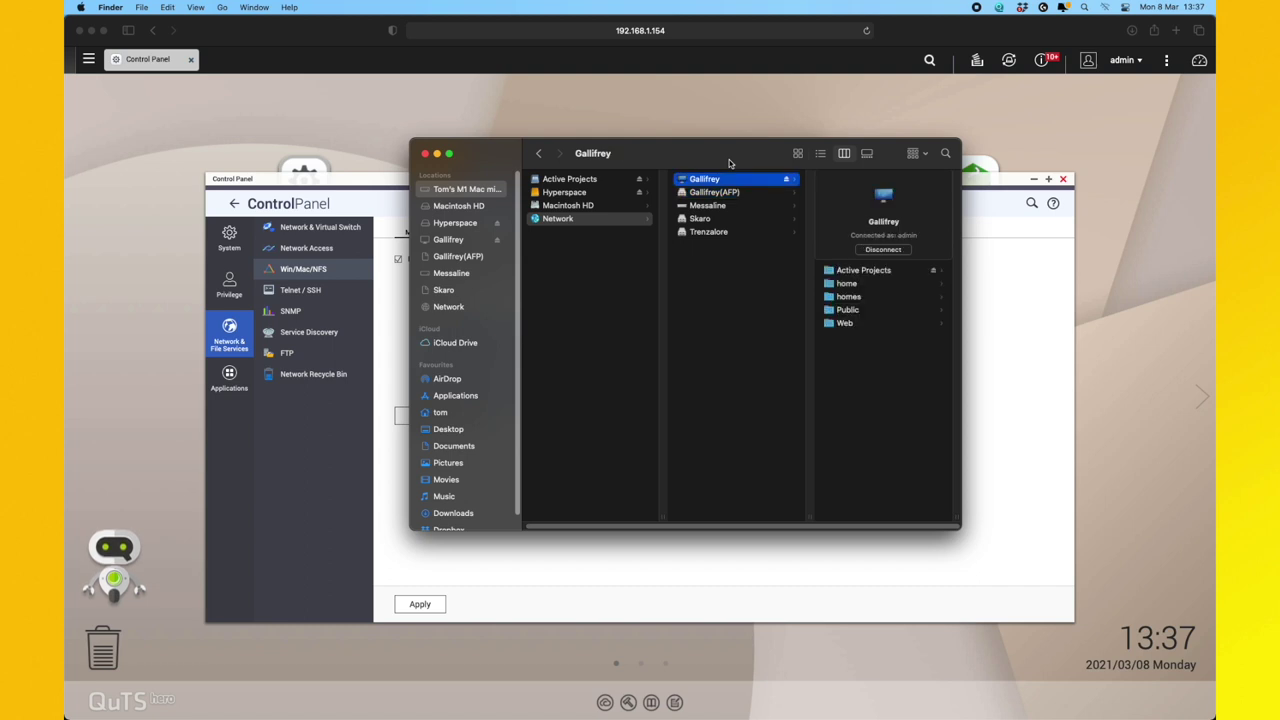
click(652, 570)
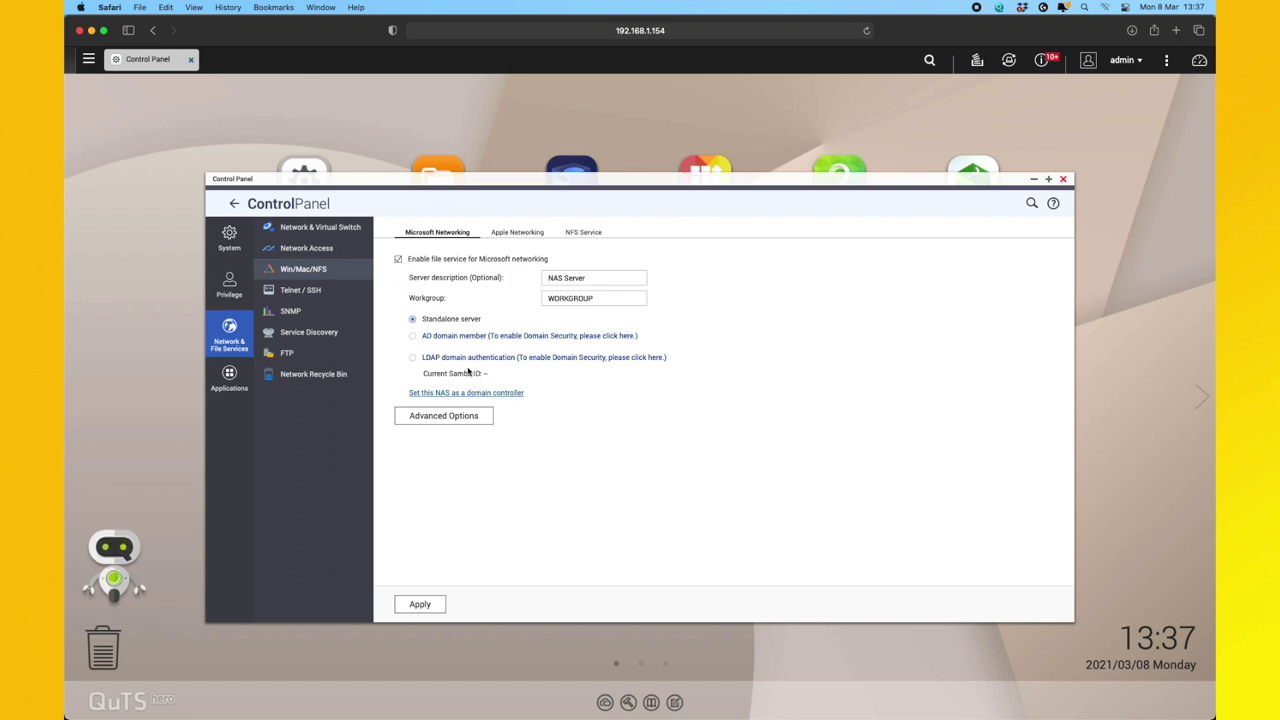
- Review advanced Microsoft Networking options, keeping SMB 3 as highest version, then view Apple Networking
click(461, 419)
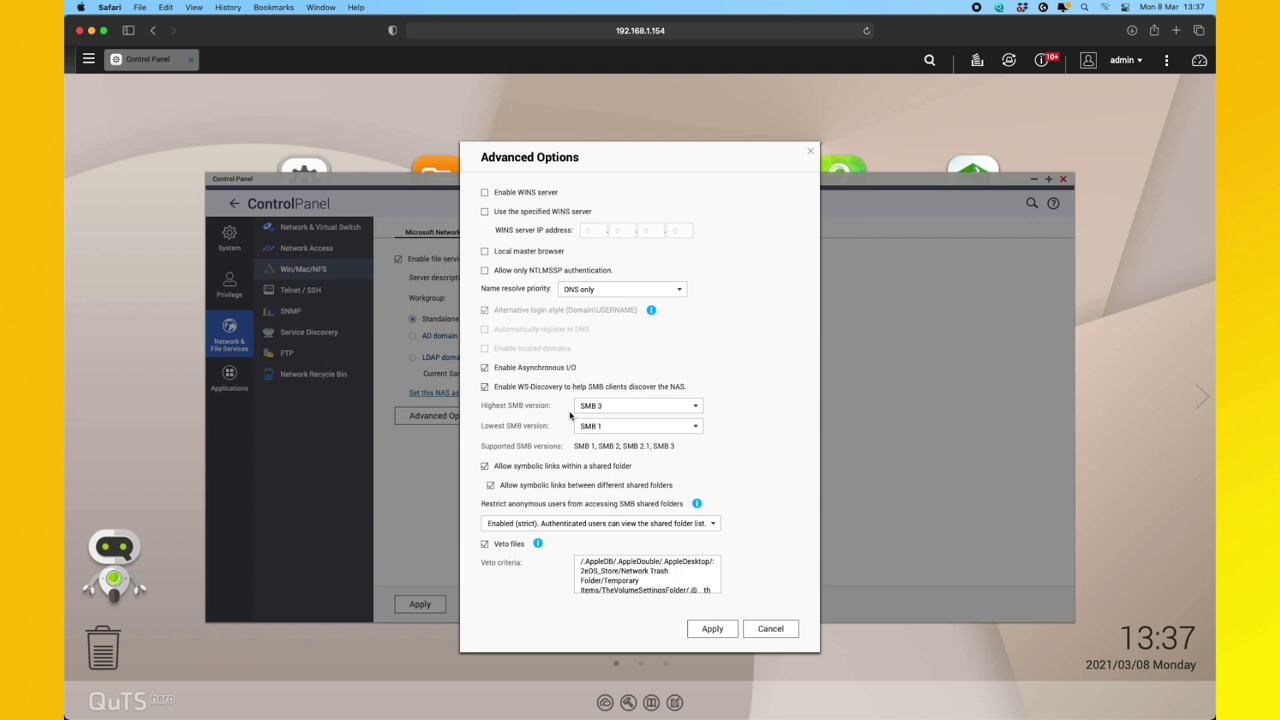
click(607, 409)
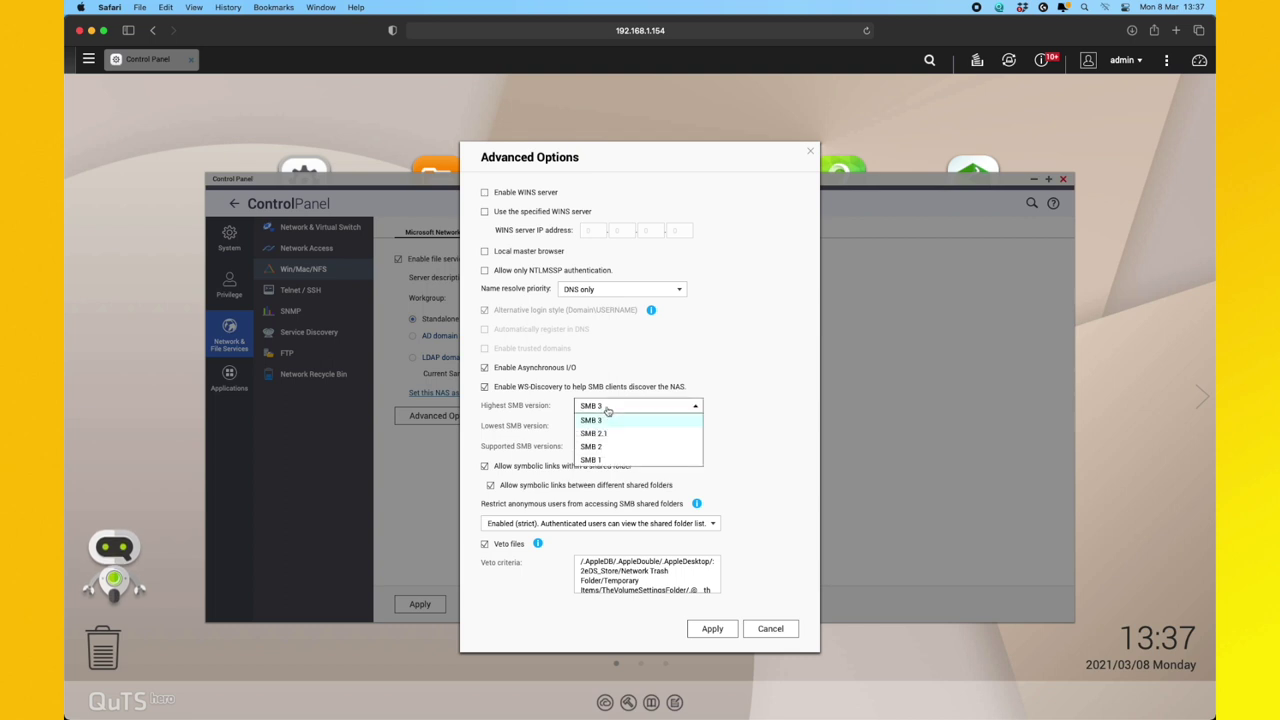
click(581, 412)
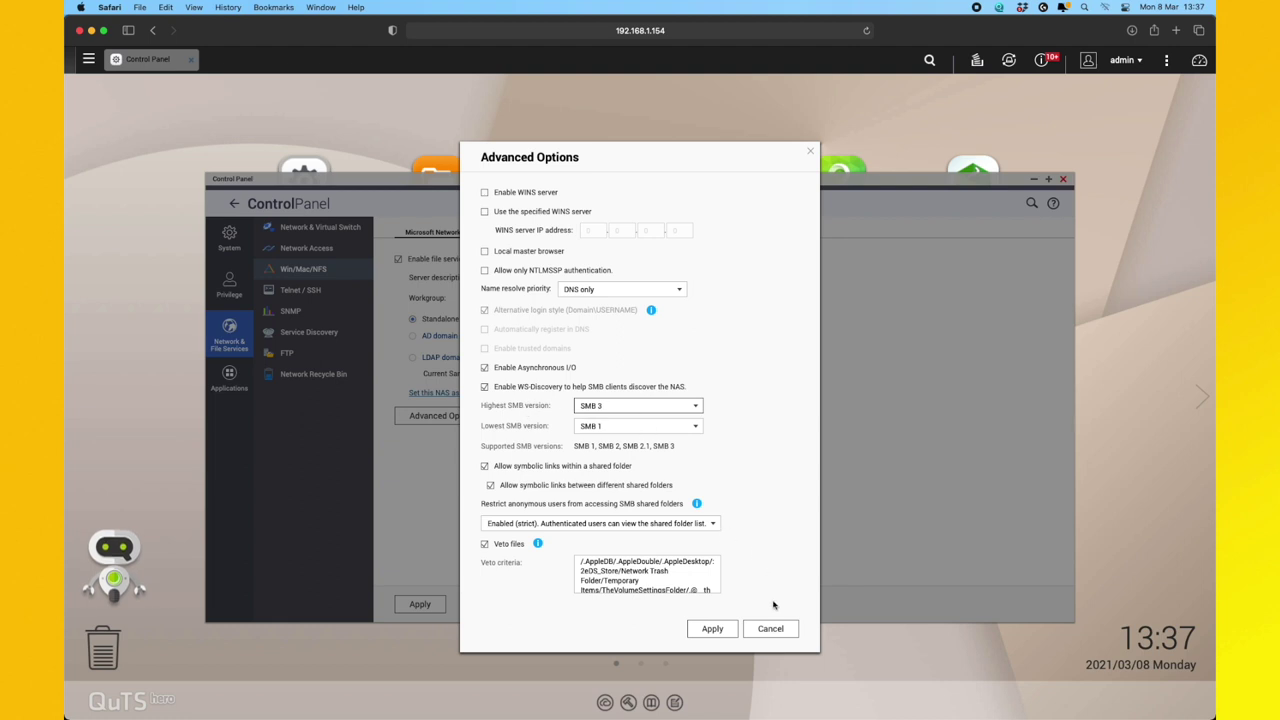
click(776, 632)
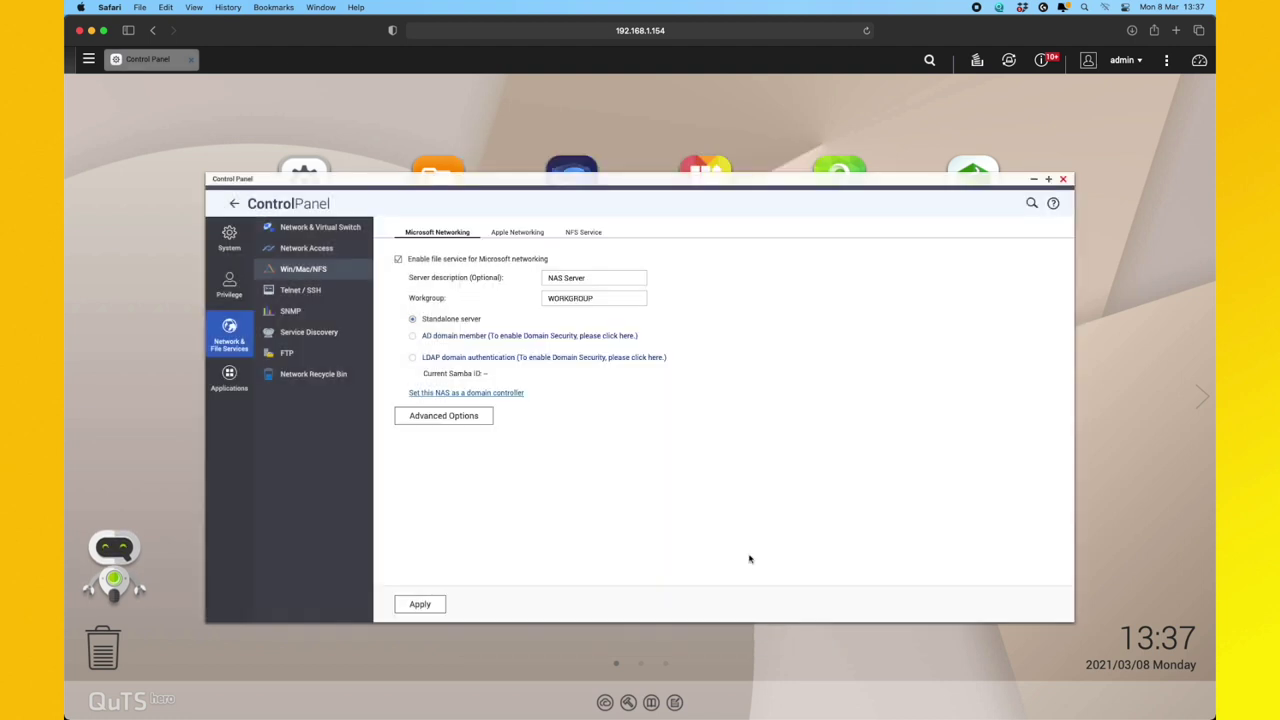
click(516, 237)
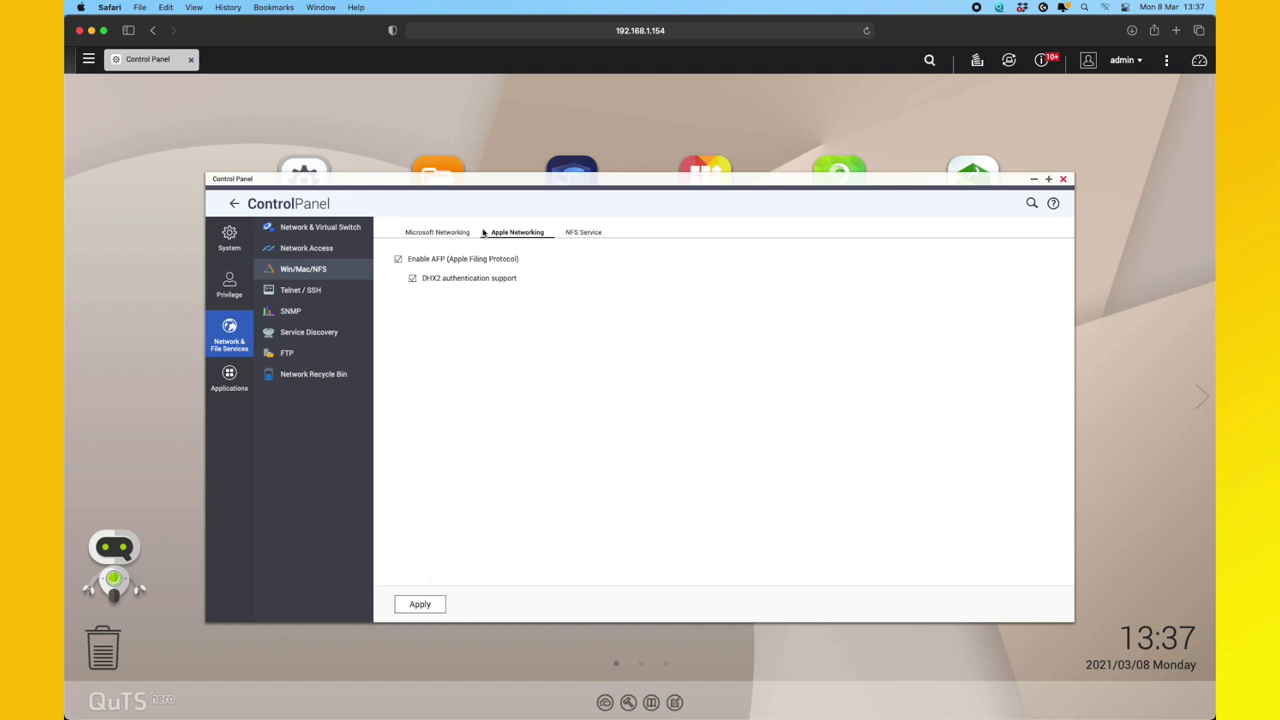
- Disable Enable AFP (Apple Filing Protocol) and apply the change on the NAS
click(398, 260)
click(422, 605)
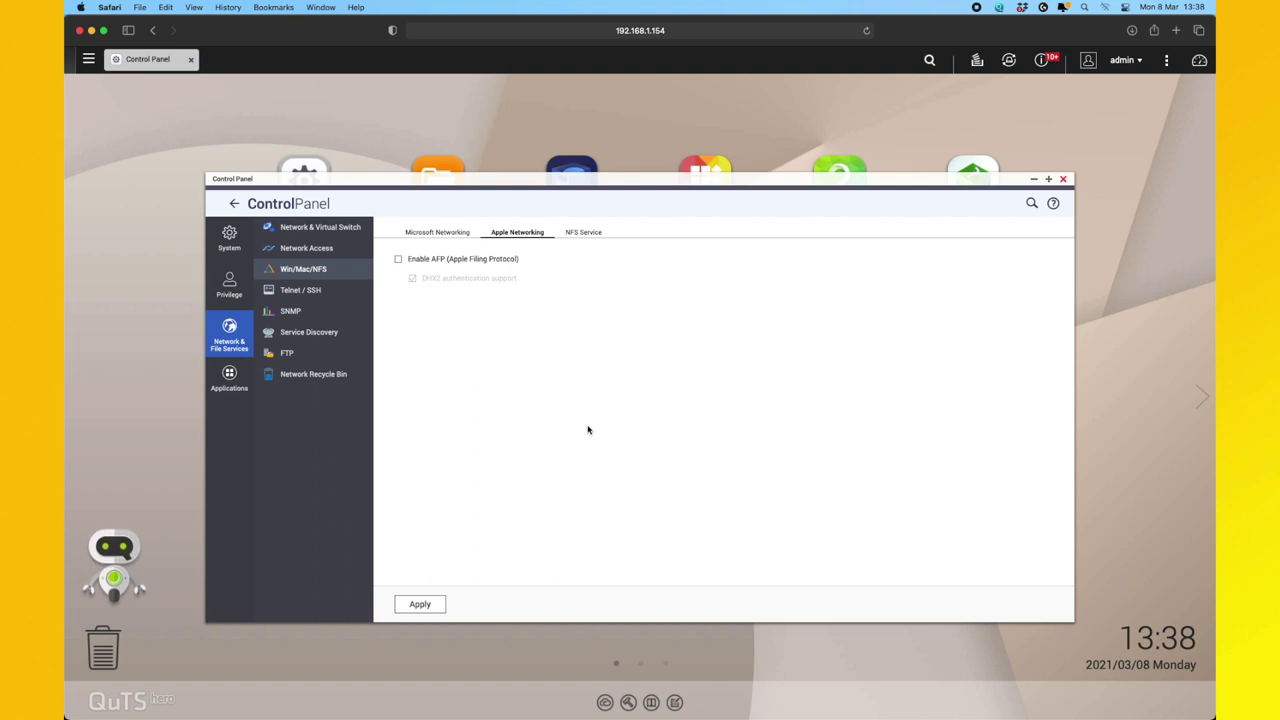
click(76, 180)
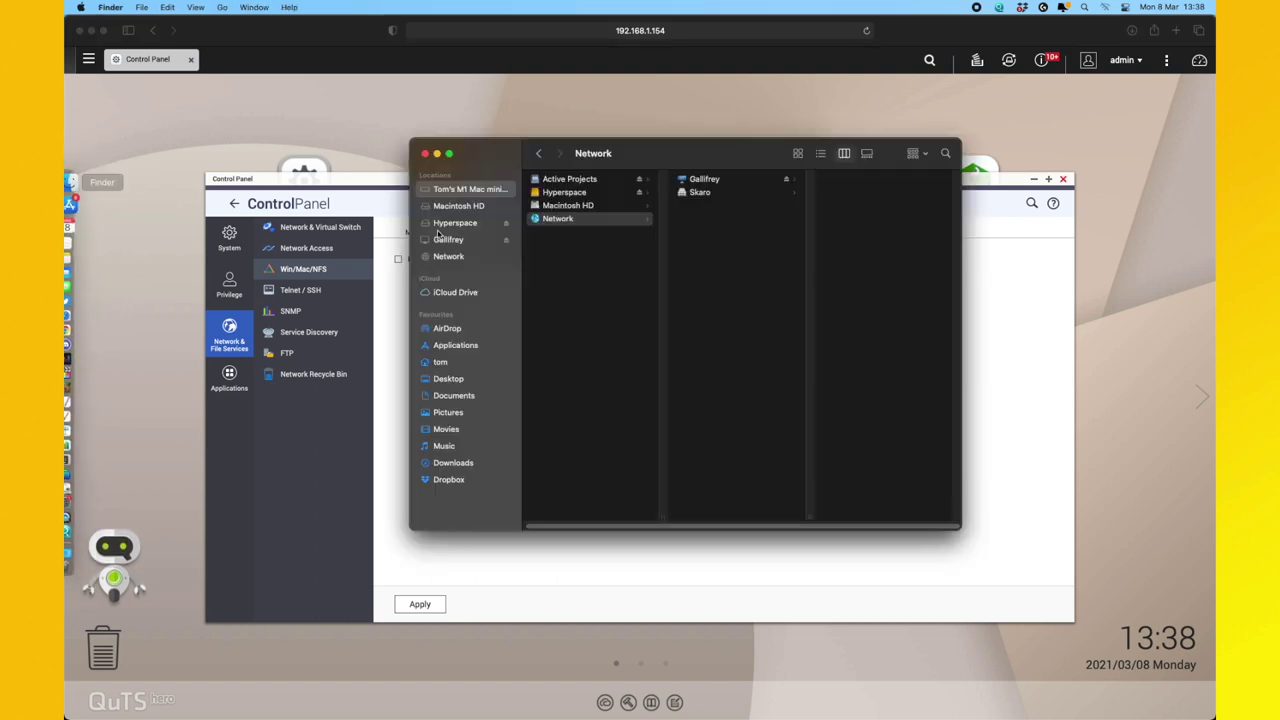
- Check Gallifrey's shares under Network in Finder, then close the window and return to Control Panel
click(620, 219)
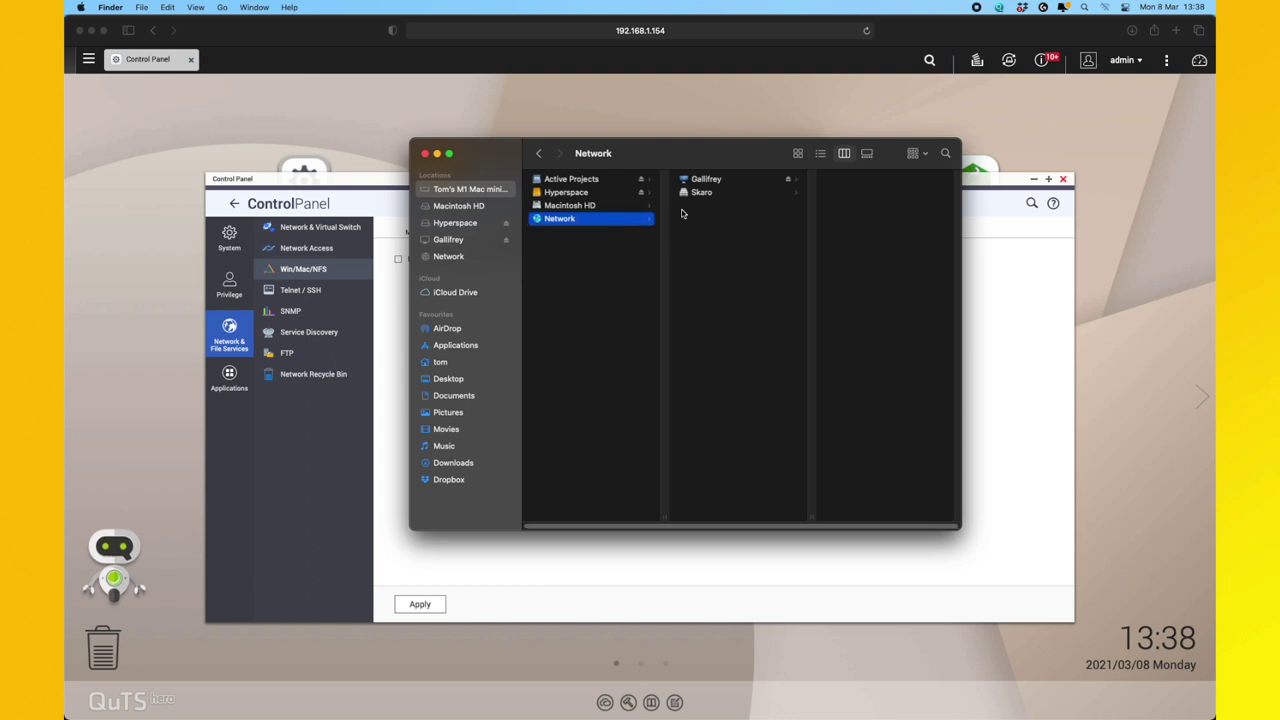
click(723, 179)
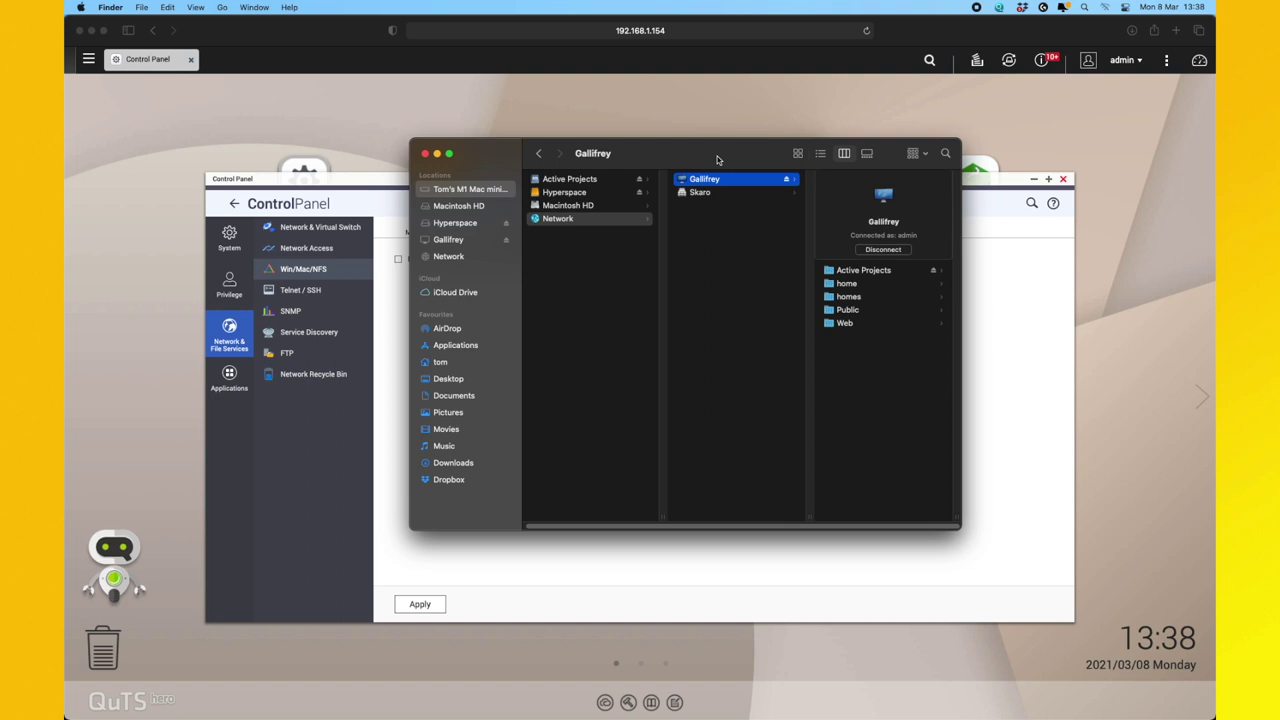
drag(718, 156, 724, 130)
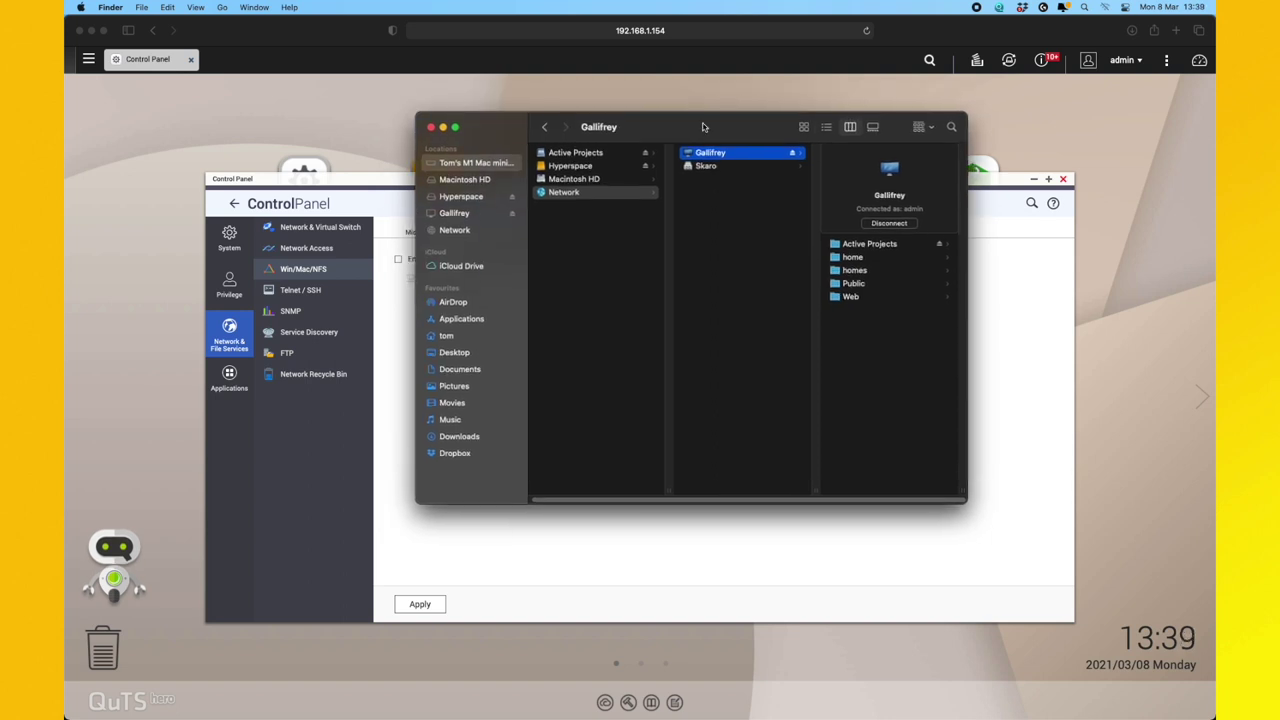
key(super+w)
click(600, 415)
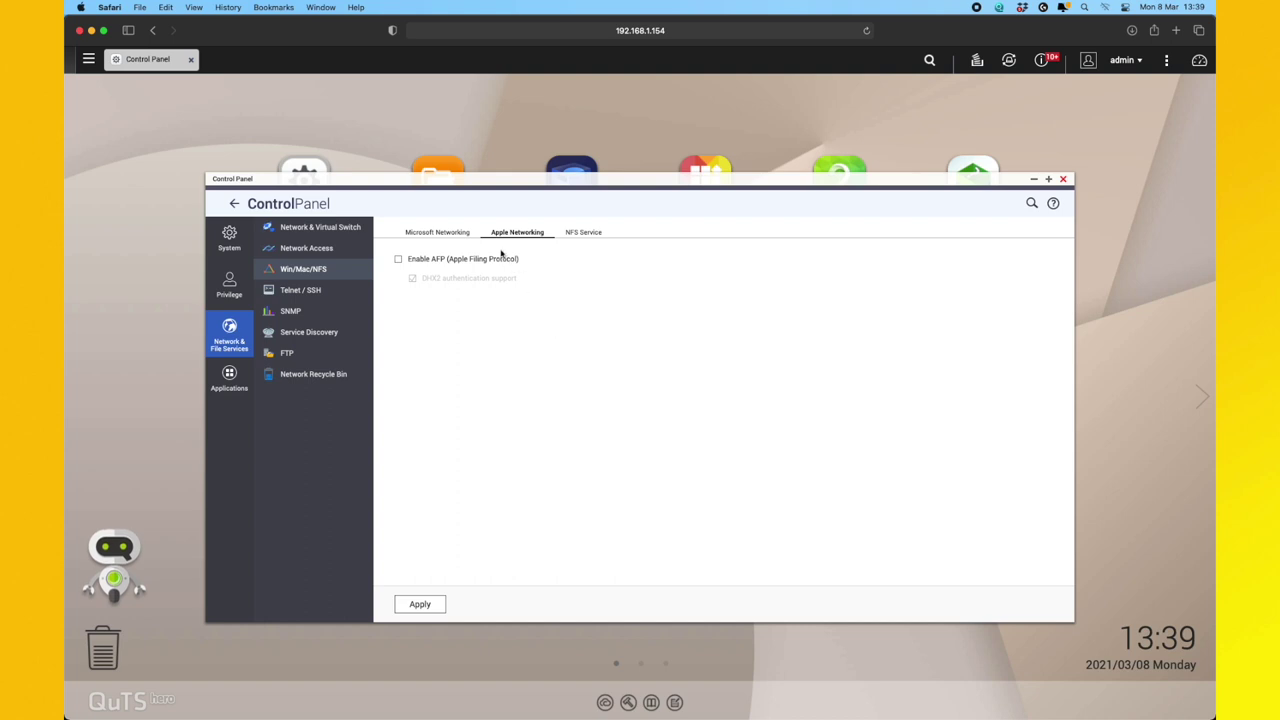
- Review the Microsoft Networking and NFS Service settings pages
click(447, 234)
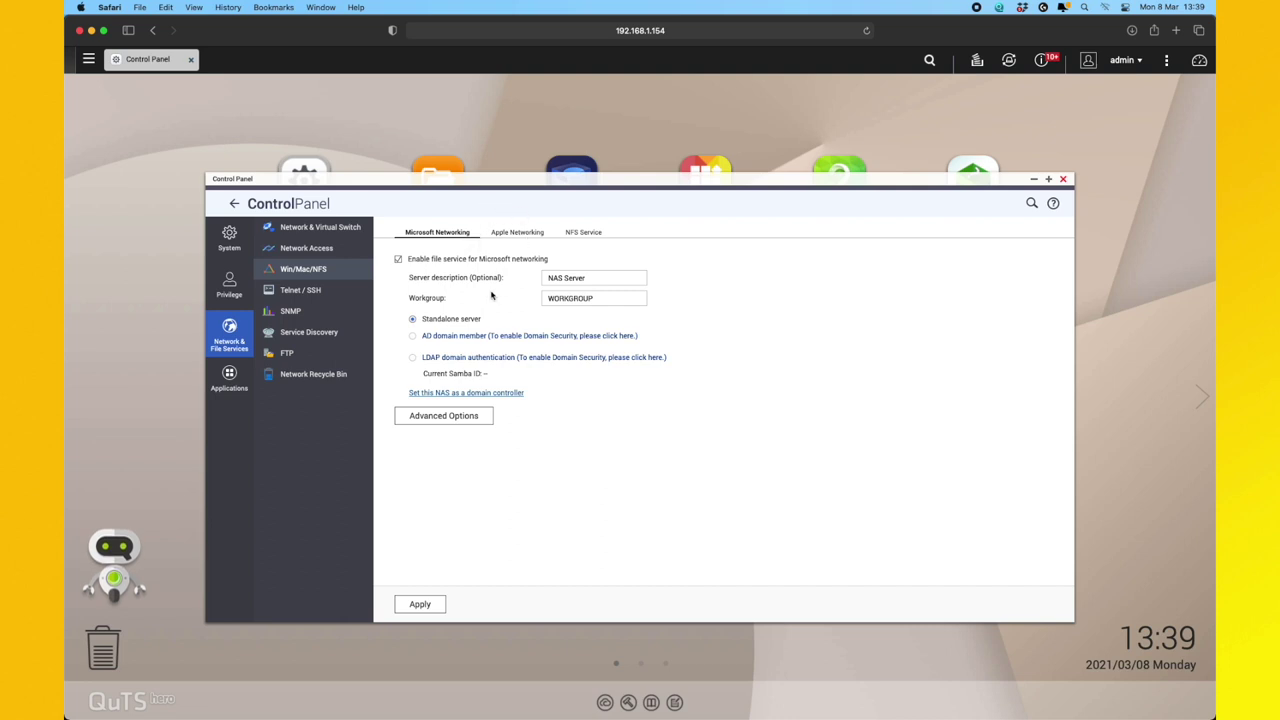
click(584, 233)
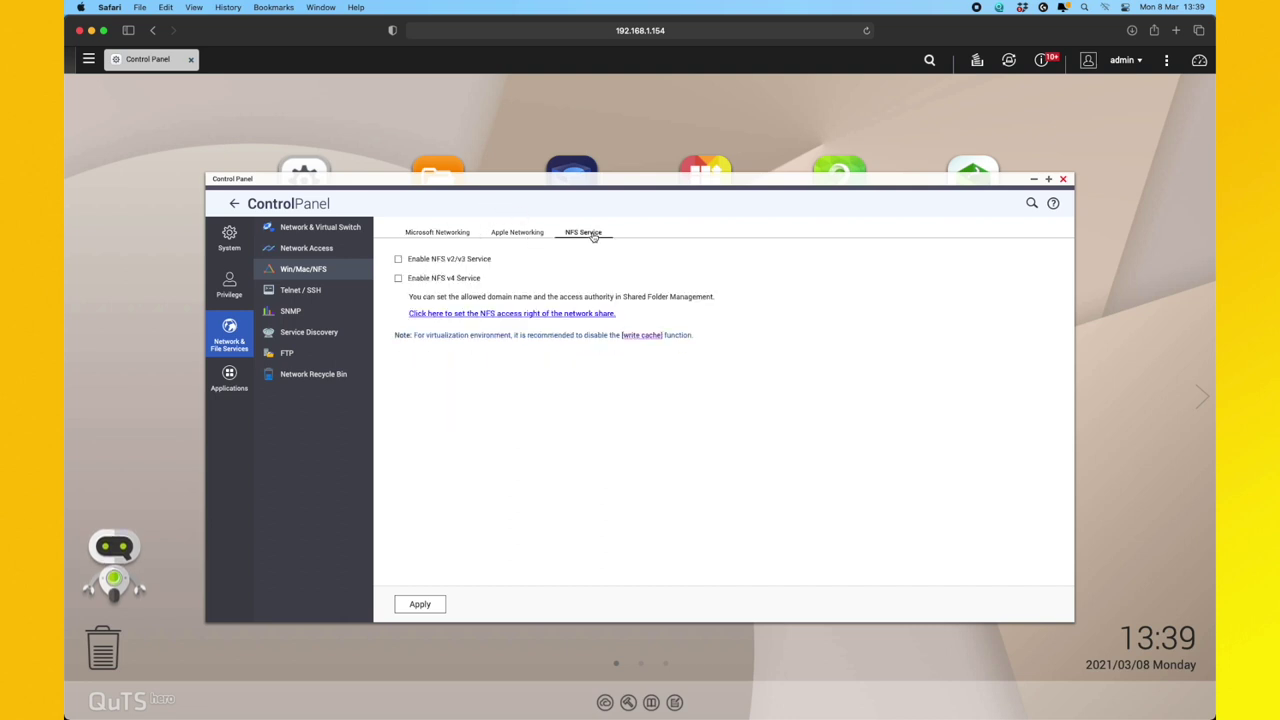
click(424, 236)
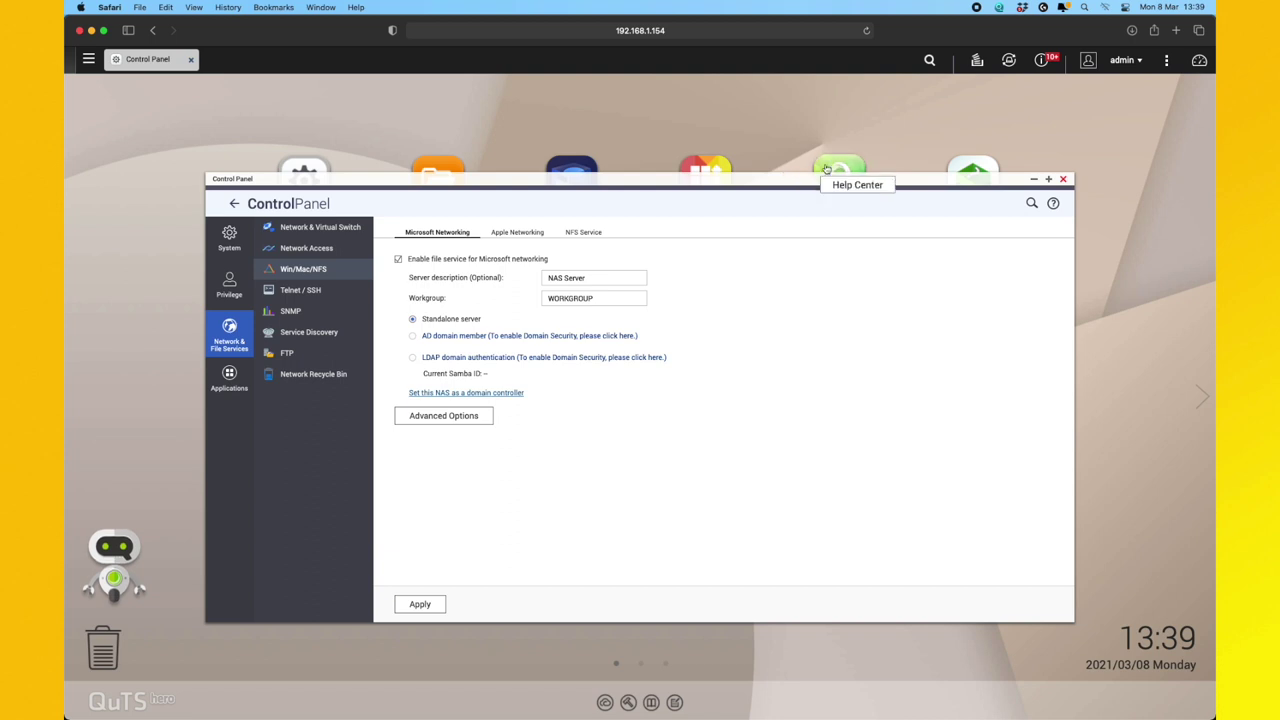
- Reopen Control Panel, go to Privilege > Users, and show the Create options
click(1064, 179)
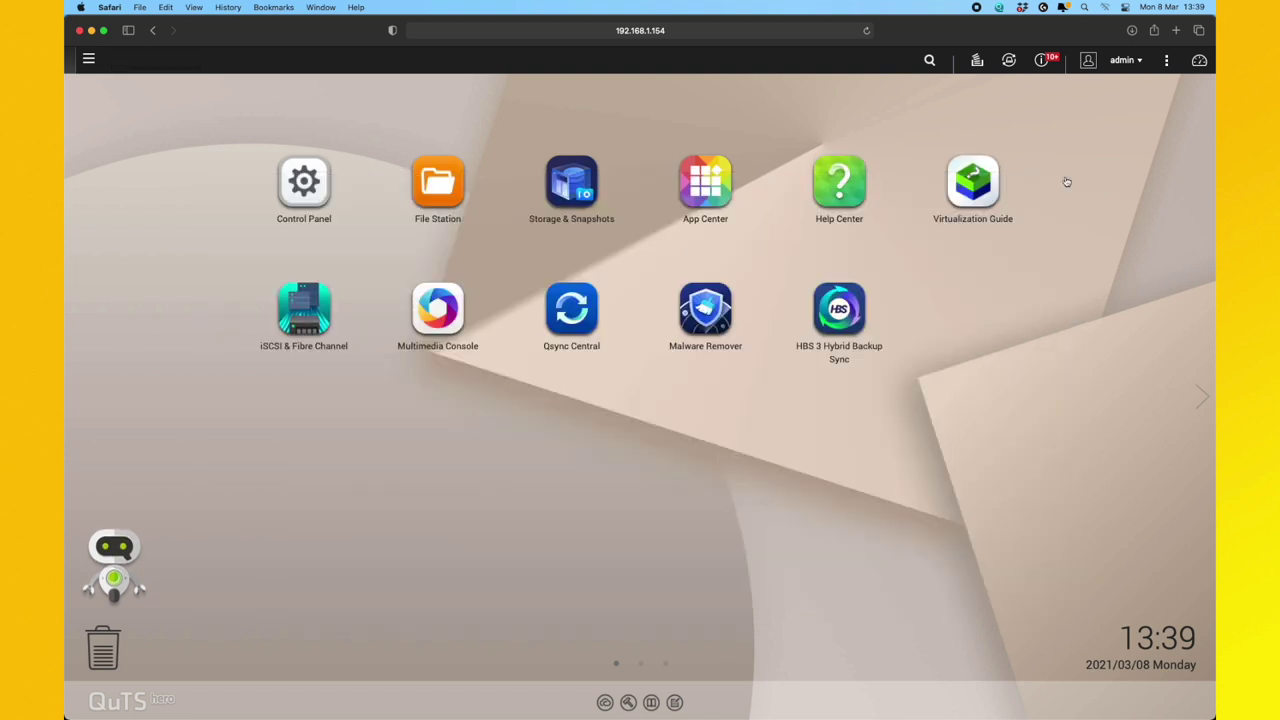
click(304, 181)
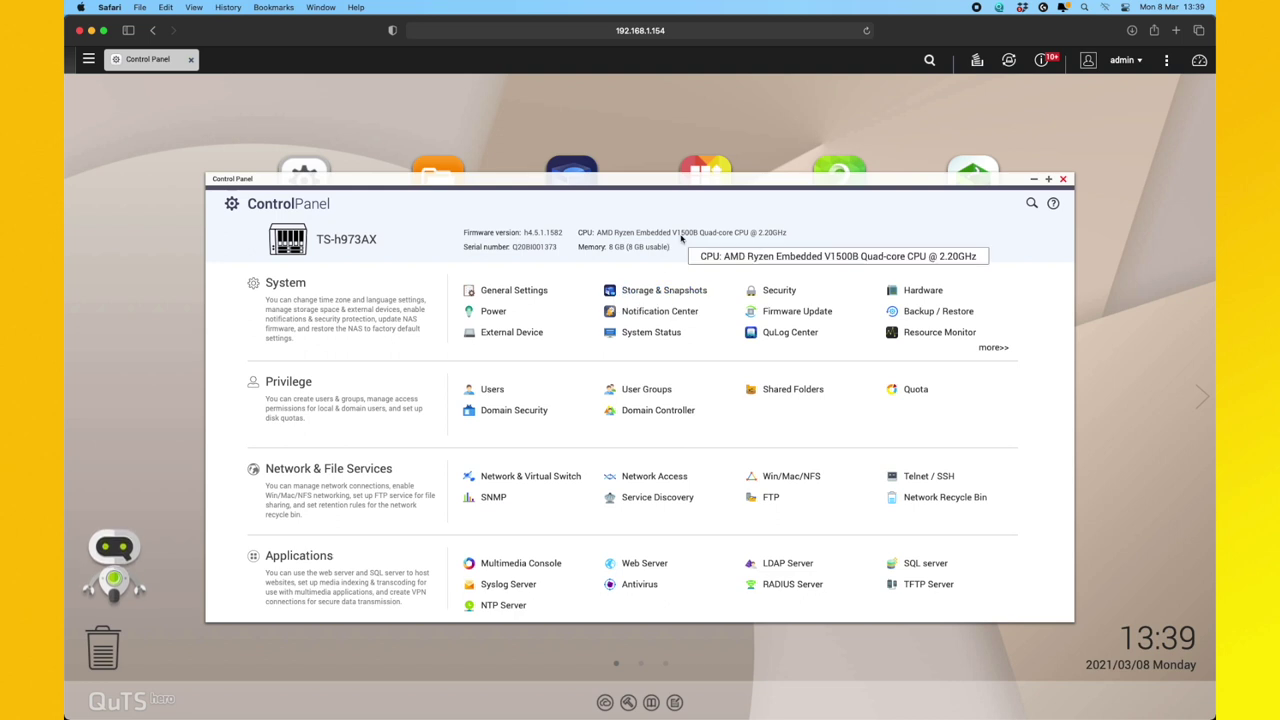
click(486, 390)
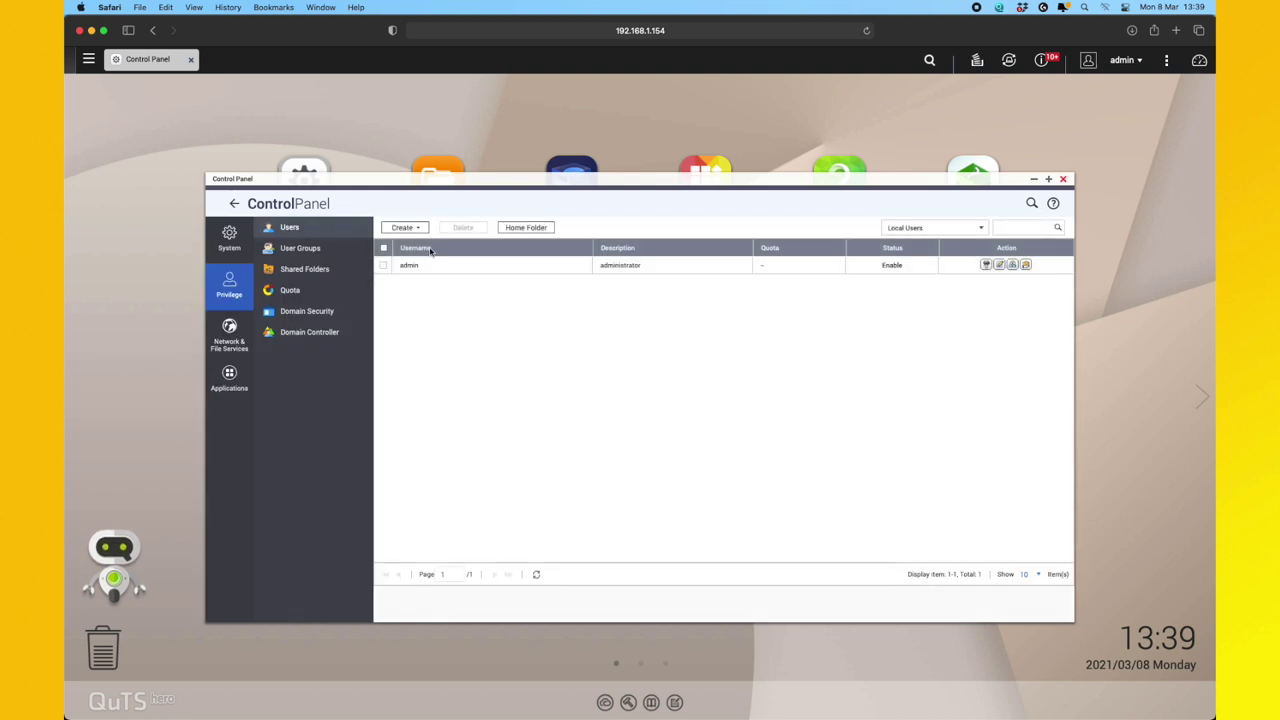
click(405, 227)
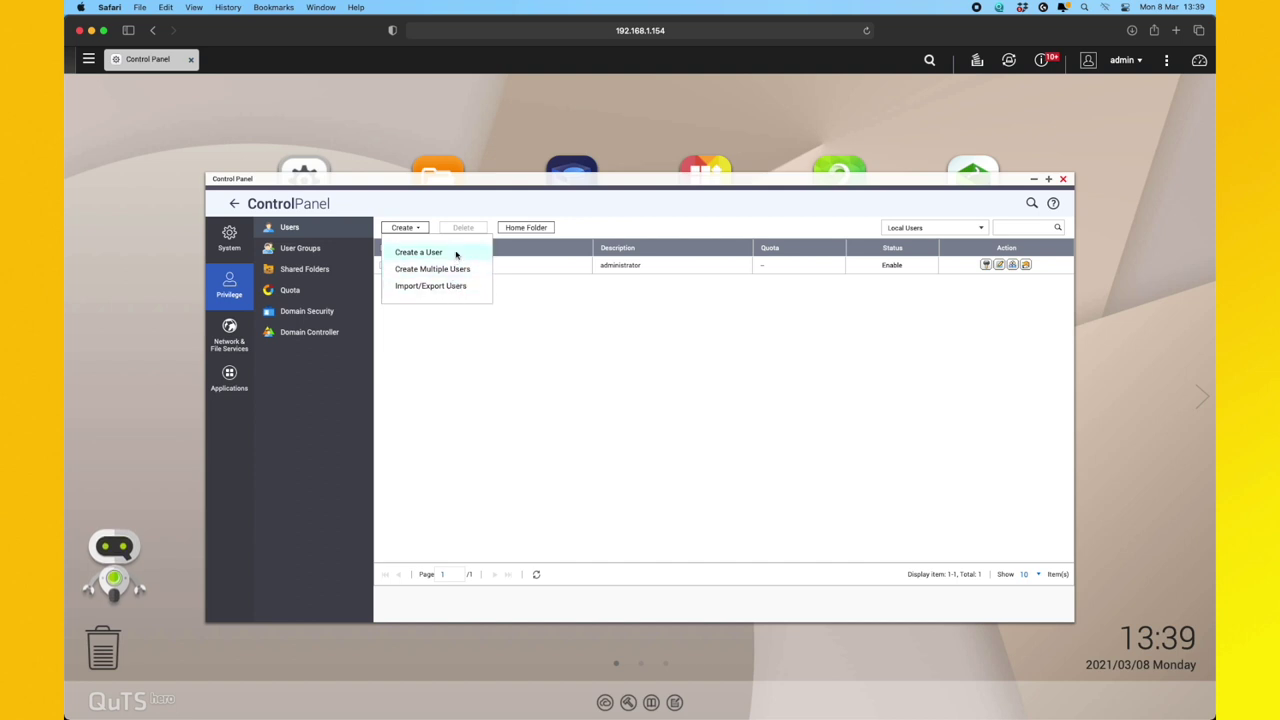
- Choose Create a User and fill in the new username, password and password confirmation
click(456, 254)
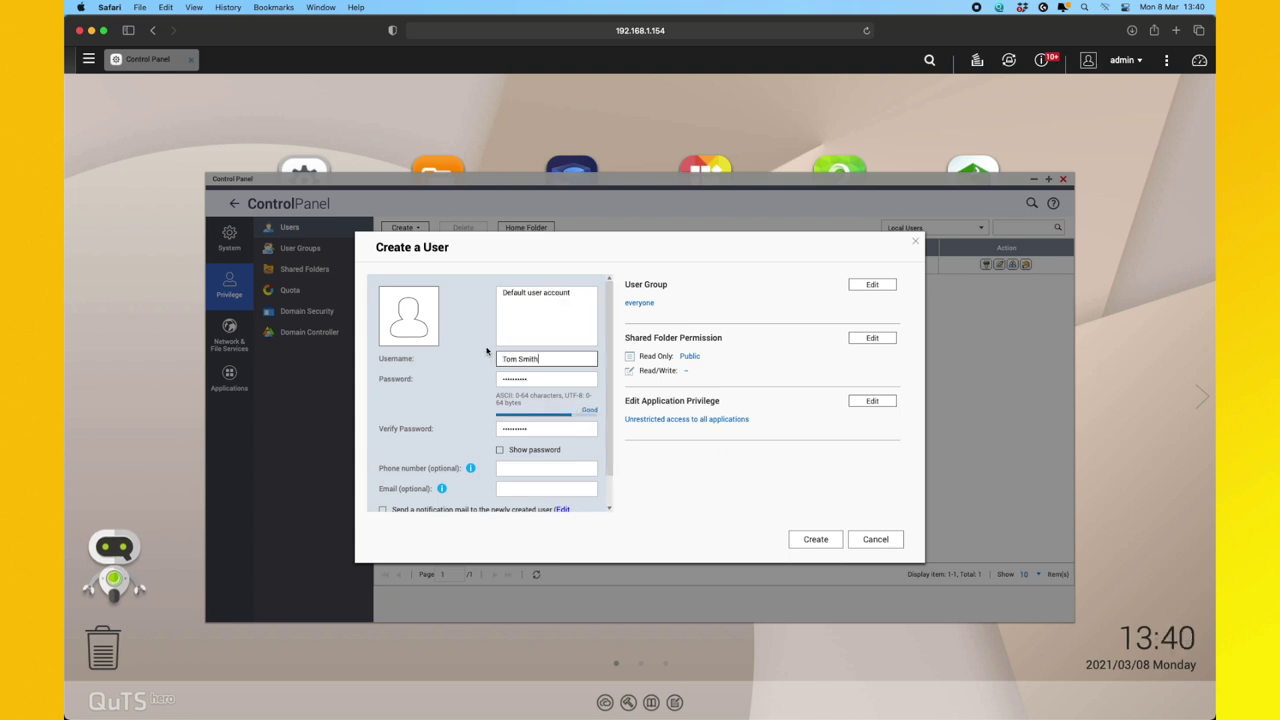
scroll(530, 345, down, 2)
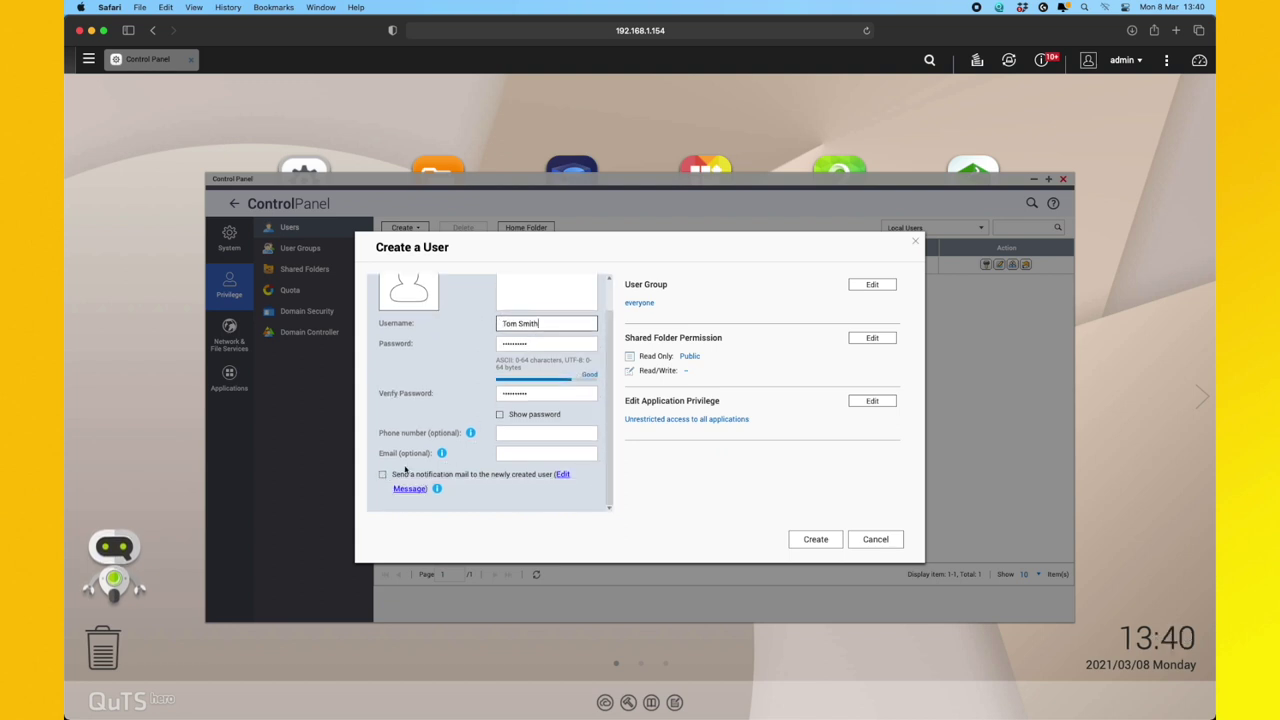
scroll(540, 435, up, 2)
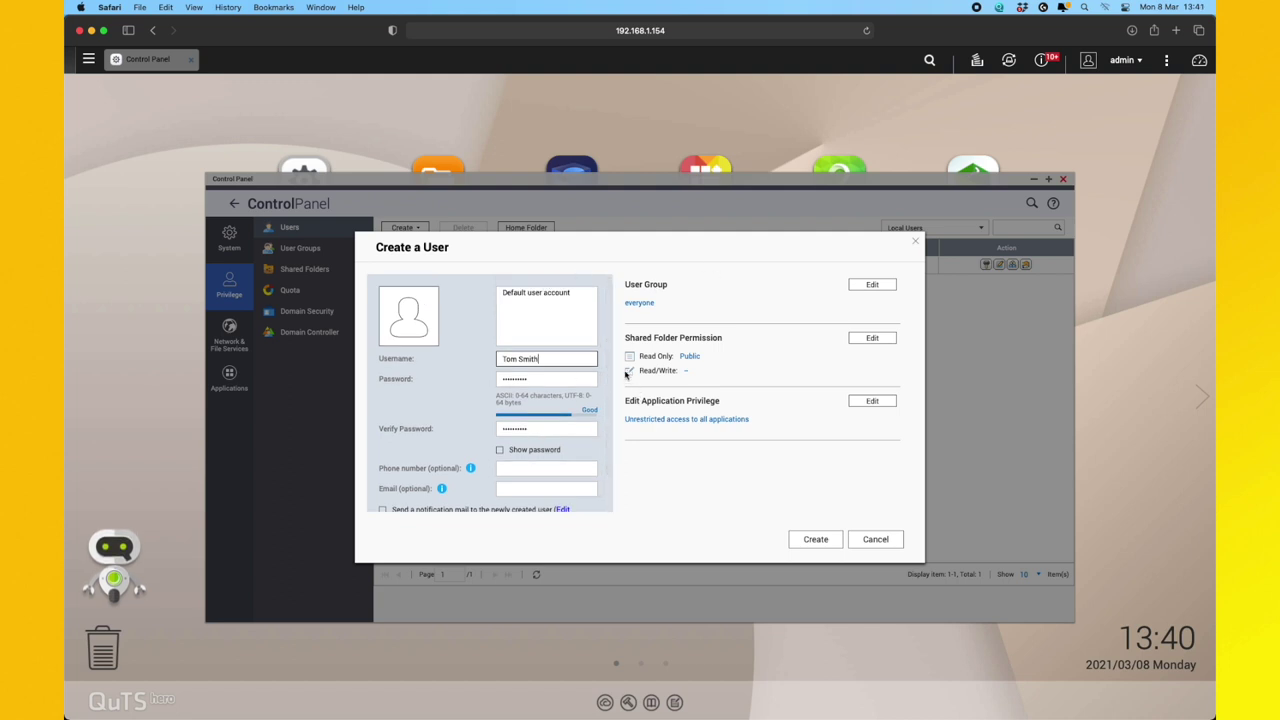
- Grant the new user RW on Active Projects, leave Public read-only, and create the account
click(866, 340)
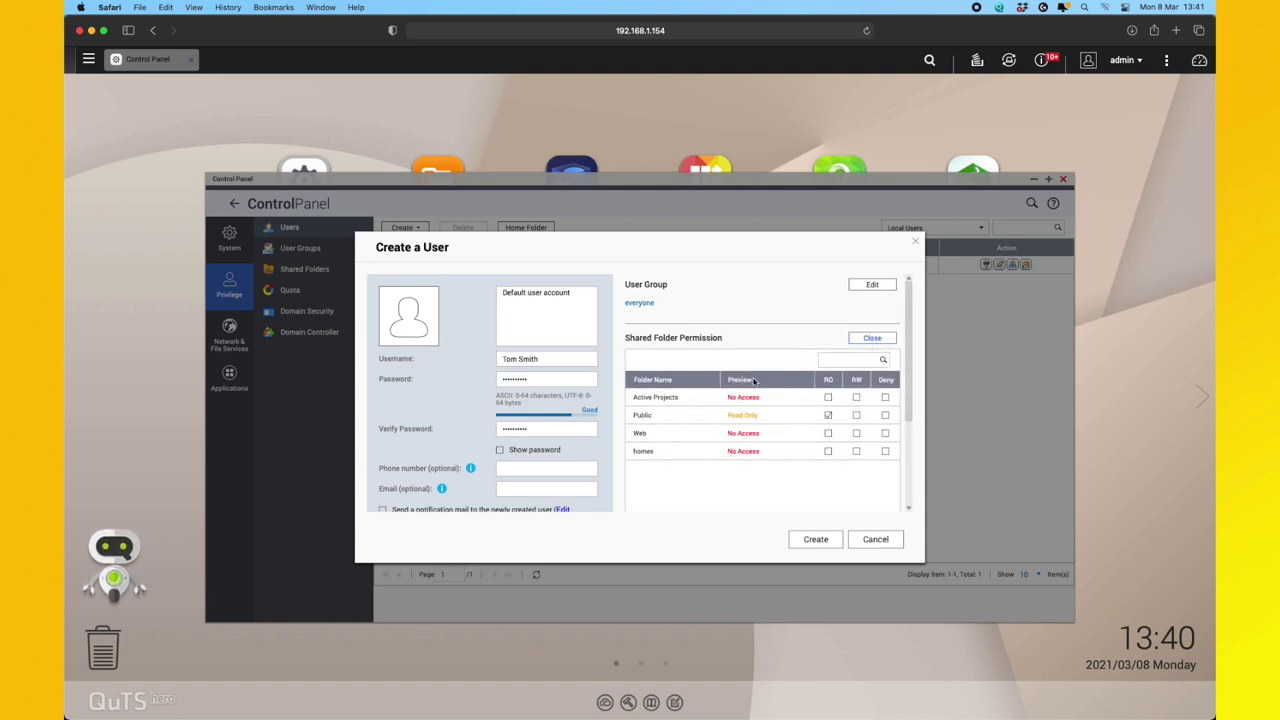
click(856, 399)
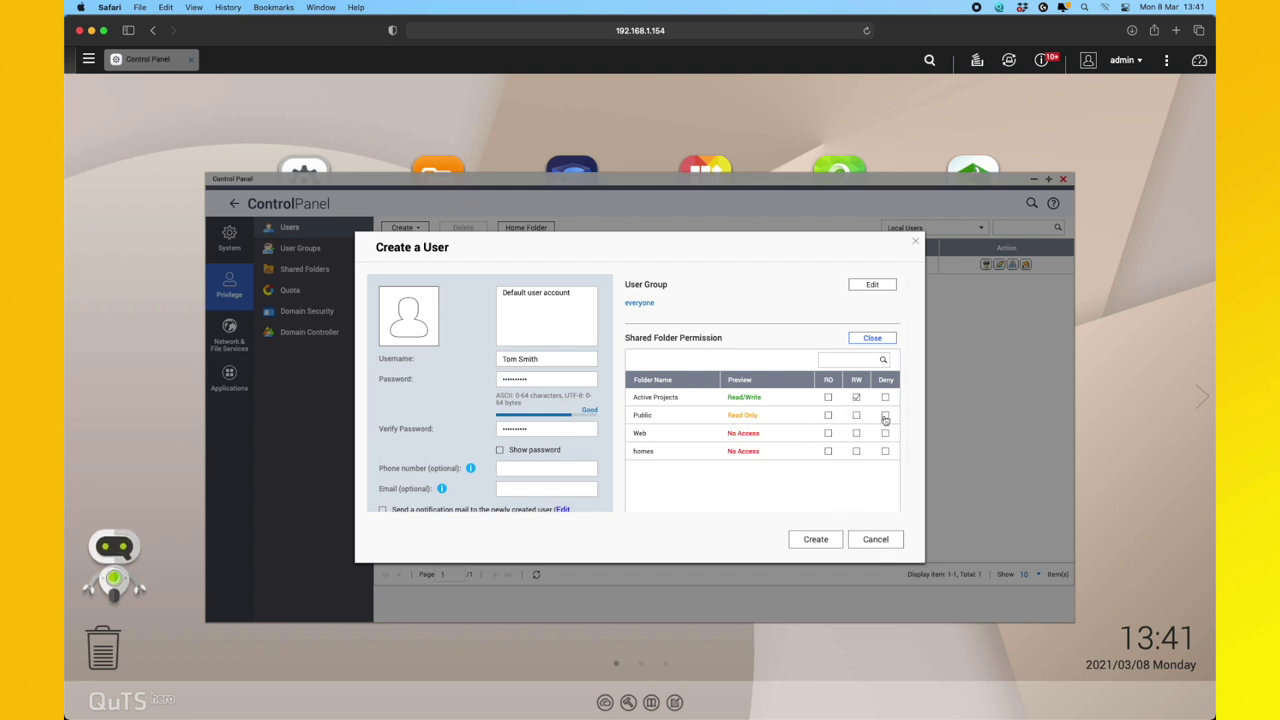
click(884, 416)
click(884, 416)
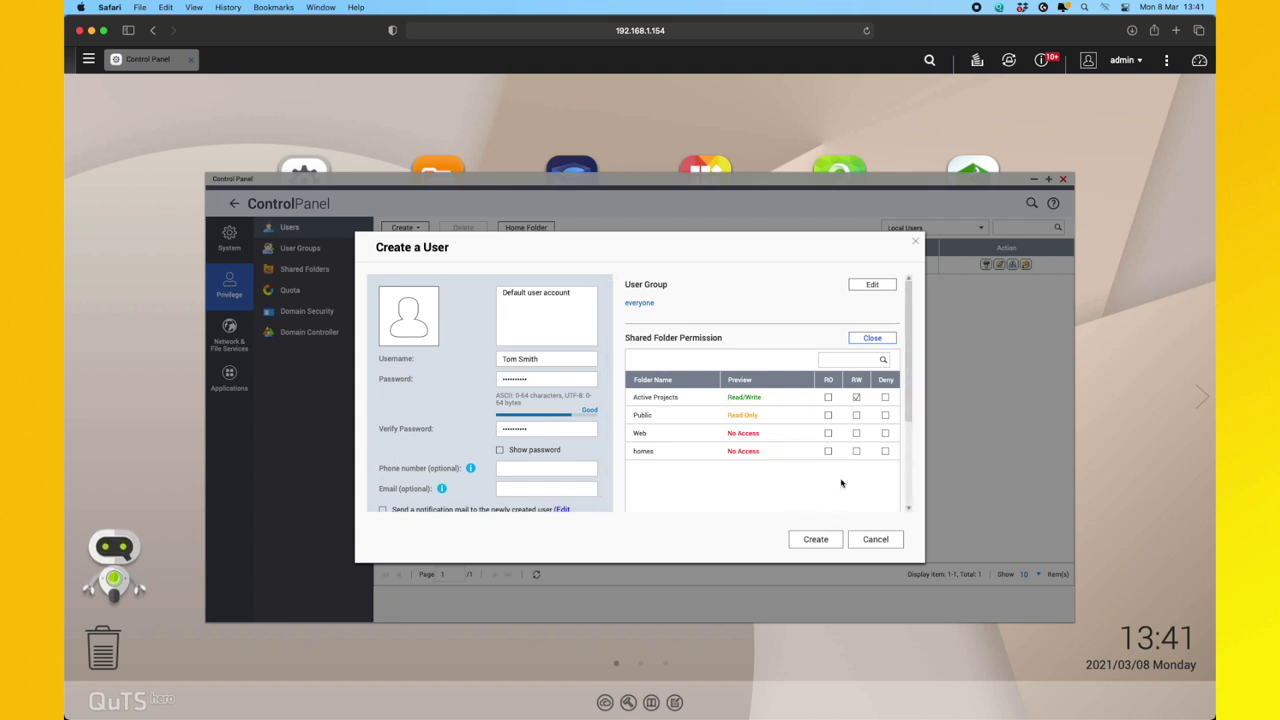
click(816, 539)
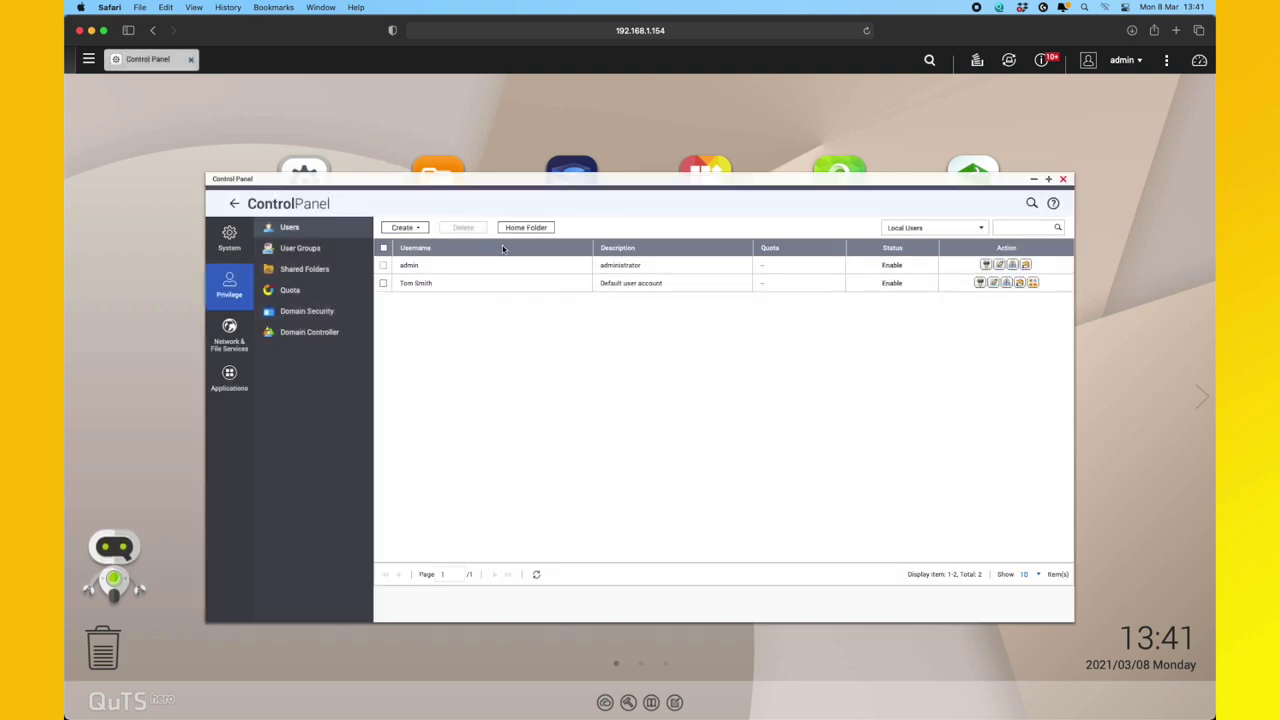
key(ctrl+Up)
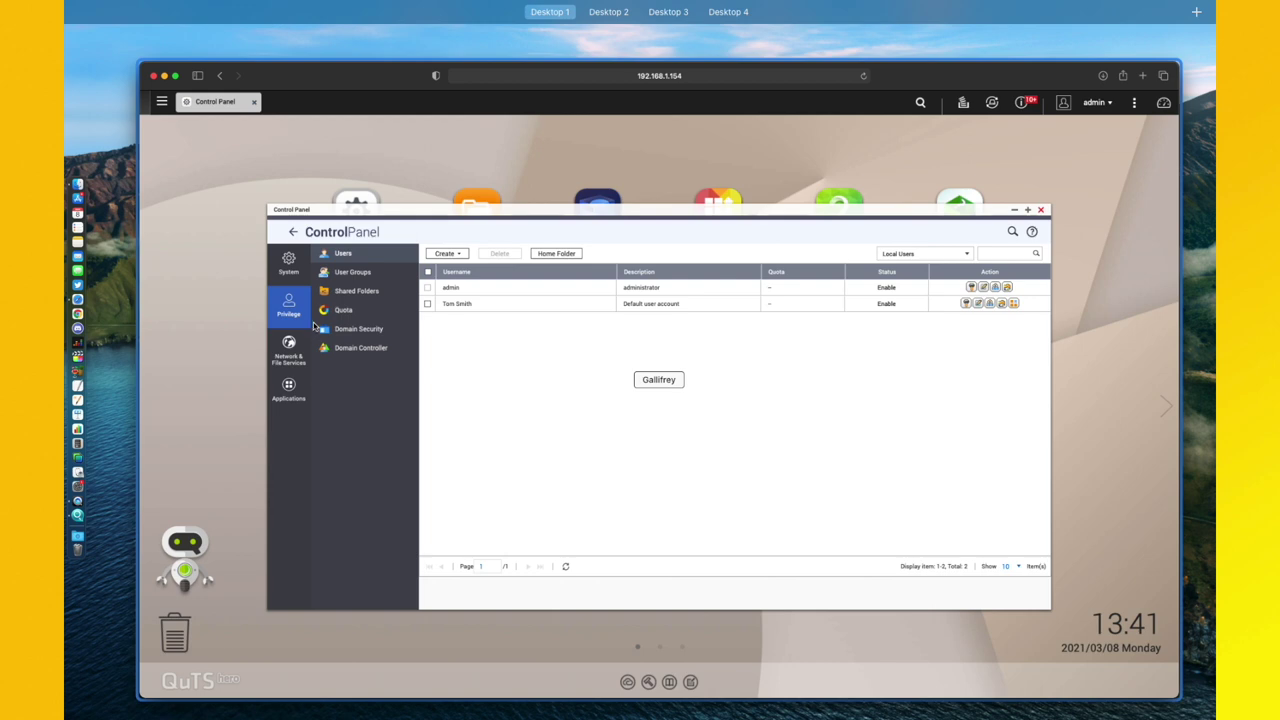
click(657, 377)
mouse_move(64, 252)
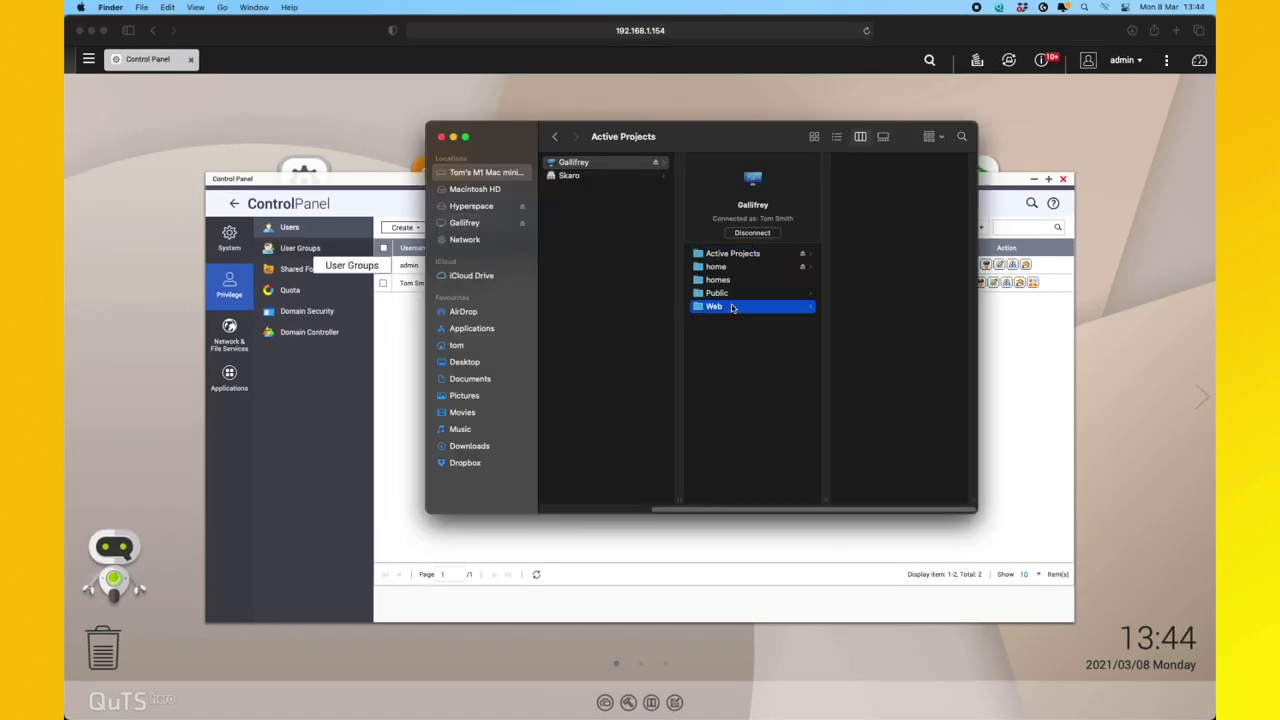
drag(757, 305, 757, 334)
click(768, 254)
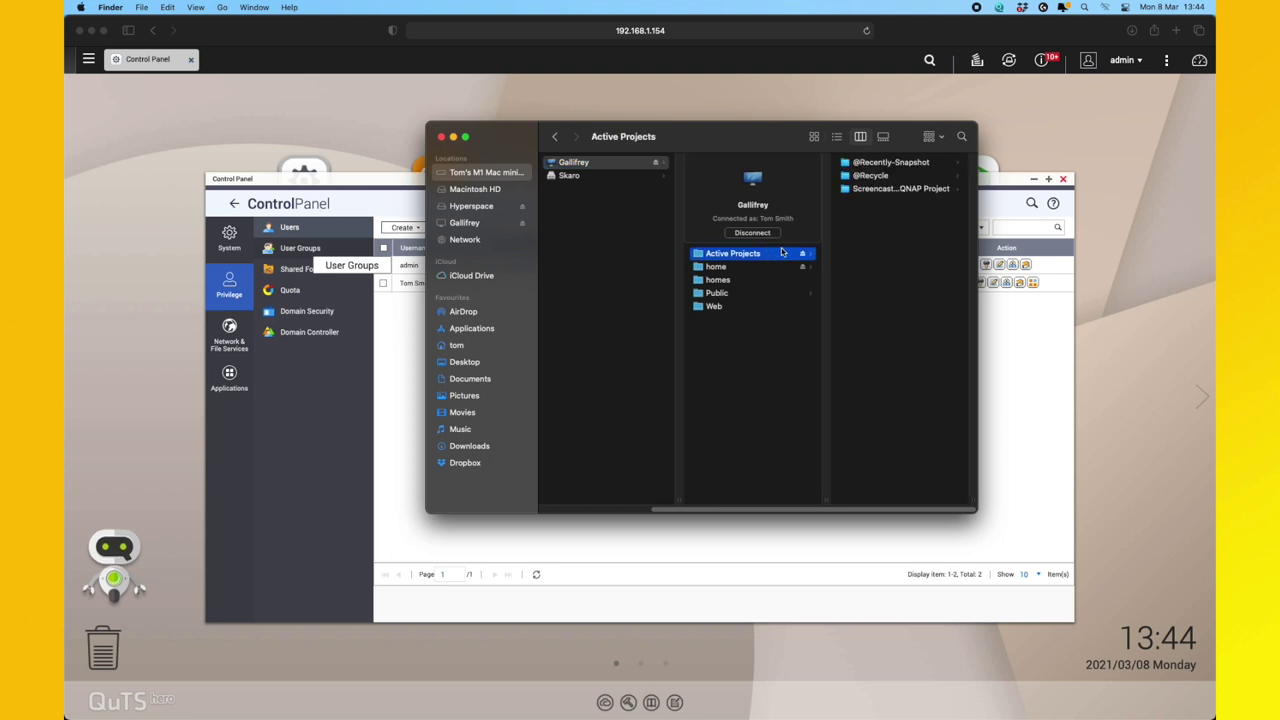
click(1003, 382)
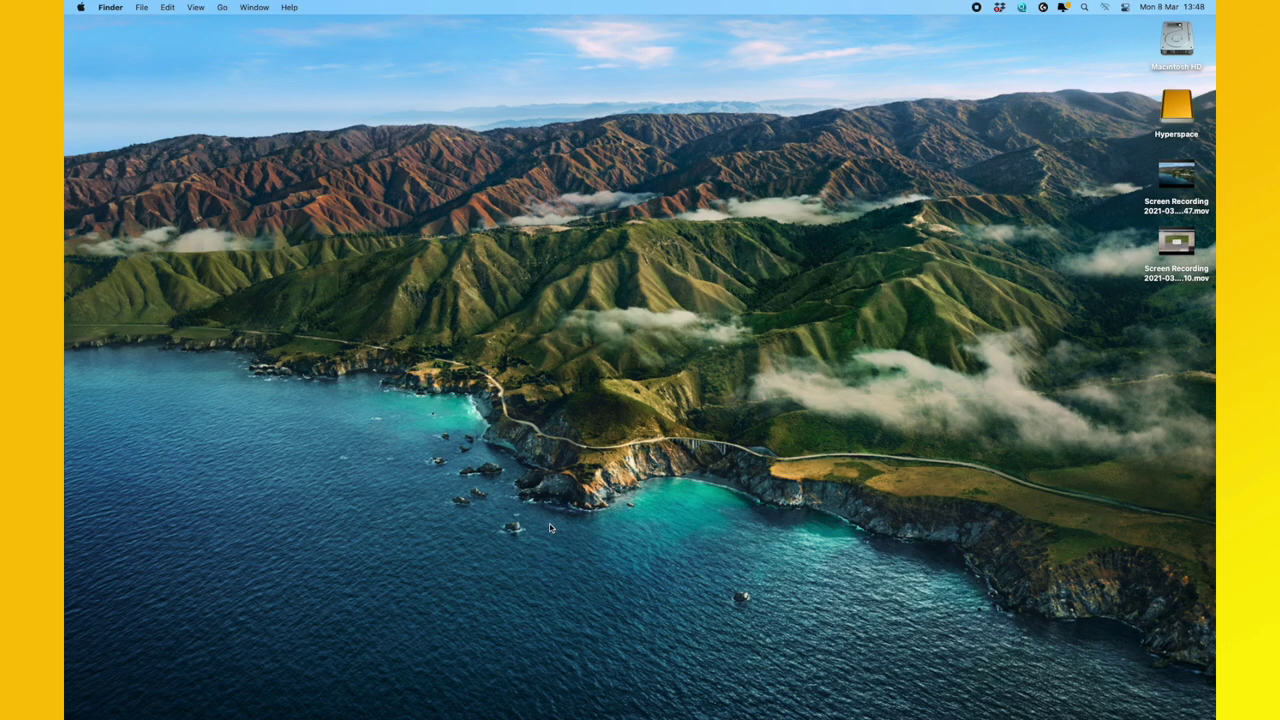
key(super+space)
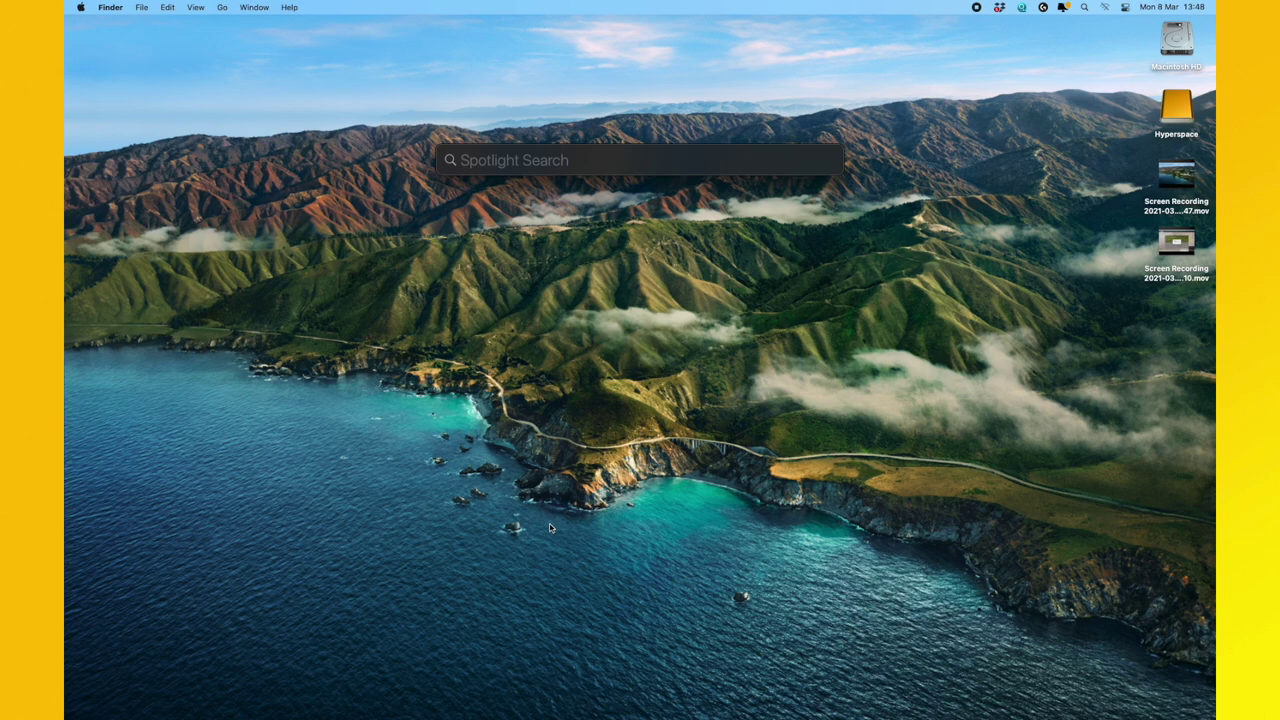
- Launch Finder via Spotlight and select the Gallifrey server under Network
text(finder)
key(Return)
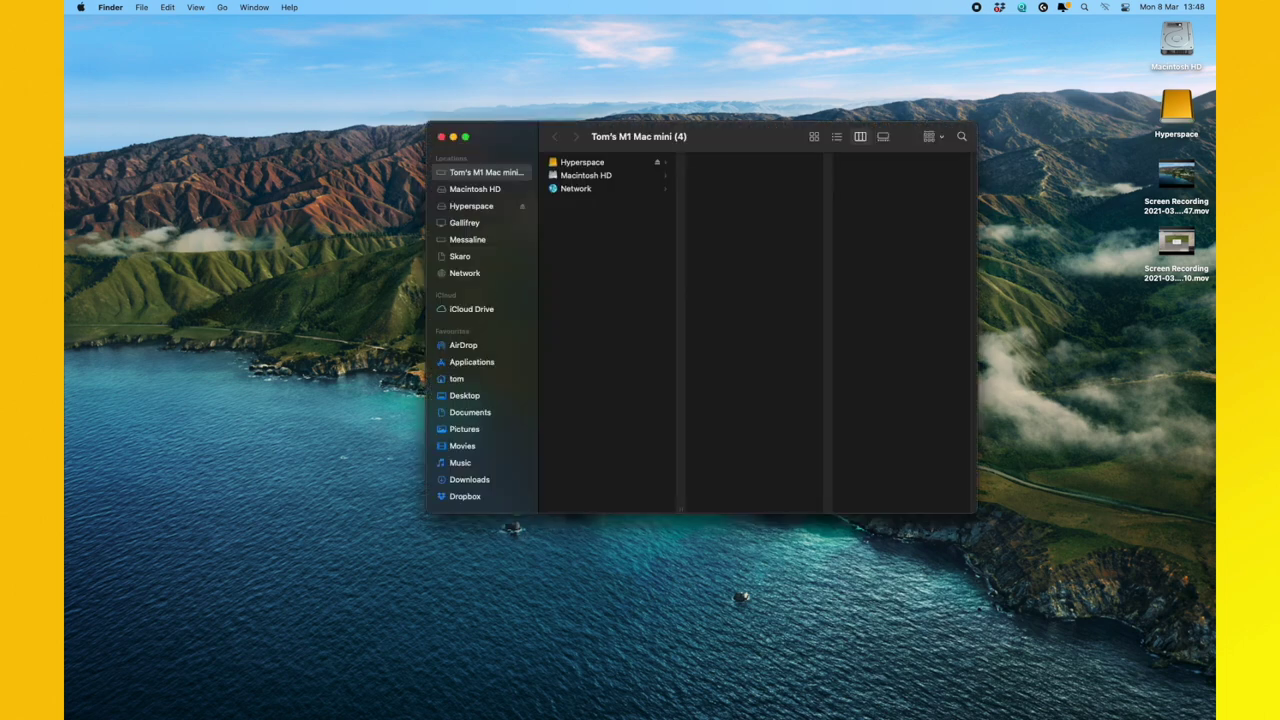
click(596, 193)
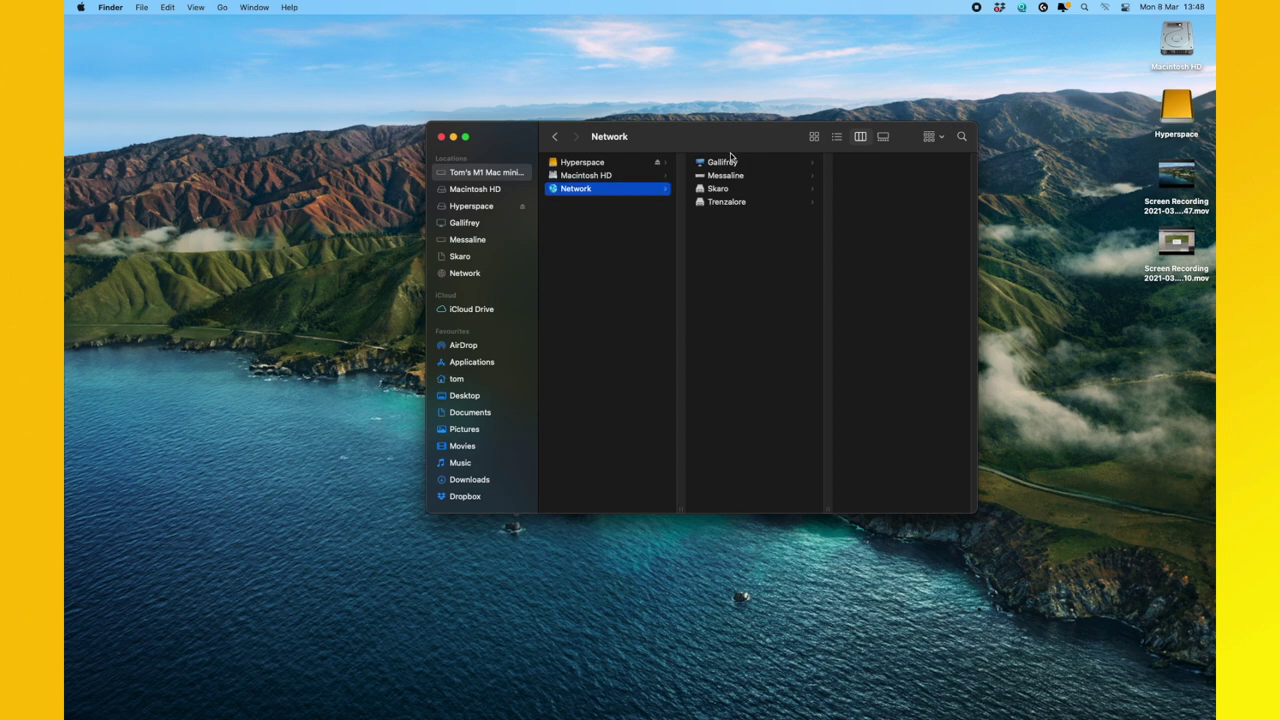
drag(730, 153, 729, 167)
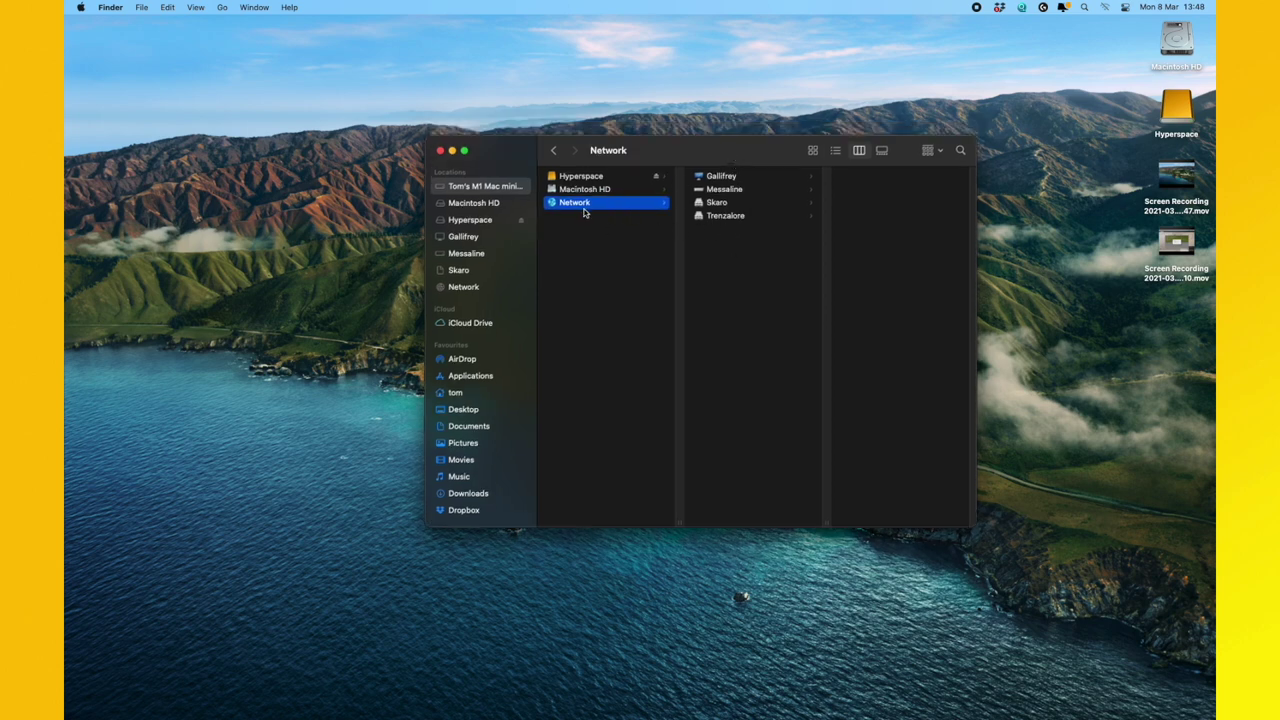
click(708, 179)
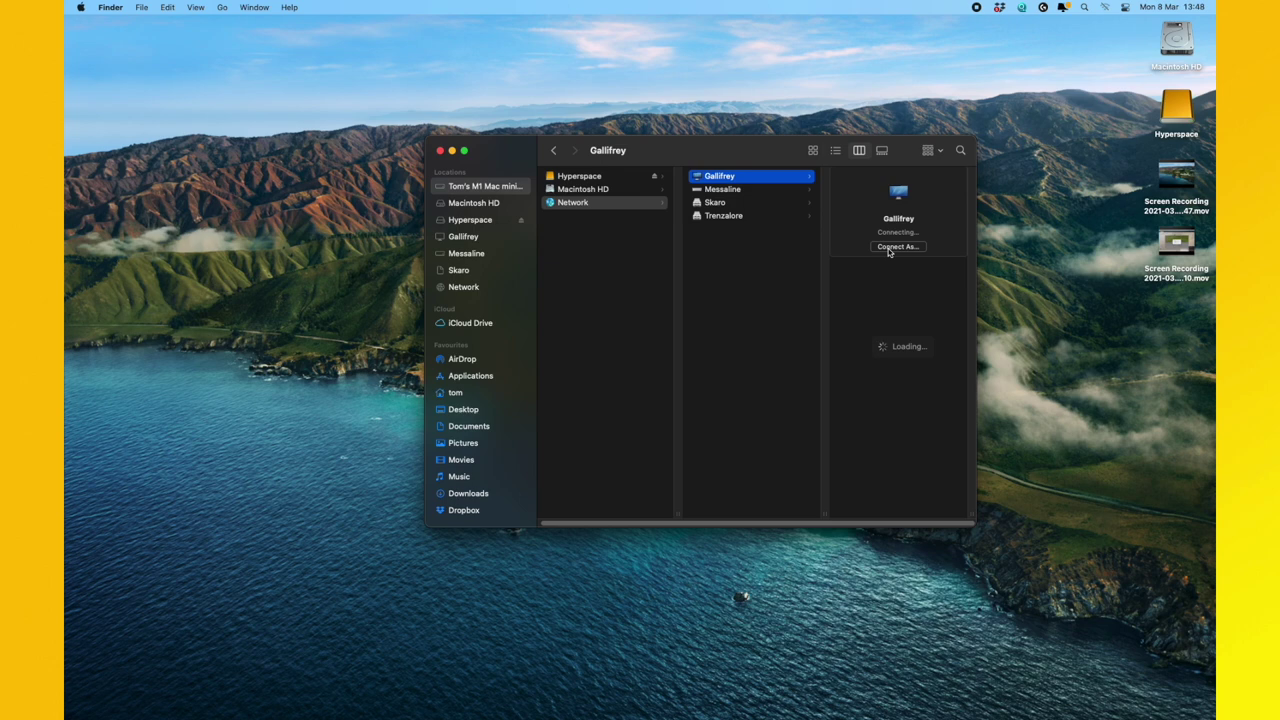
- Sign in to Gallifrey as the new user and mount the Active Projects share
click(888, 248)
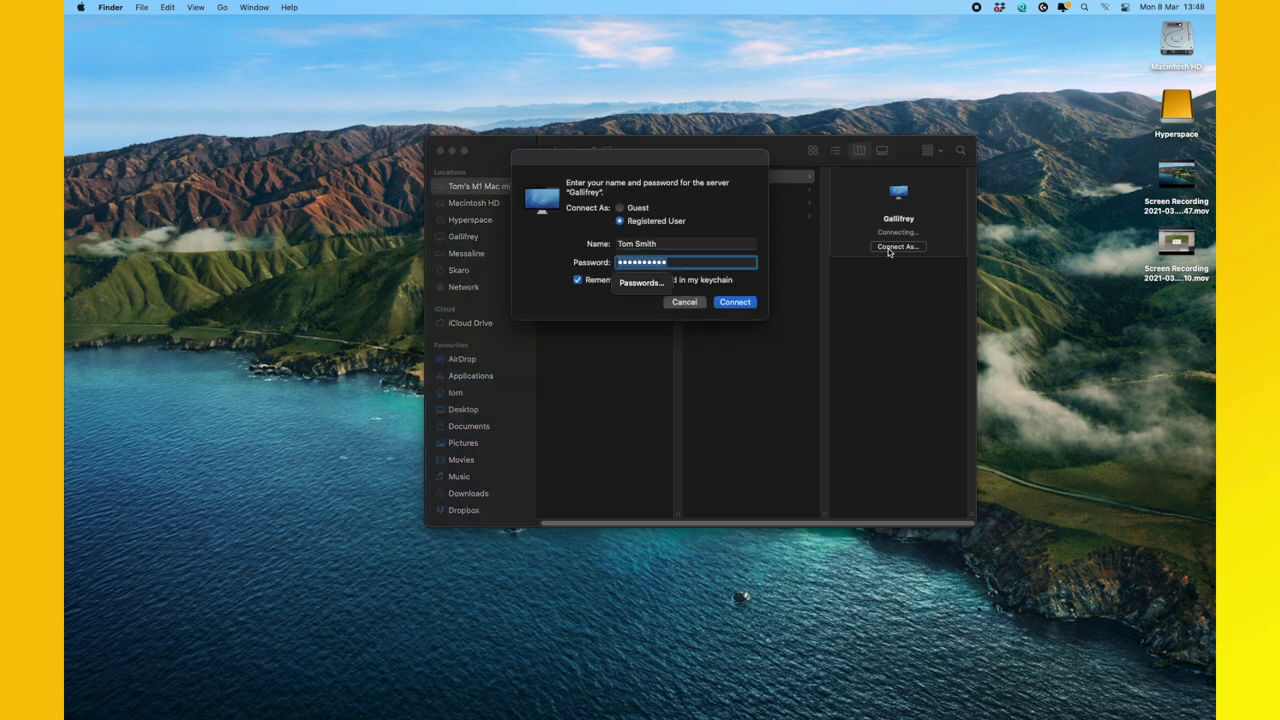
click(740, 303)
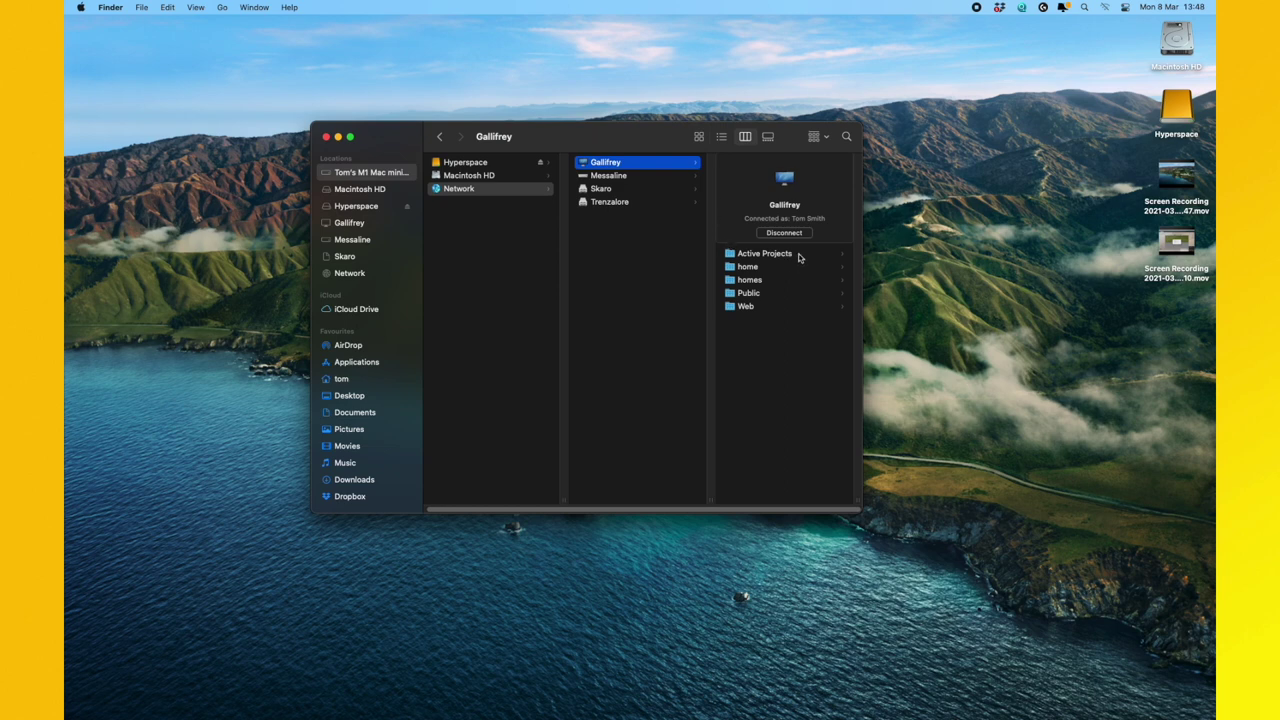
click(799, 257)
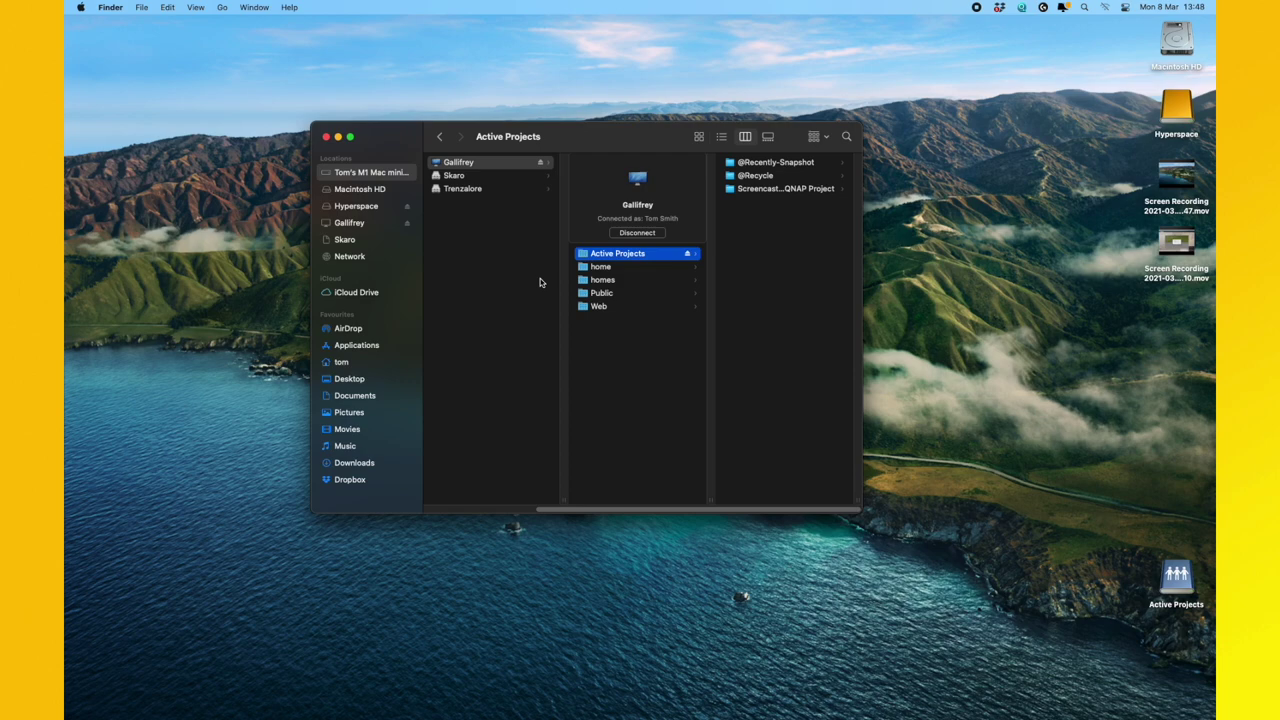
double_click(609, 268)
click(609, 270)
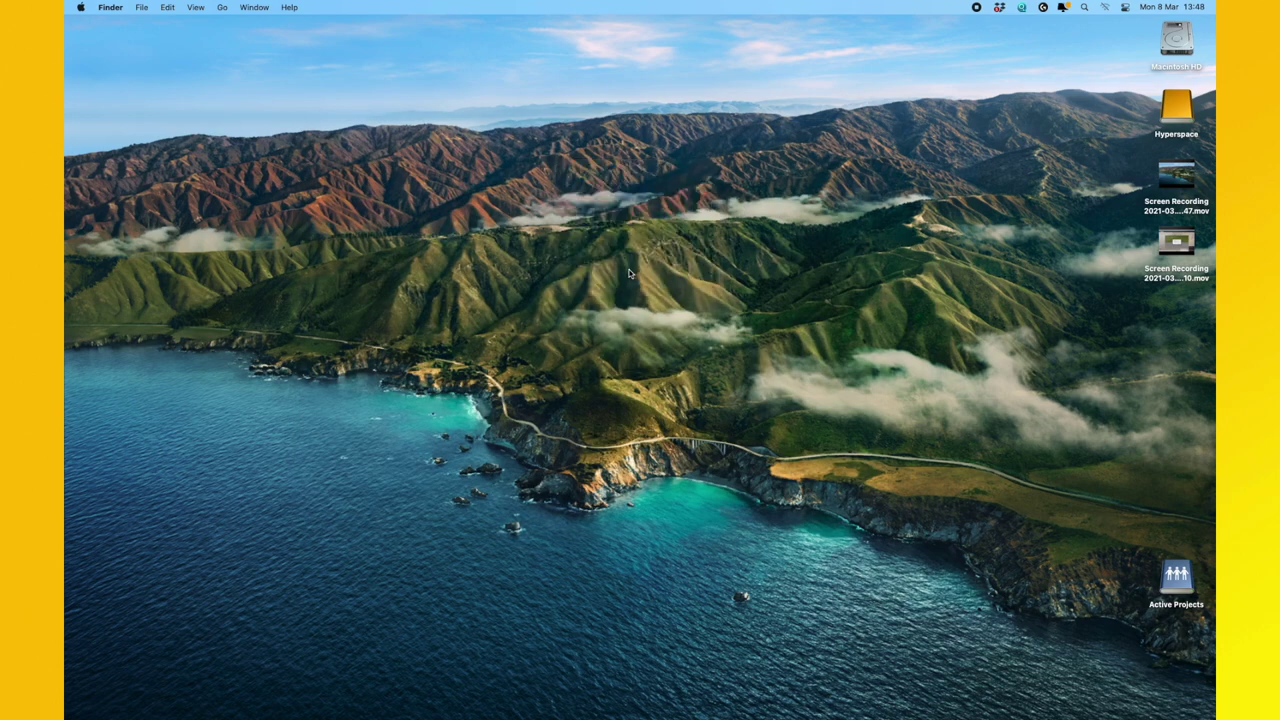
- In a new Finder window on Gallifrey, try opening the homes, Public and Web shares
click(88, 180)
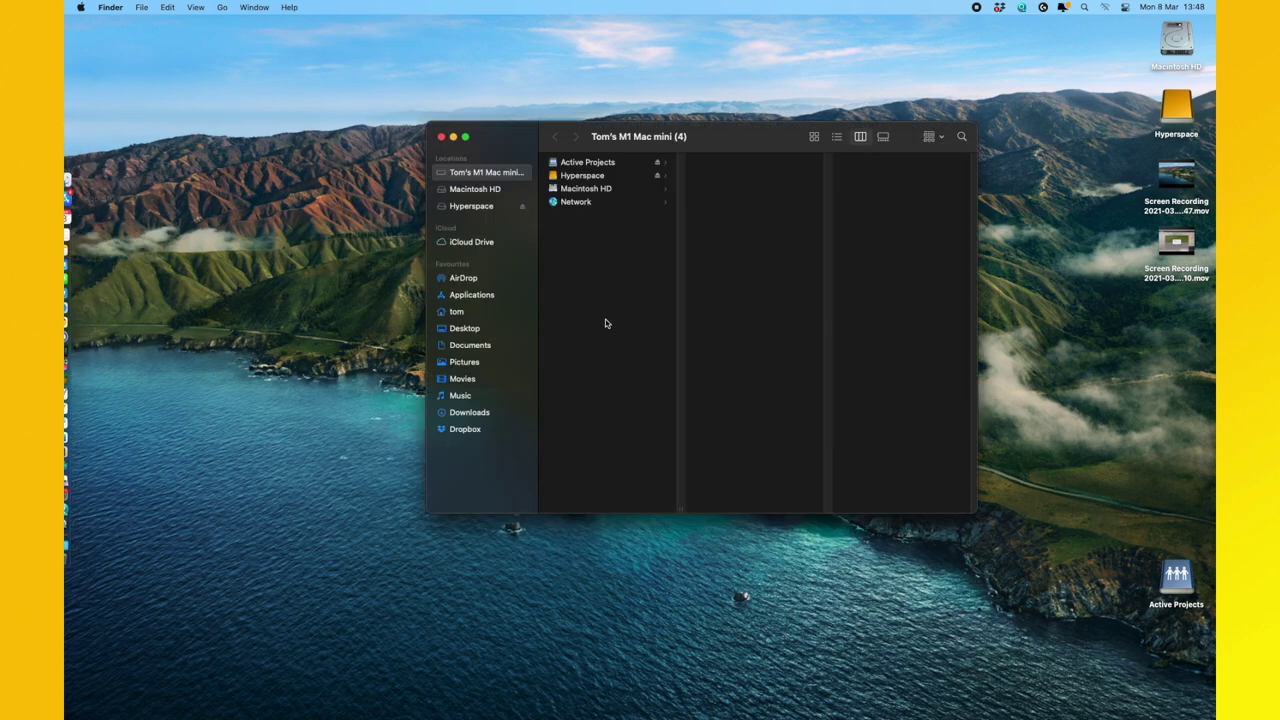
click(605, 205)
click(755, 165)
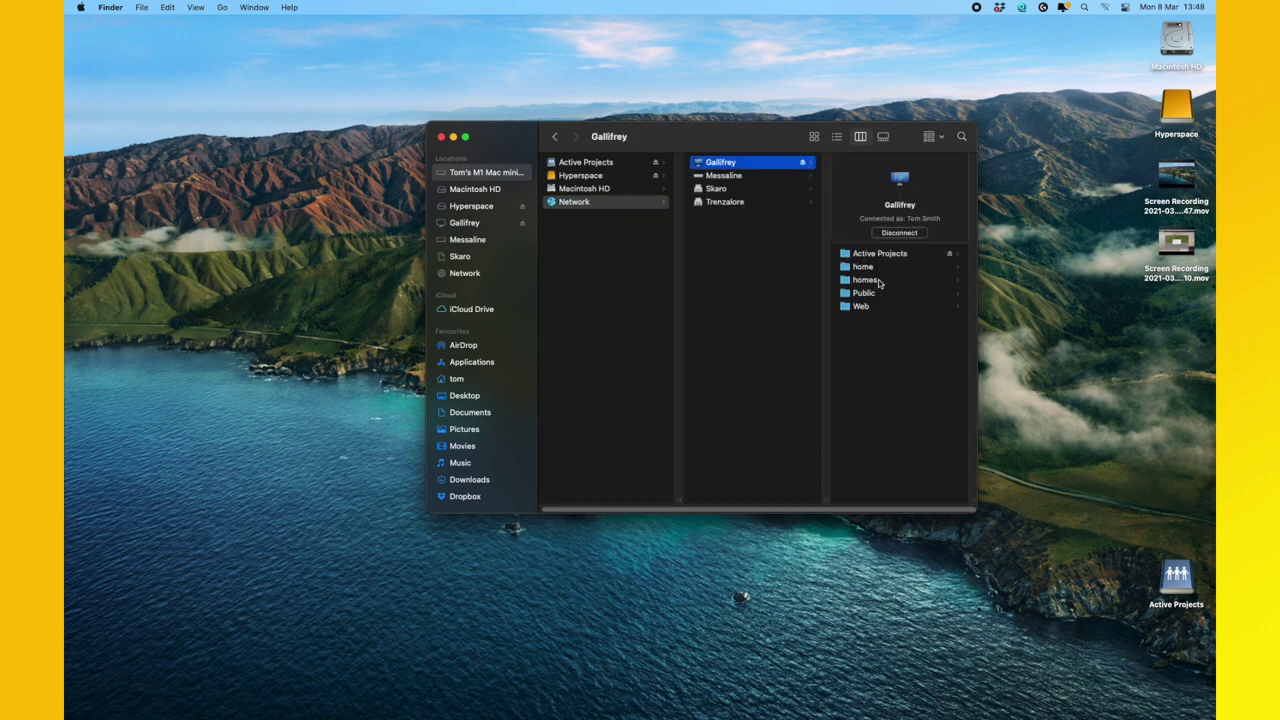
click(866, 280)
key(Return)
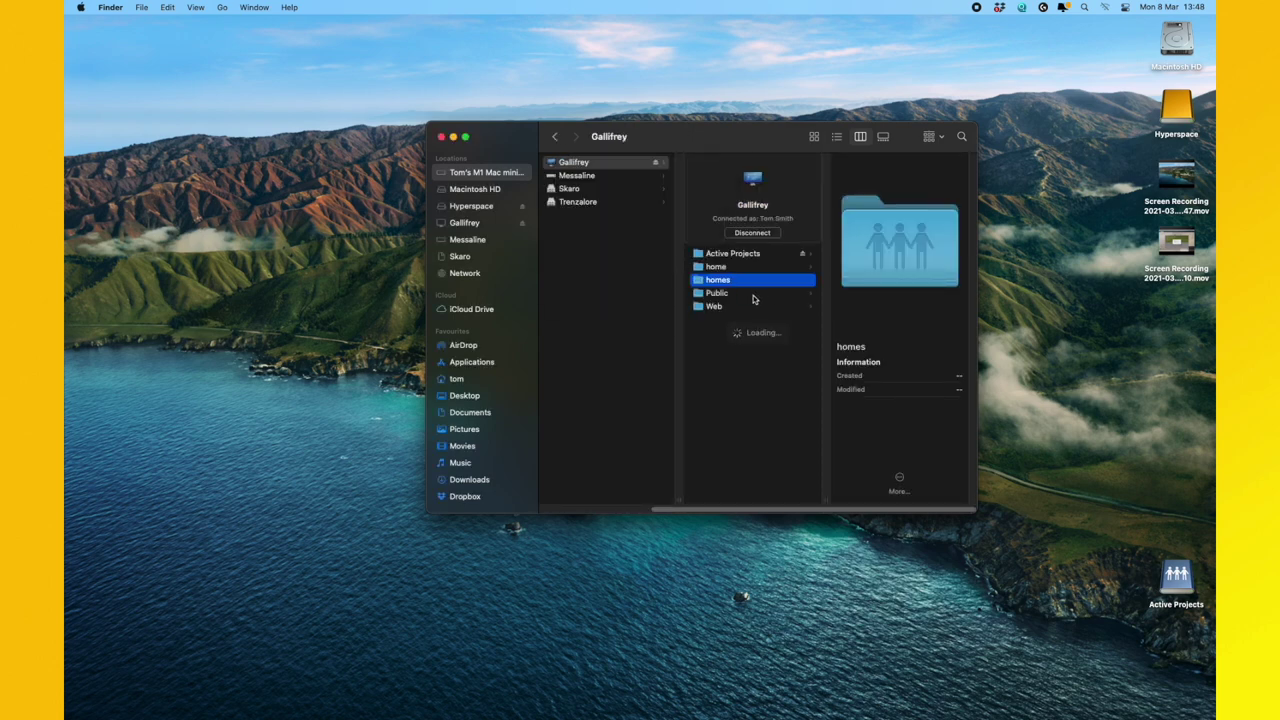
click(755, 293)
key(Return)
click(756, 305)
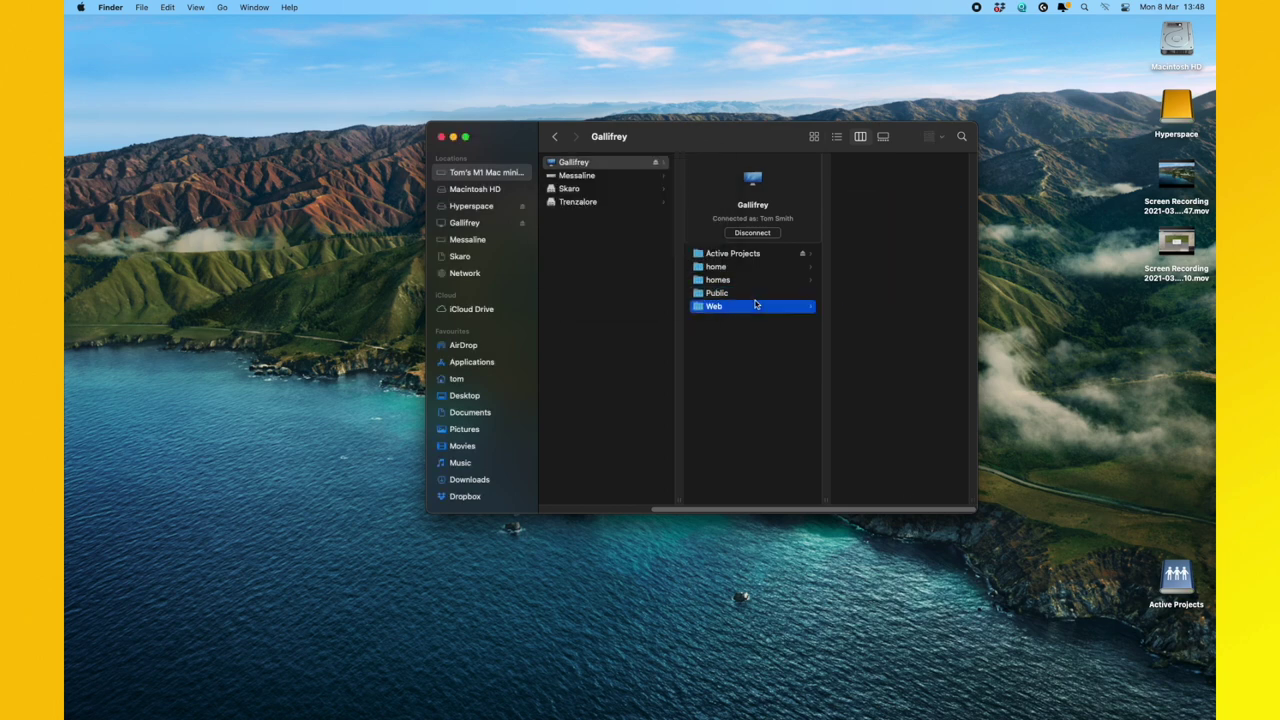
key(Return)
- Select the home, homes, Public and Web shares, then sign in to QuTS hero as admin
click(757, 256)
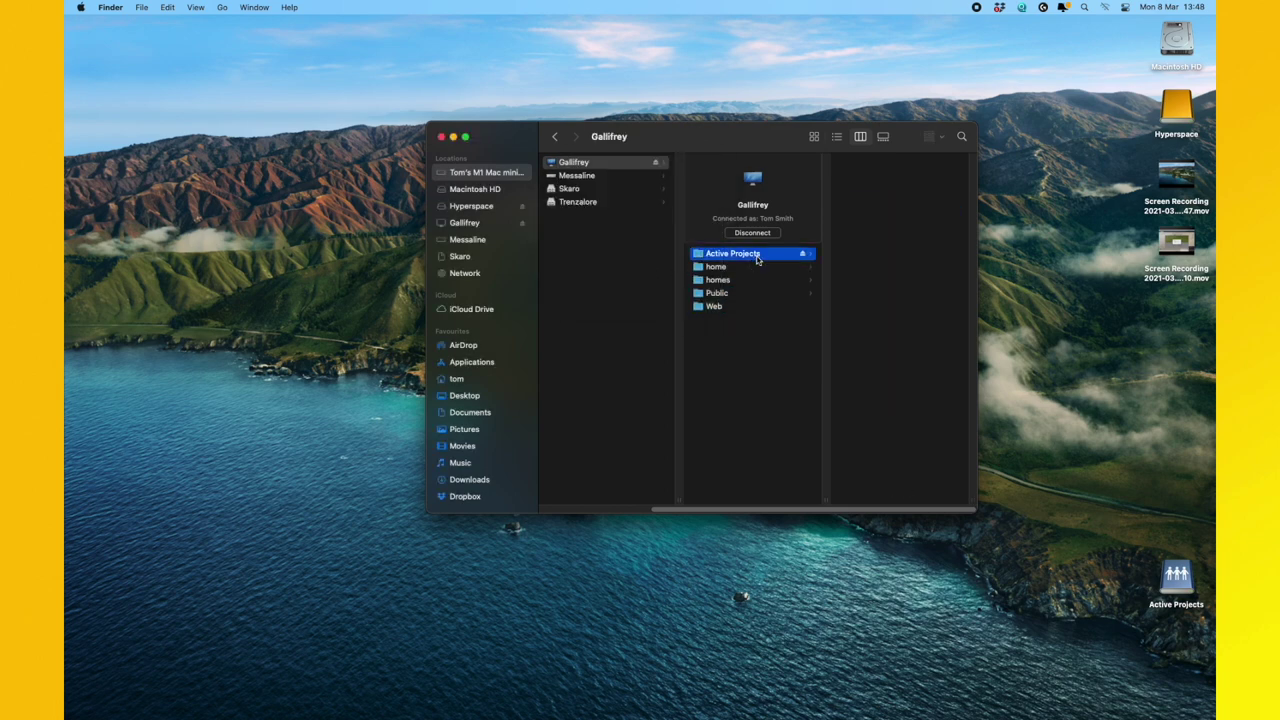
drag(732, 348, 714, 269)
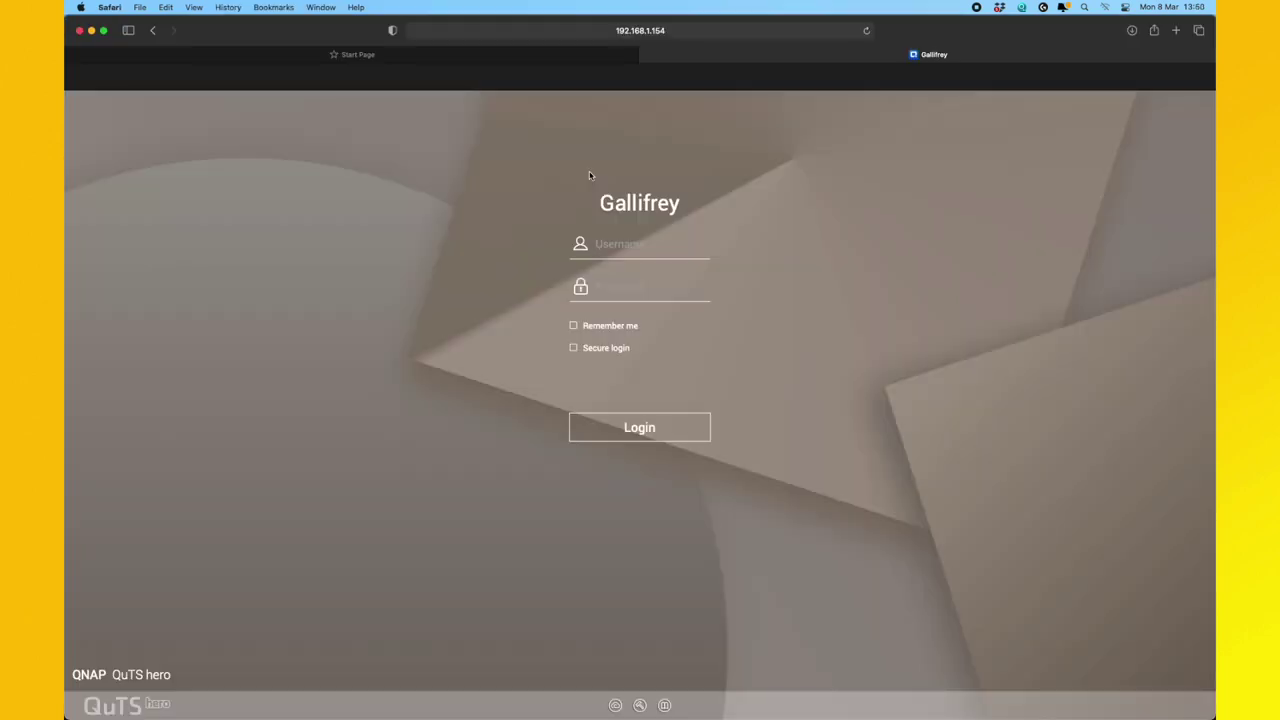
text(admin)
key(Return)
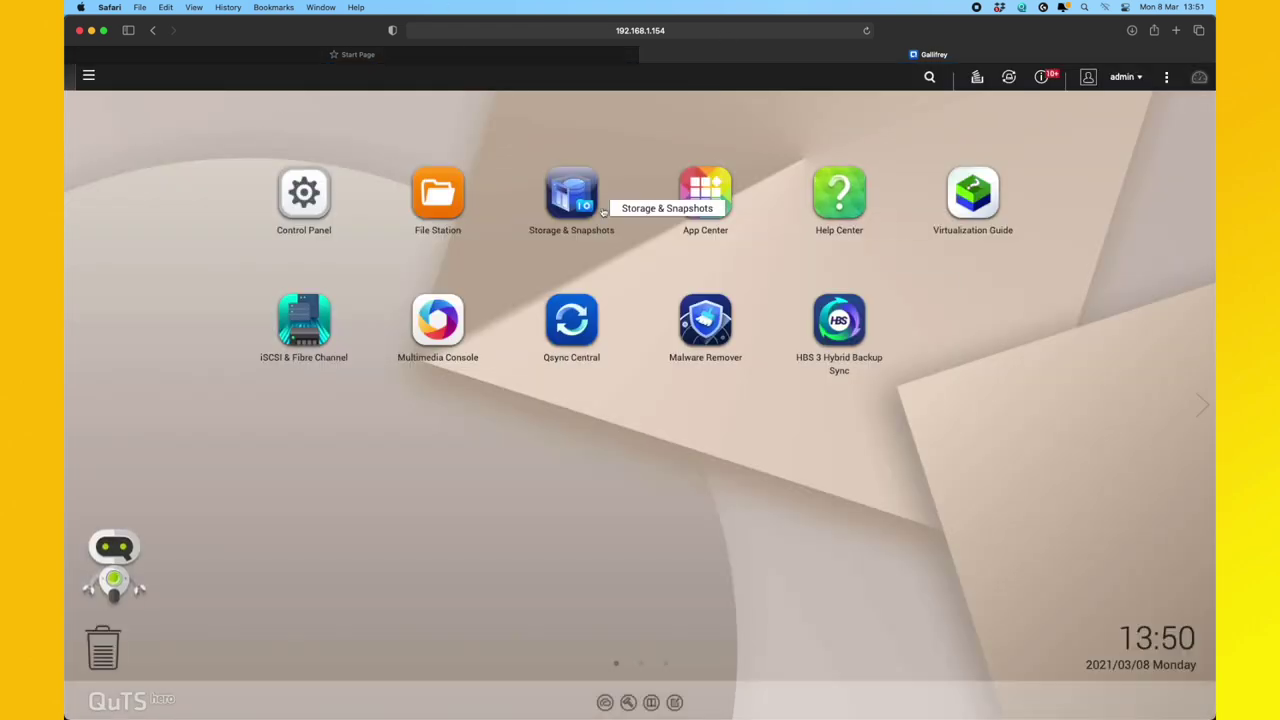
- In Control Panel's Shared Folders, hide the Public shared folder from the network
click(271, 209)
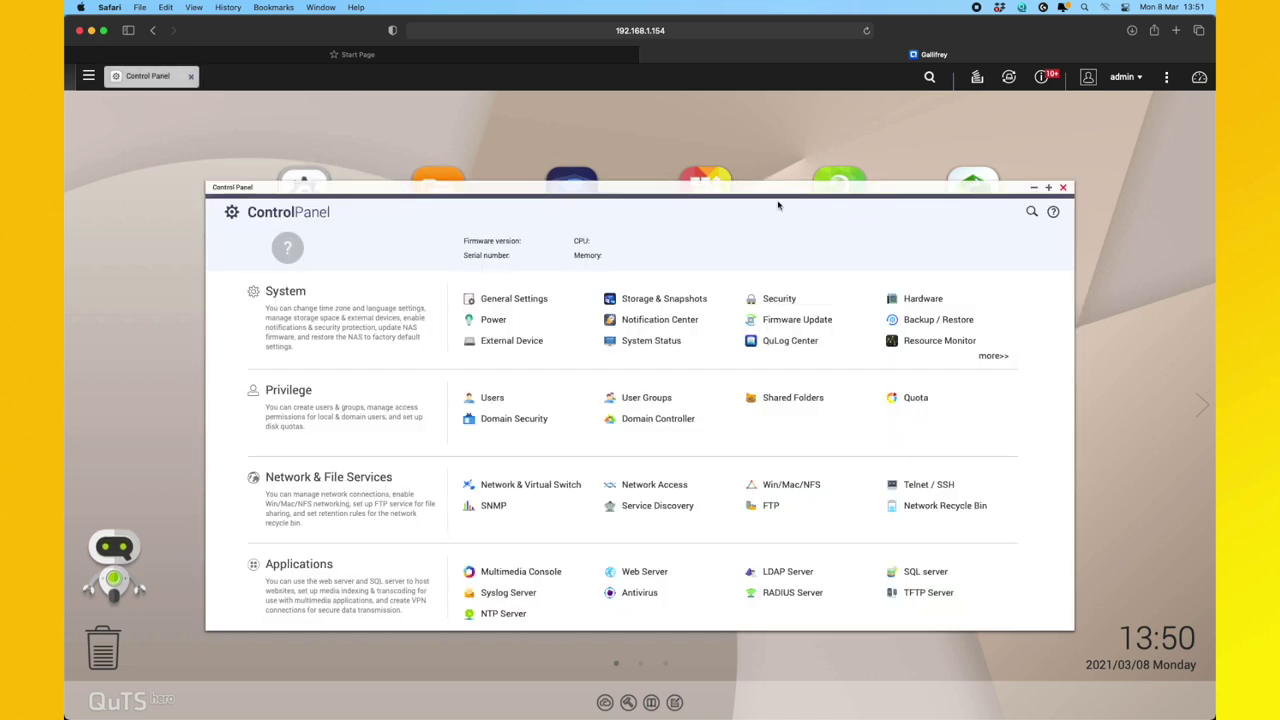
click(793, 397)
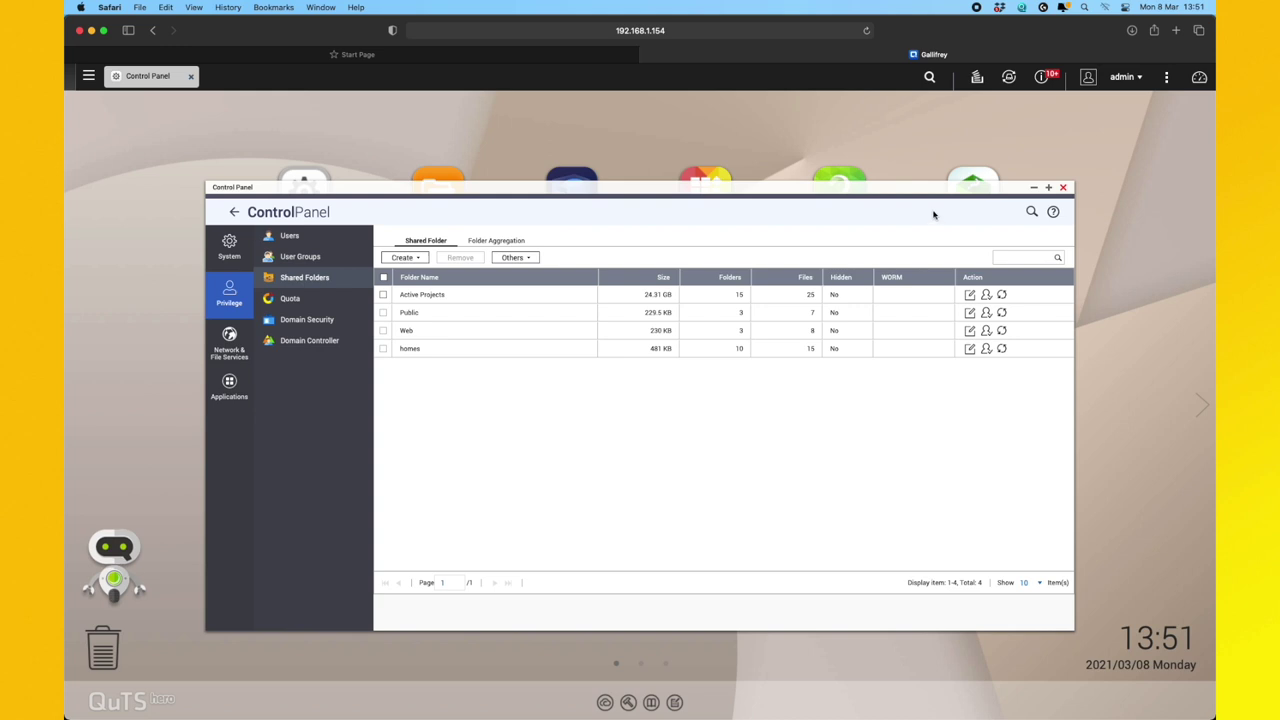
click(968, 328)
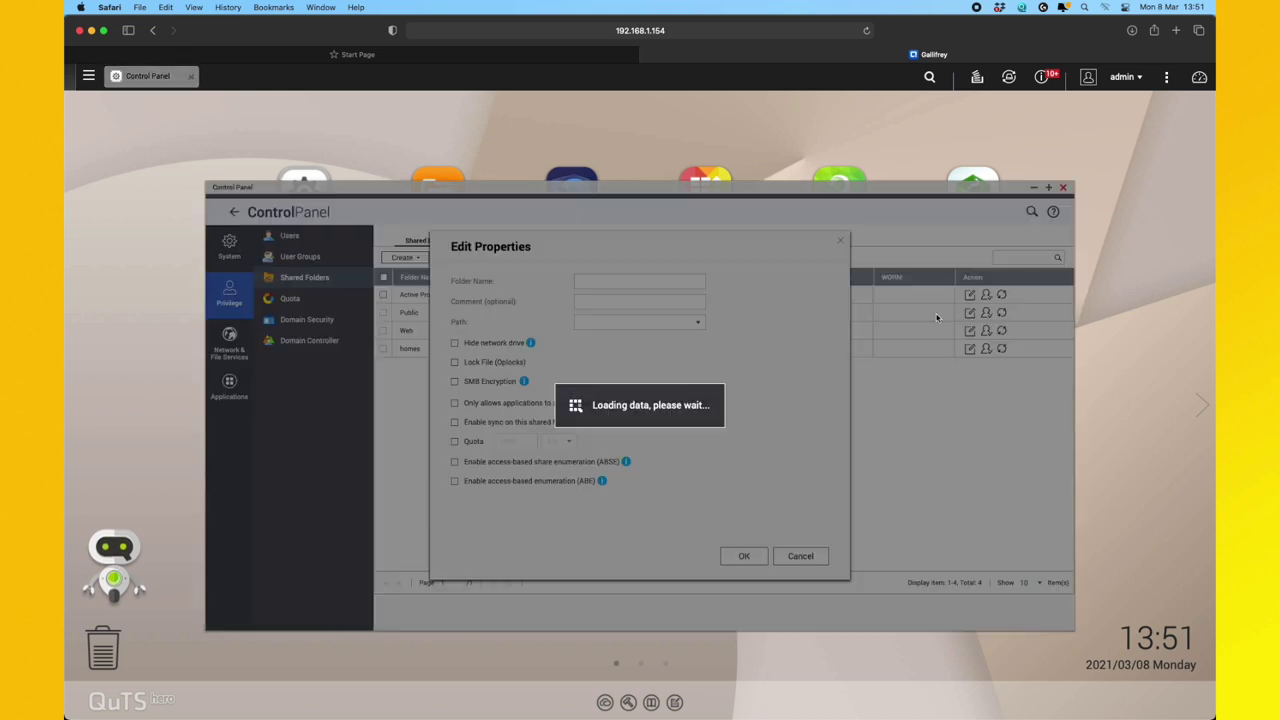
click(455, 343)
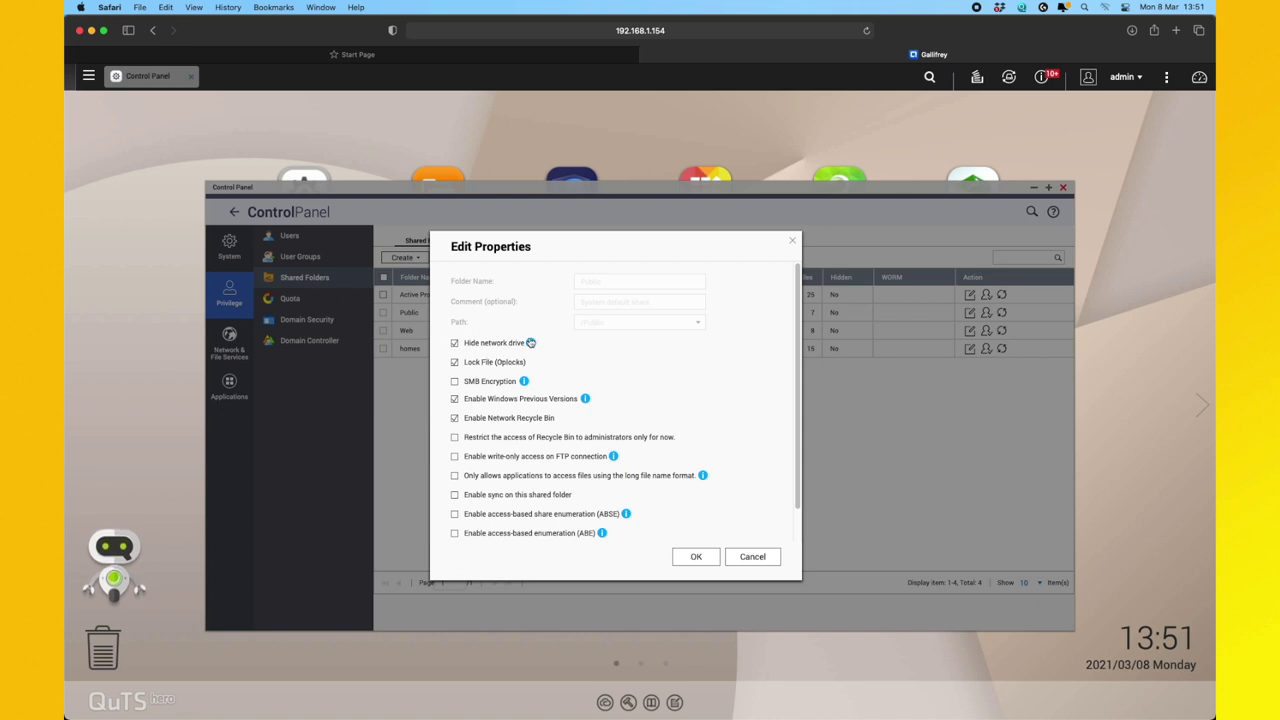
click(692, 558)
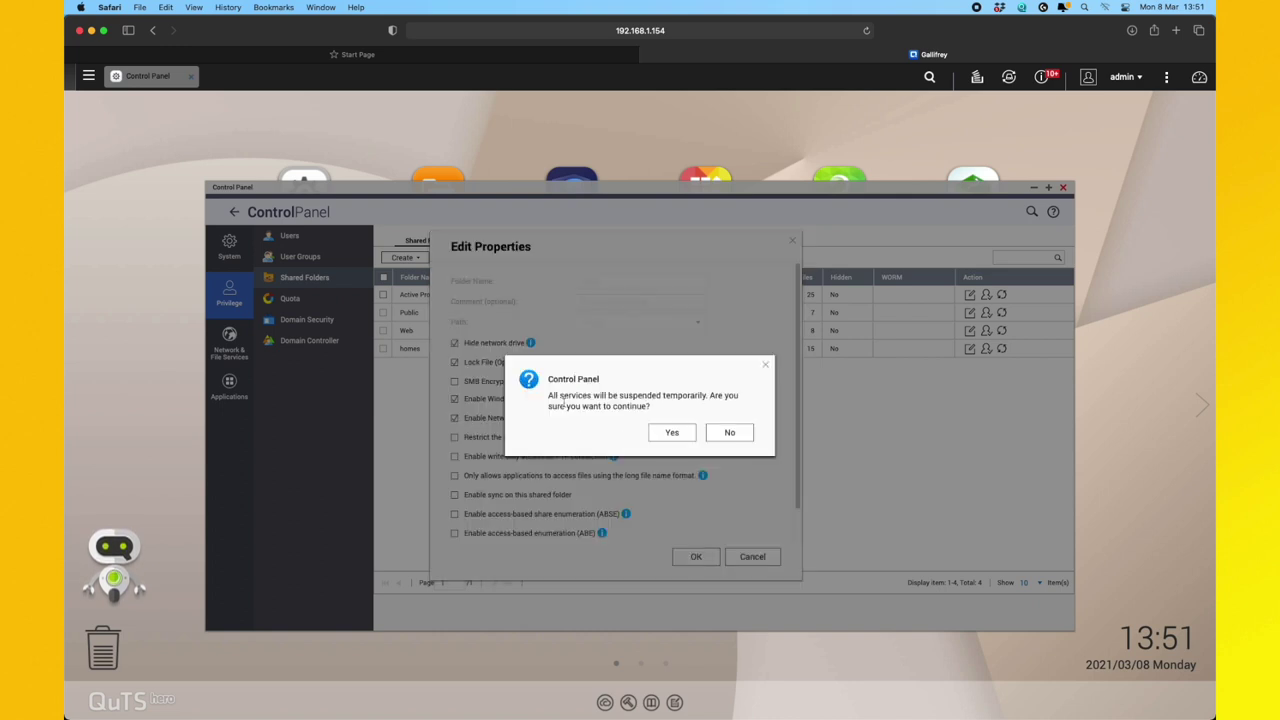
click(667, 434)
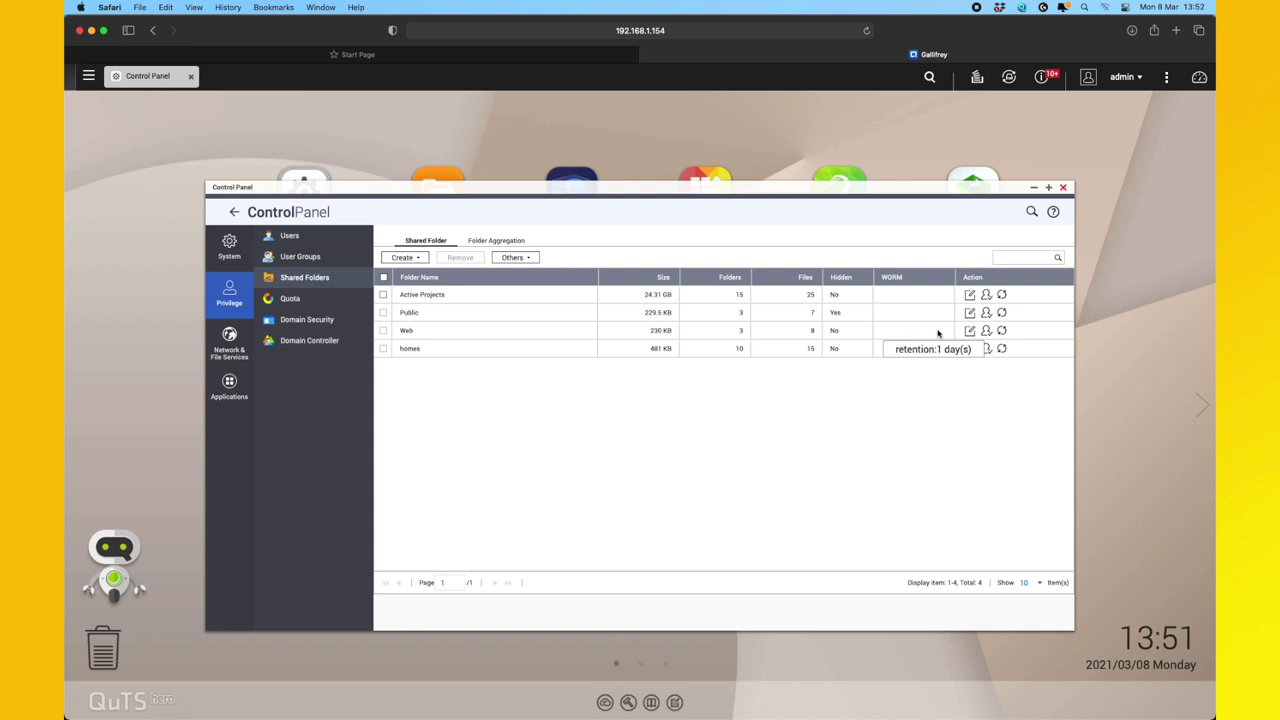
- Hide the Web and homes shared folders from the network as well
click(969, 331)
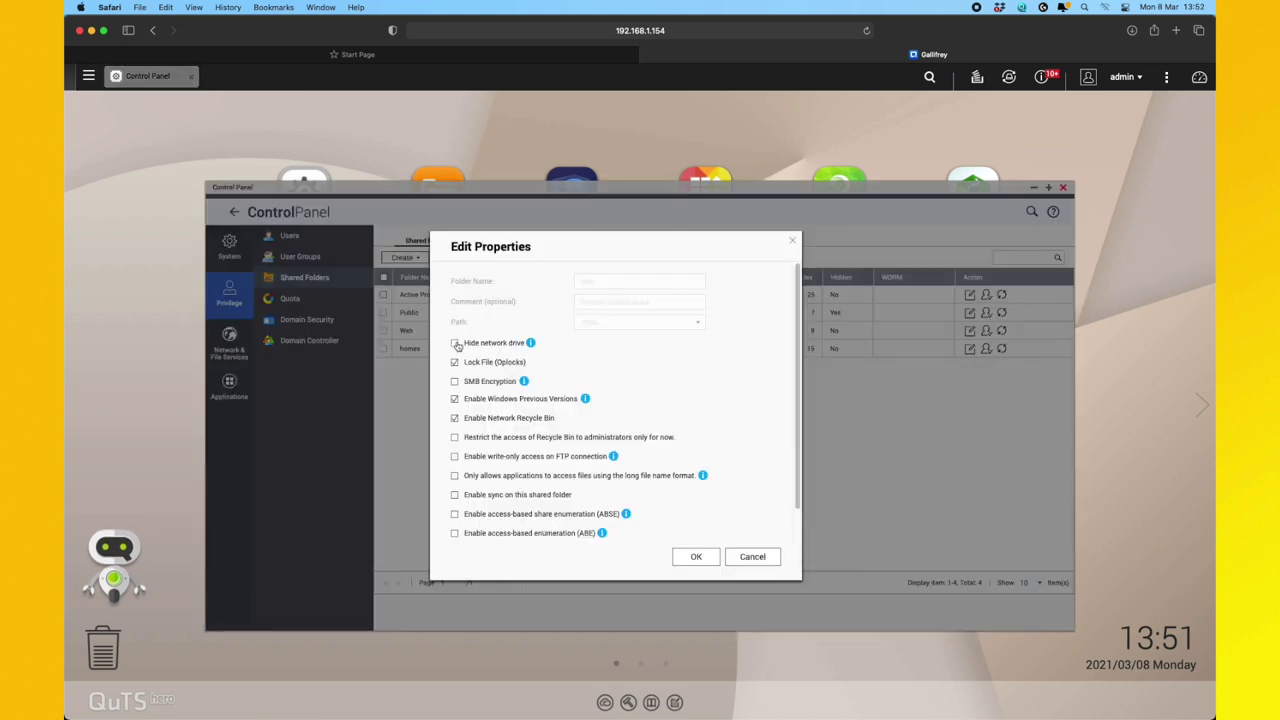
click(455, 347)
click(693, 558)
click(694, 431)
click(969, 349)
click(455, 343)
click(692, 556)
click(665, 434)
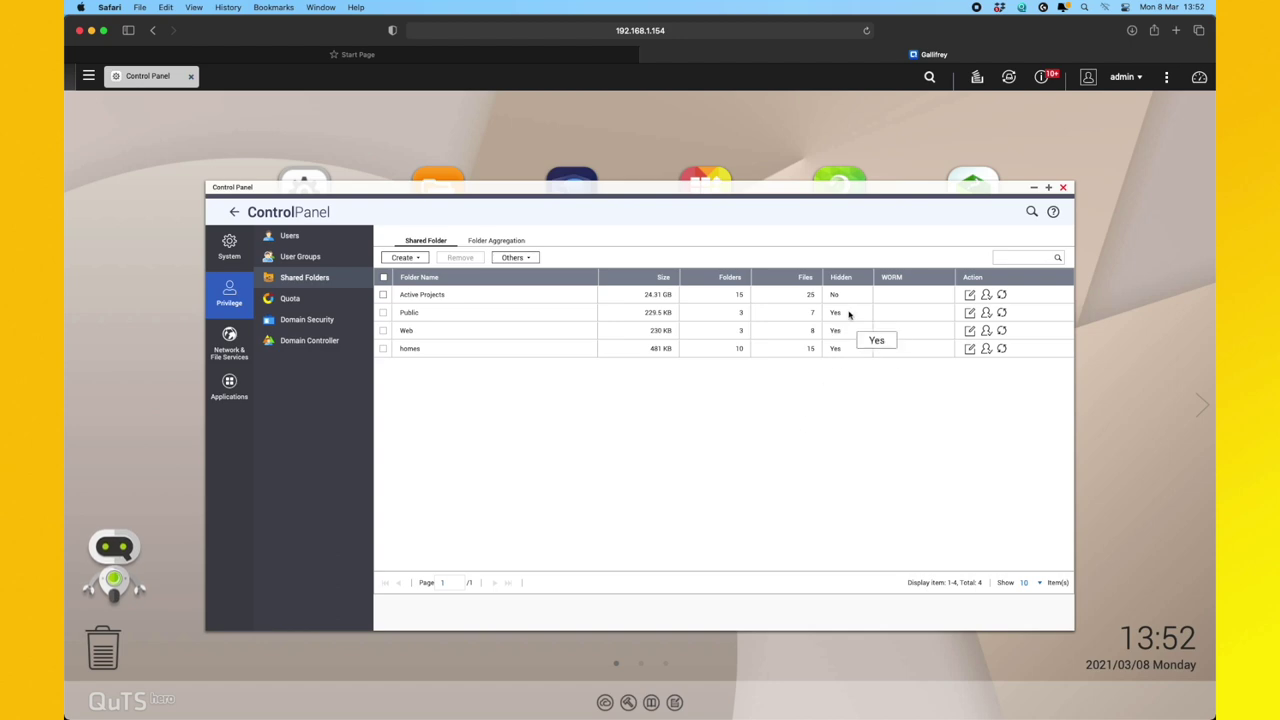
key(ctrl+Up)
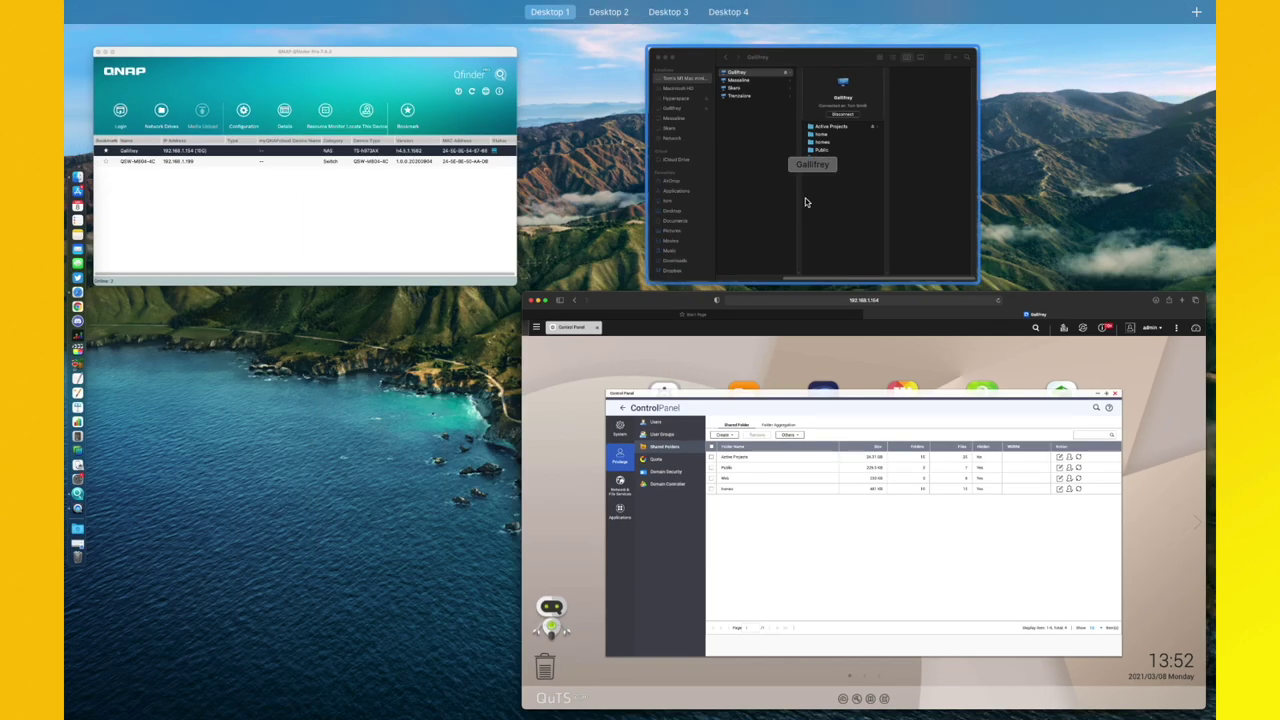
- Reconnect Finder to Gallifrey, open Active Projects, and dismiss the home share's not-found alert
click(814, 166)
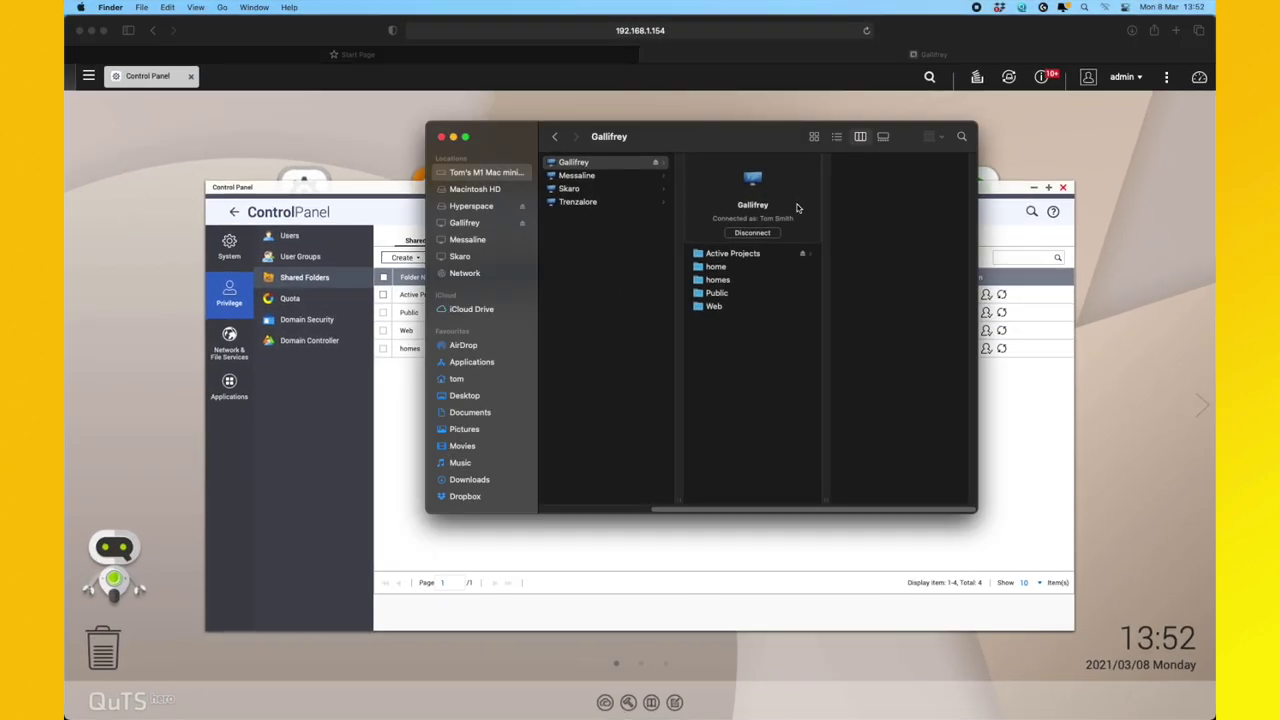
click(753, 233)
click(737, 303)
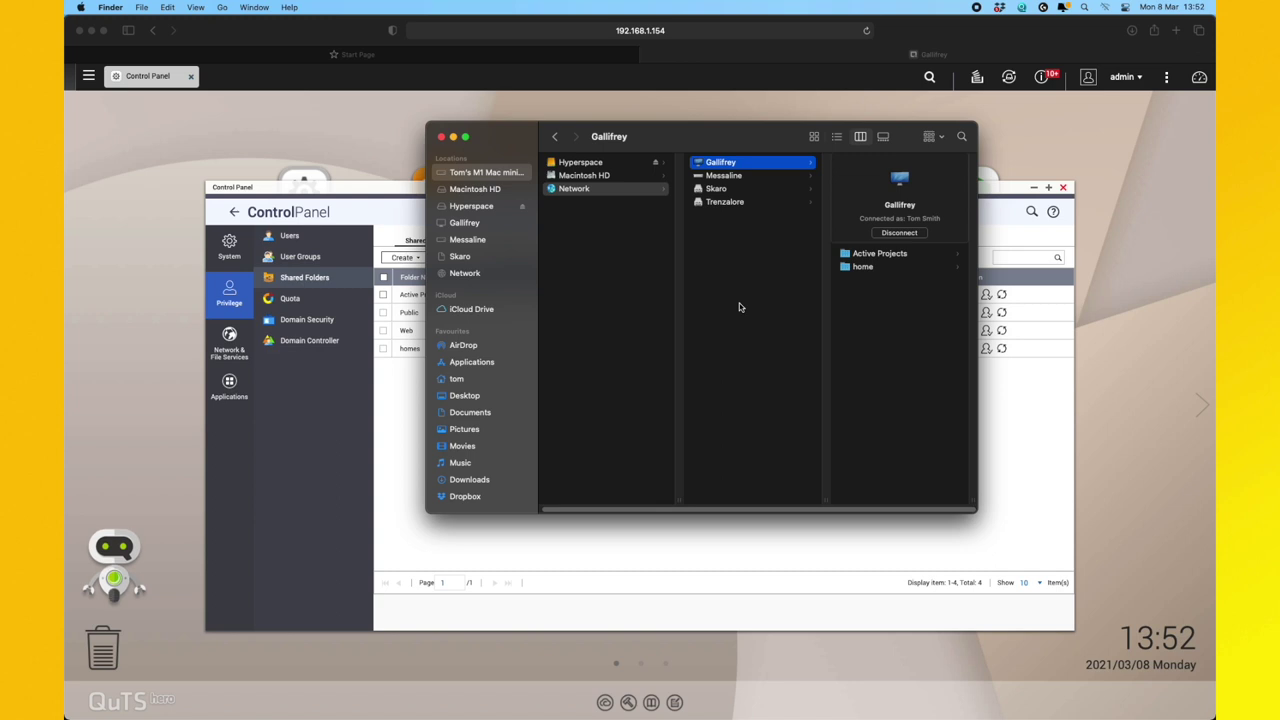
click(862, 253)
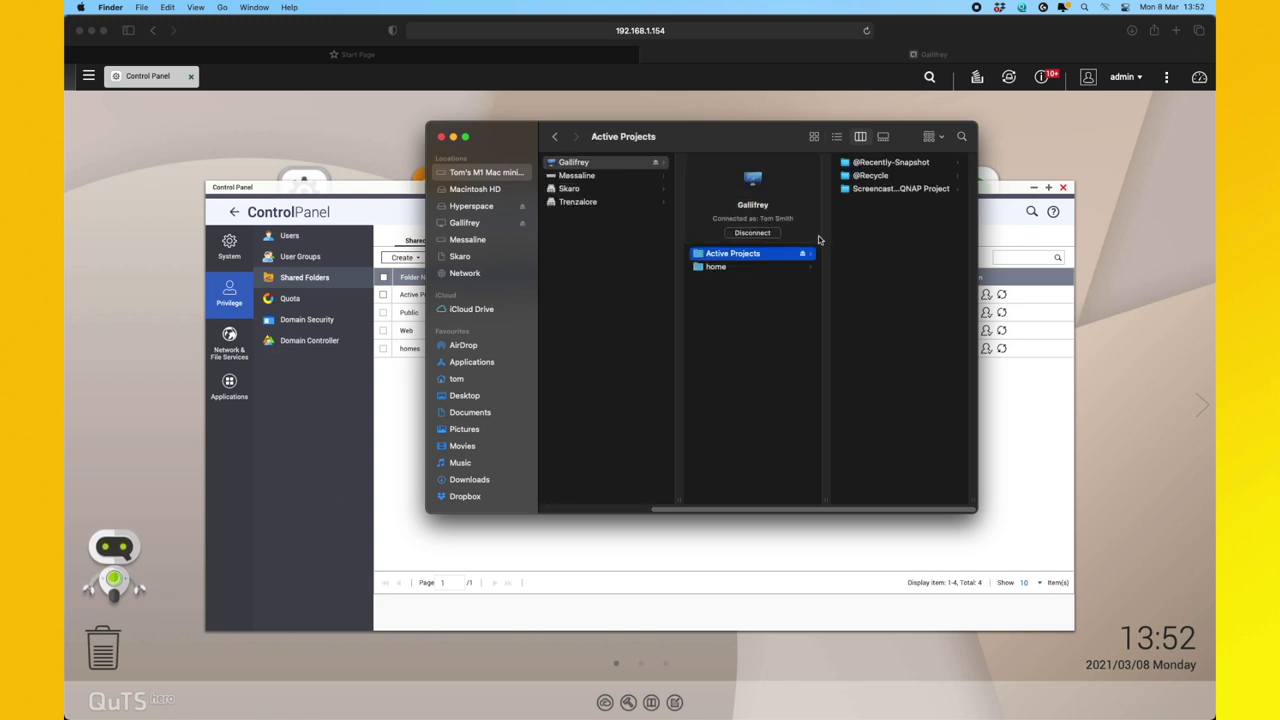
click(763, 268)
double_click(763, 268)
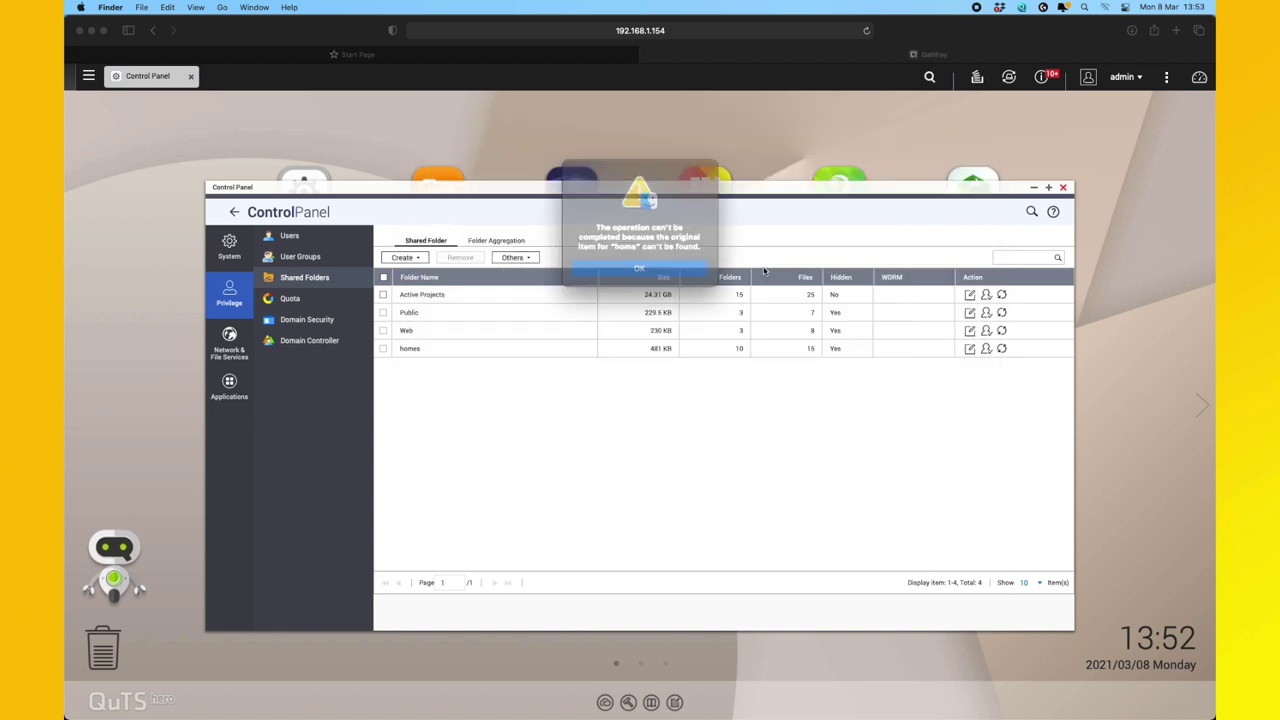
click(676, 270)
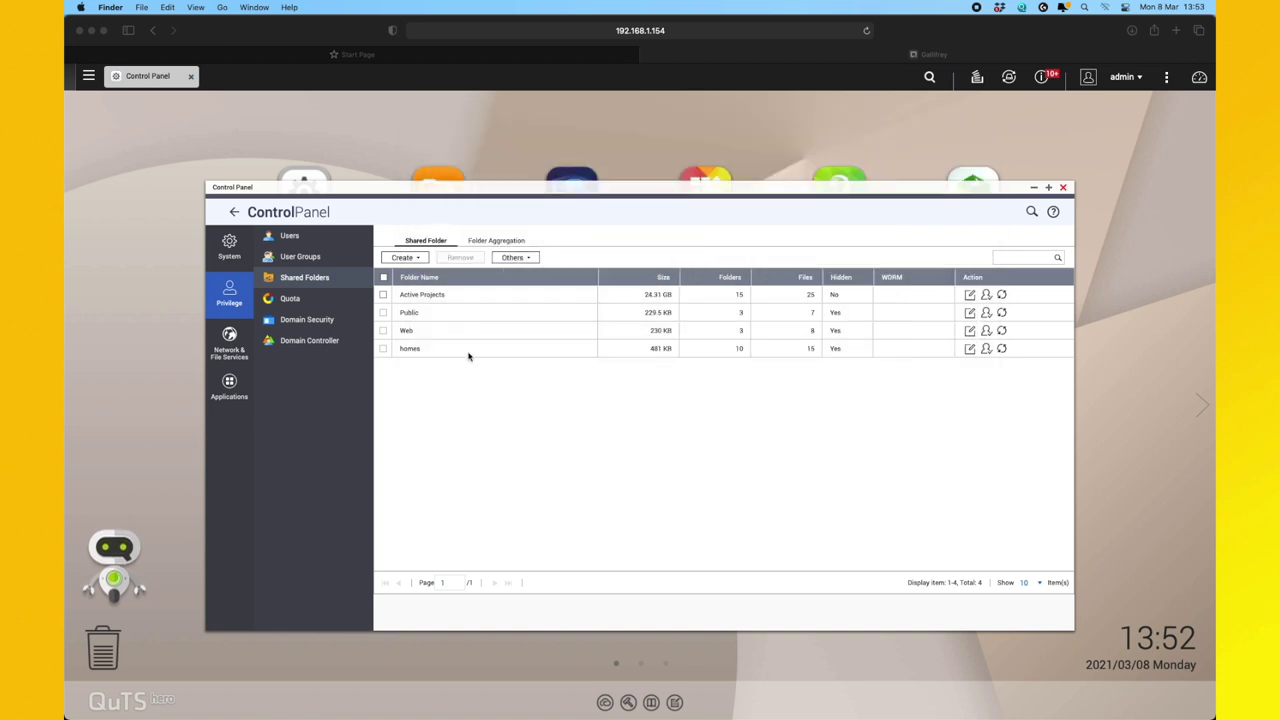
- Return to the QuTS hero Shared Folders list in the NAS control panel
click(430, 350)
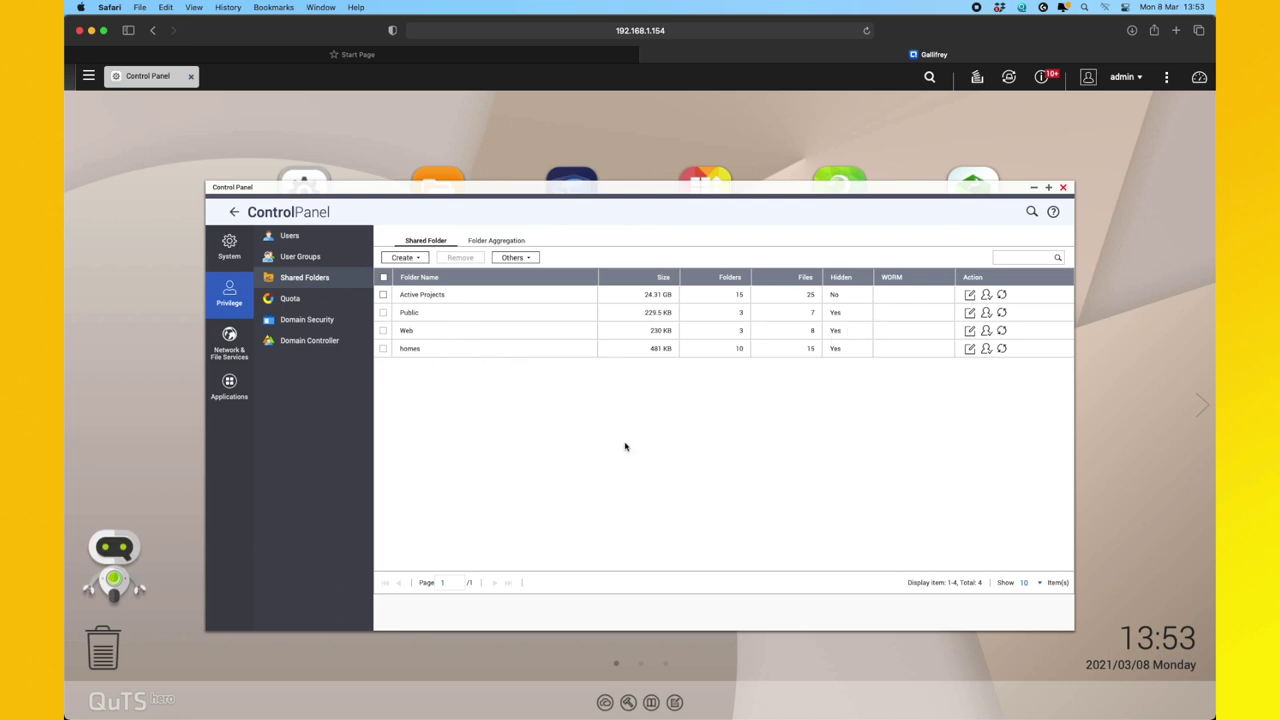
key(ctrl+Up)
click(876, 569)
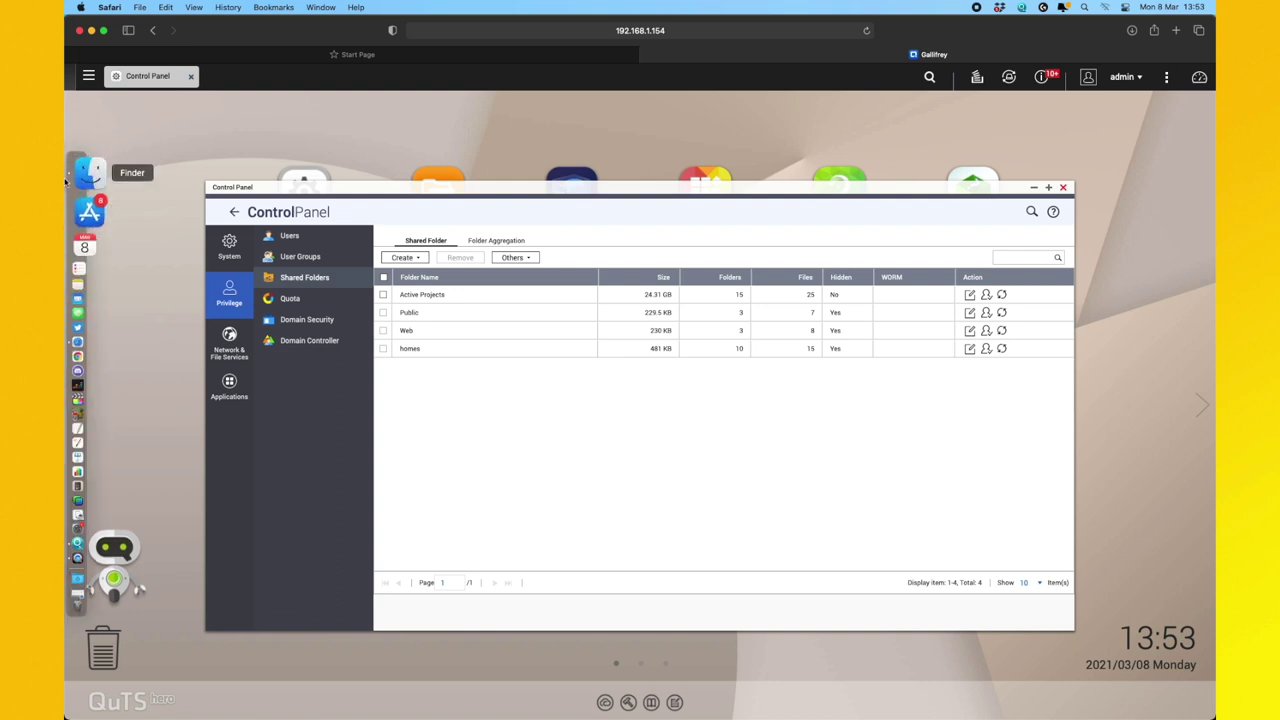
click(88, 166)
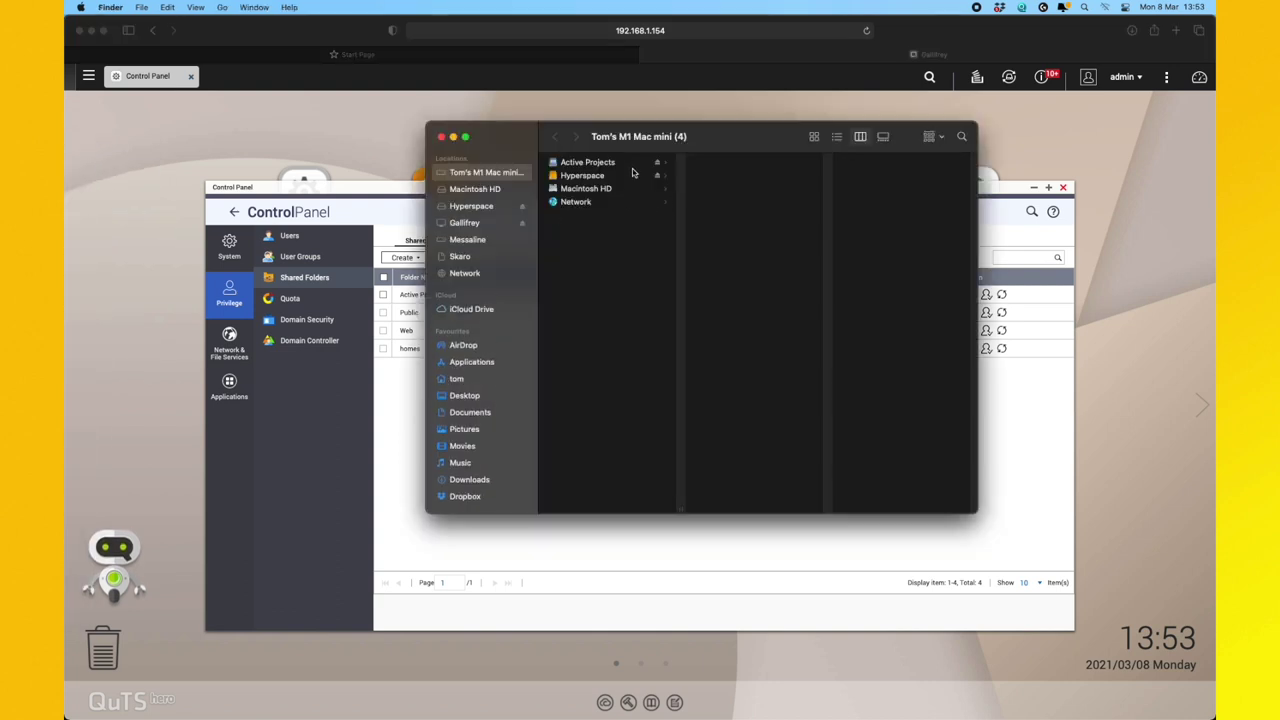
- Create a new folder named 'Libraries' in the Active Projects share
drag(640, 141, 663, 160)
key(super+w)
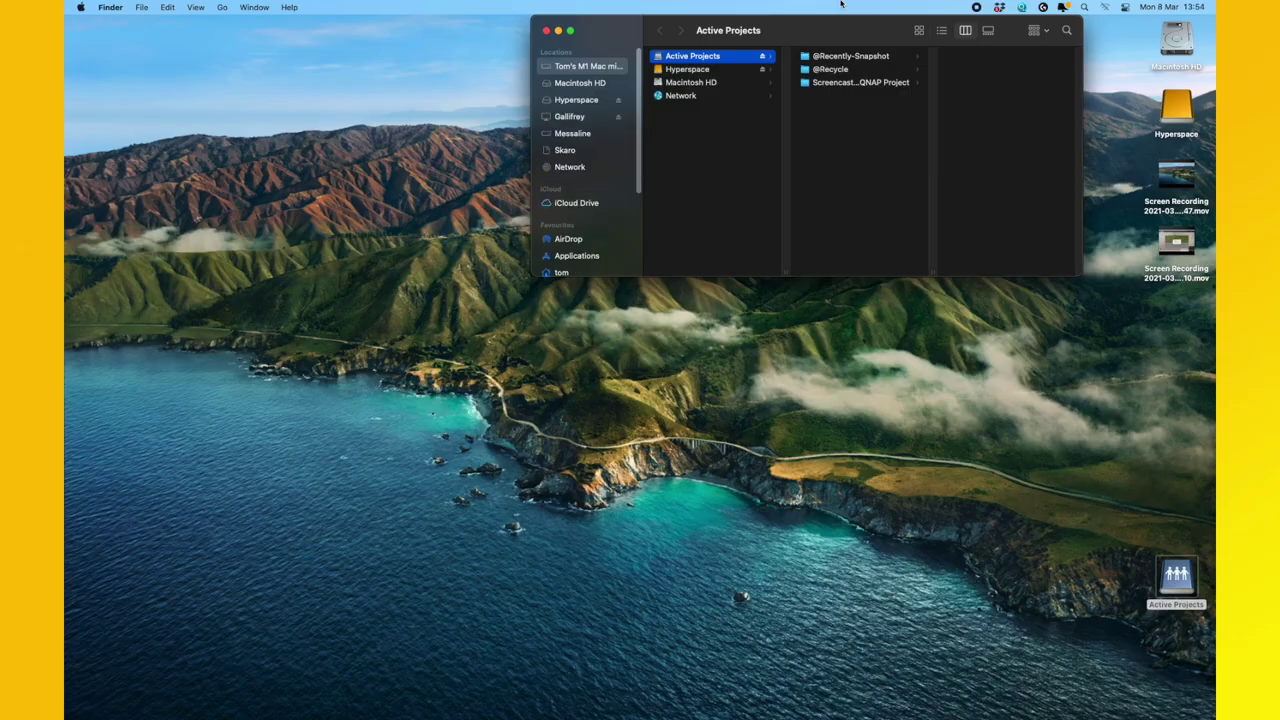
drag(814, 48, 645, 152)
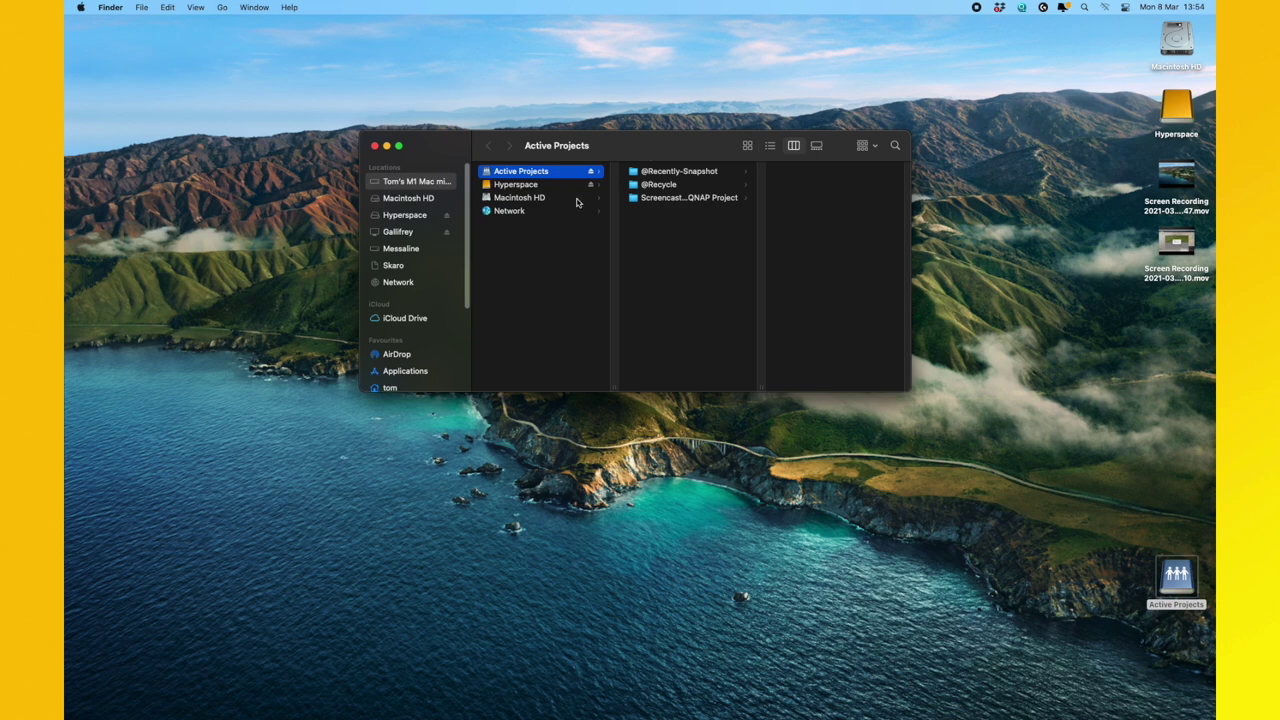
right_click(660, 246)
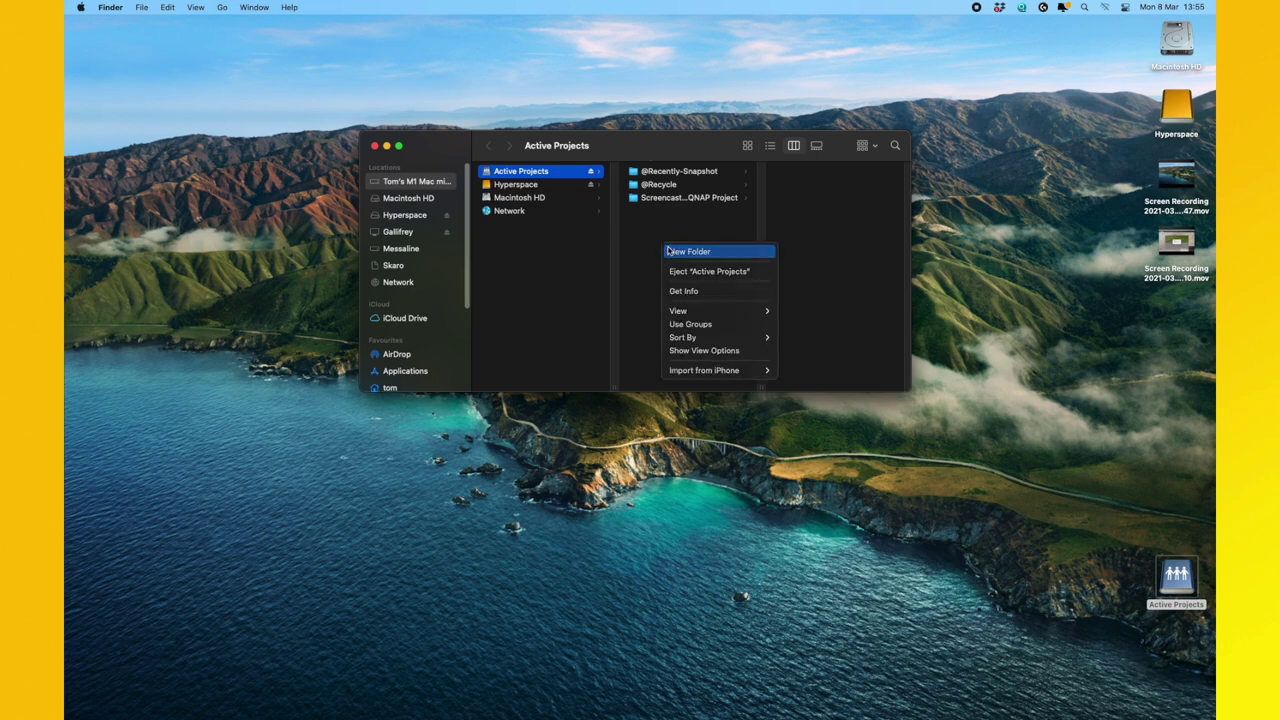
click(668, 250)
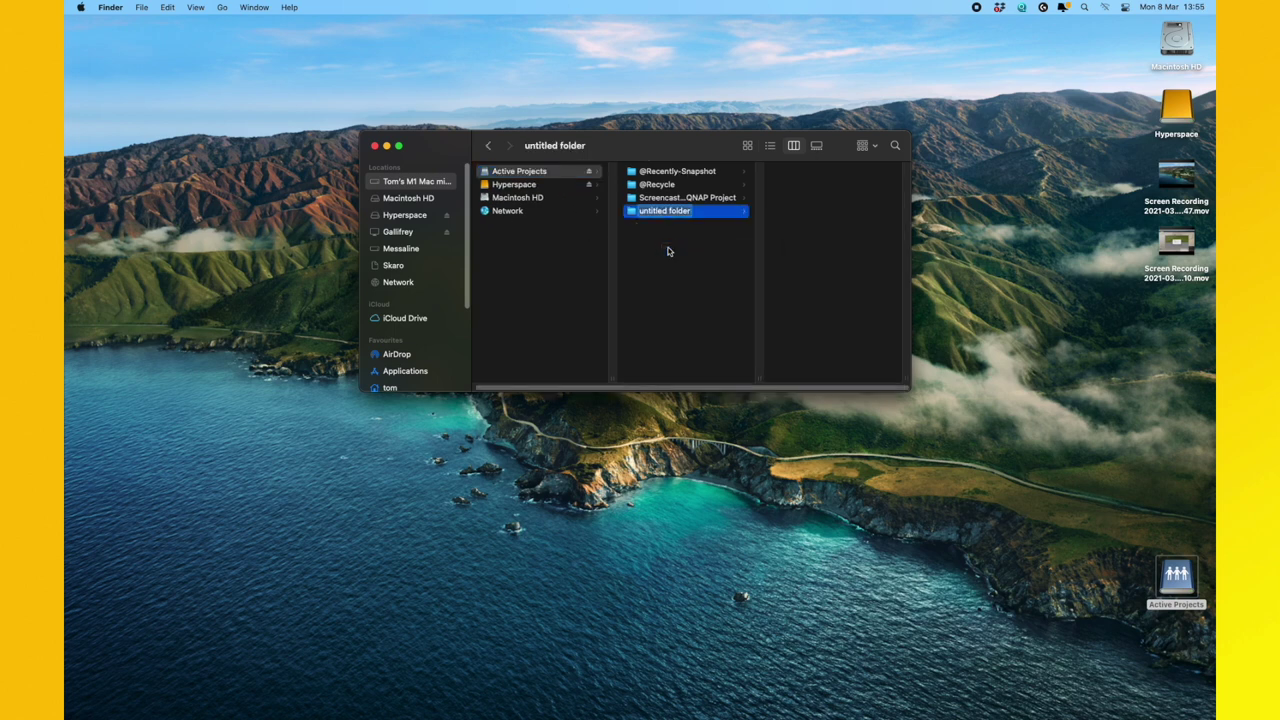
text(Libraries)
key(Return)
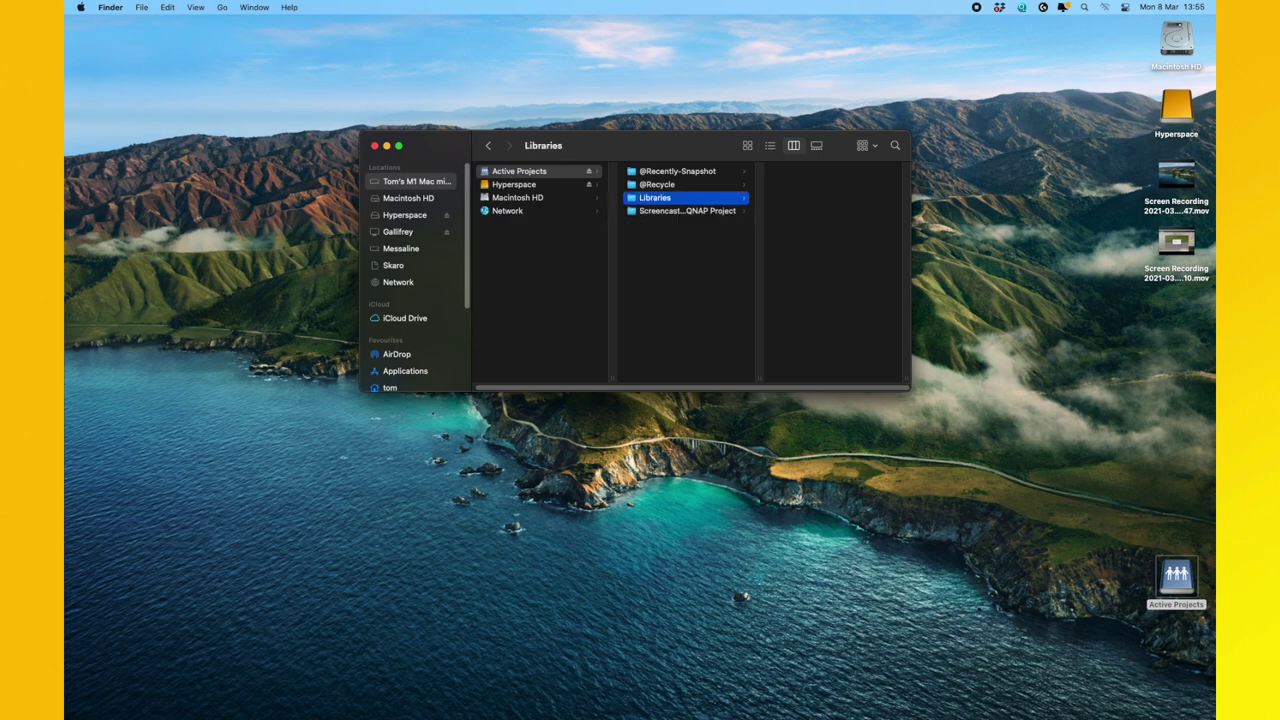
double_click(1176, 110)
- View the Final Cut libraries in Hyperspace's Scratch folder
drag(363, 37, 817, 87)
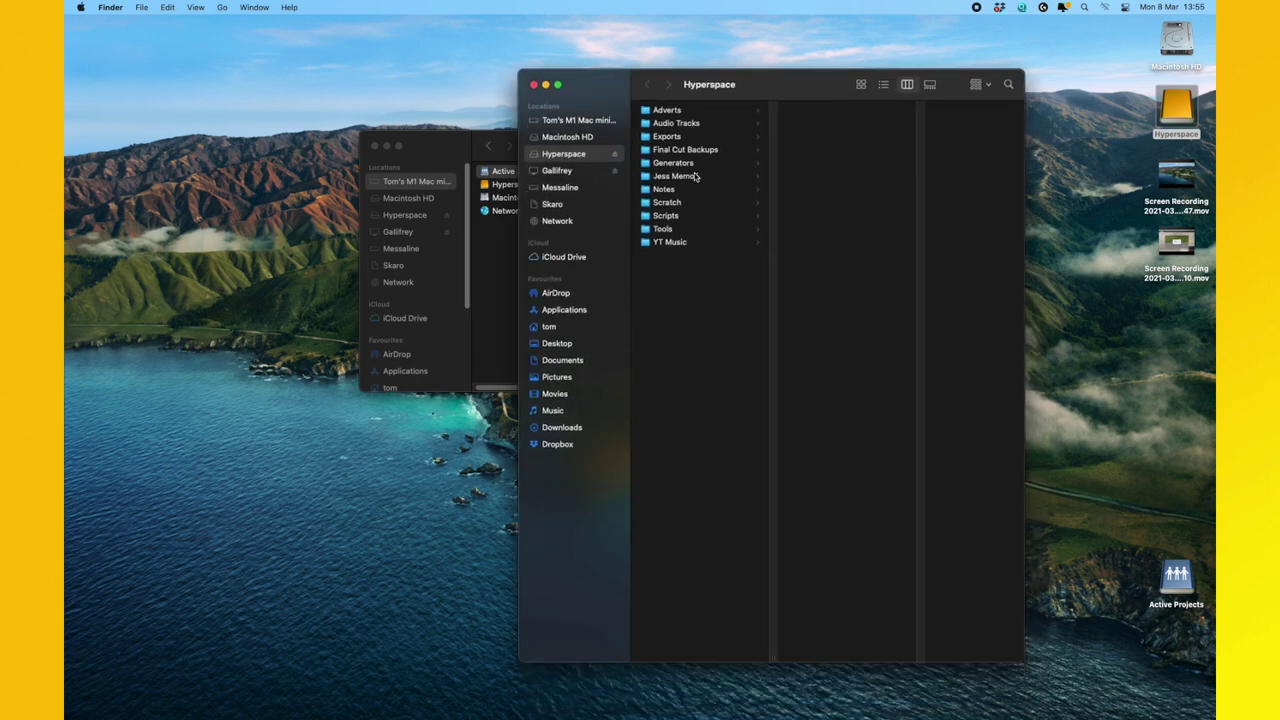
key(s)
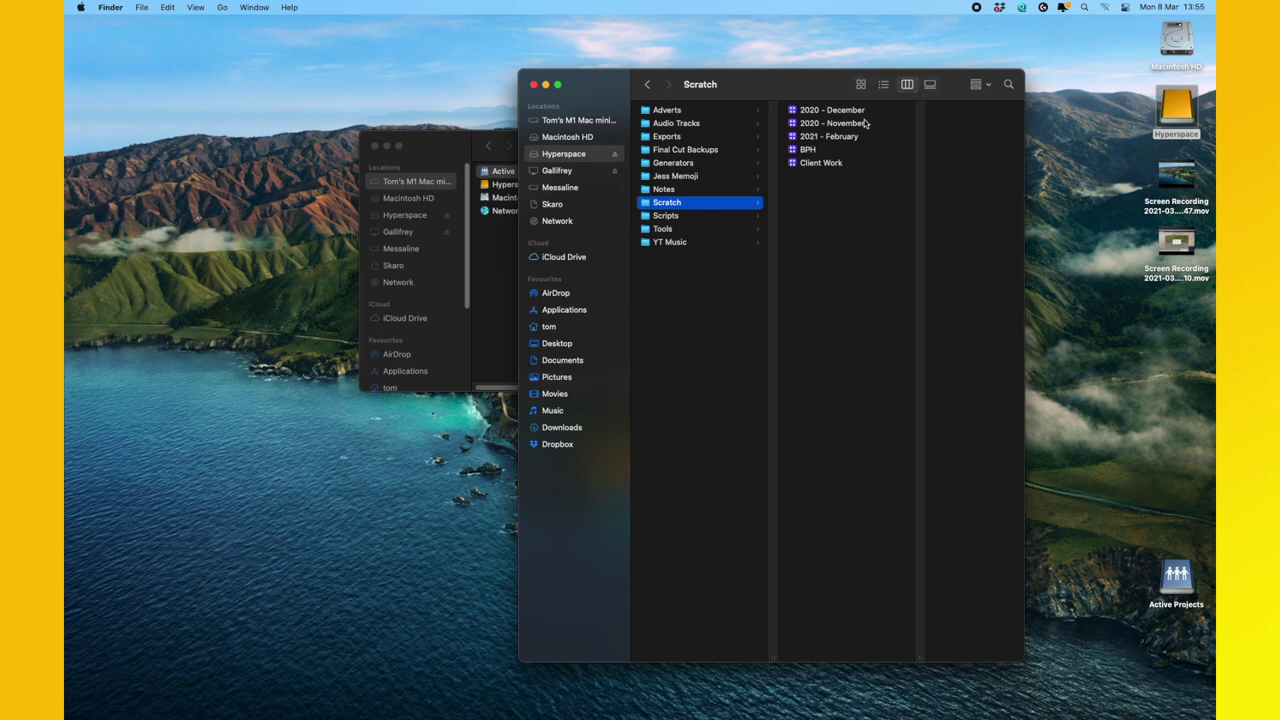
click(1148, 6)
click(1148, 6)
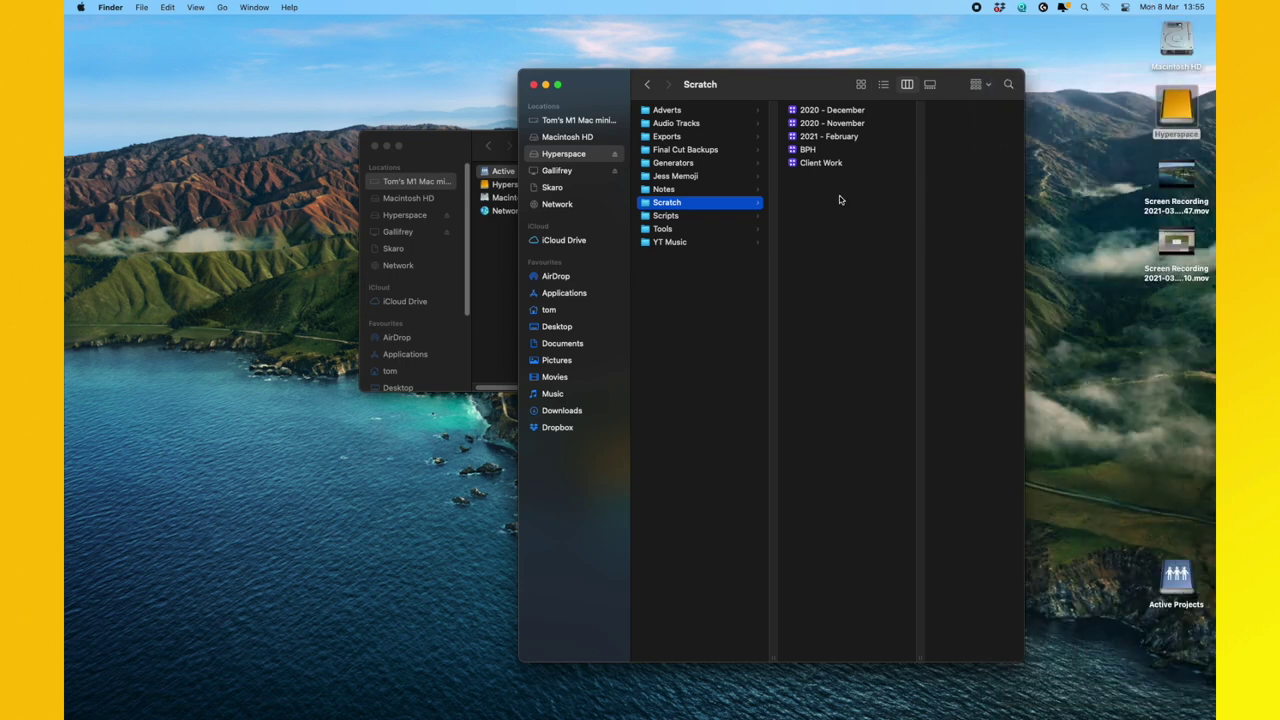
drag(774, 88, 752, 51)
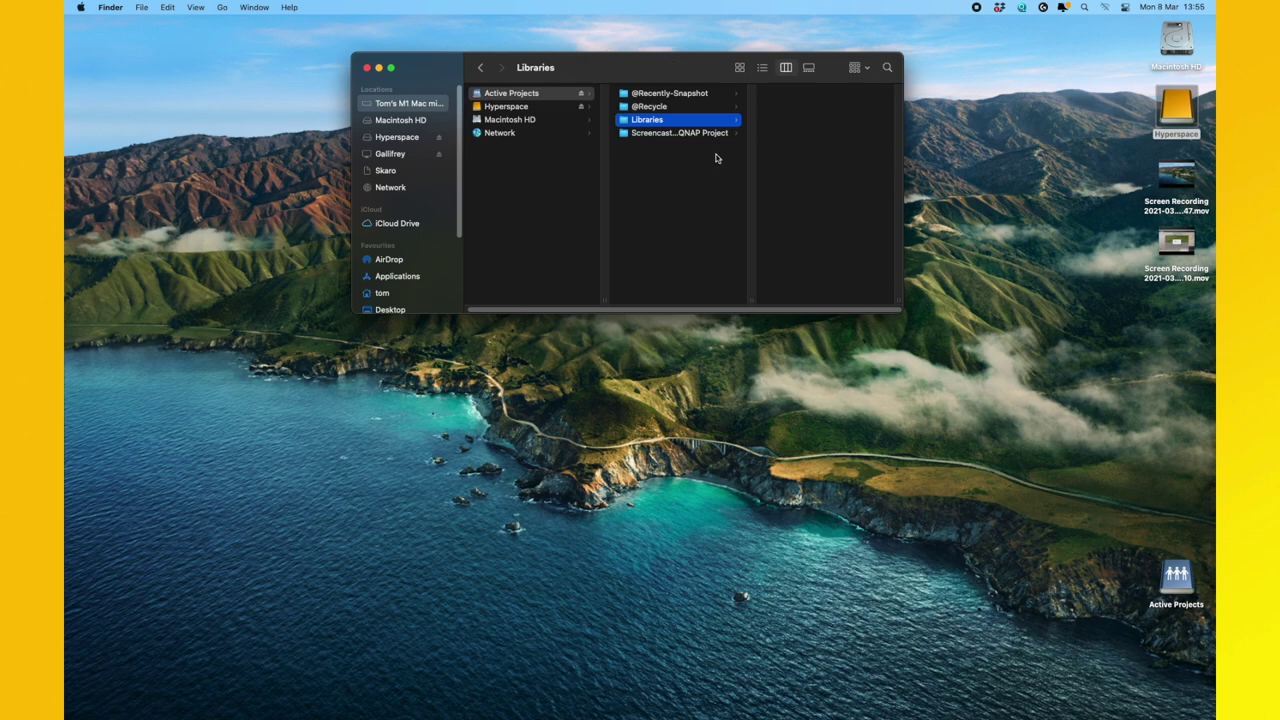
key(Left)
- Launch Final Cut Pro from Spotlight search
key(super+space)
text(final cut pro)
key(Return)
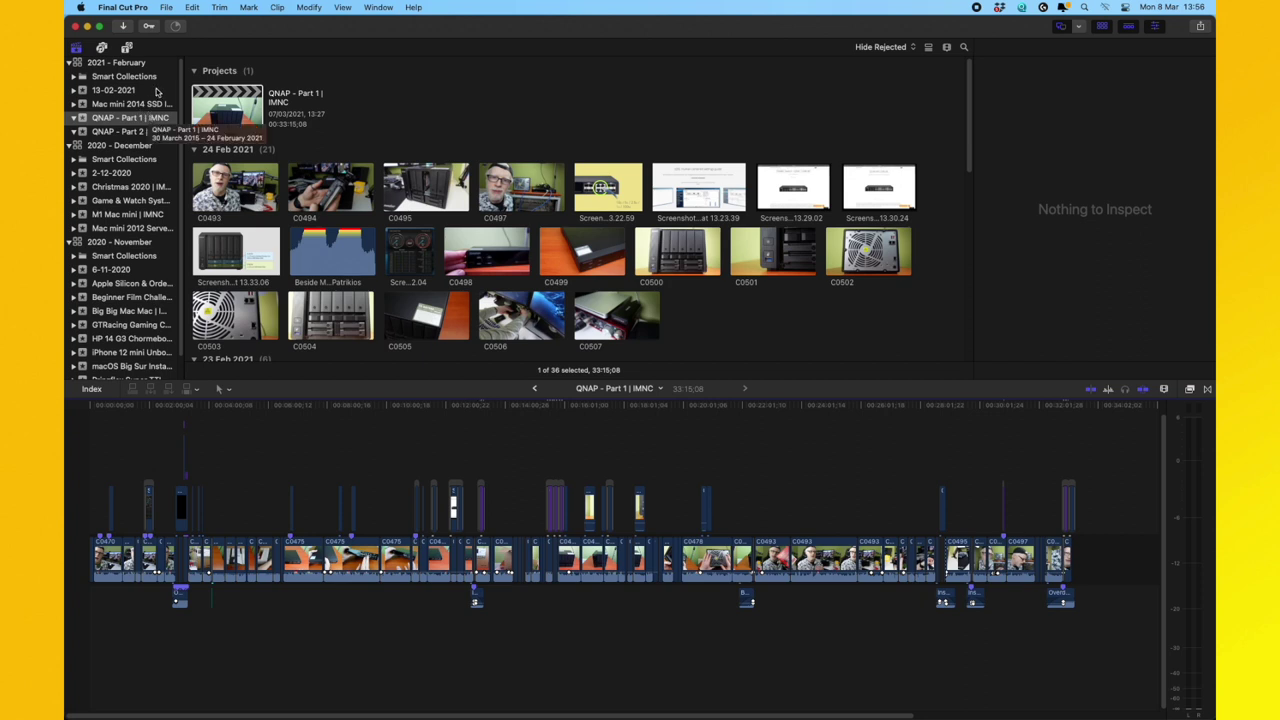
- Create a new library '2021 - March' saved in Gallifrey > Active Projects > Libraries
click(161, 7)
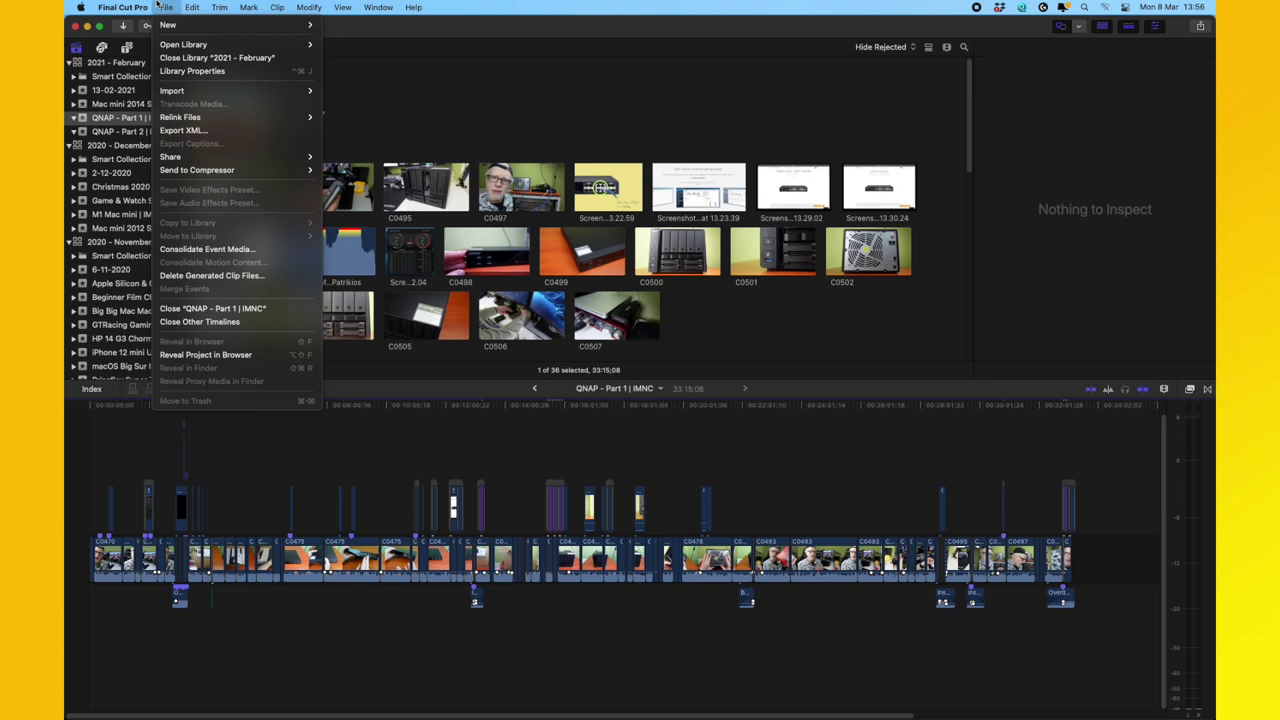
mouse_move(184, 30)
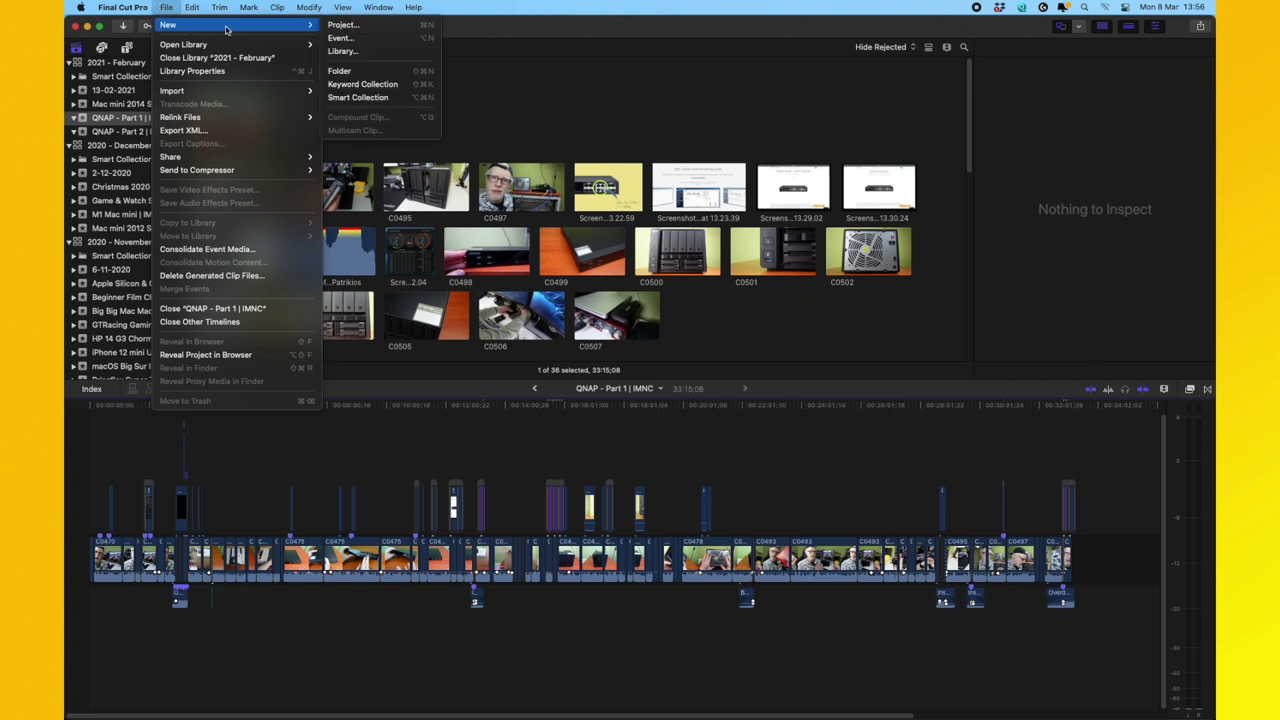
click(345, 51)
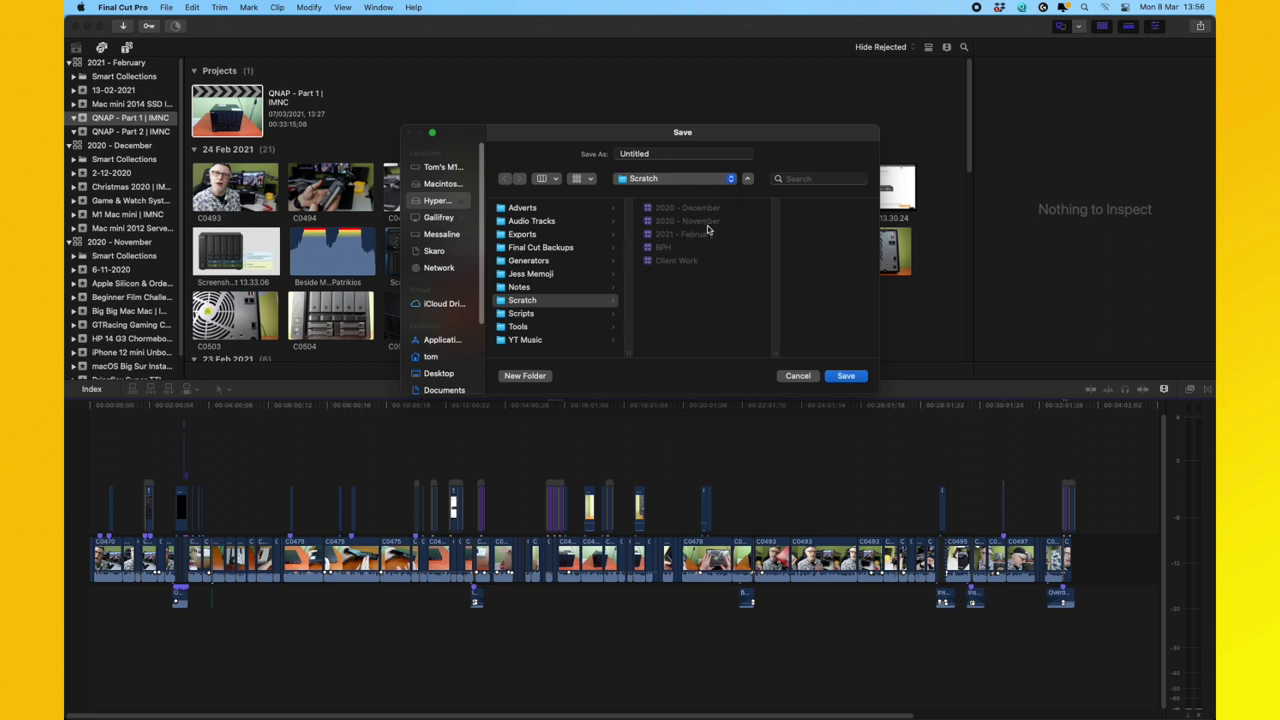
scroll(455, 283, down, 3)
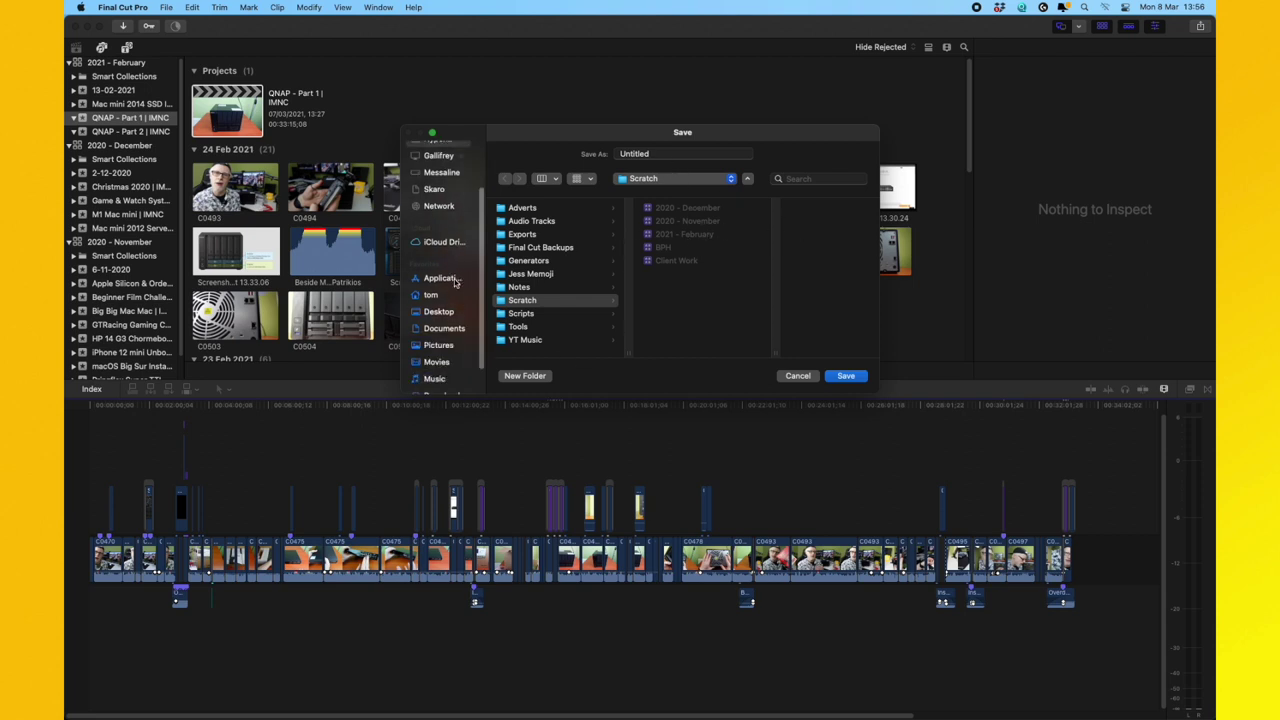
scroll(455, 283, up, 3)
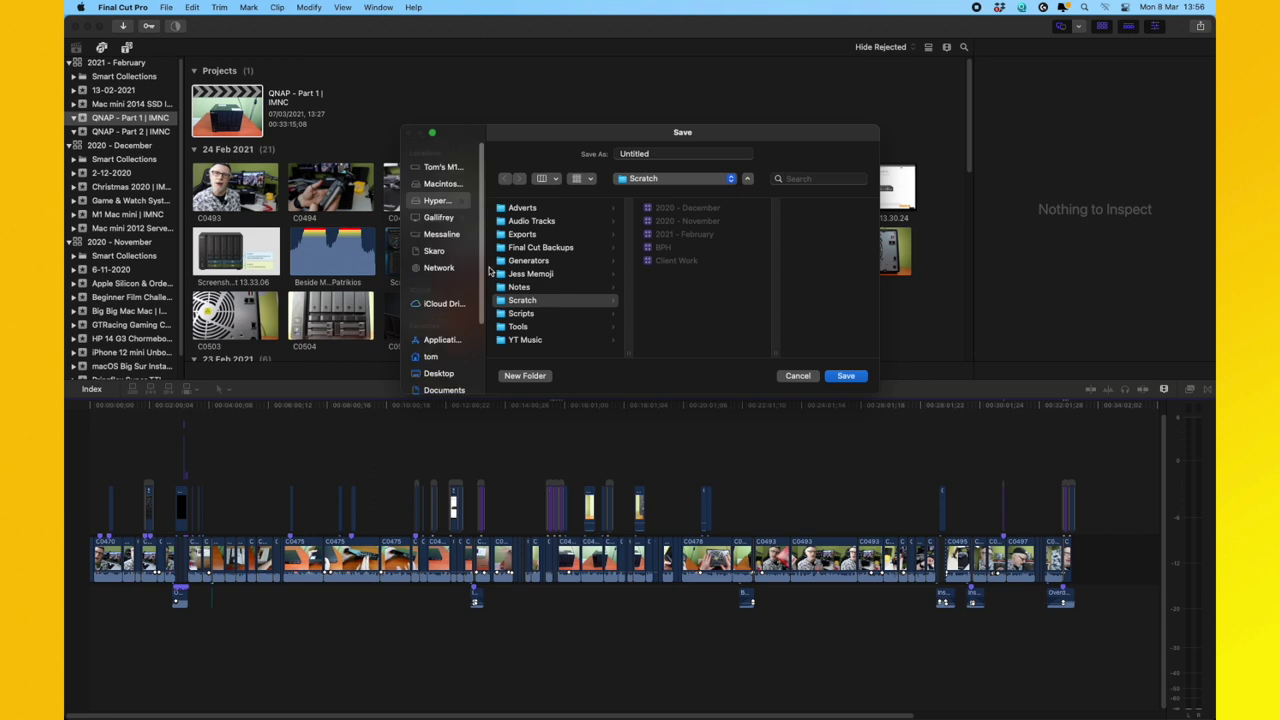
click(444, 217)
click(566, 299)
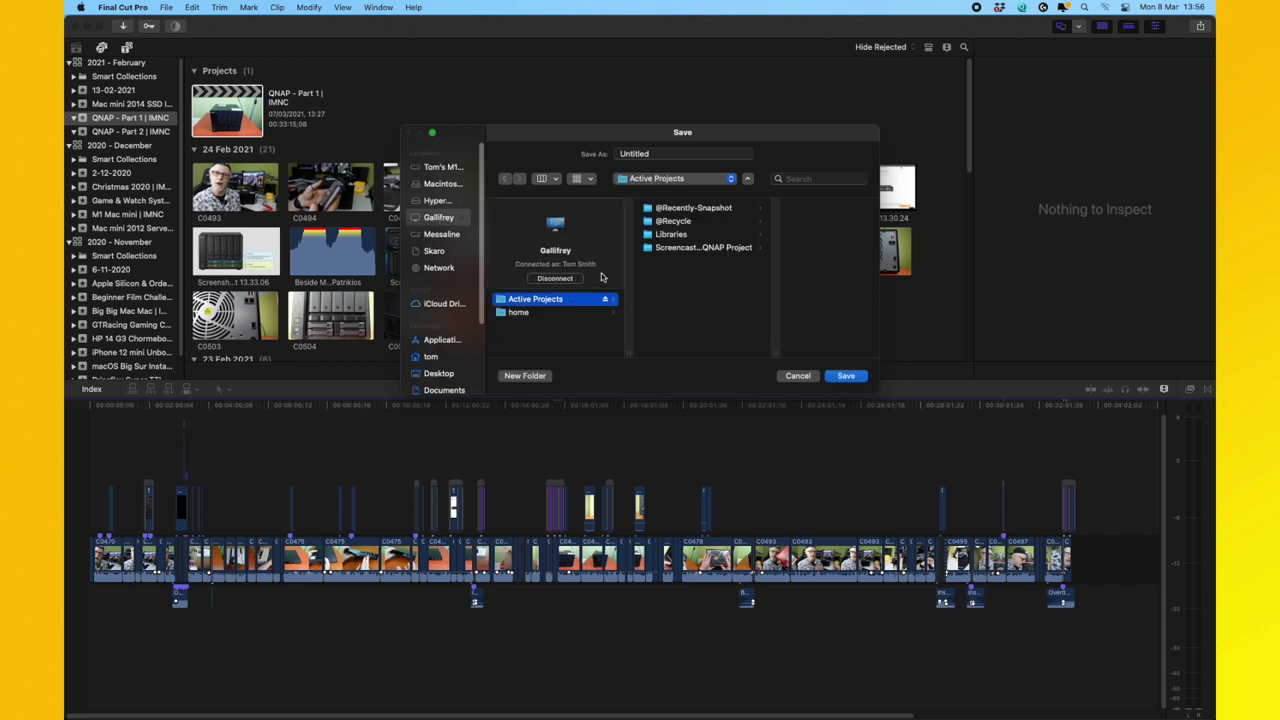
click(694, 237)
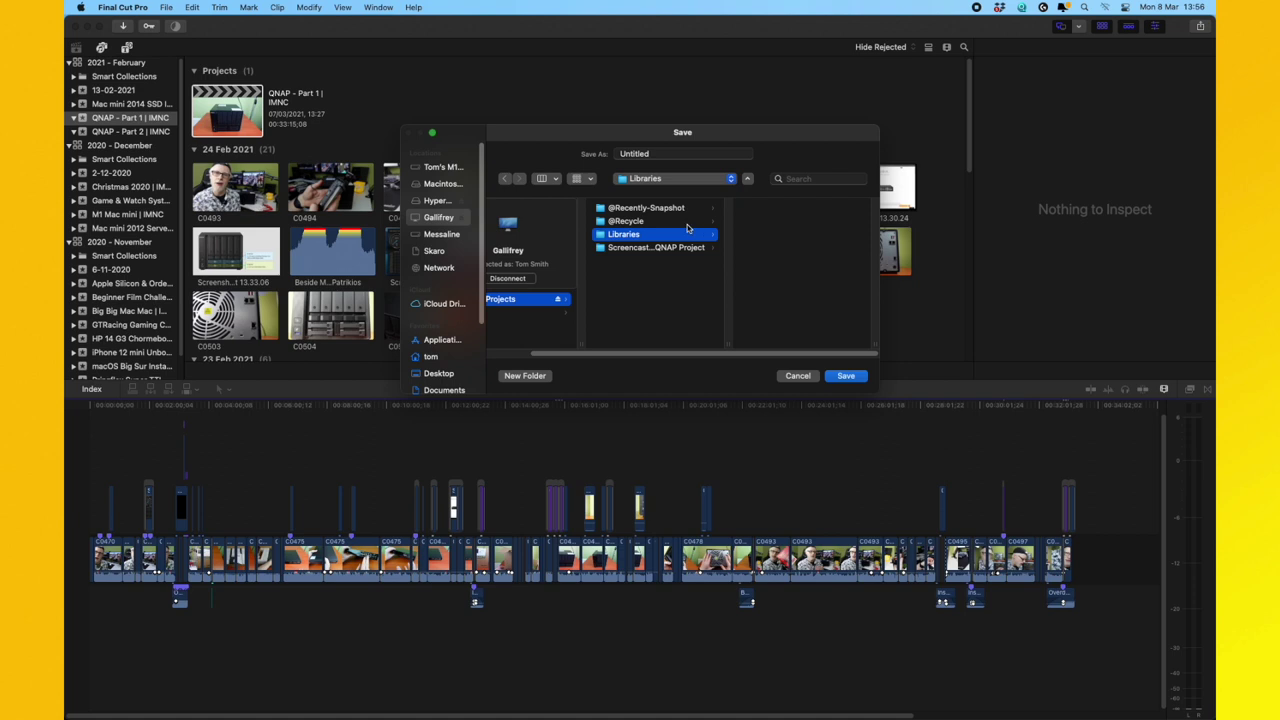
key(Tab)
text(20)
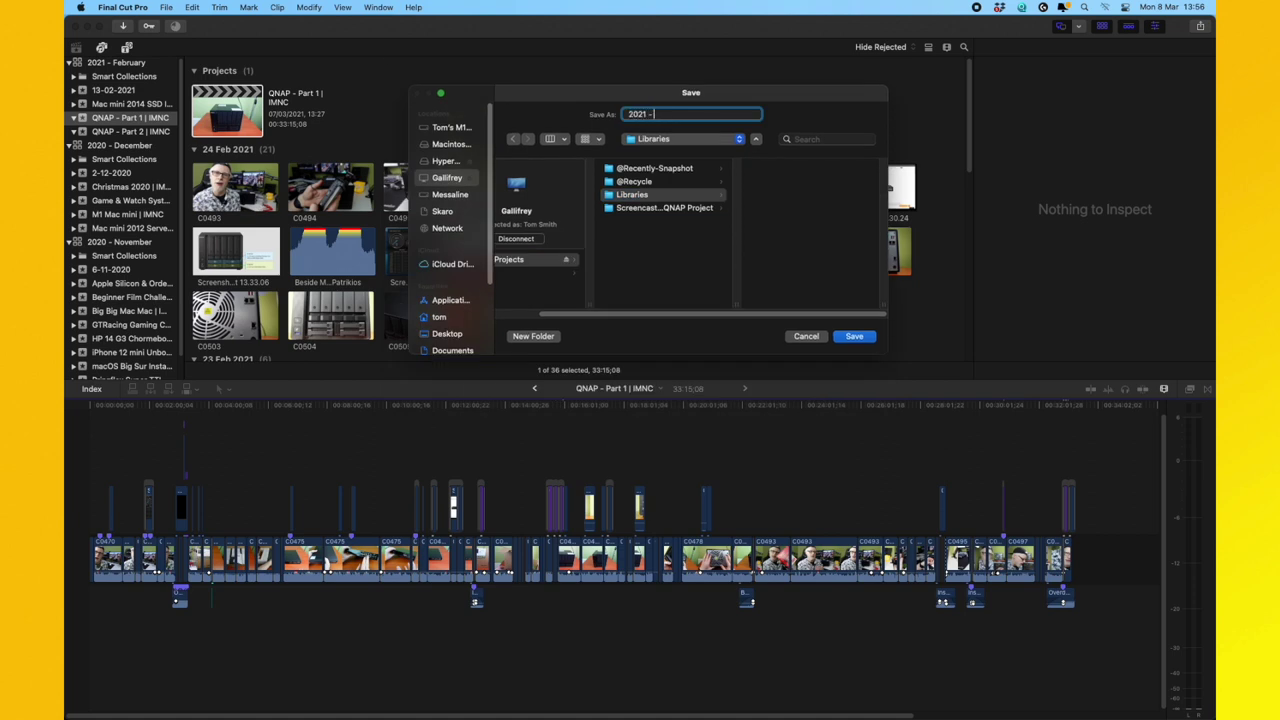
text(21 - March)
key(Return)
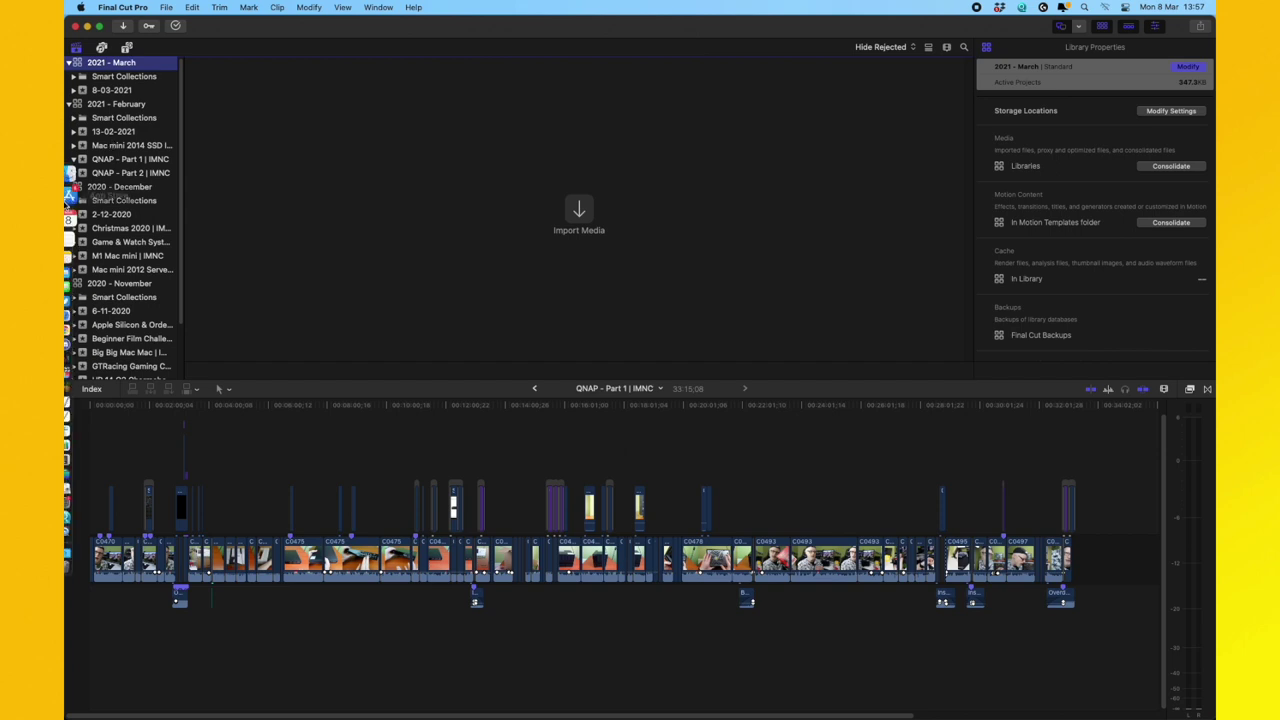
- Confirm 2021 - March exists in Active Projects/Libraries, then open its storage location settings
click(70, 180)
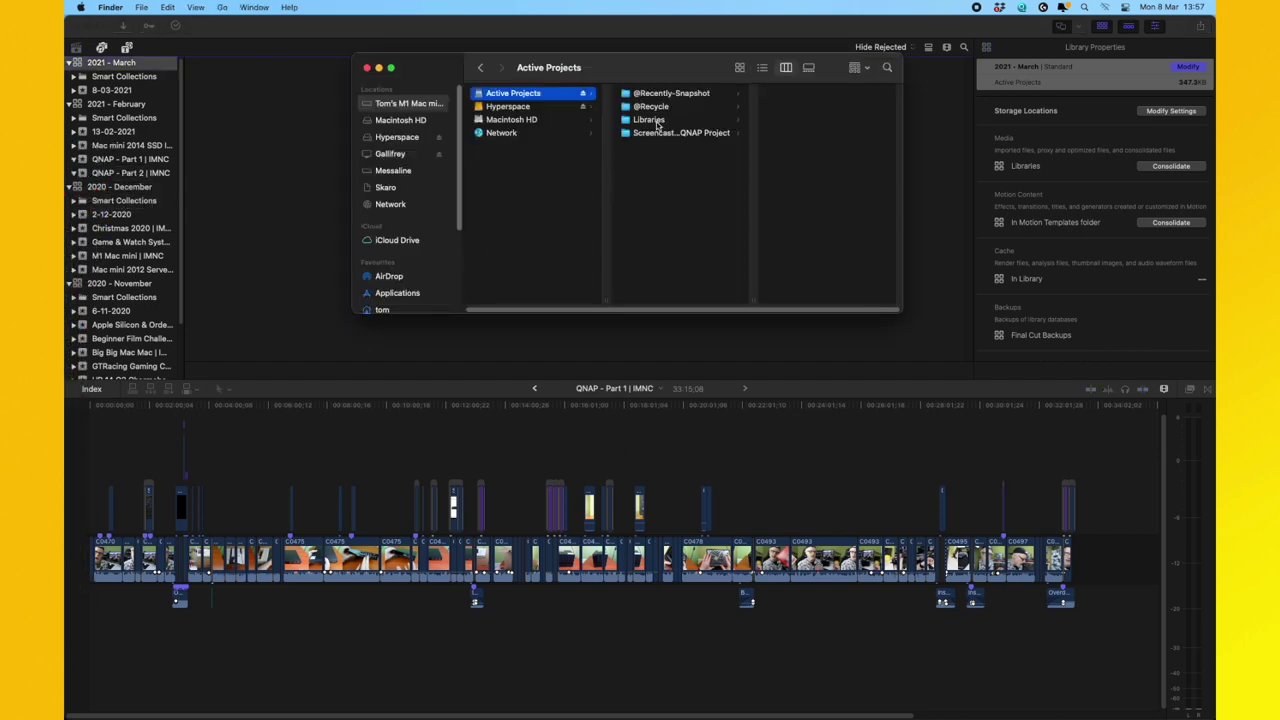
click(704, 119)
click(802, 92)
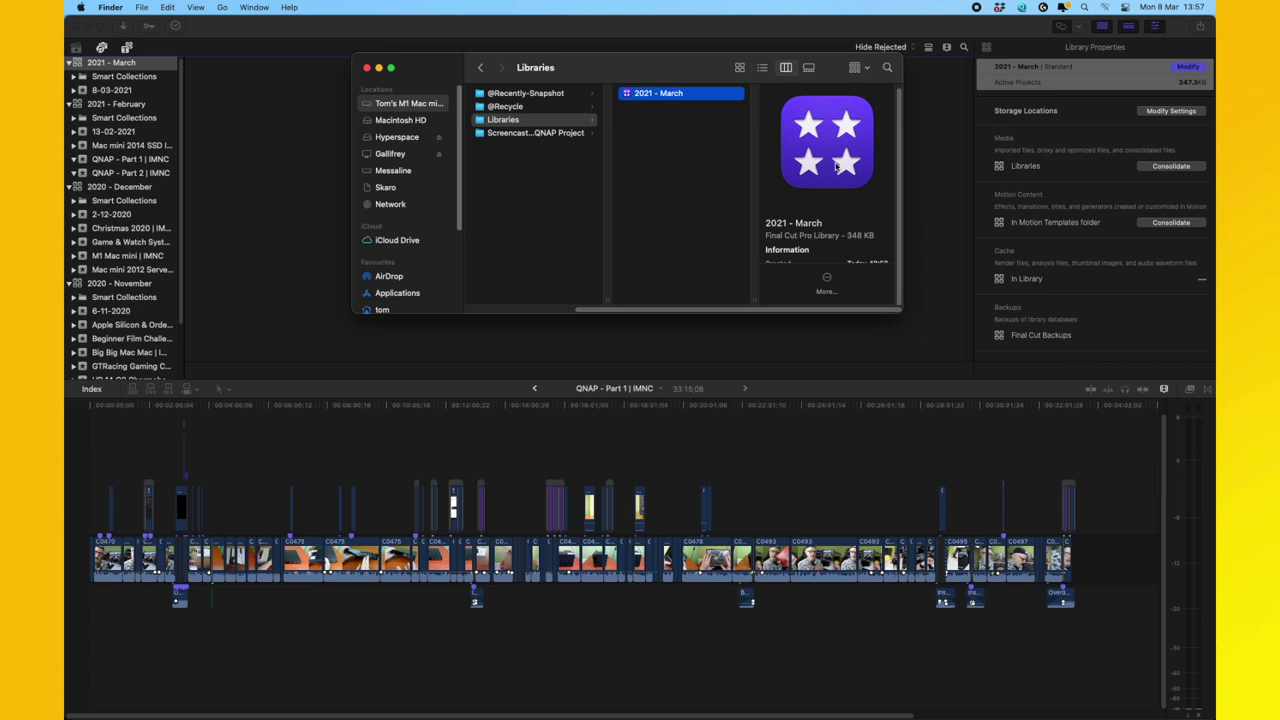
click(1039, 113)
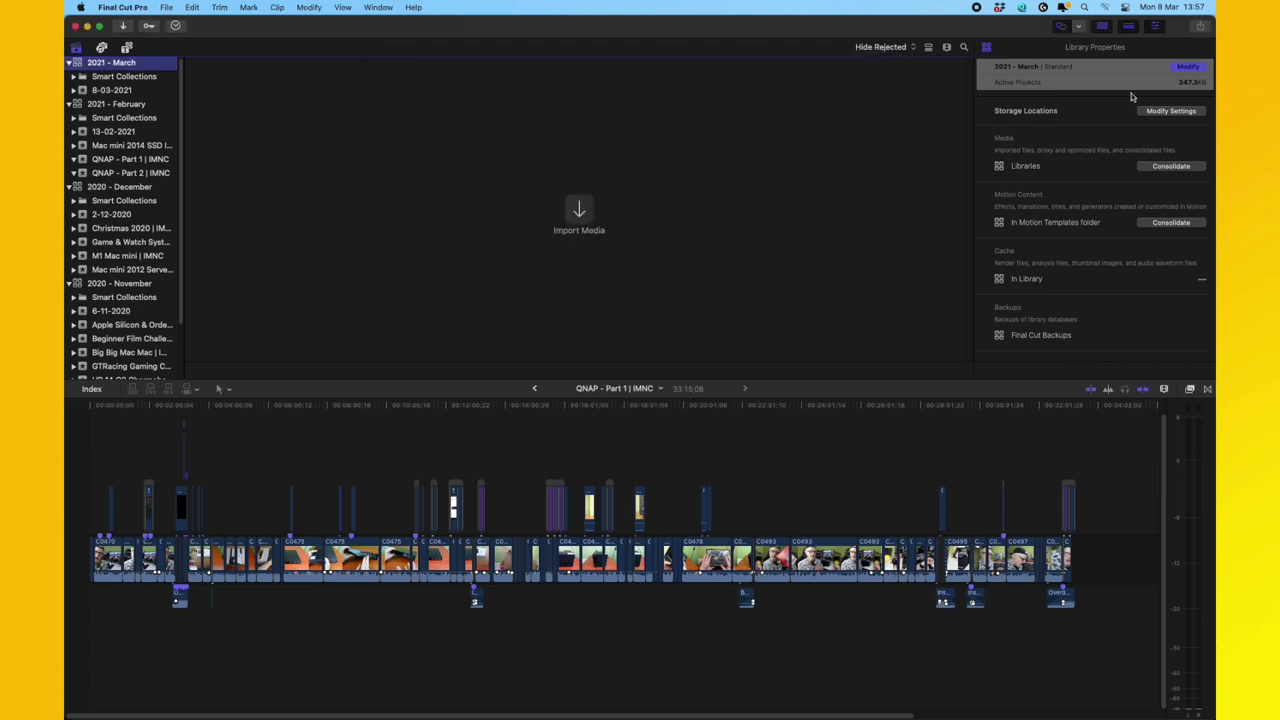
click(1168, 111)
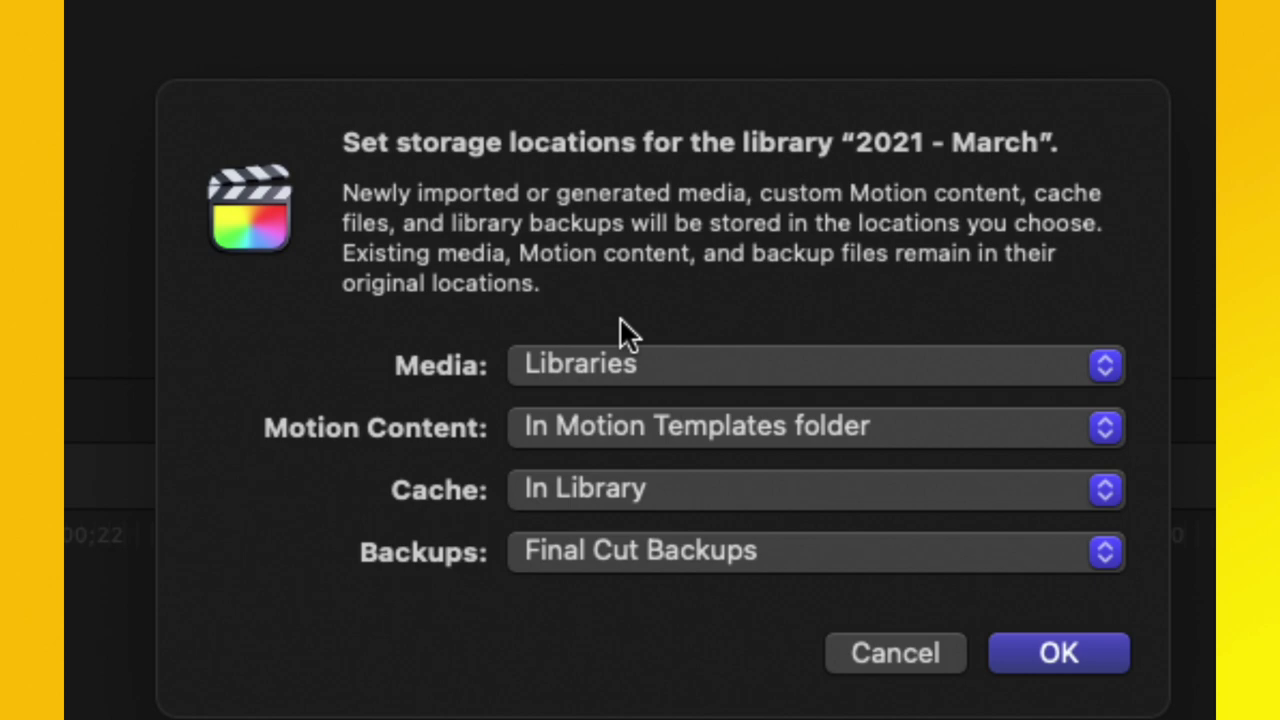
- Browse Hyperspace > Scratch in Finder and inspect the 2021 - February library
mouse_move(66, 195)
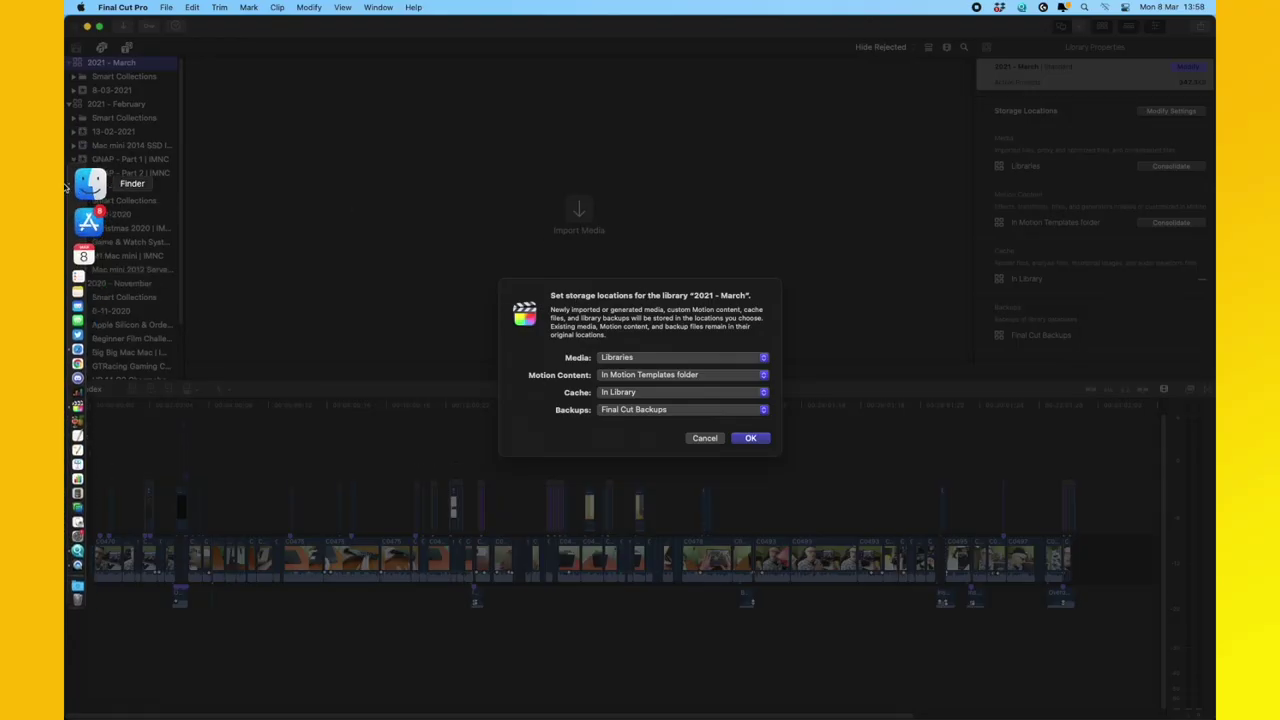
click(90, 176)
click(616, 200)
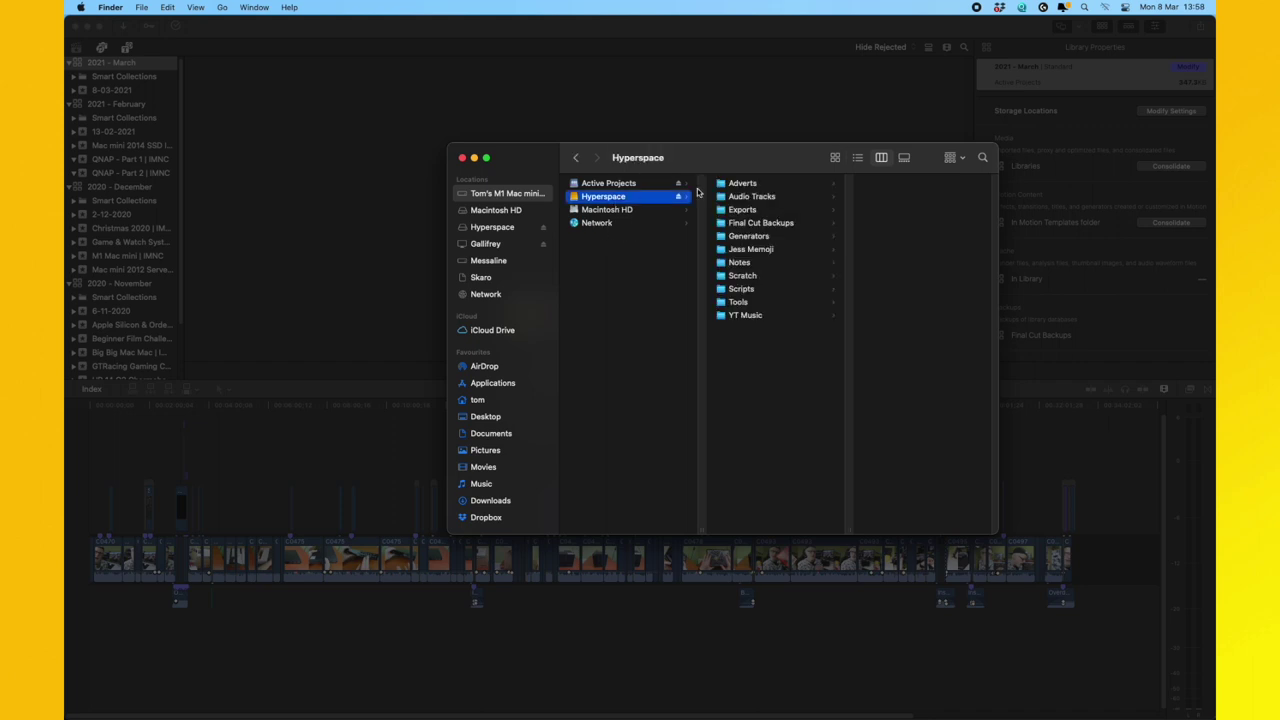
click(764, 278)
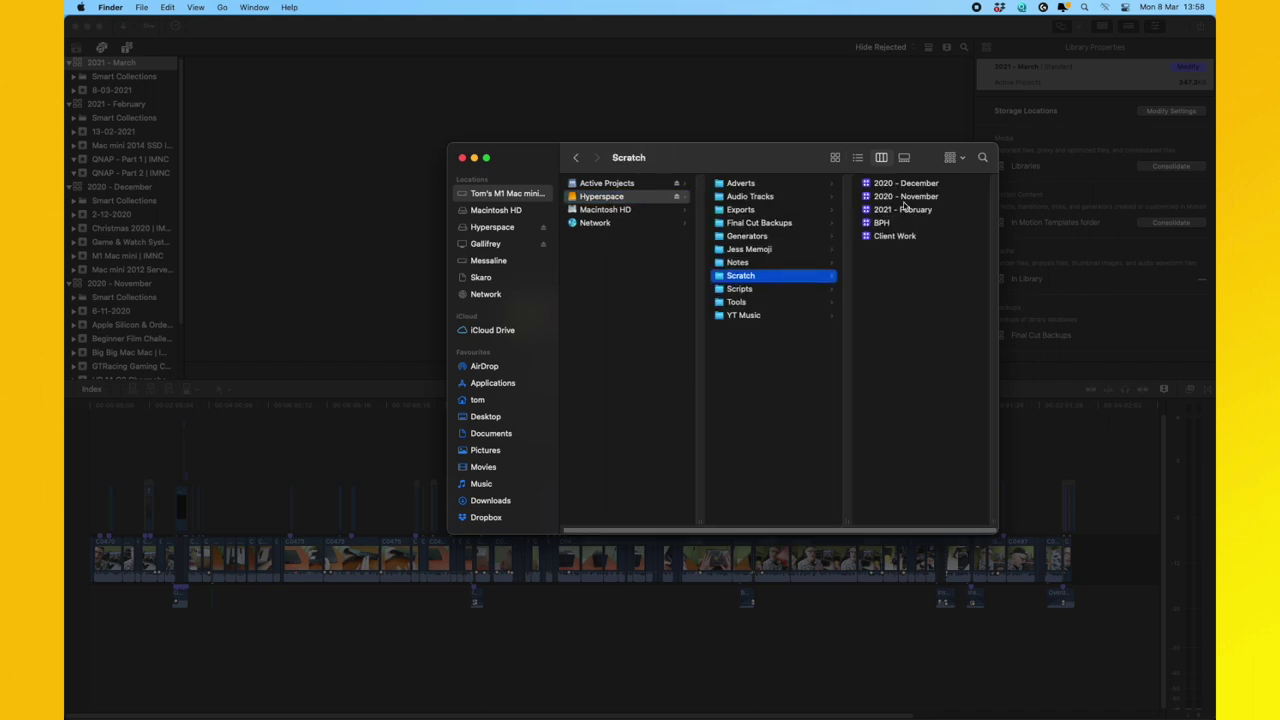
click(924, 210)
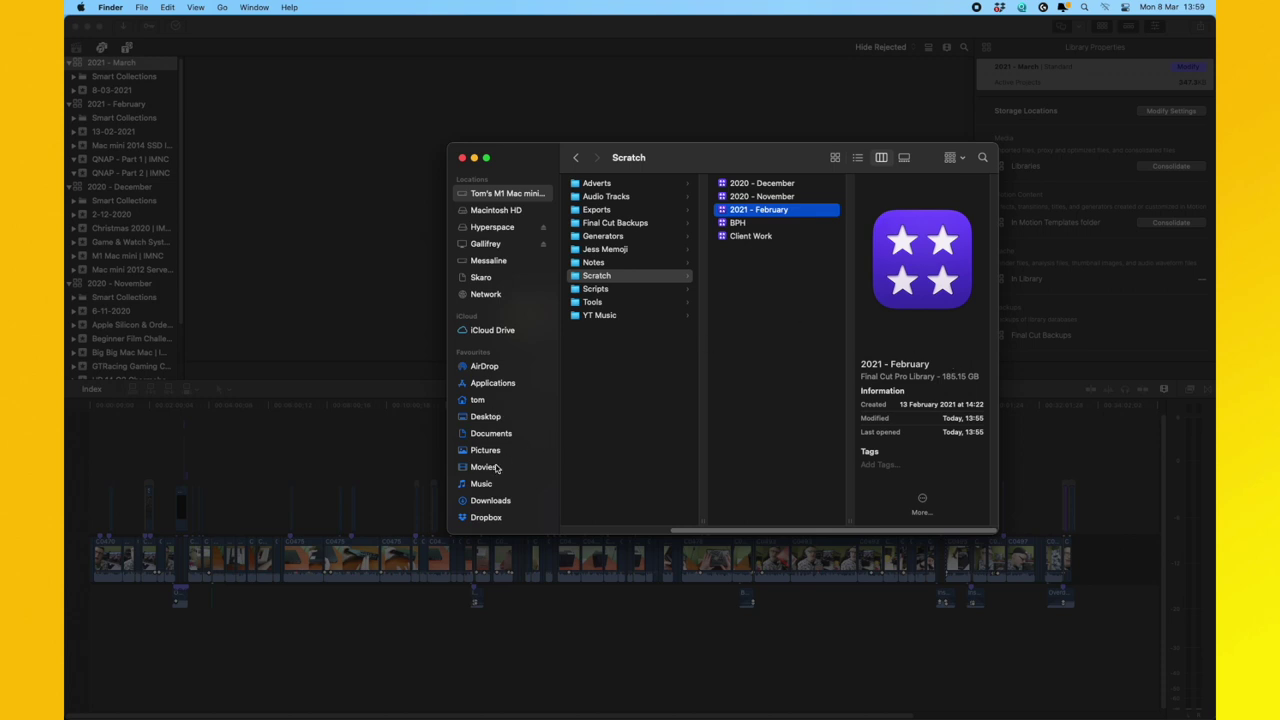
- Open Movies > Final Cut Backups and check its size details (233.6 MB)
click(493, 468)
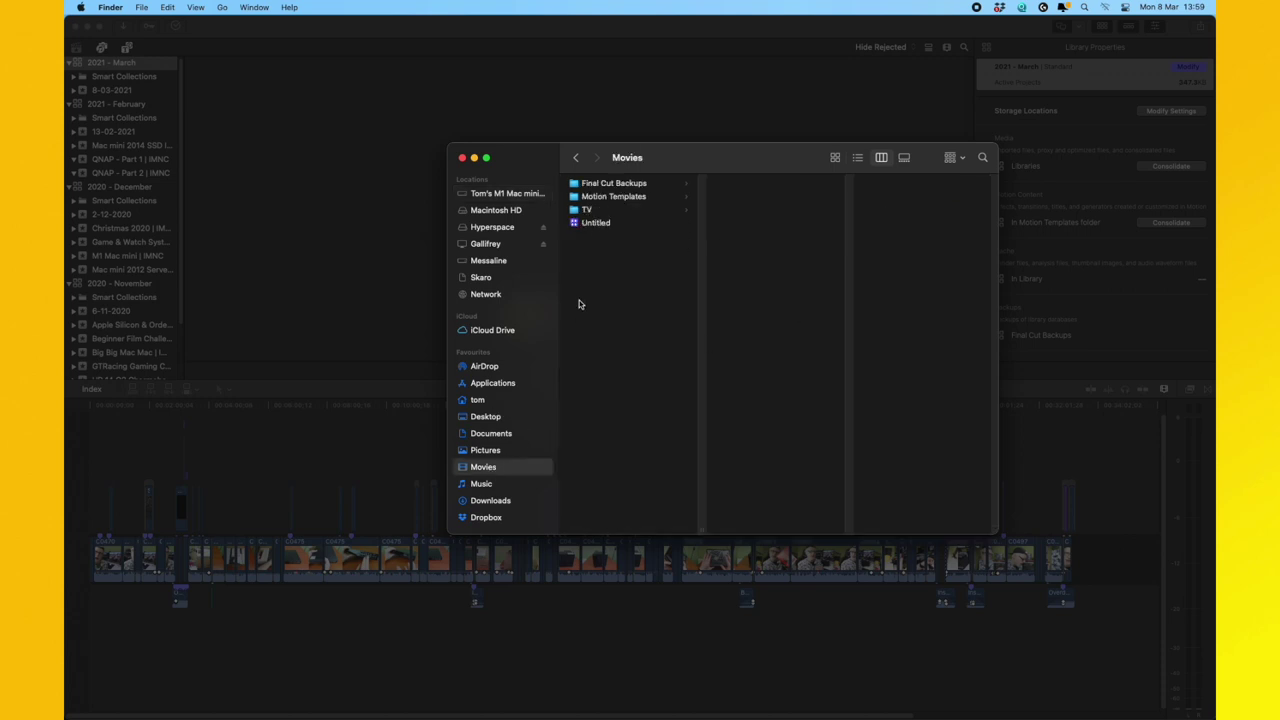
click(645, 184)
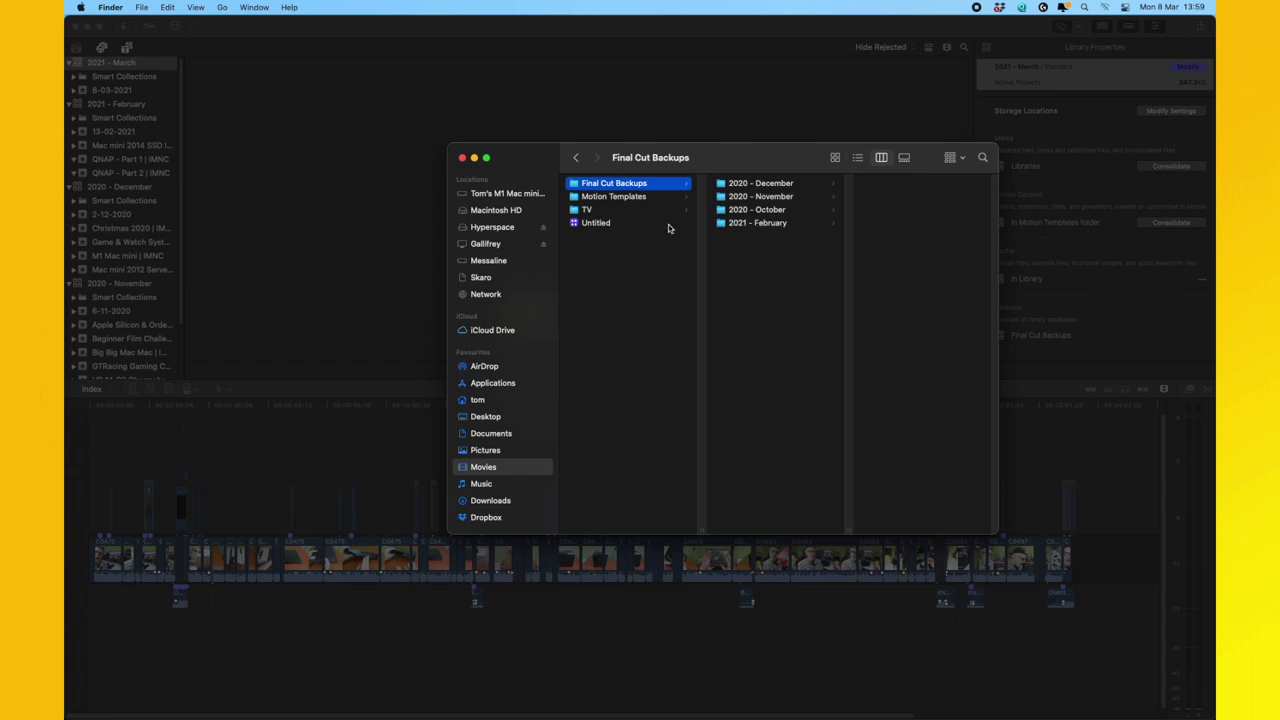
key(super+i)
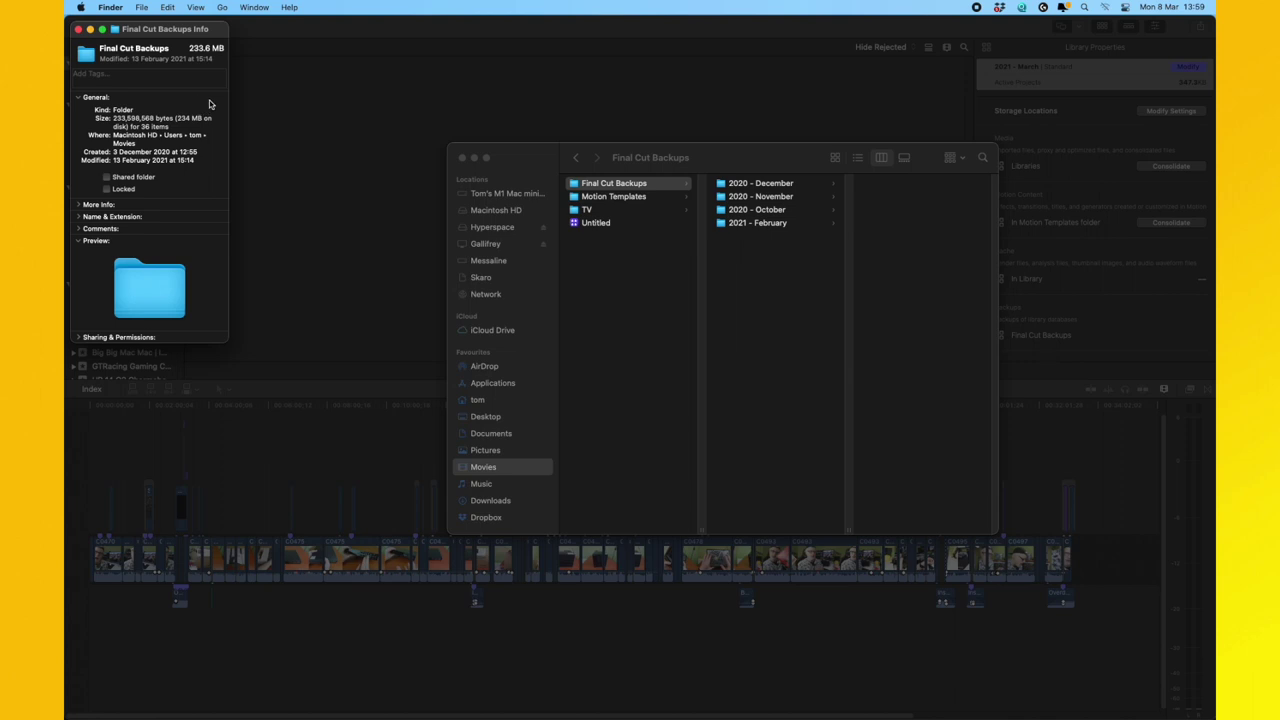
key(super+w)
- Dismiss the storage locations settings unchanged and select the Mac mini 2014 SSD Install event
drag(749, 160, 678, 364)
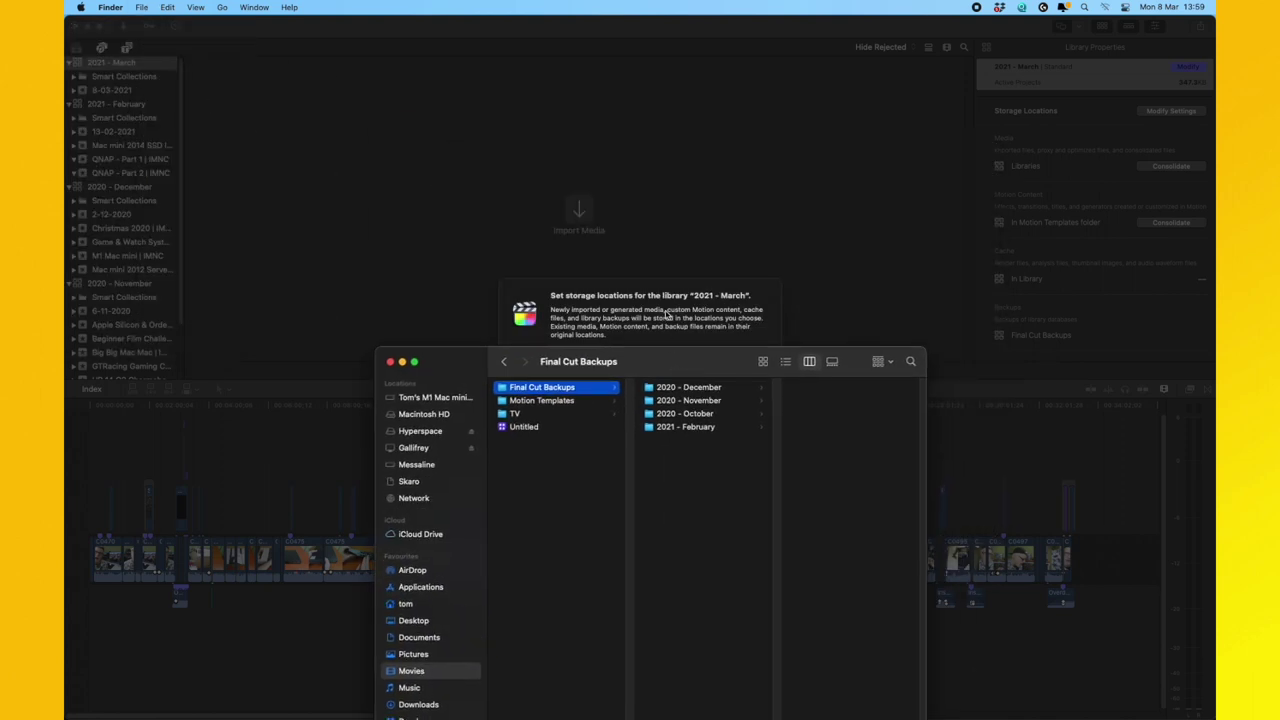
click(579, 401)
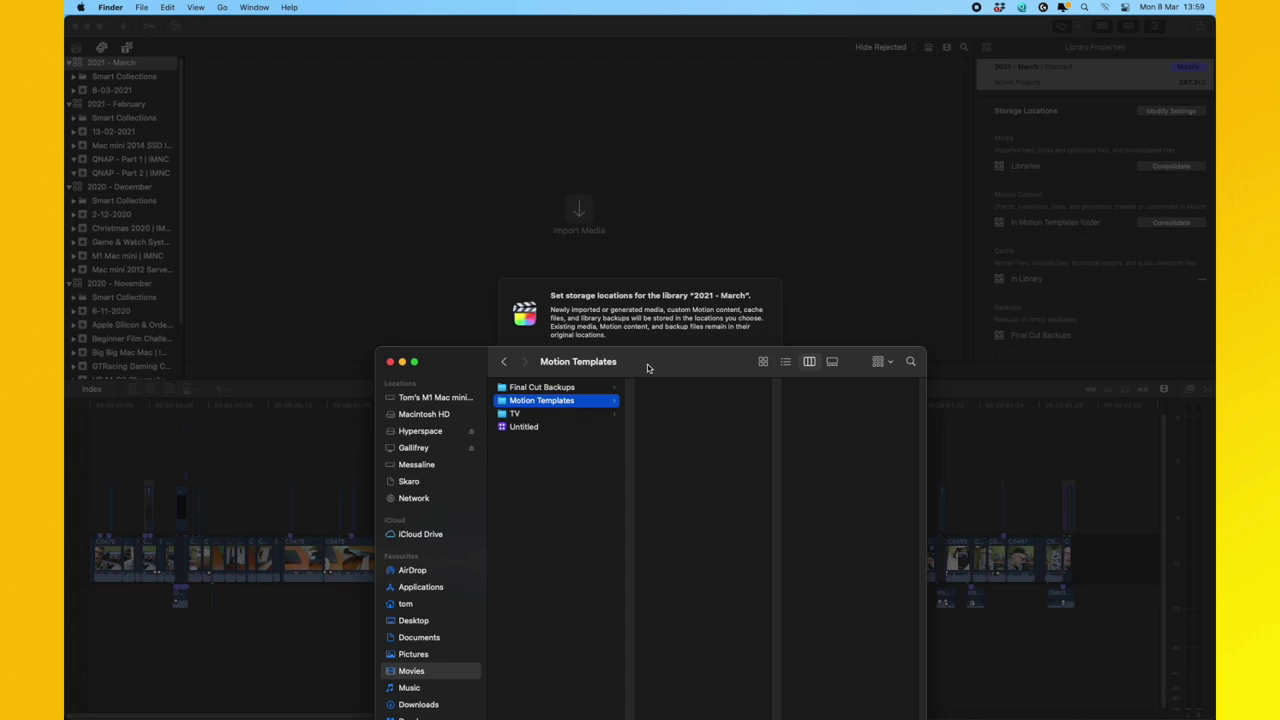
drag(646, 366, 677, 91)
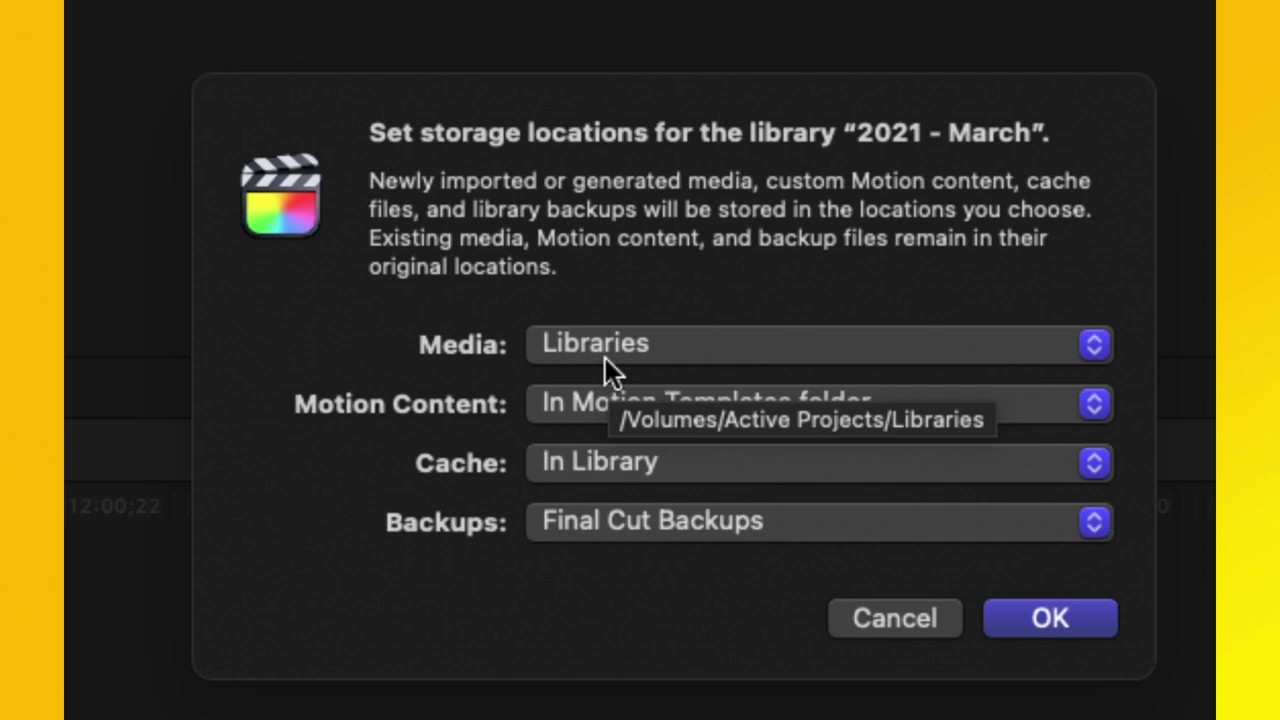
key(Return)
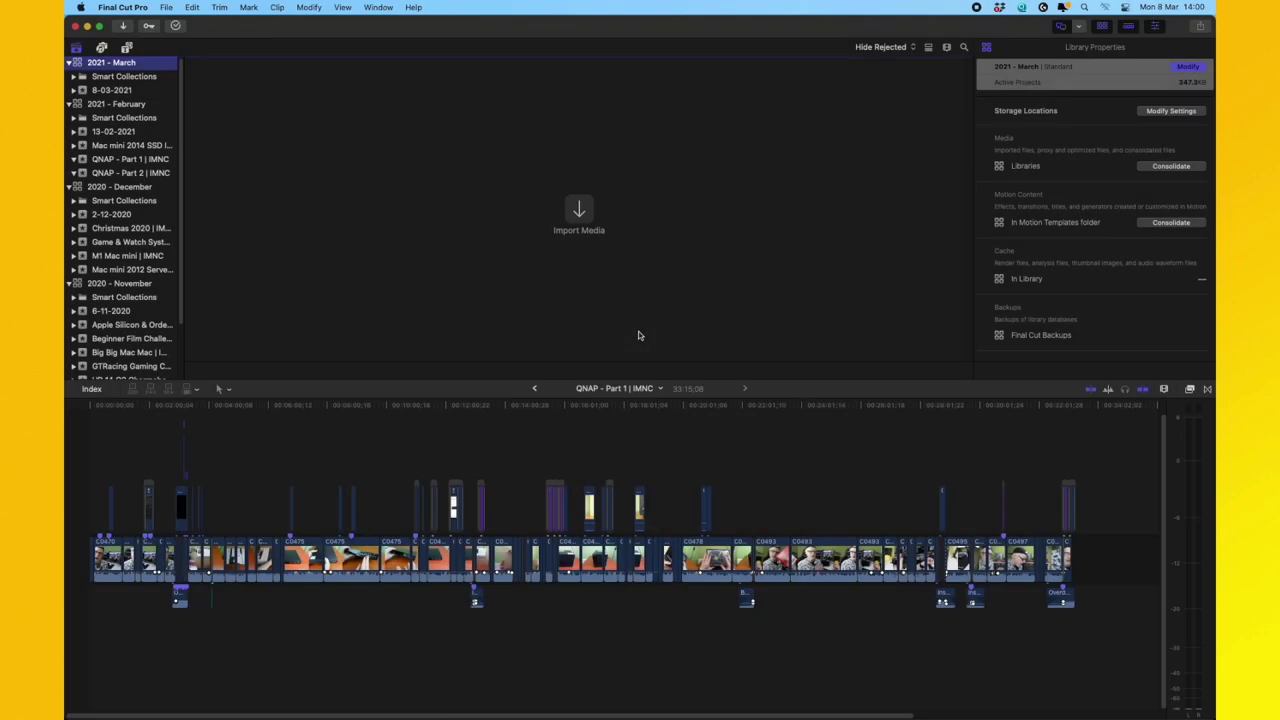
scroll(1108, 110, down, 2)
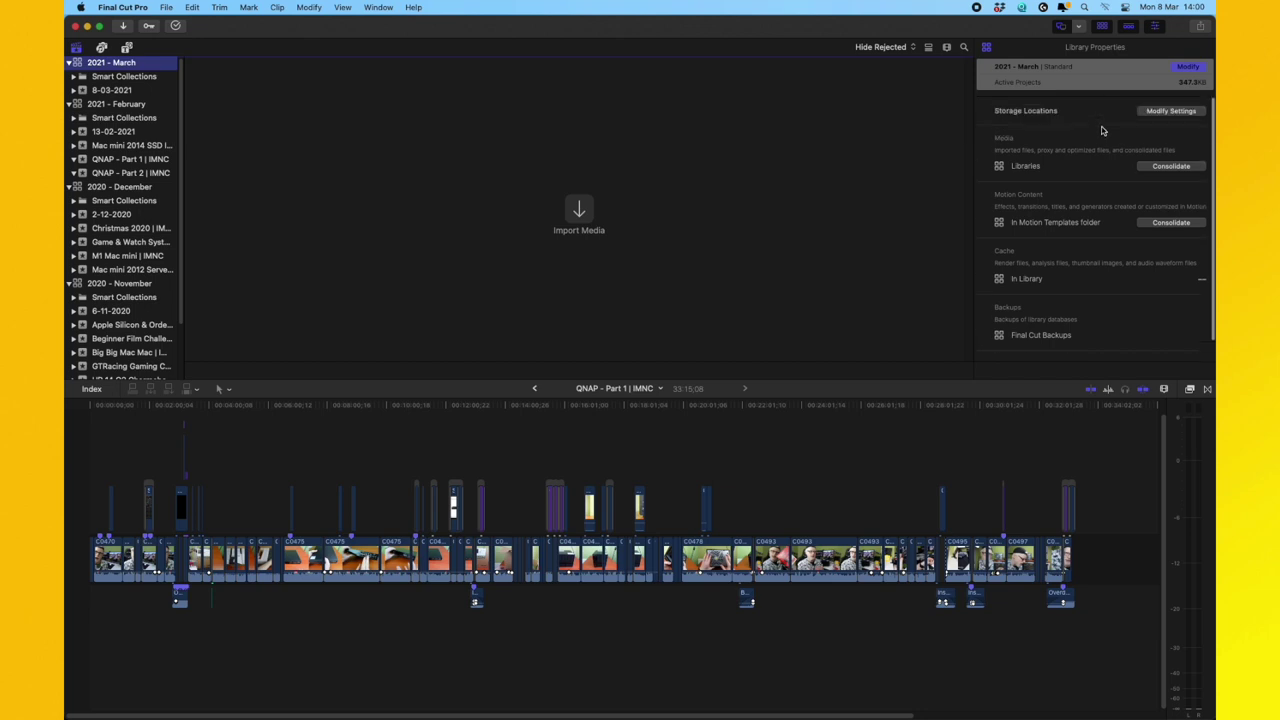
scroll(1117, 206, up, 2)
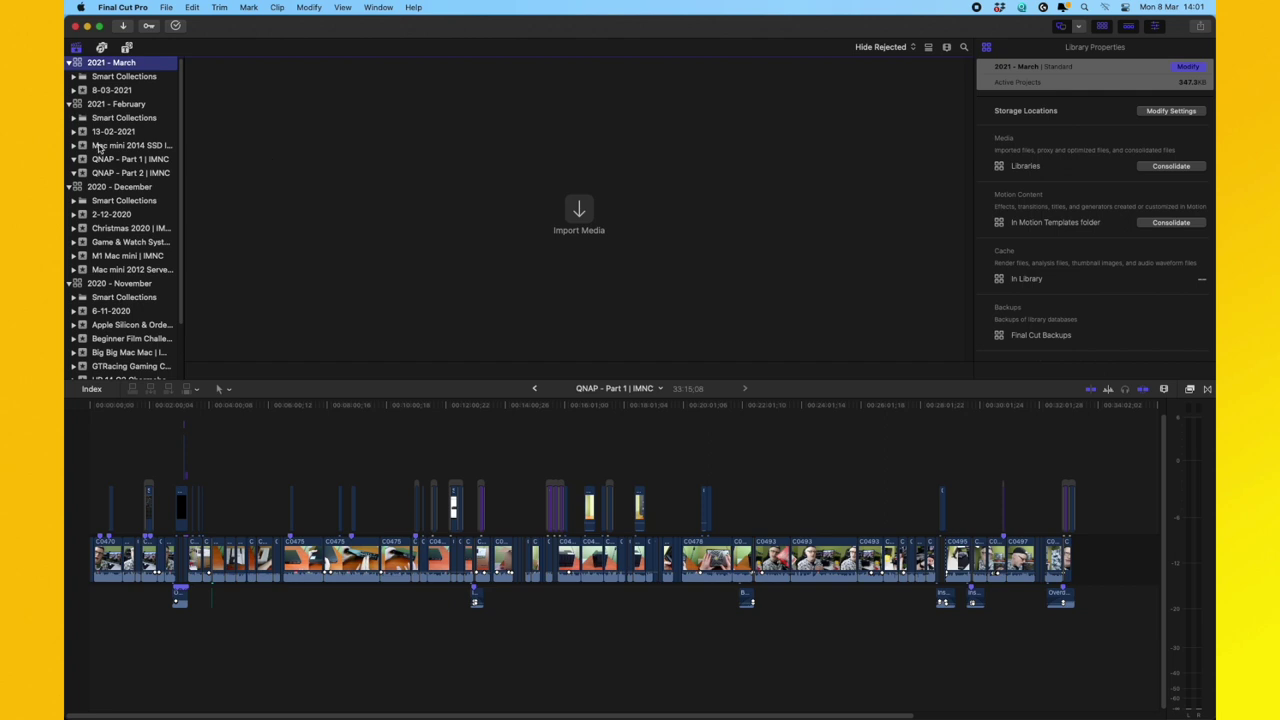
click(100, 147)
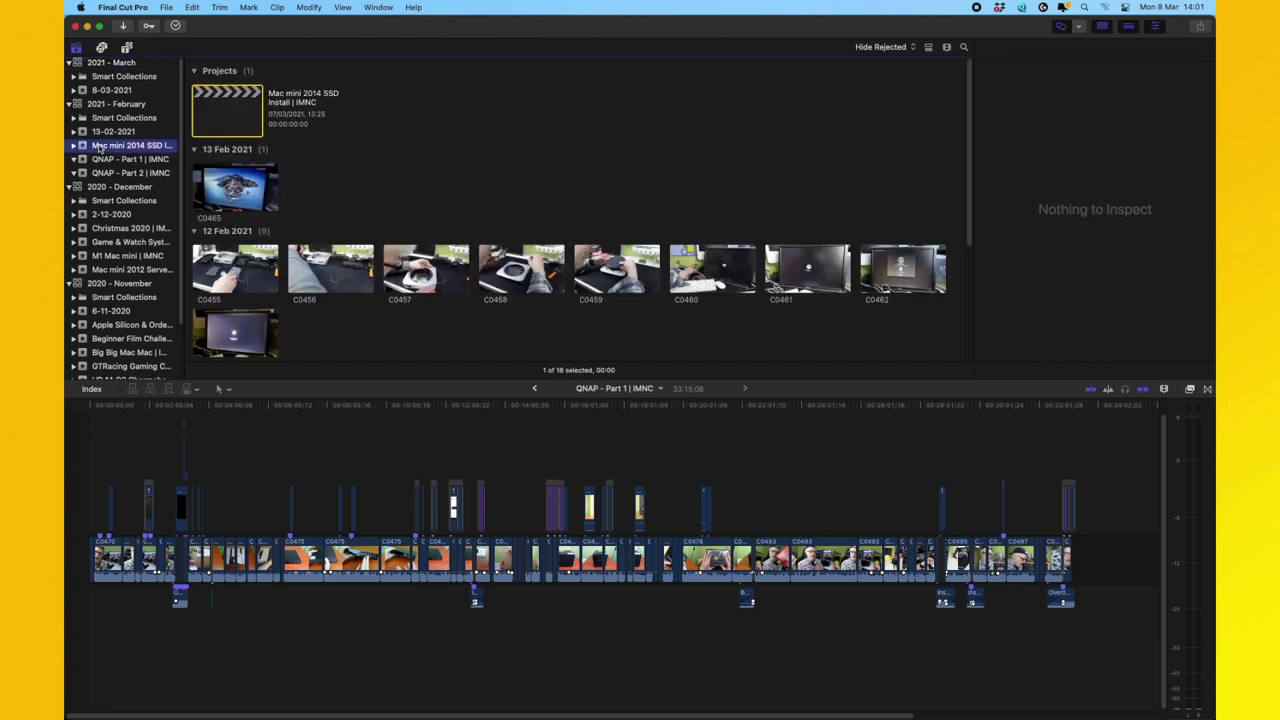
- Open the Mac mini 2014 SSD Install project, then drag its event into the 2021 - March library
double_click(210, 114)
scroll(504, 278, down, 5)
scroll(500, 271, up, 5)
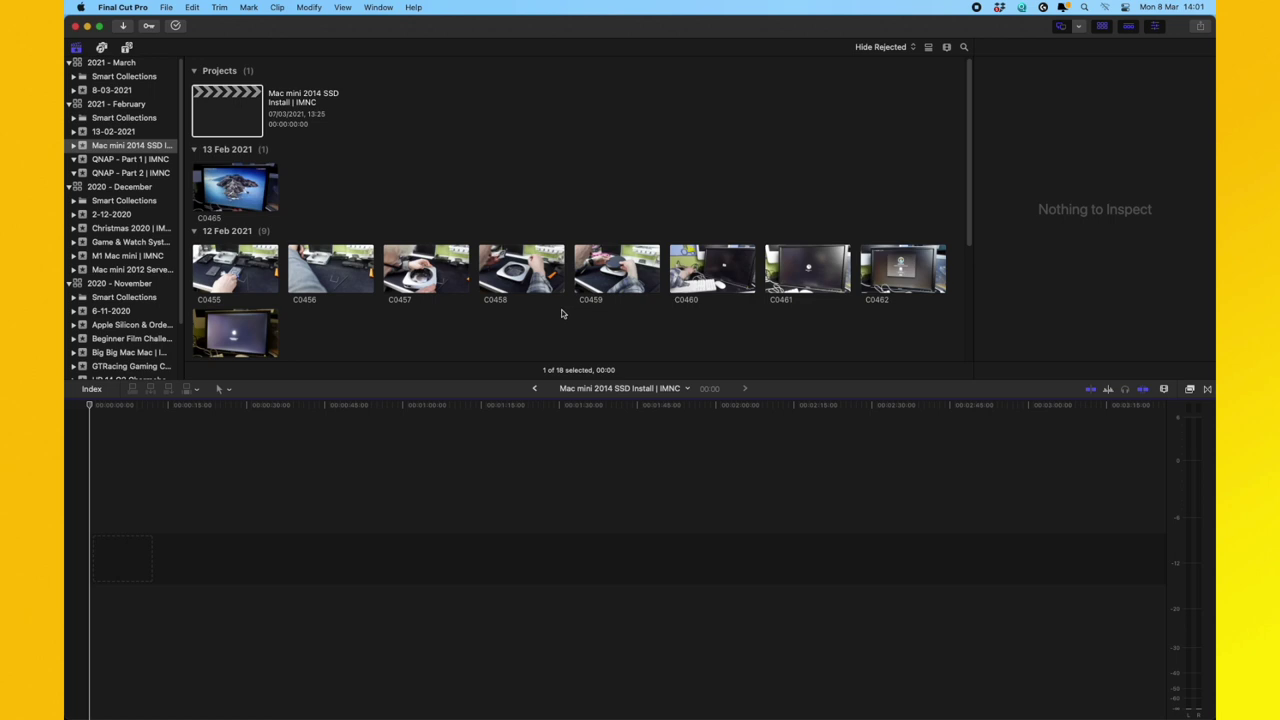
scroll(574, 306, down, 5)
scroll(570, 300, up, 5)
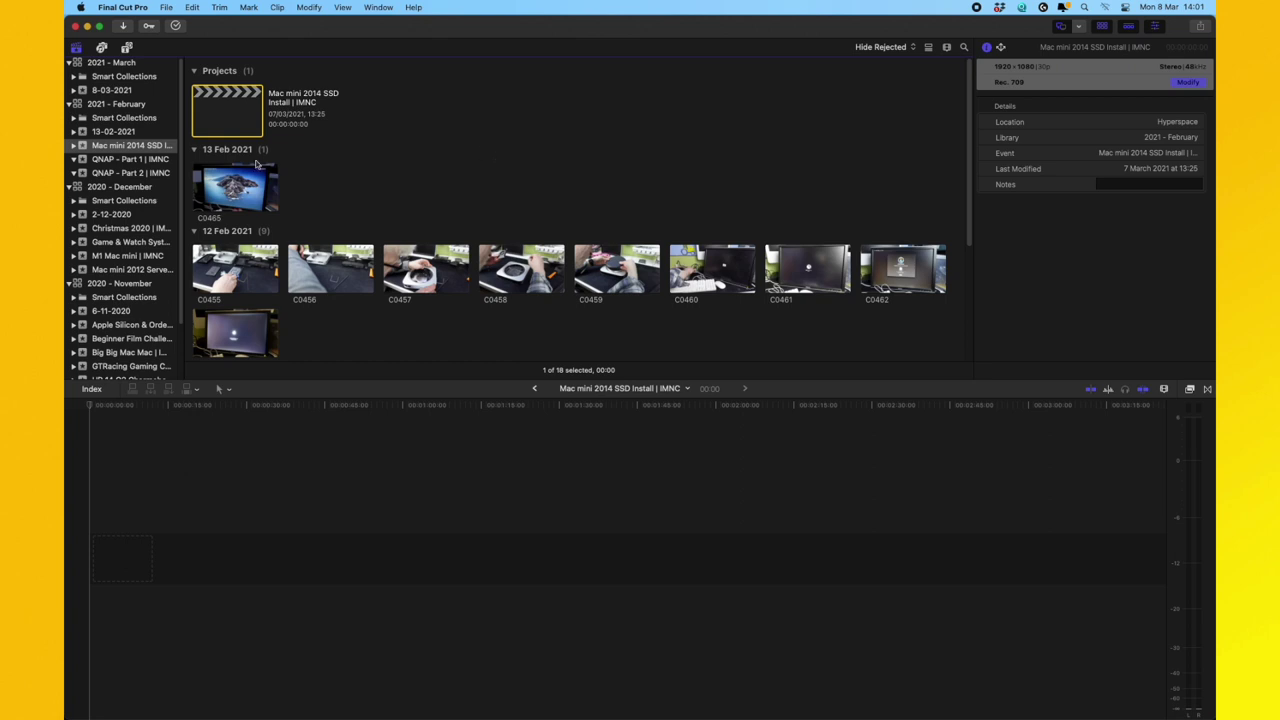
click(118, 131)
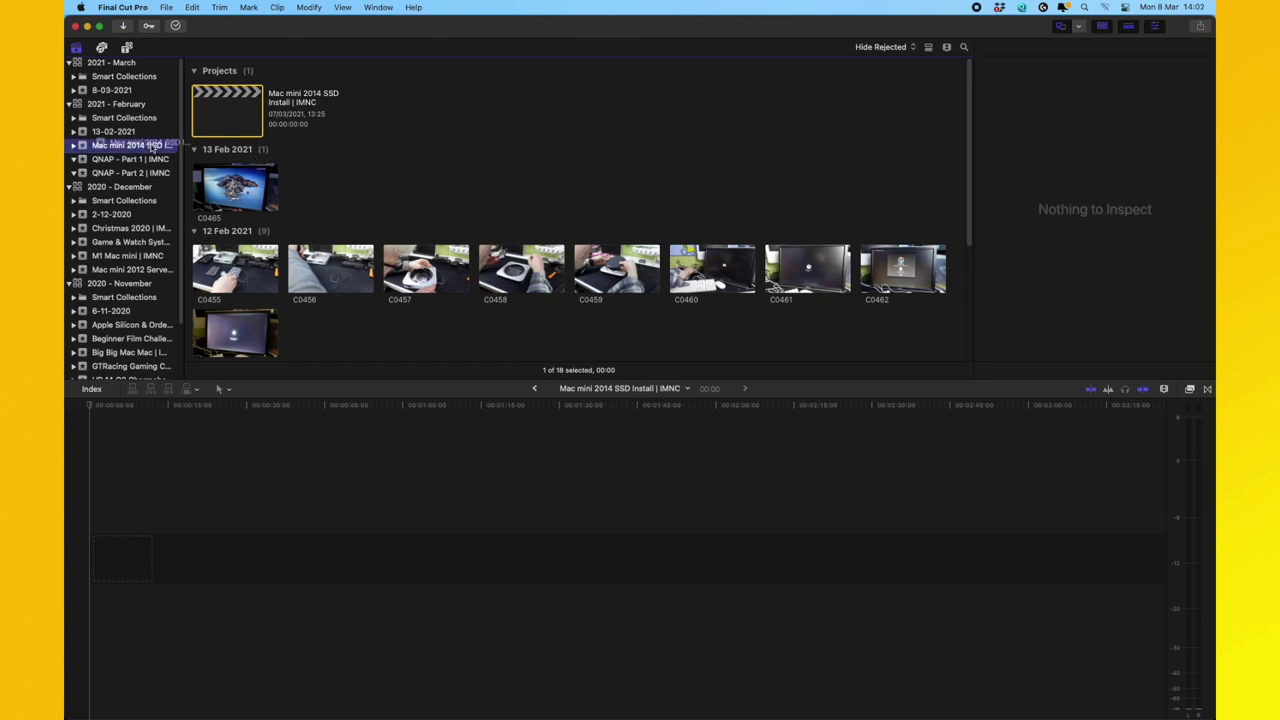
drag(118, 131, 107, 68)
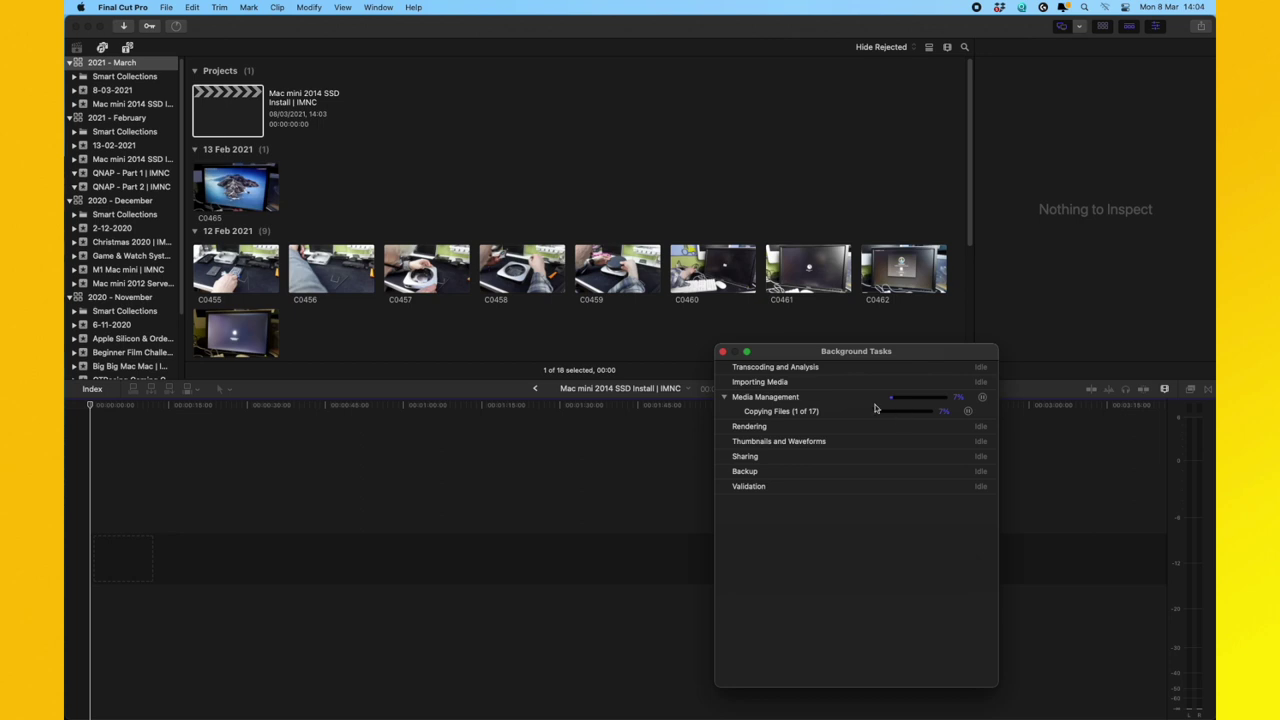
- Show the package contents of the 2021 - February library in Hyperspace > Scratch
mouse_move(66, 306)
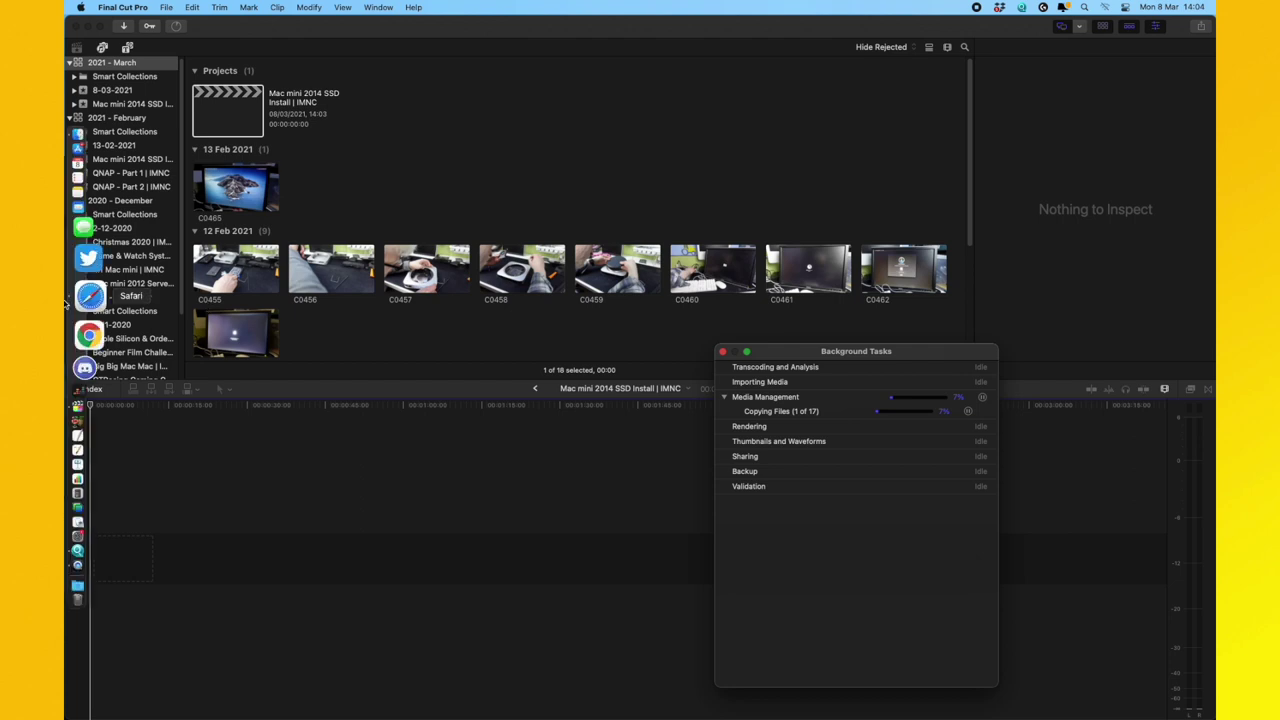
click(88, 177)
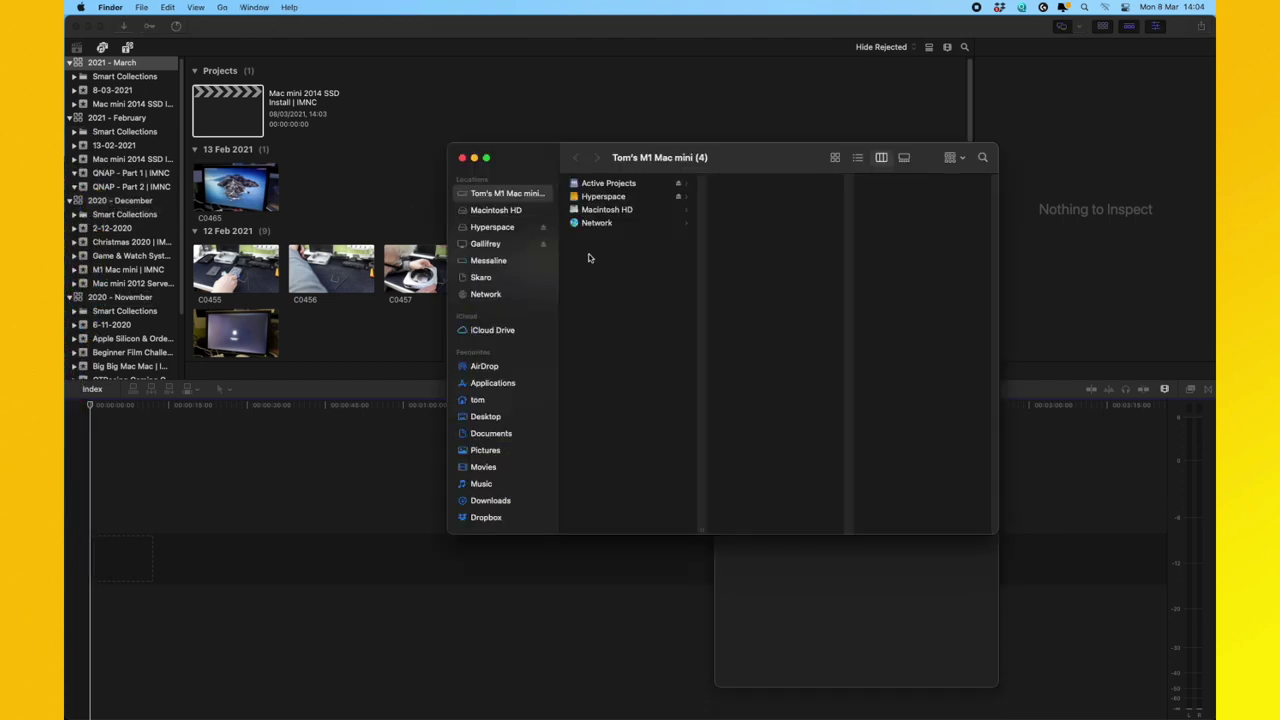
click(618, 198)
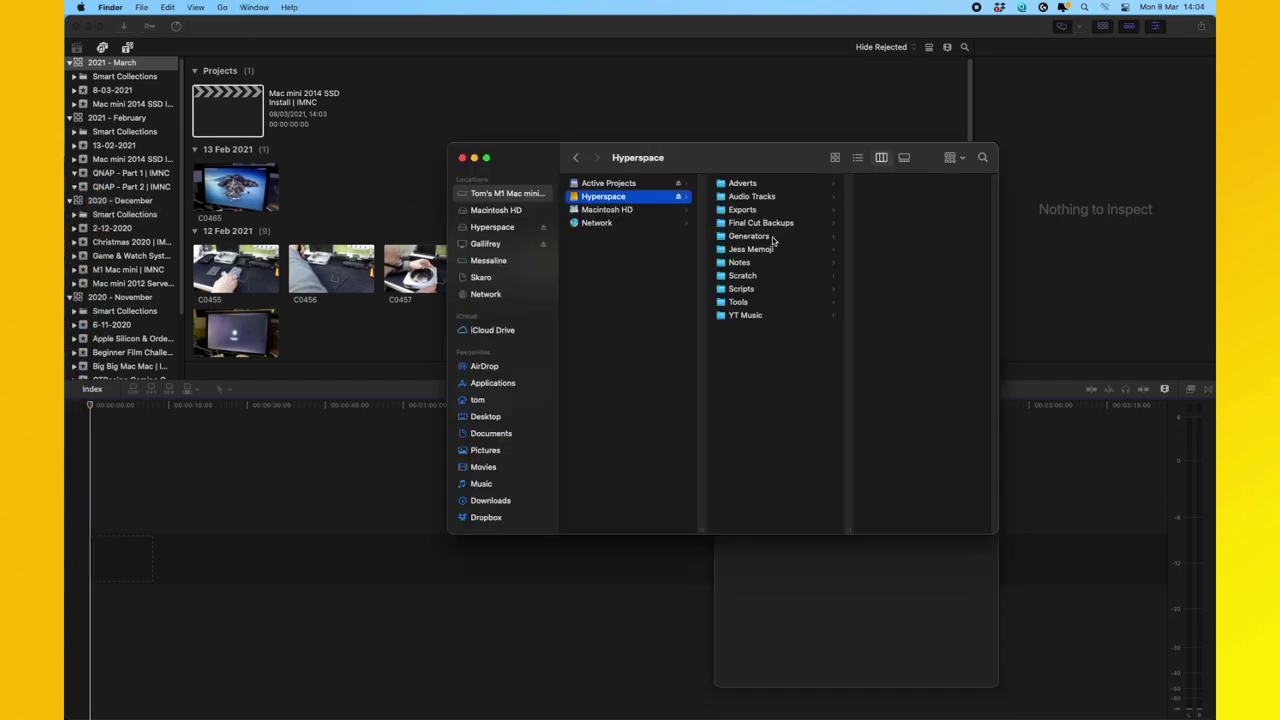
click(765, 274)
click(900, 211)
right_click(898, 211)
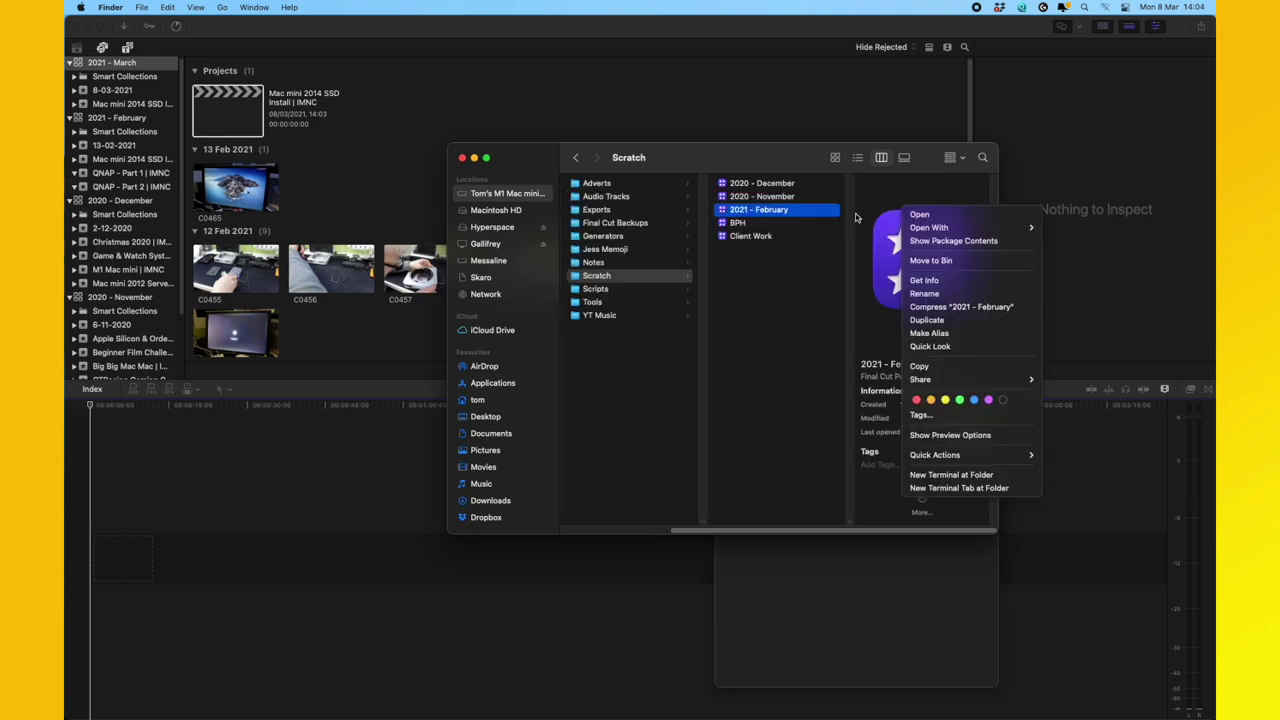
click(850, 239)
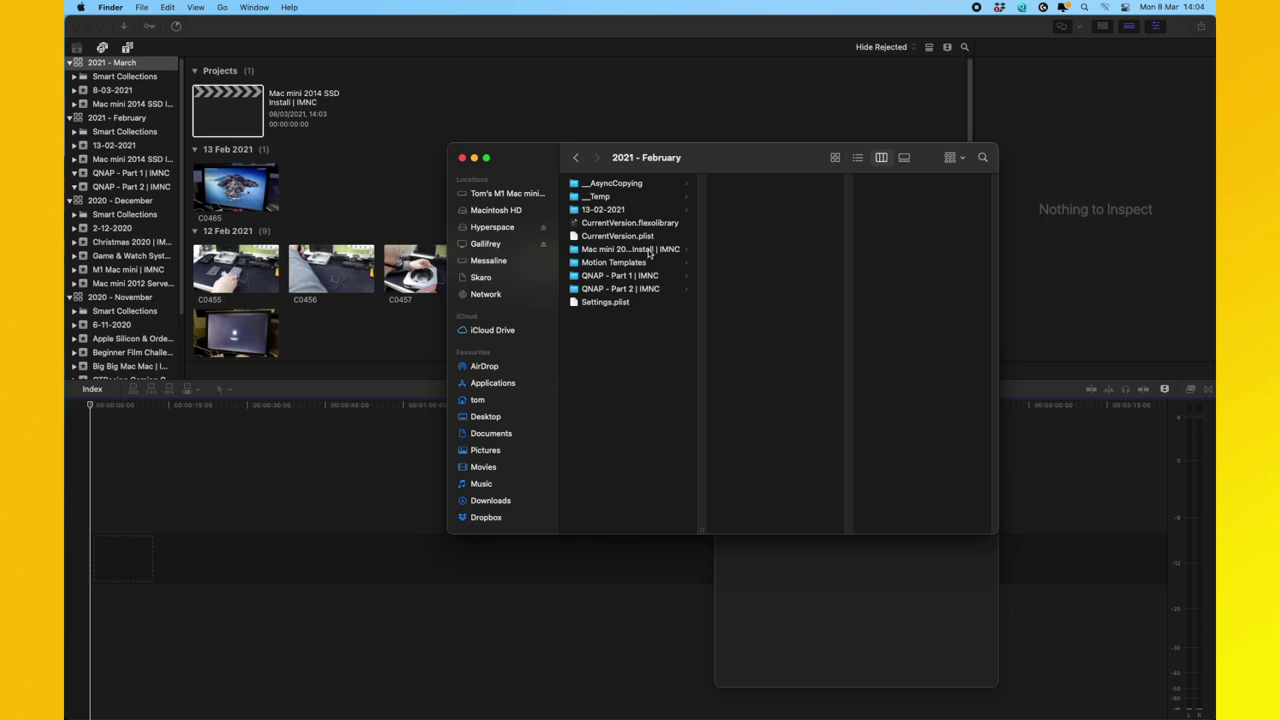
- Check the event's Original Media folder size (43.41 GB), then close Finder and return to Final Cut Pro
click(651, 252)
click(757, 212)
key(super+i)
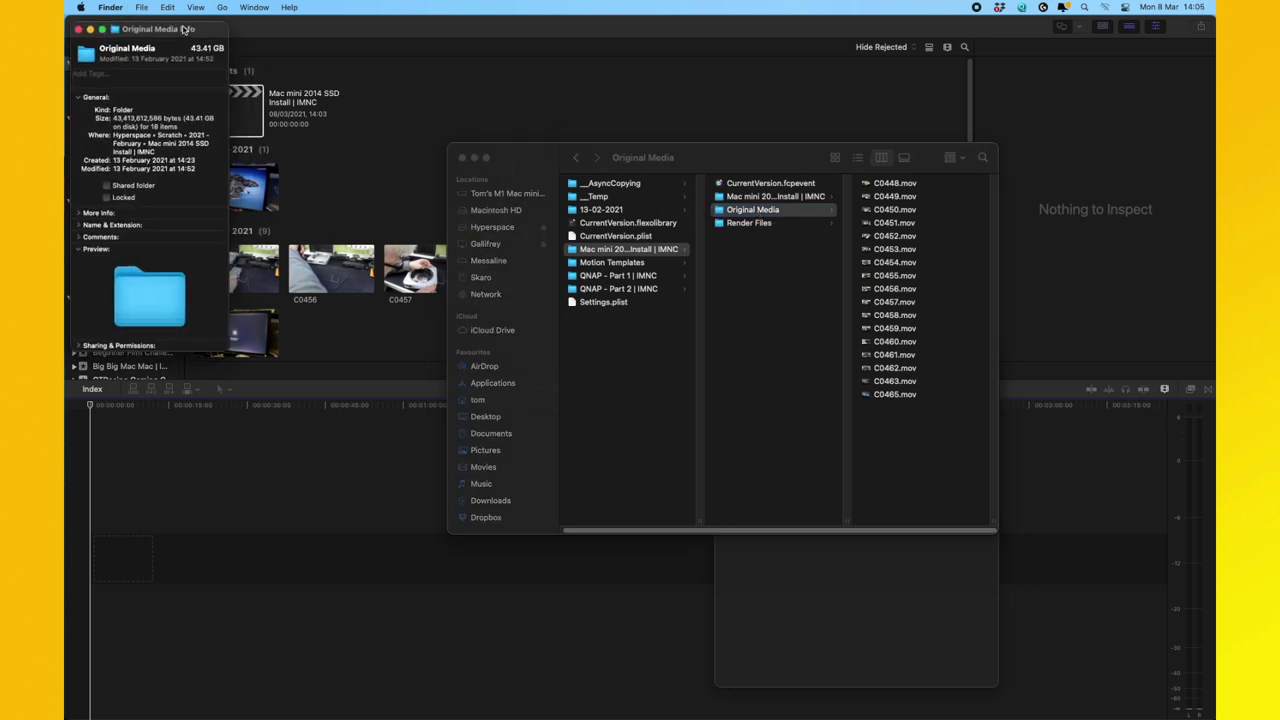
key(super+w)
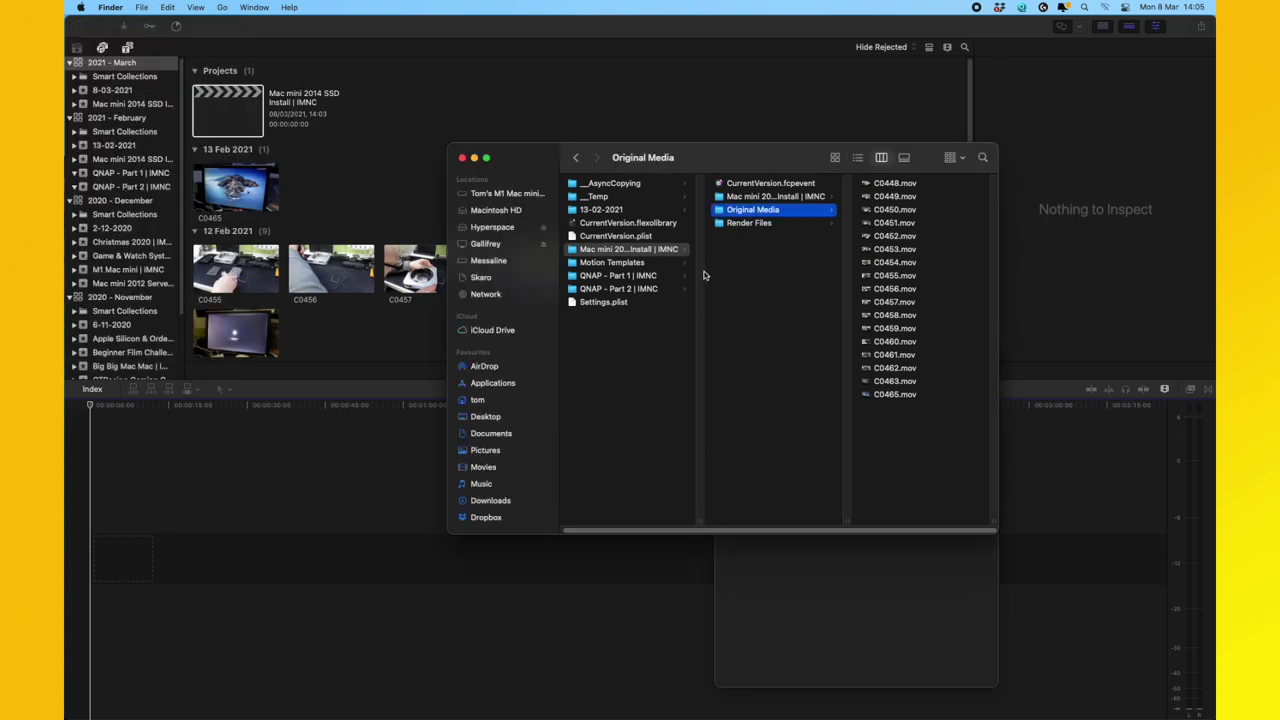
key(super+w)
click(894, 466)
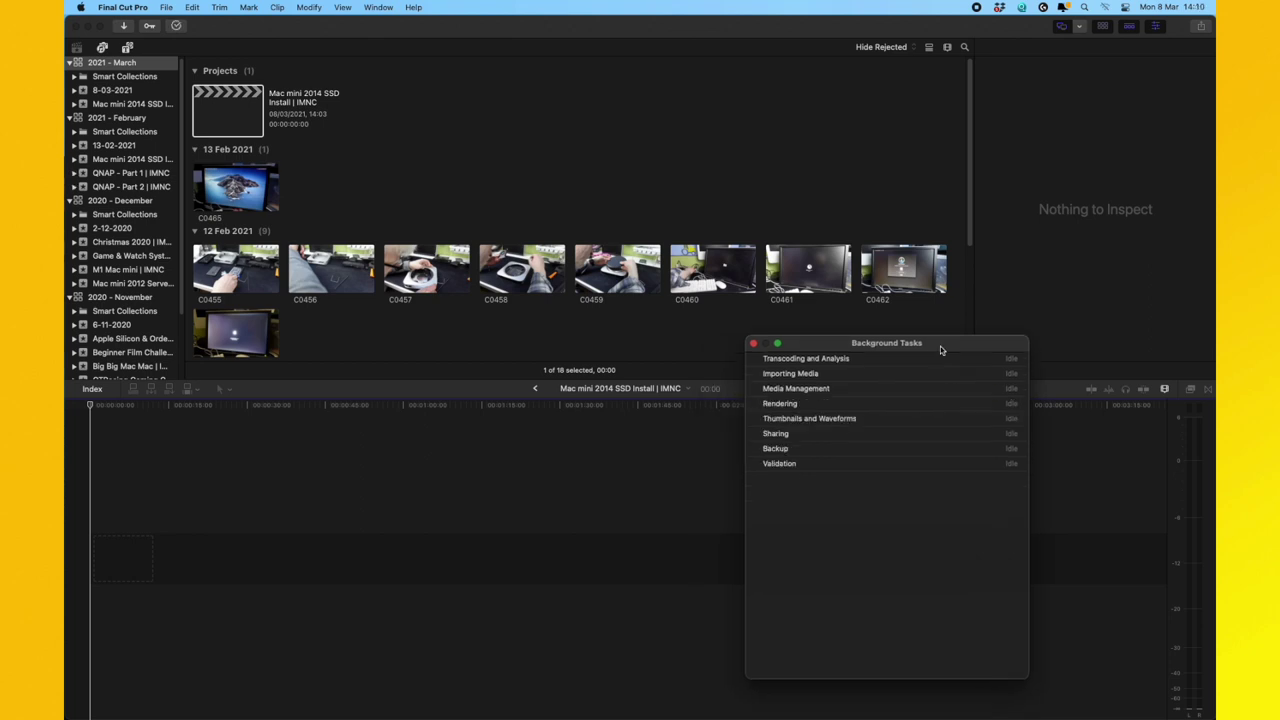
- Quit Final Cut Pro and eject the Hyperspace drive from the desktop
key(super+q)
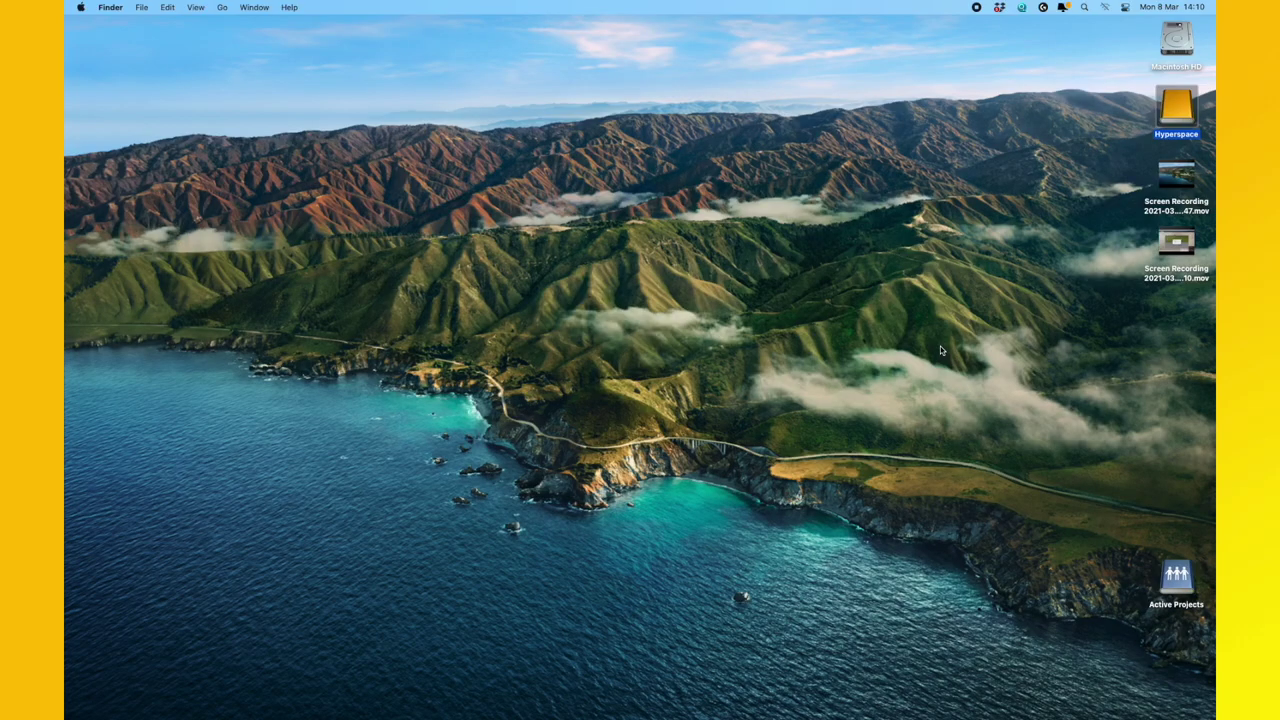
click(853, 284)
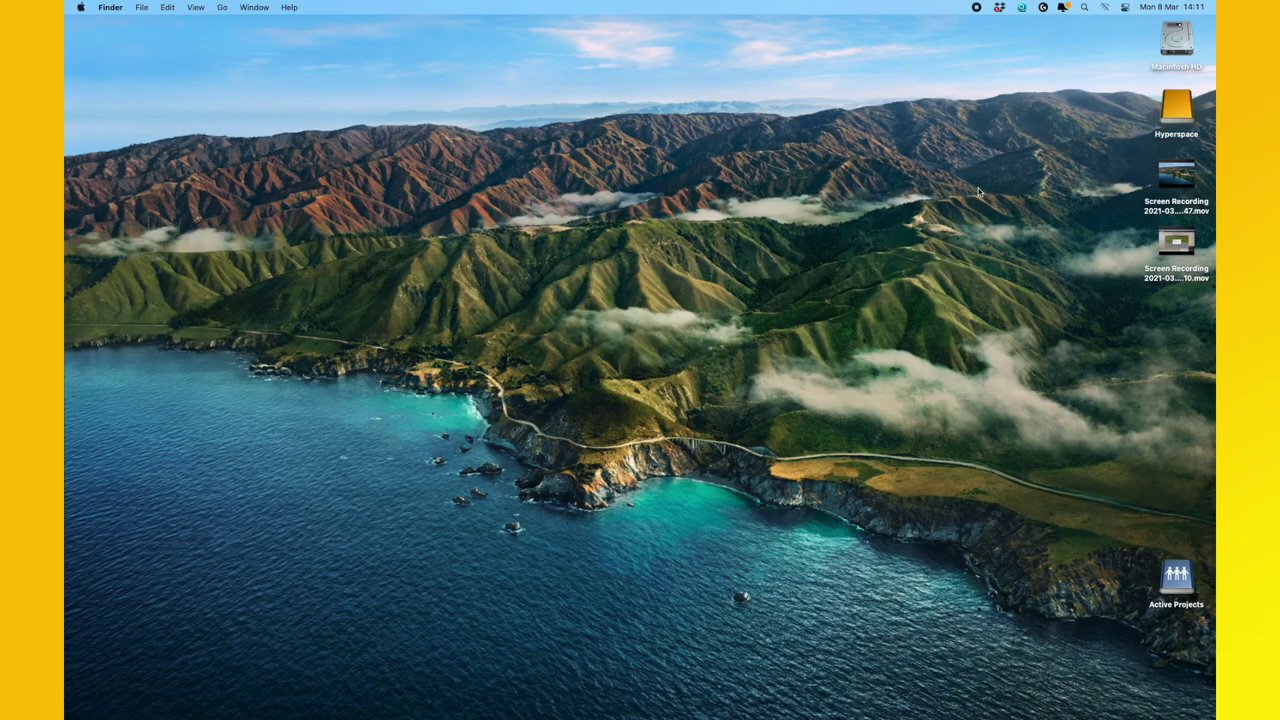
click(1176, 117)
key(super+e)
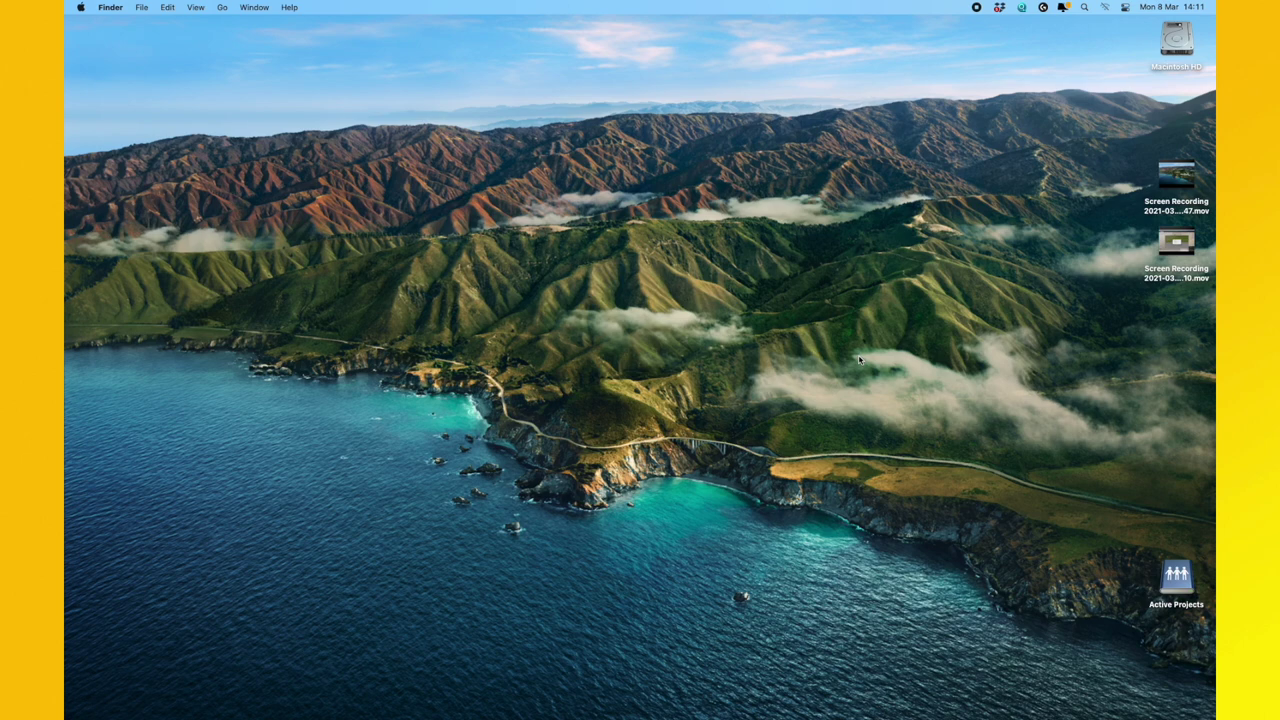
- Relaunch Final Cut Pro through a Spotlight search for 'final'
key(super+space)
text(final)
key(Return)
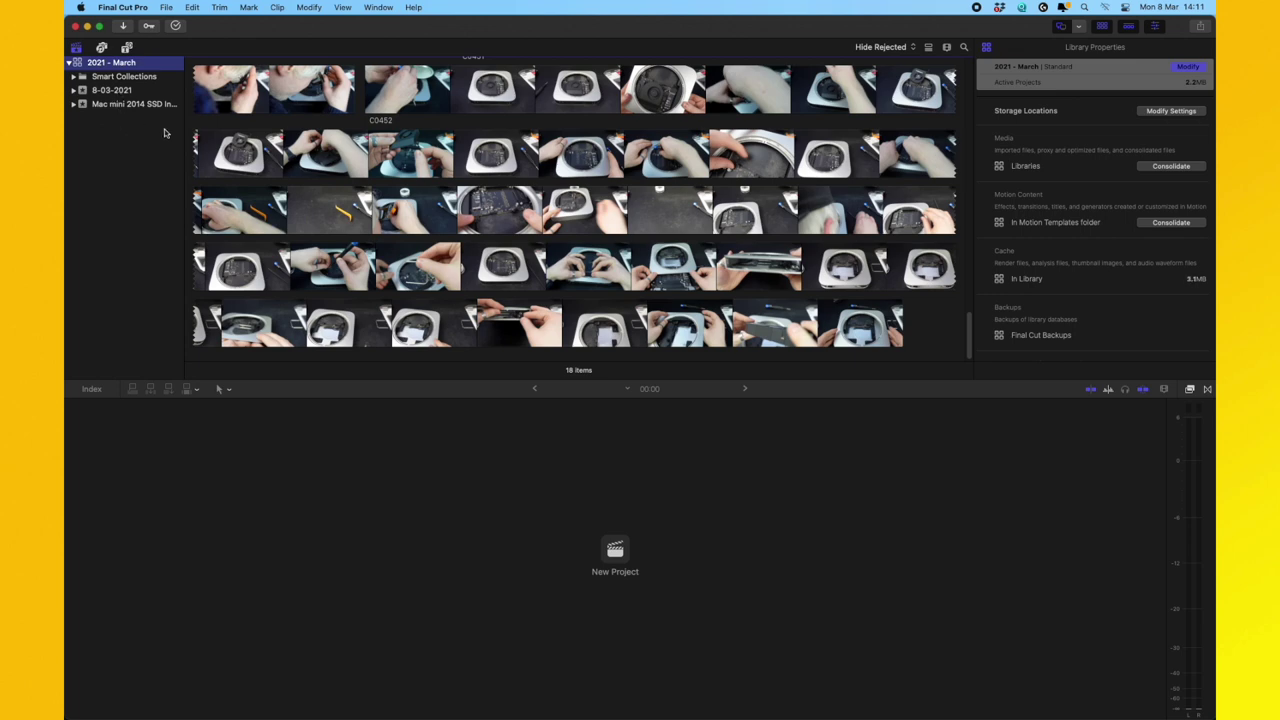
- Open the copied Mac mini event and show the Mac mini 2014 SSD Install project's details in the Inspector
click(102, 106)
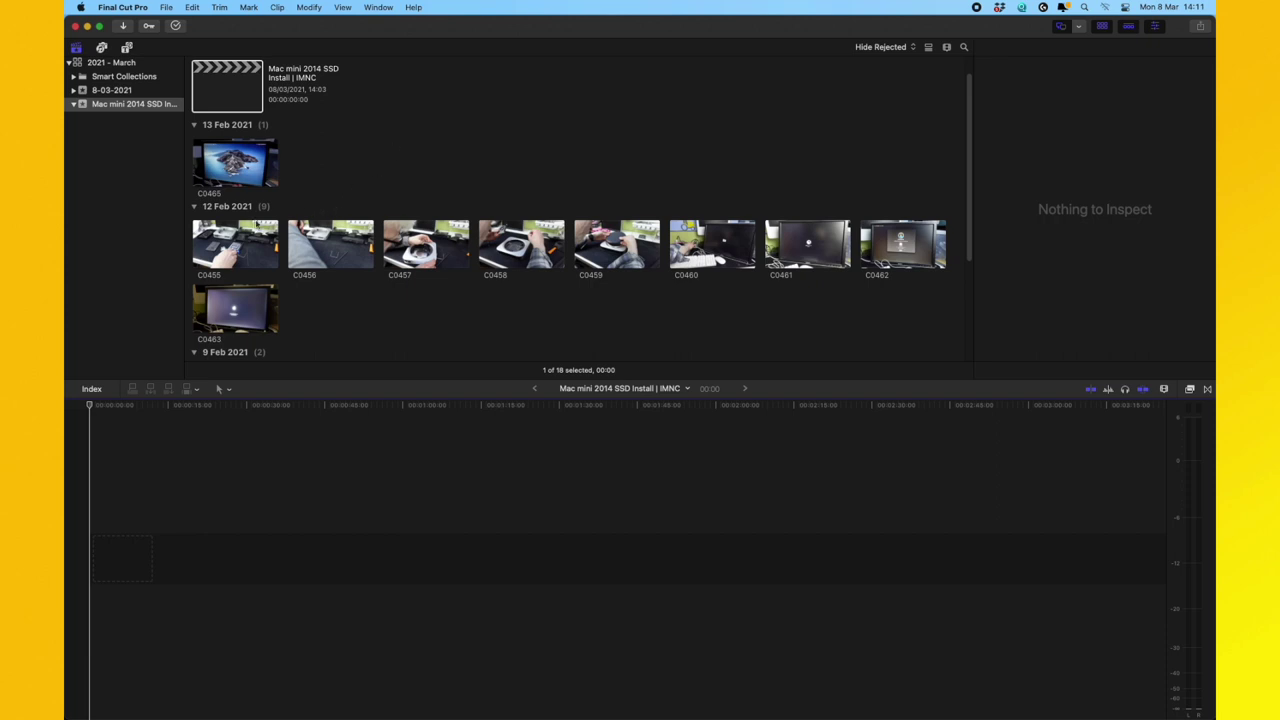
key(super+4)
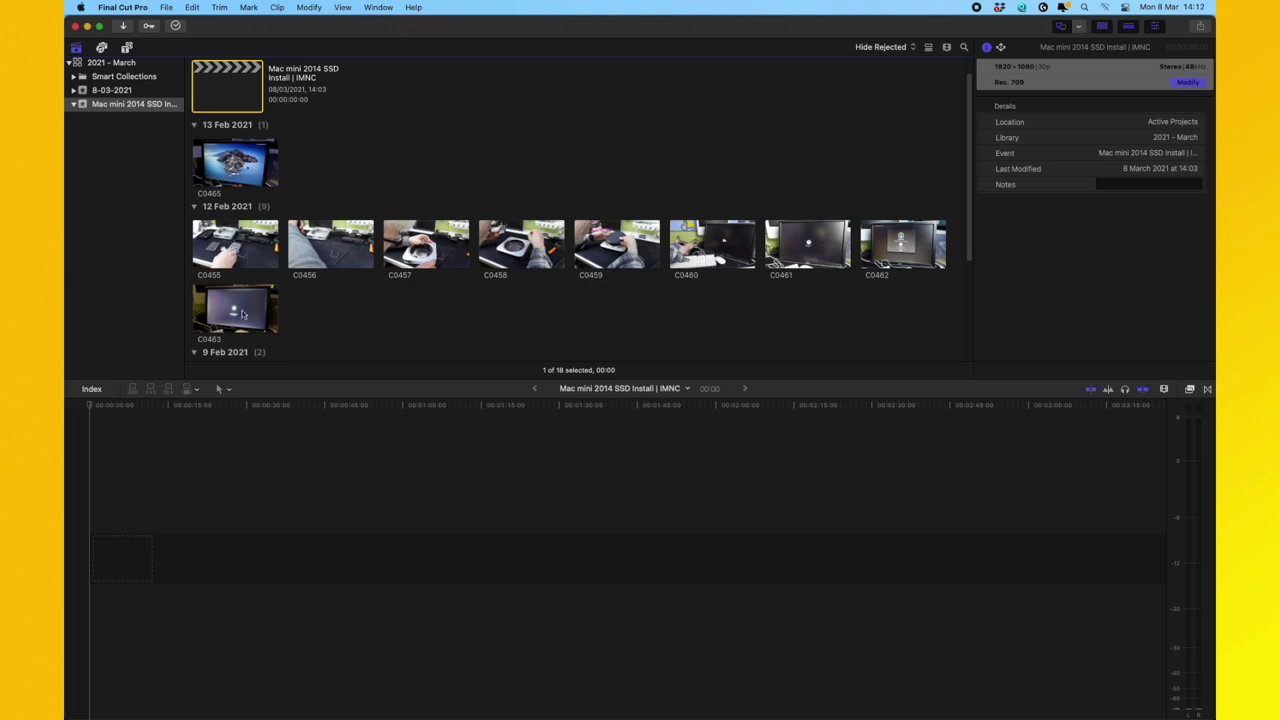
- Place clip C0455 in the empty timeline, append C0456, and fit the project to view
click(432, 340)
click(224, 264)
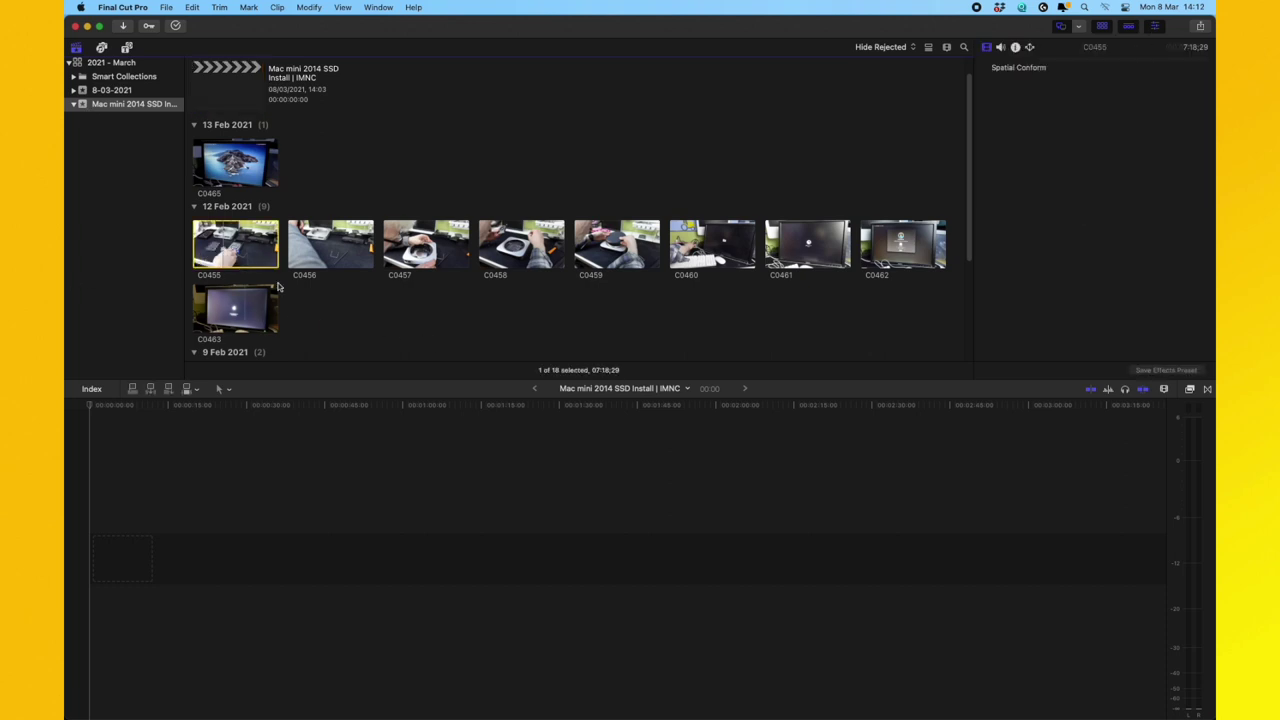
drag(236, 250, 490, 582)
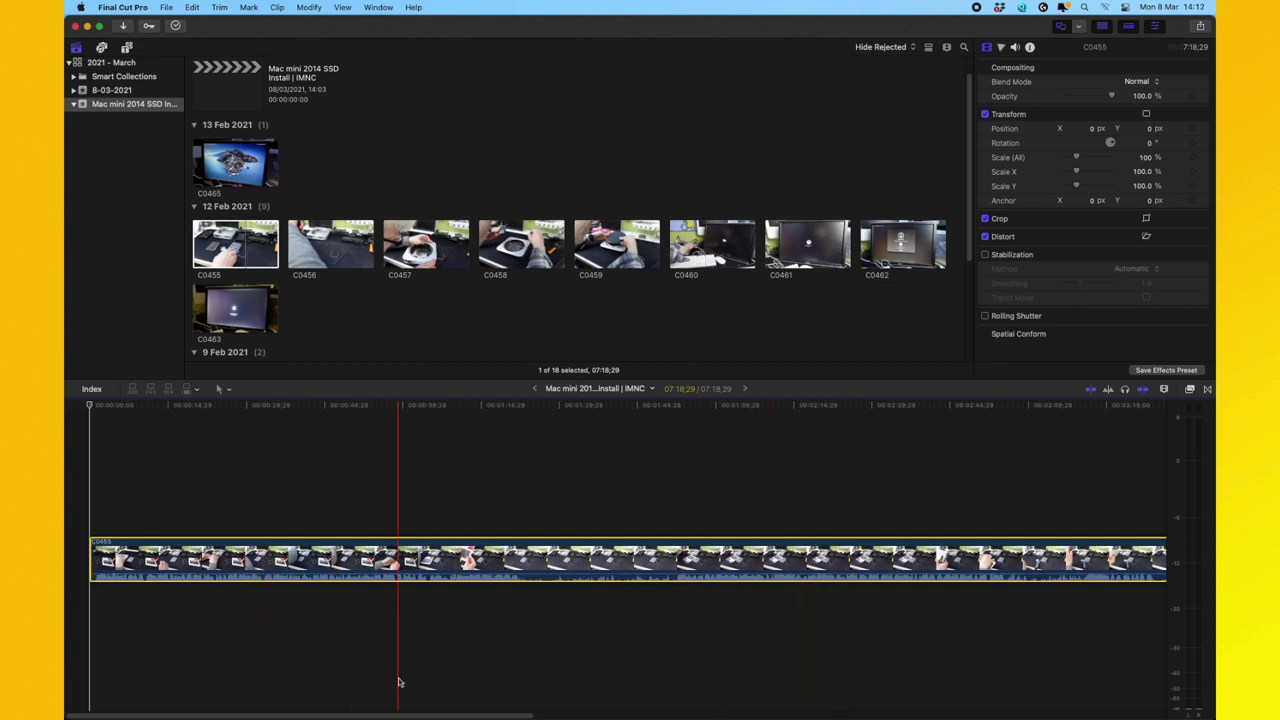
drag(451, 714, 505, 712)
scroll(743, 695, left, 10)
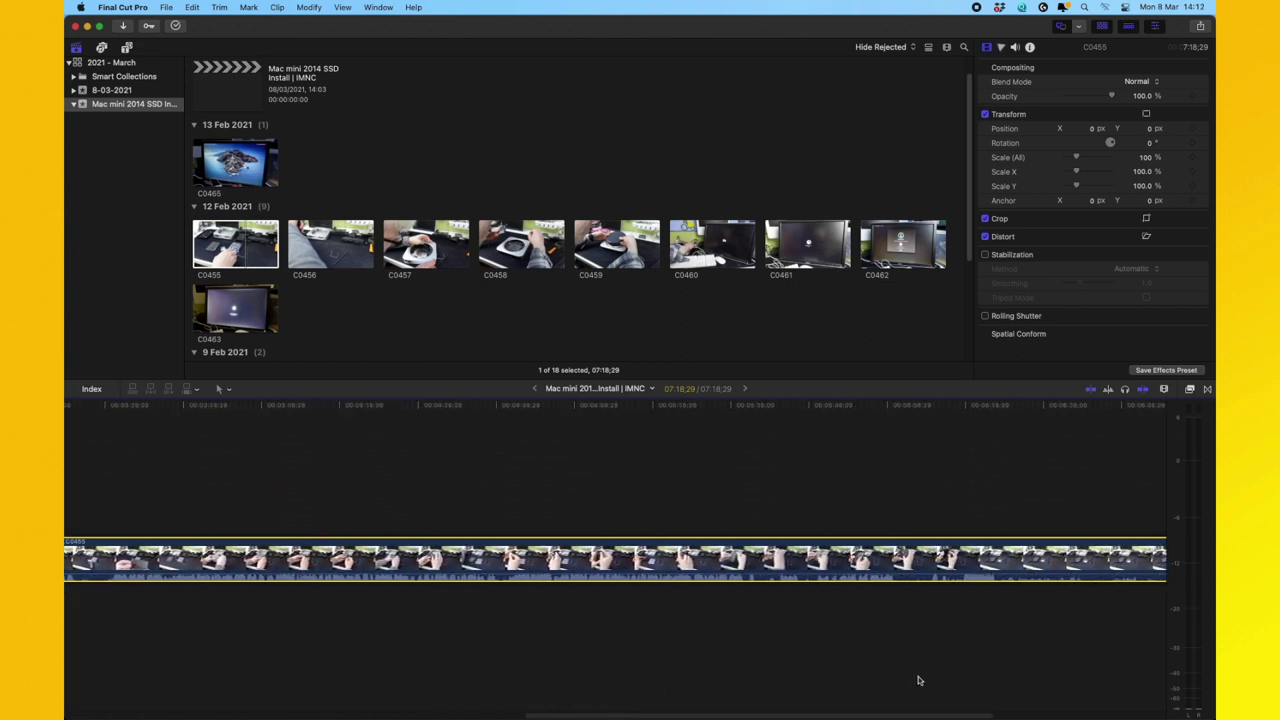
scroll(869, 697, right, 10)
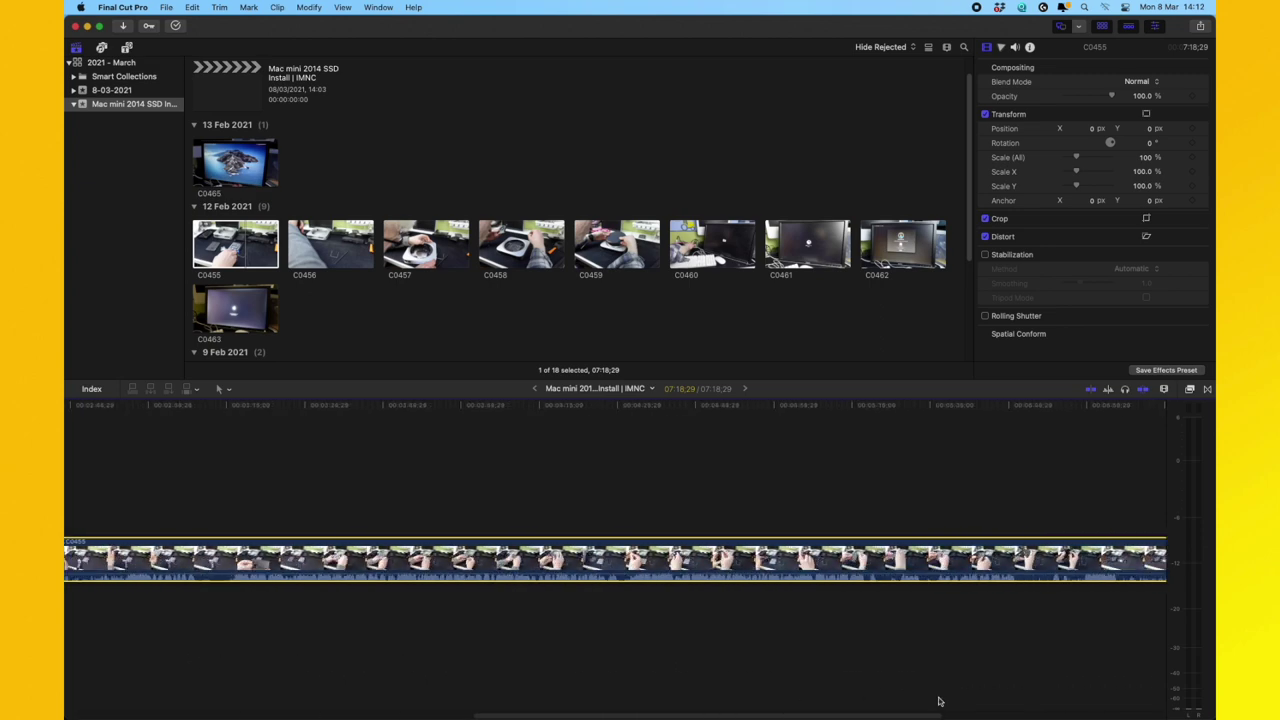
click(299, 254)
key(e)
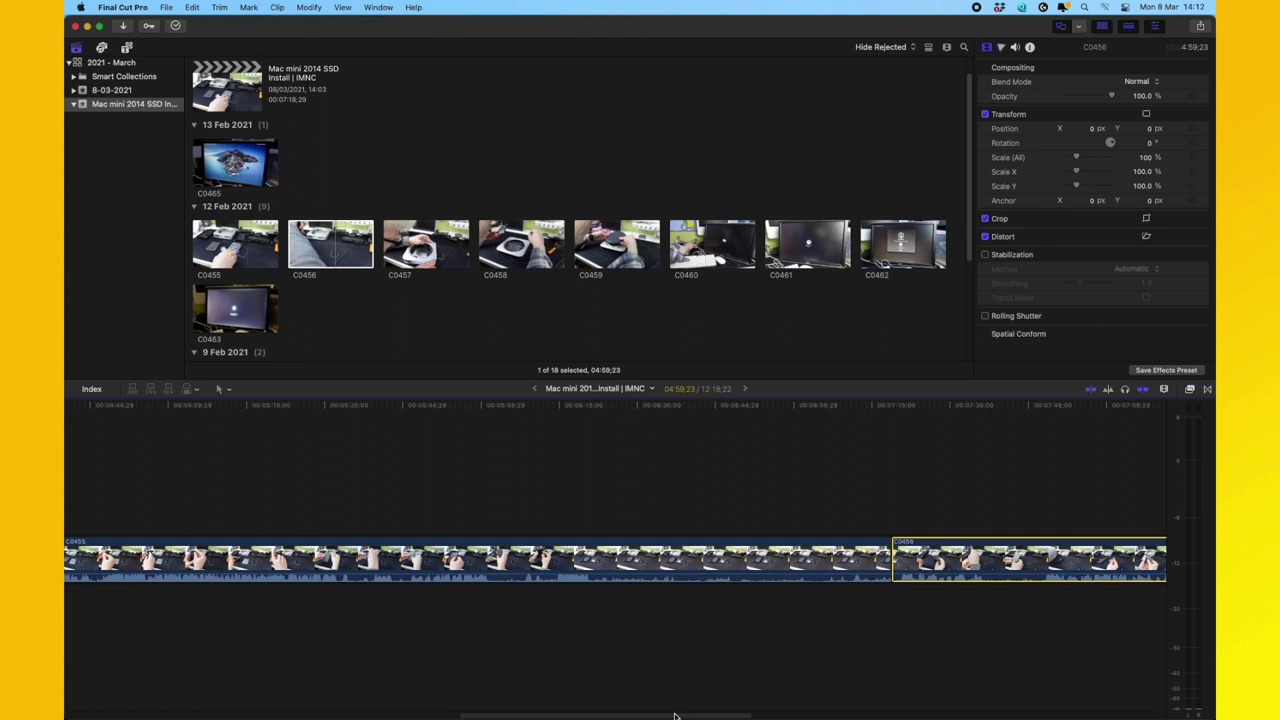
key(shift+z)
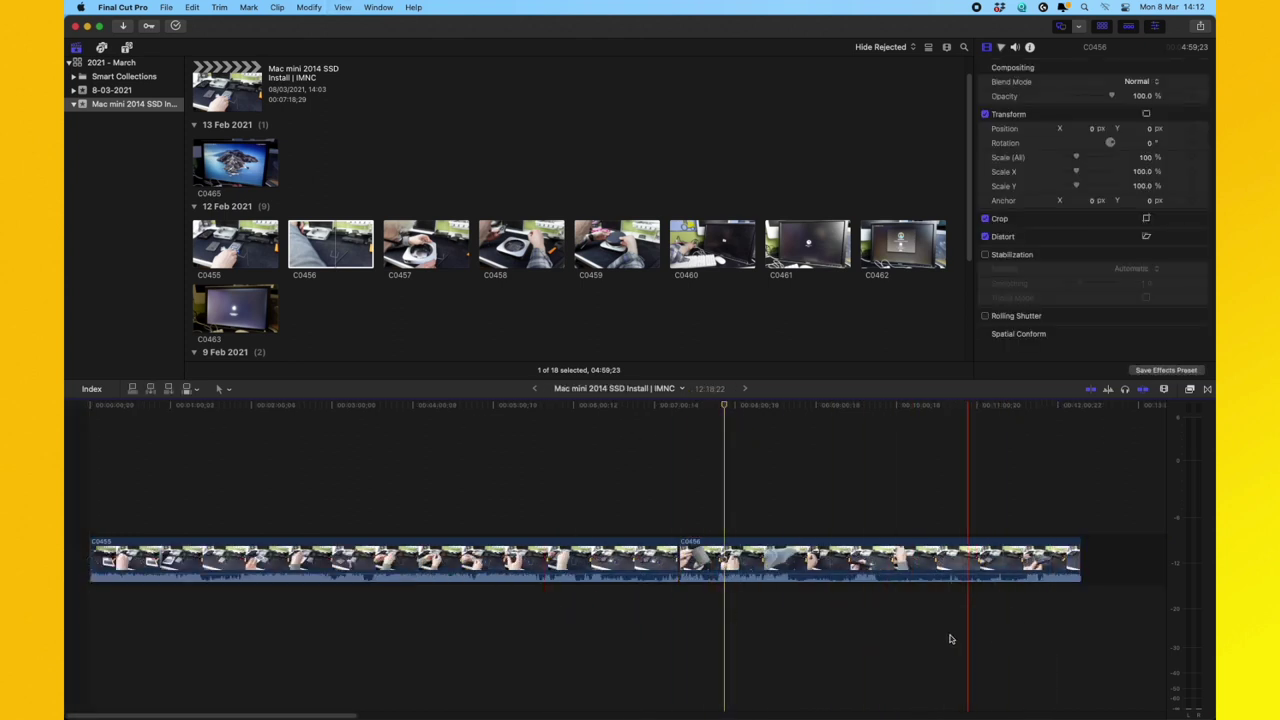
- Drag clips C0457 and C0458 from the browser into the timeline
scroll(323, 716, right, 10)
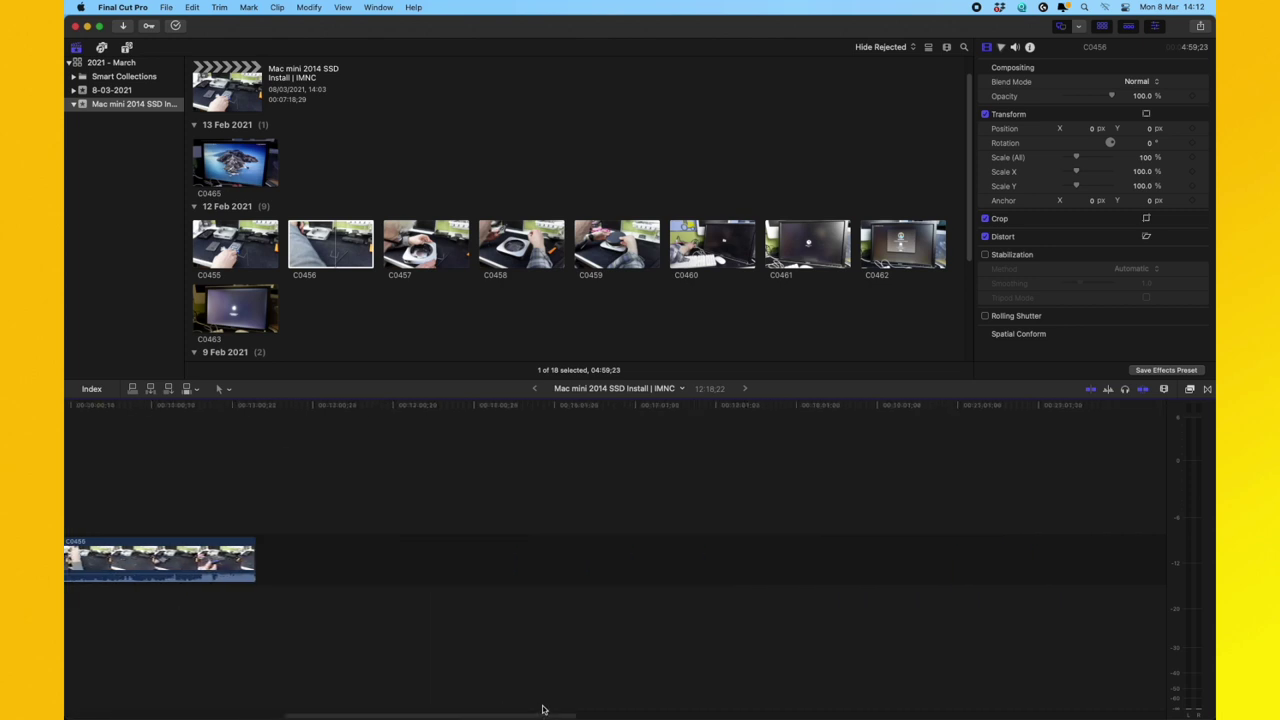
drag(426, 244, 436, 560)
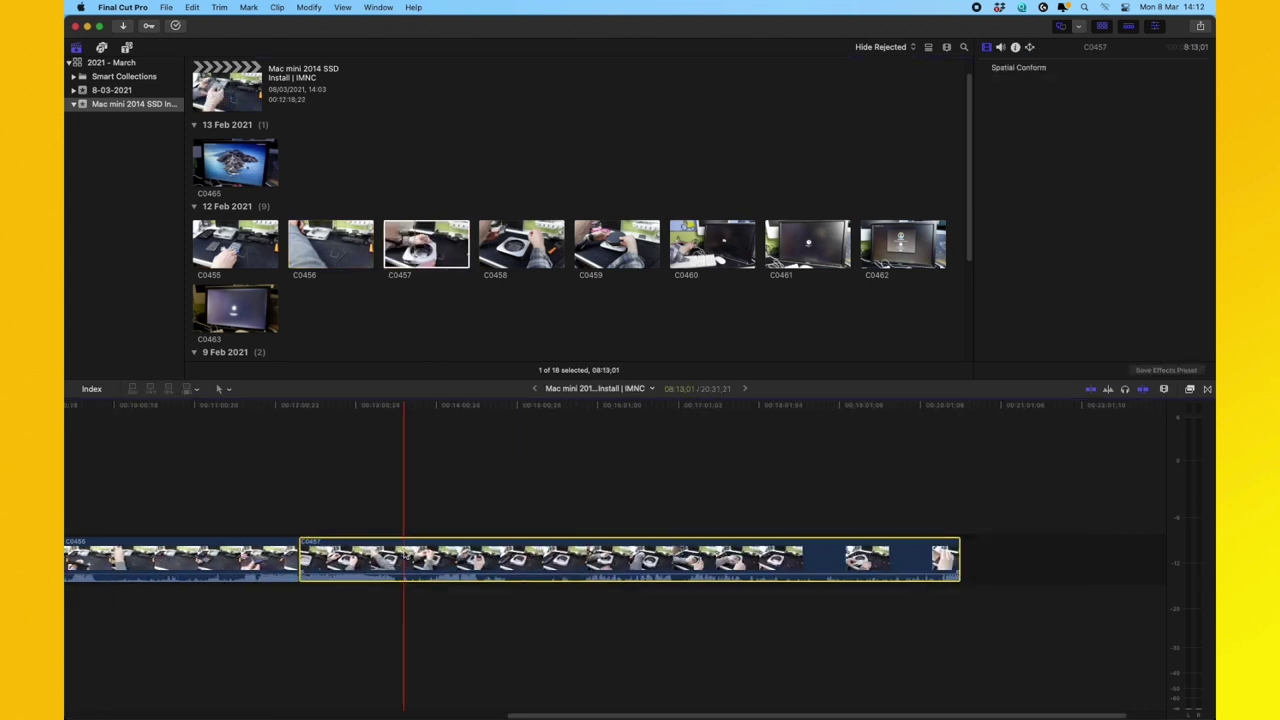
scroll(717, 716, right, 3)
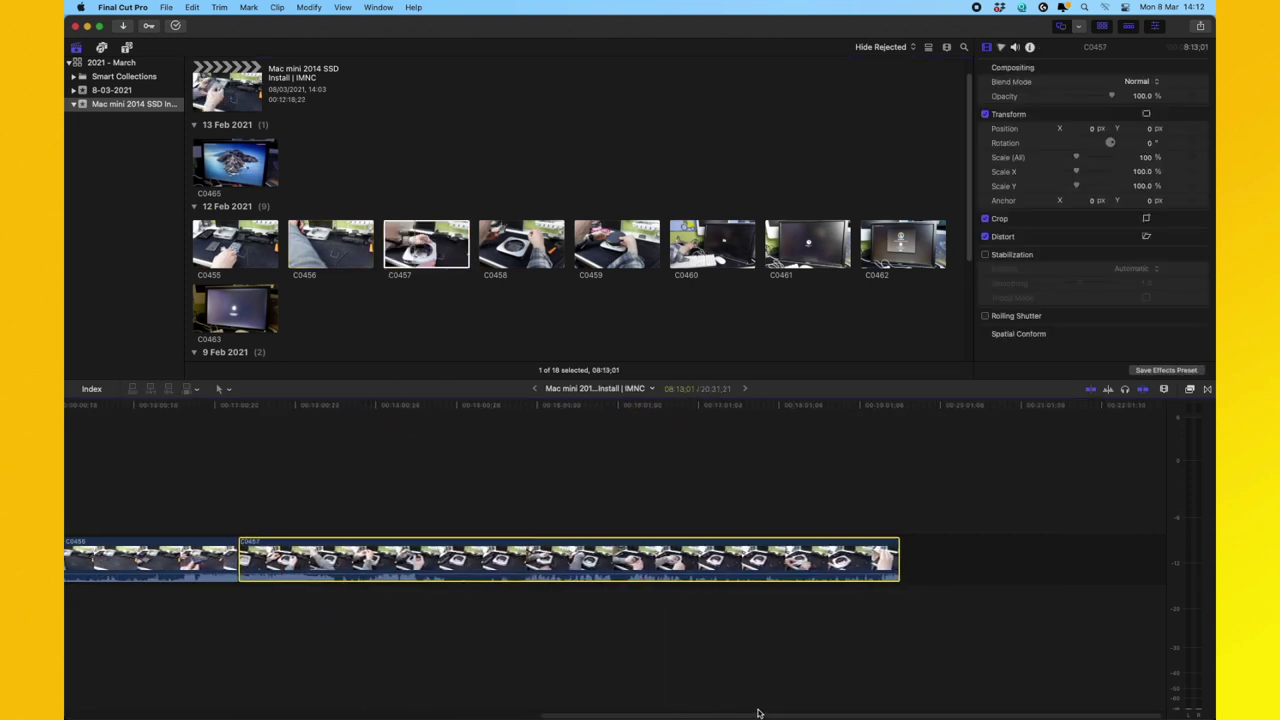
drag(521, 244, 828, 505)
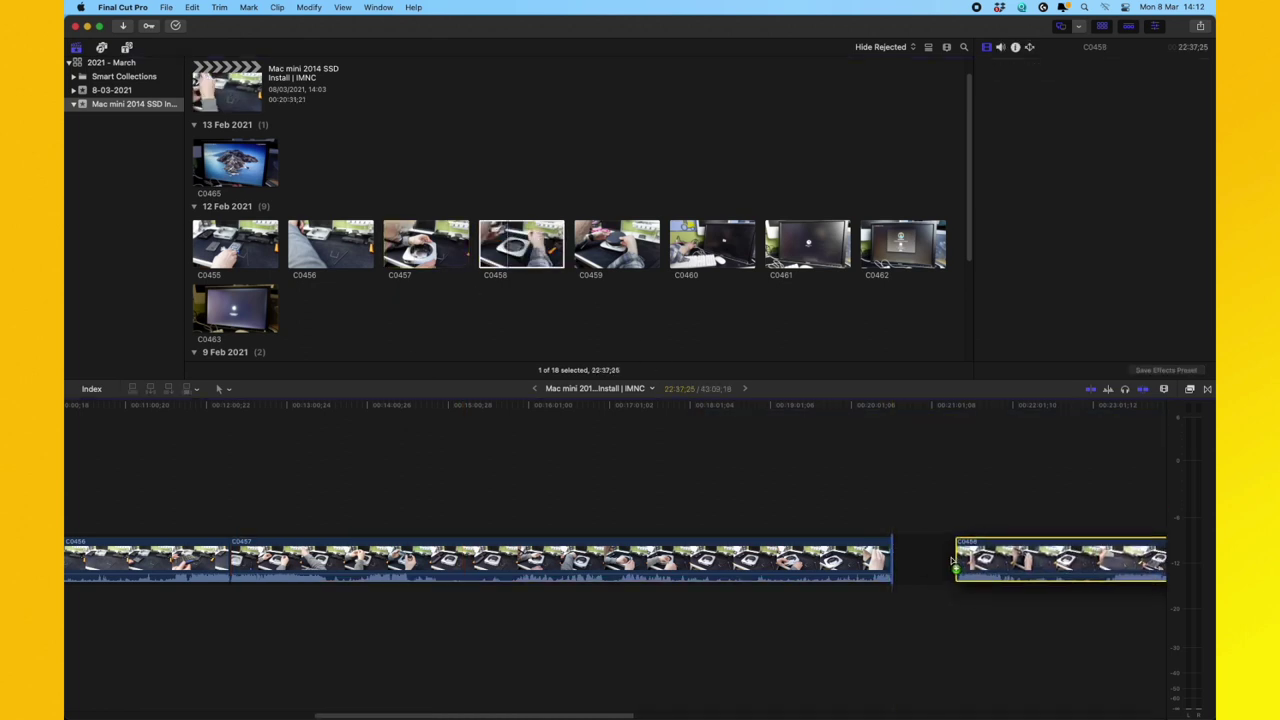
scroll(532, 695, left, 2)
scroll(532, 695, left, 2)
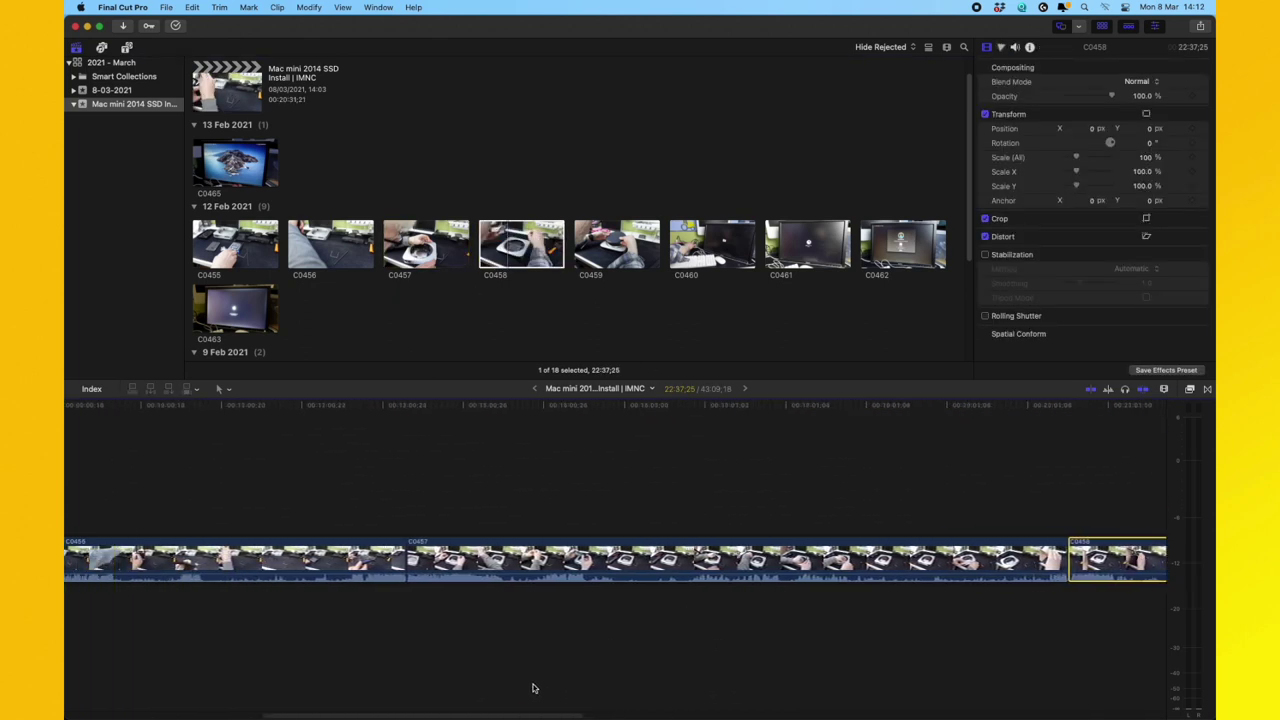
- Delete an unwanted section, trim C0457's end to the playhead, and split C0458
click(634, 562)
key(Delete)
click(530, 565)
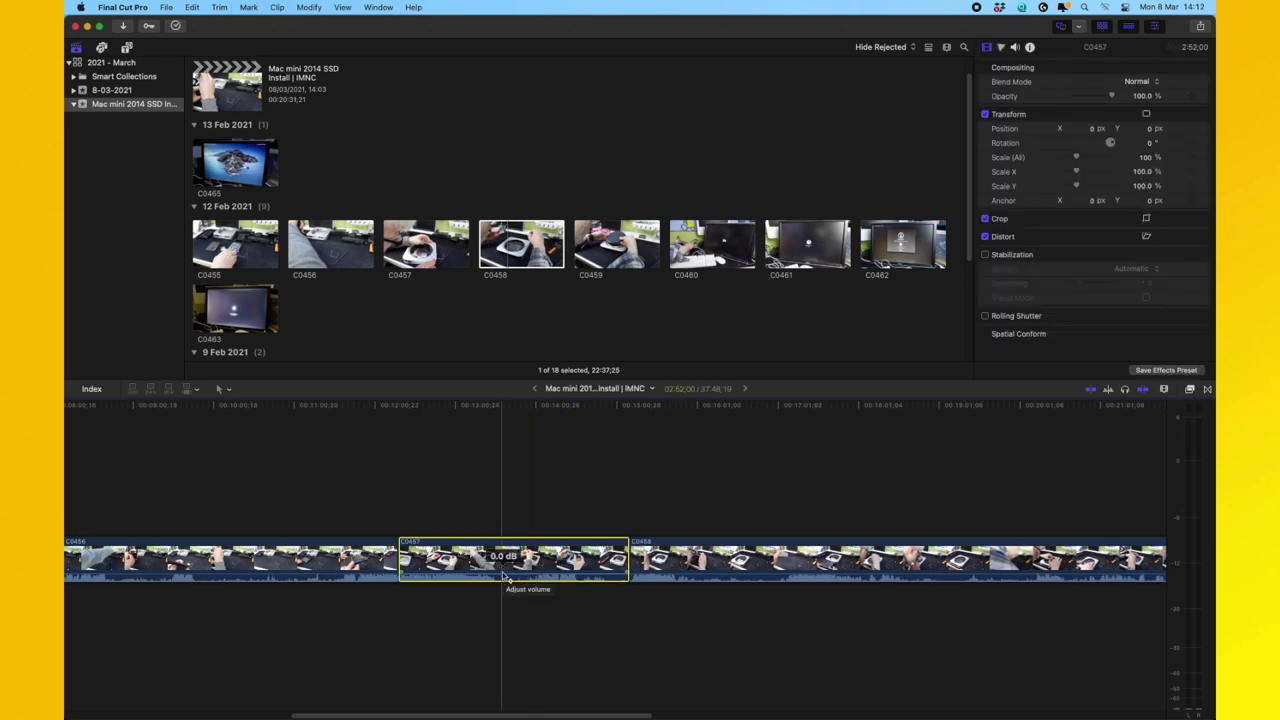
key(alt+bracketright)
key(super+b)
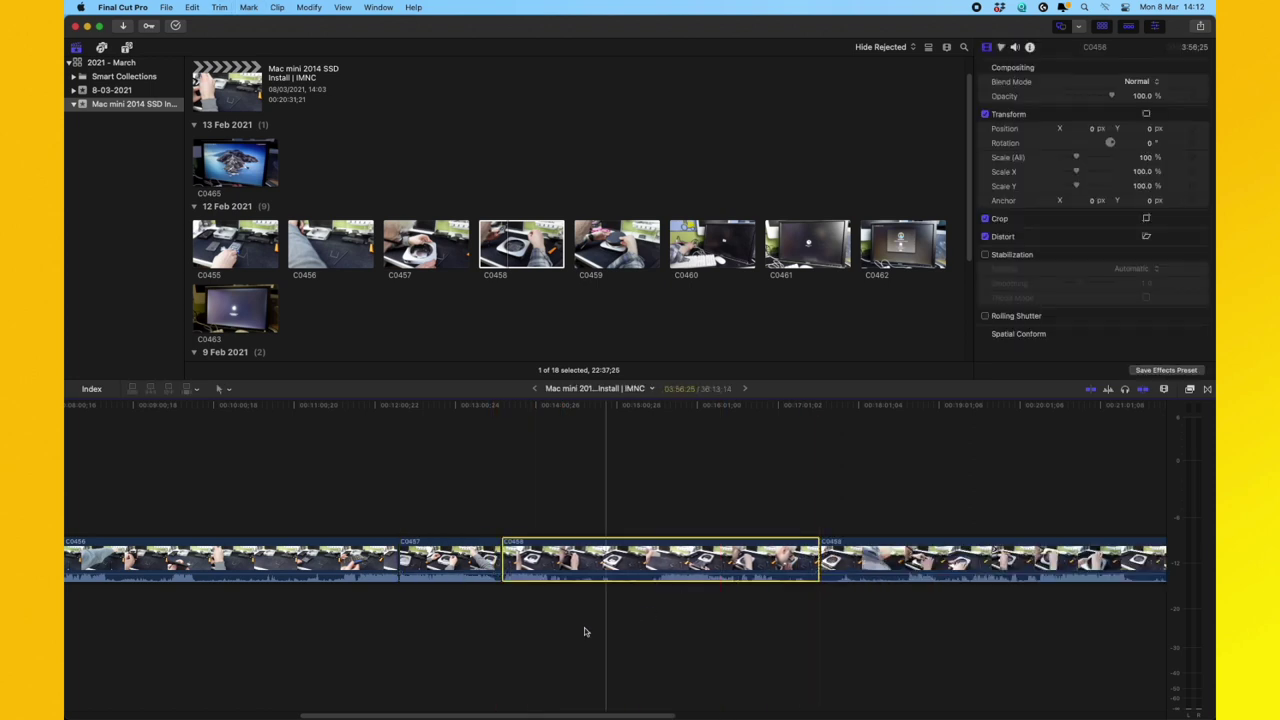
key(Delete)
- Delete the remaining unwanted C0458 sections from the timeline
click(784, 560)
key(Delete)
scroll(666, 700, right, 5)
click(890, 560)
key(Delete)
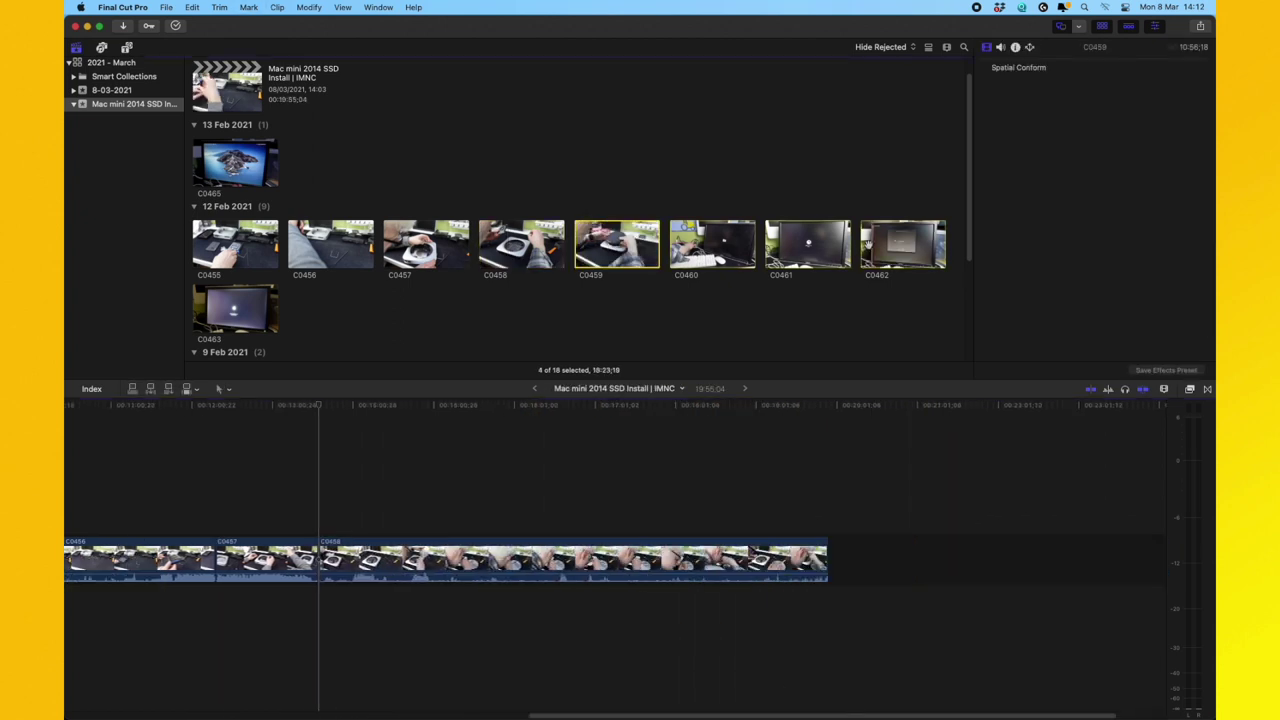
- Append clips C0459–C0462 to the timeline end and fit the whole project
drag(766, 249, 835, 560)
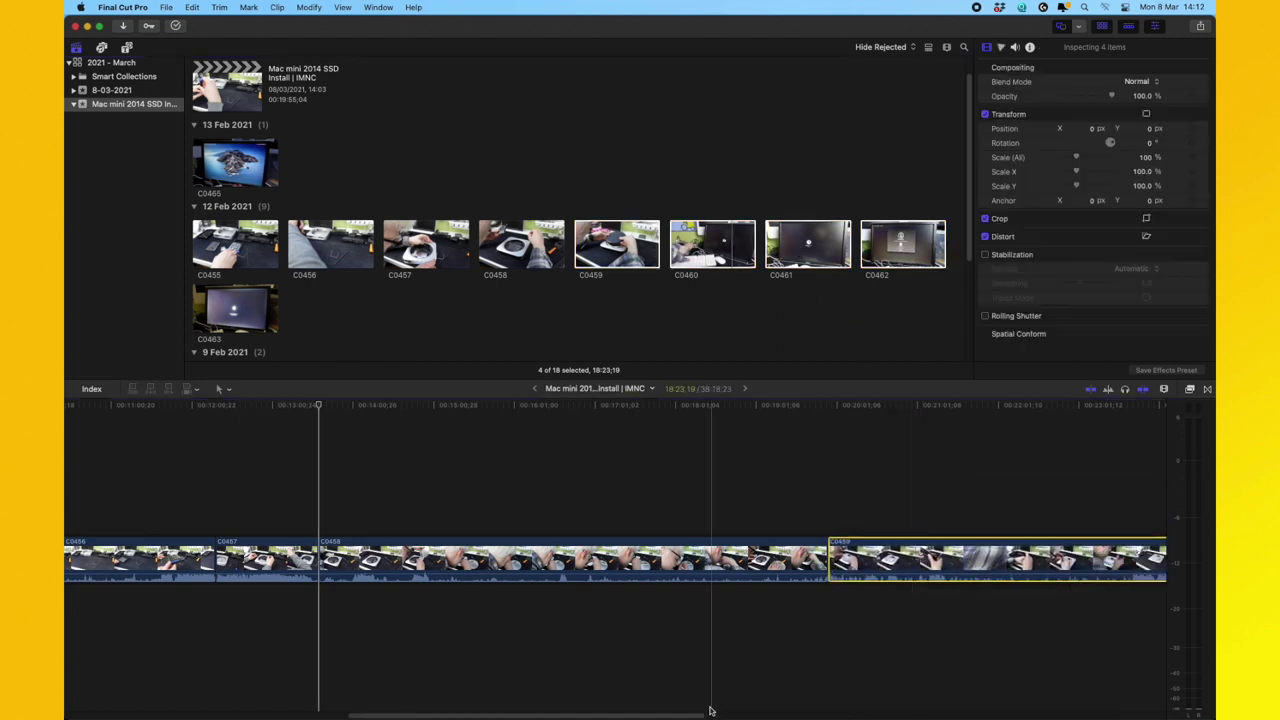
key(shift+z)
click(852, 622)
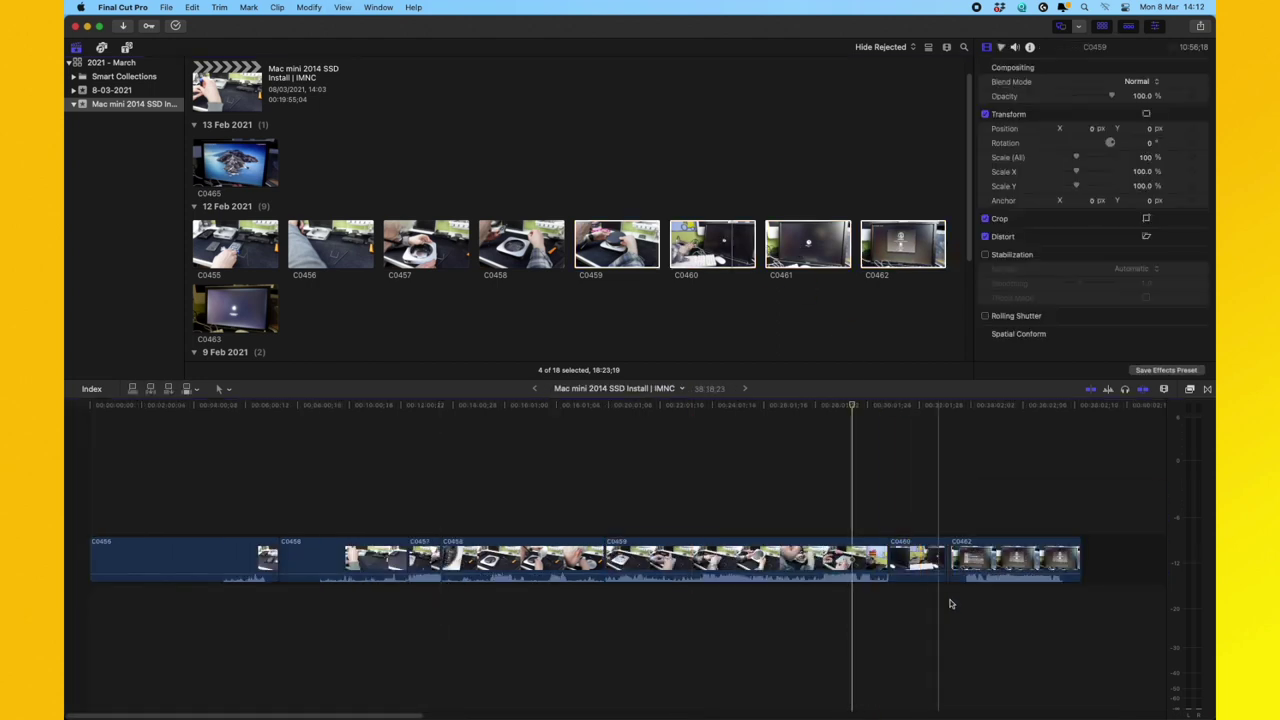